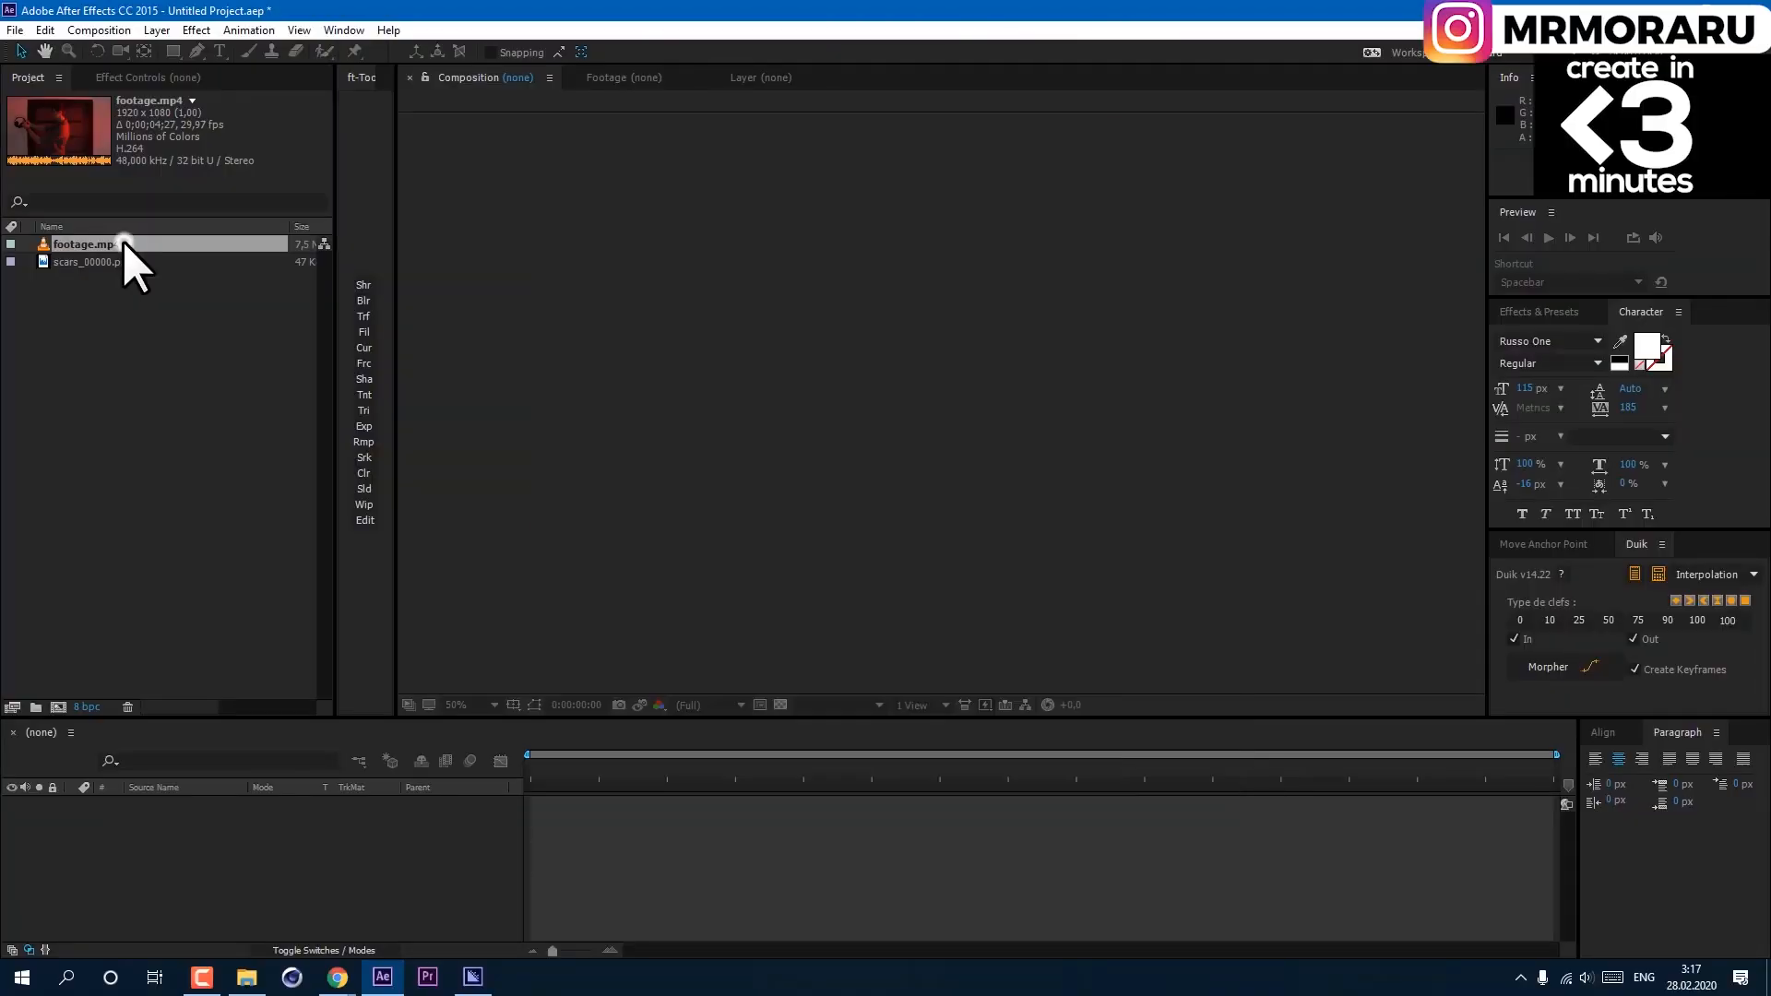
Create a composition from footage.mp4 and add a white solid with Trapcode Particular applied.
{"action": "left_click_drag", "start_coordinate": [124, 244], "coordinate": [42, 705]}
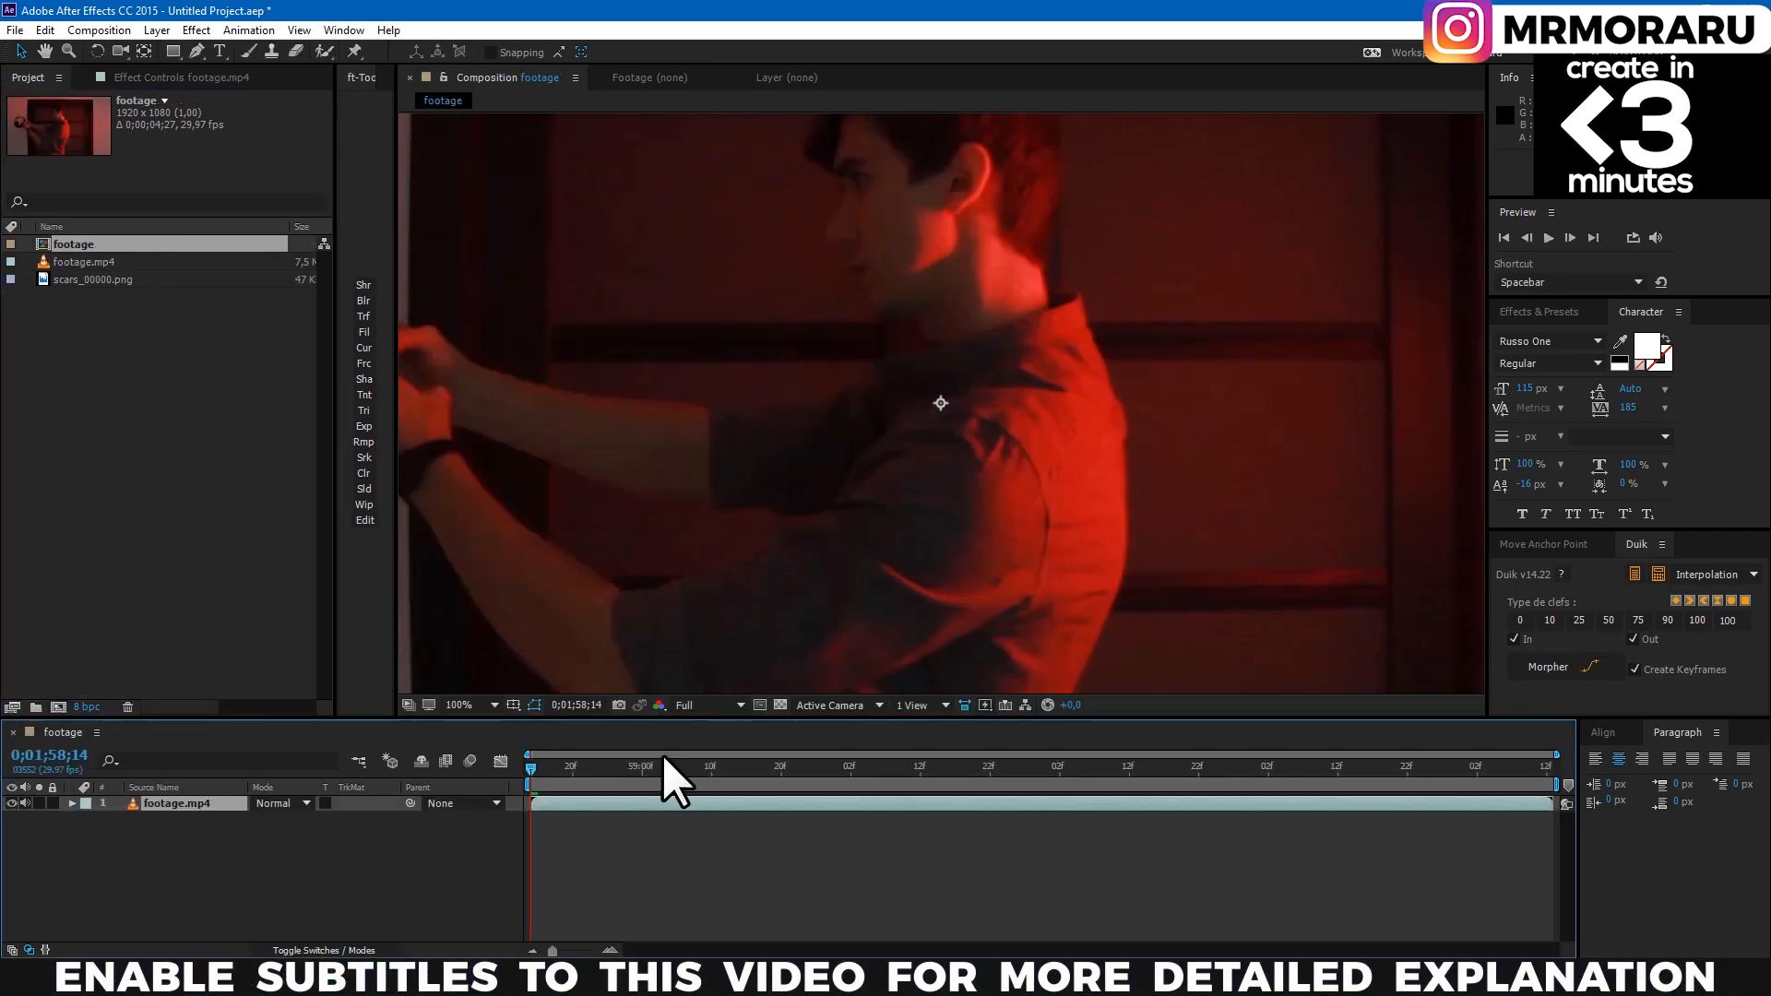
{"action": "left_click", "coordinate": [157, 28]}
{"action": "left_click", "coordinate": [428, 60]}
{"action": "key", "text": "ctrl+space"}
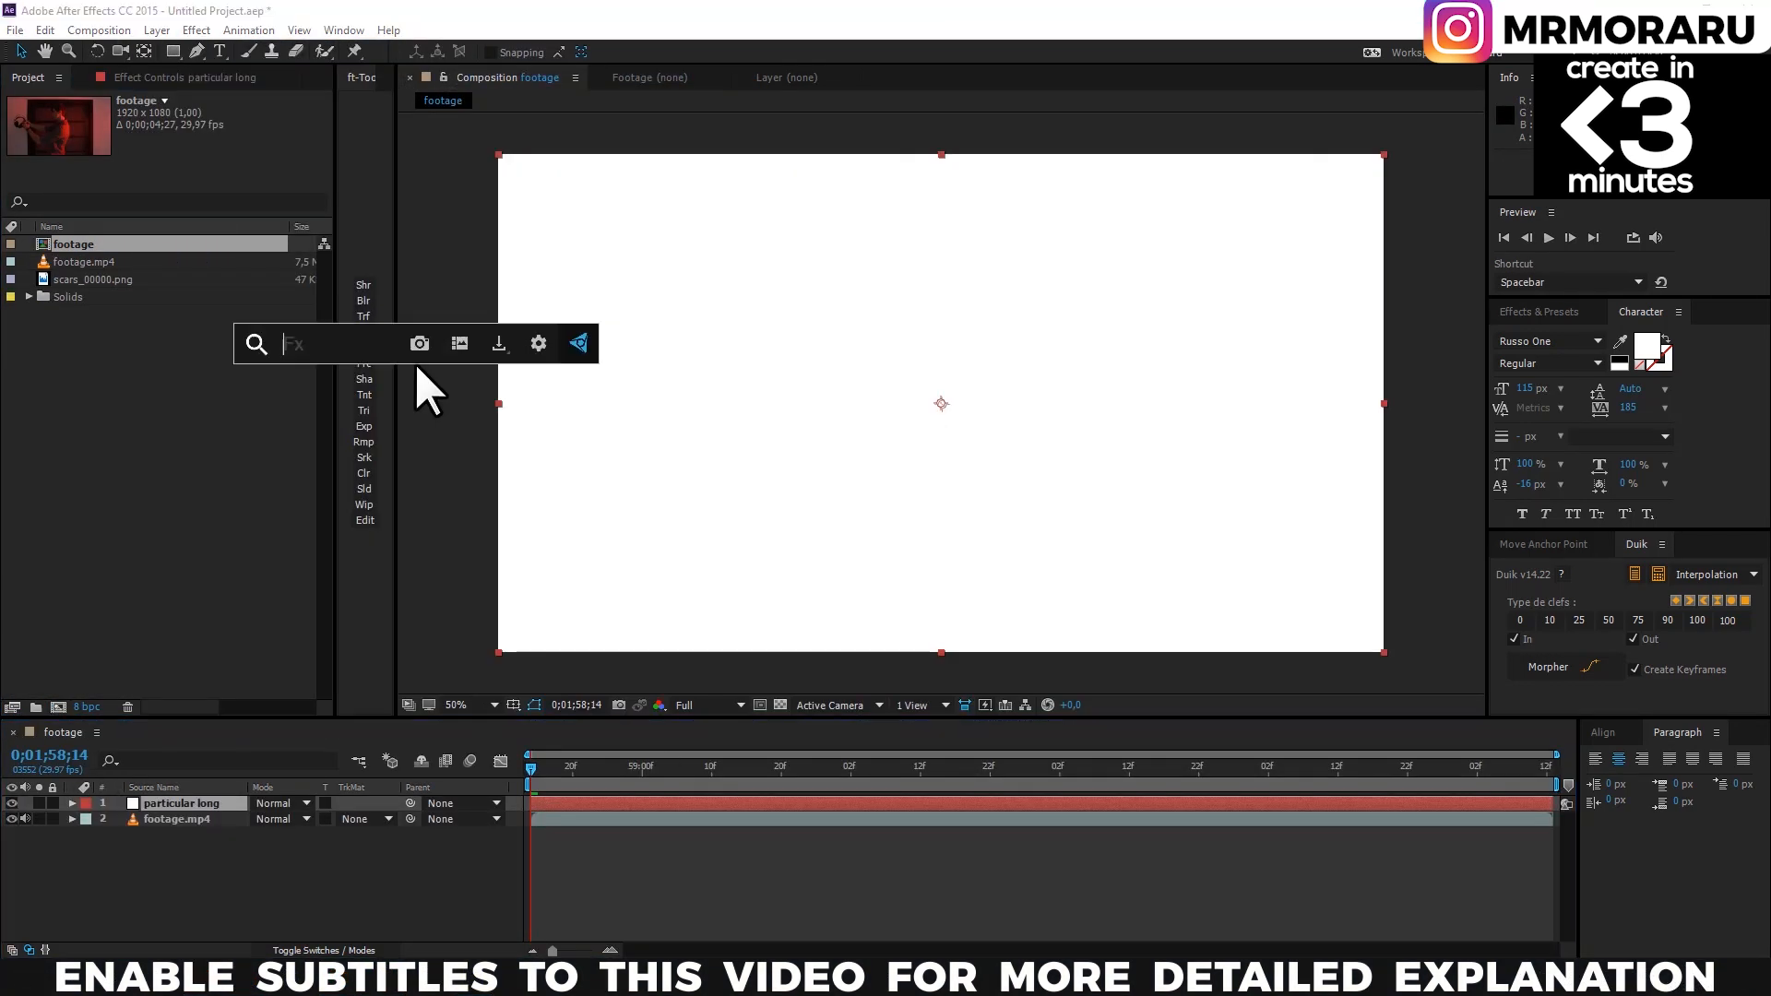
{"action": "type", "text": "part"}
{"action": "key", "text": "Return"}
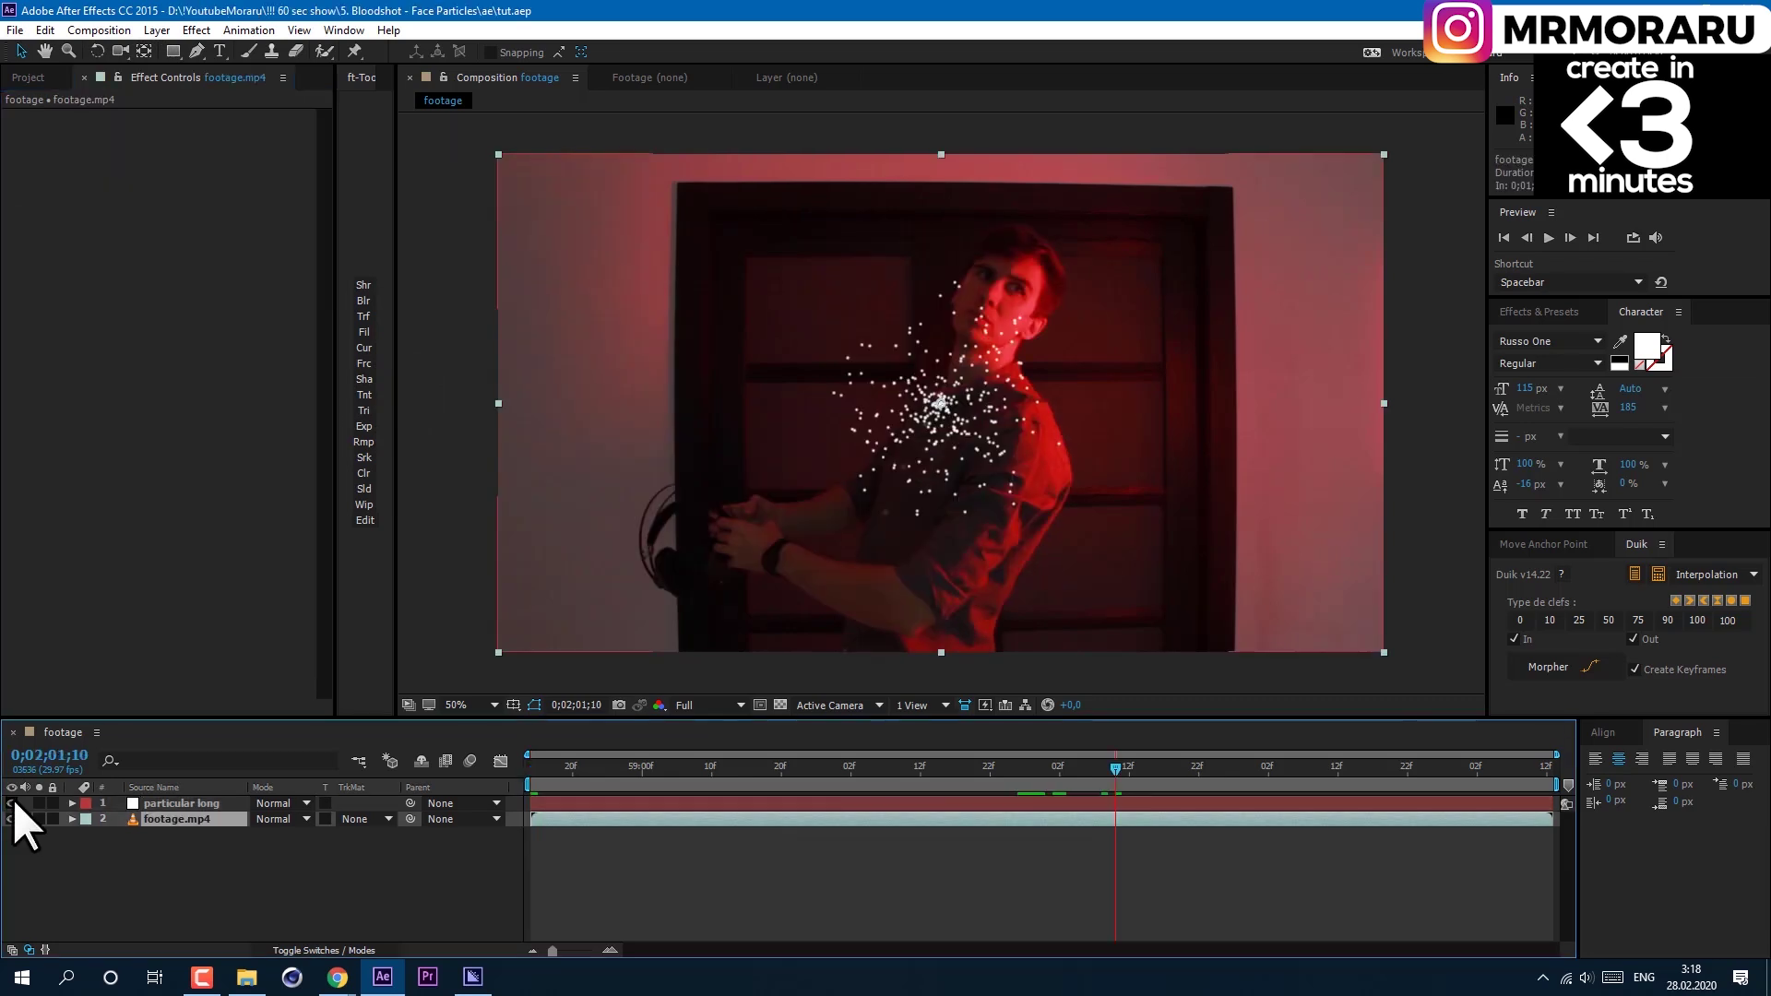
Duplicate the footage layer and draw a Pen mask around the man's face.
{"action": "left_click", "coordinate": [153, 820]}
{"action": "left_click", "coordinate": [47, 29]}
{"action": "left_click", "coordinate": [106, 267]}
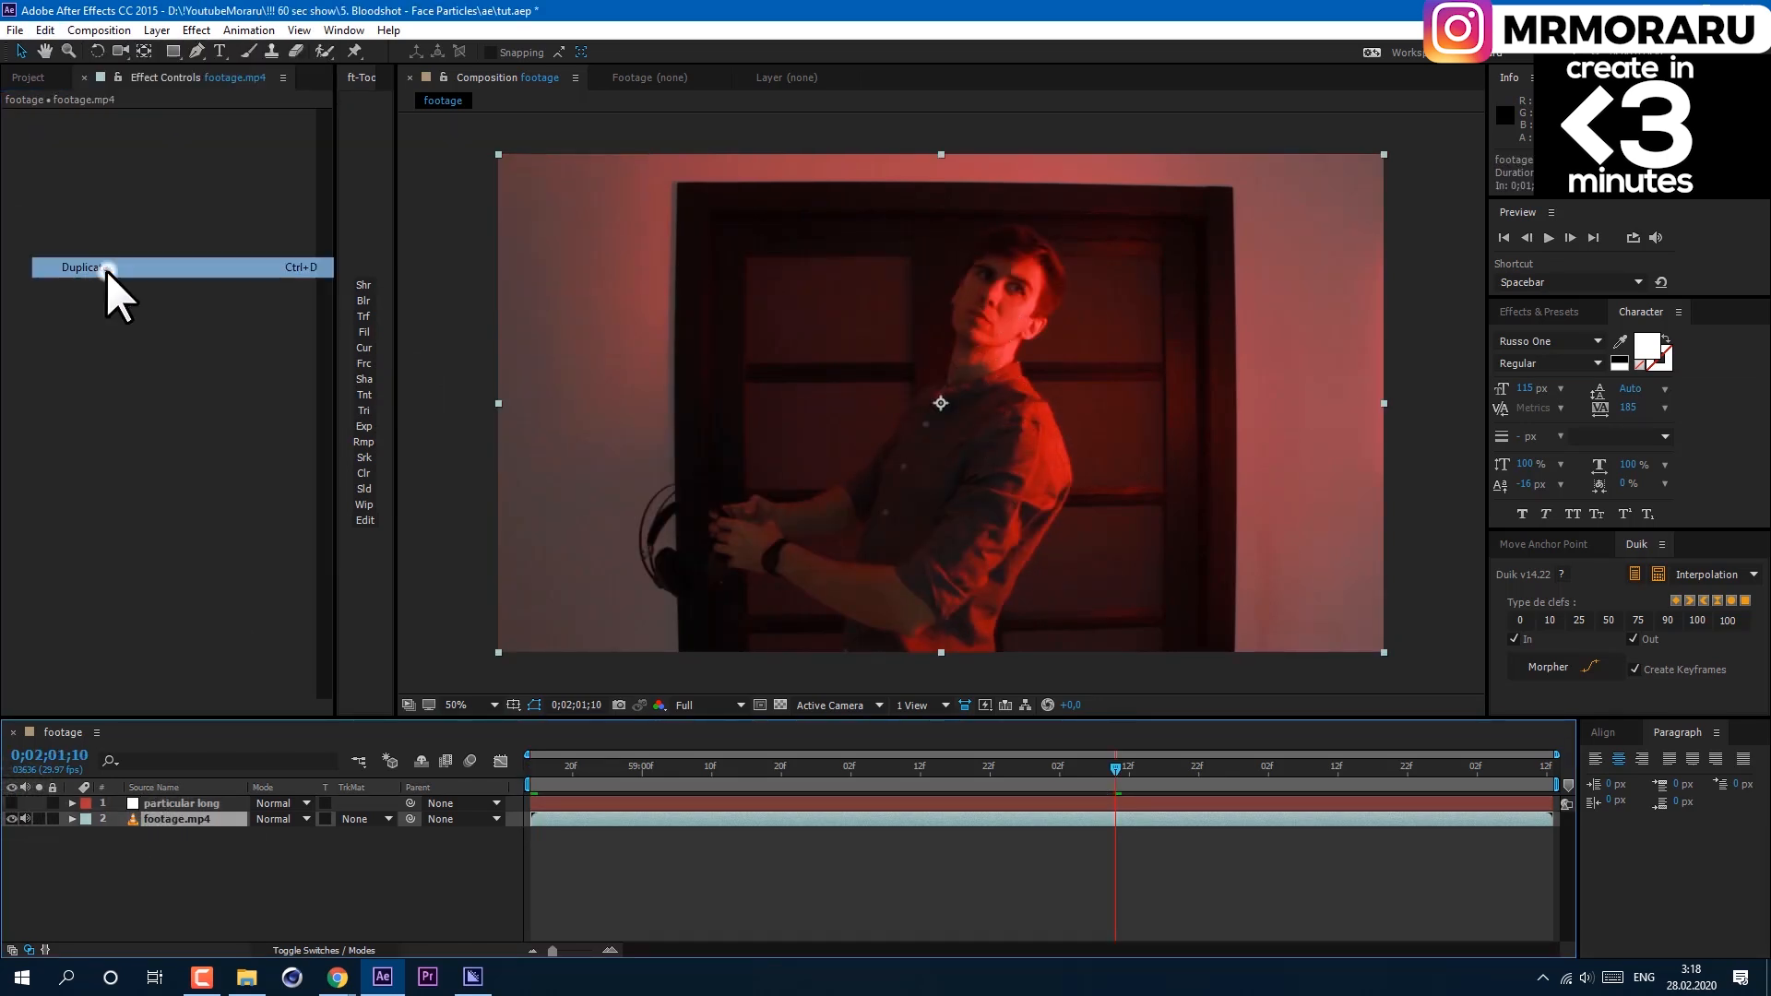
{"action": "scroll", "coordinate": [1036, 376], "scroll_direction": "up", "scroll_amount": 4}
{"action": "key", "text": "g"}
{"action": "left_click", "coordinate": [935, 323]}
{"action": "left_click", "coordinate": [982, 510]}
{"action": "left_click", "coordinate": [1161, 205]}
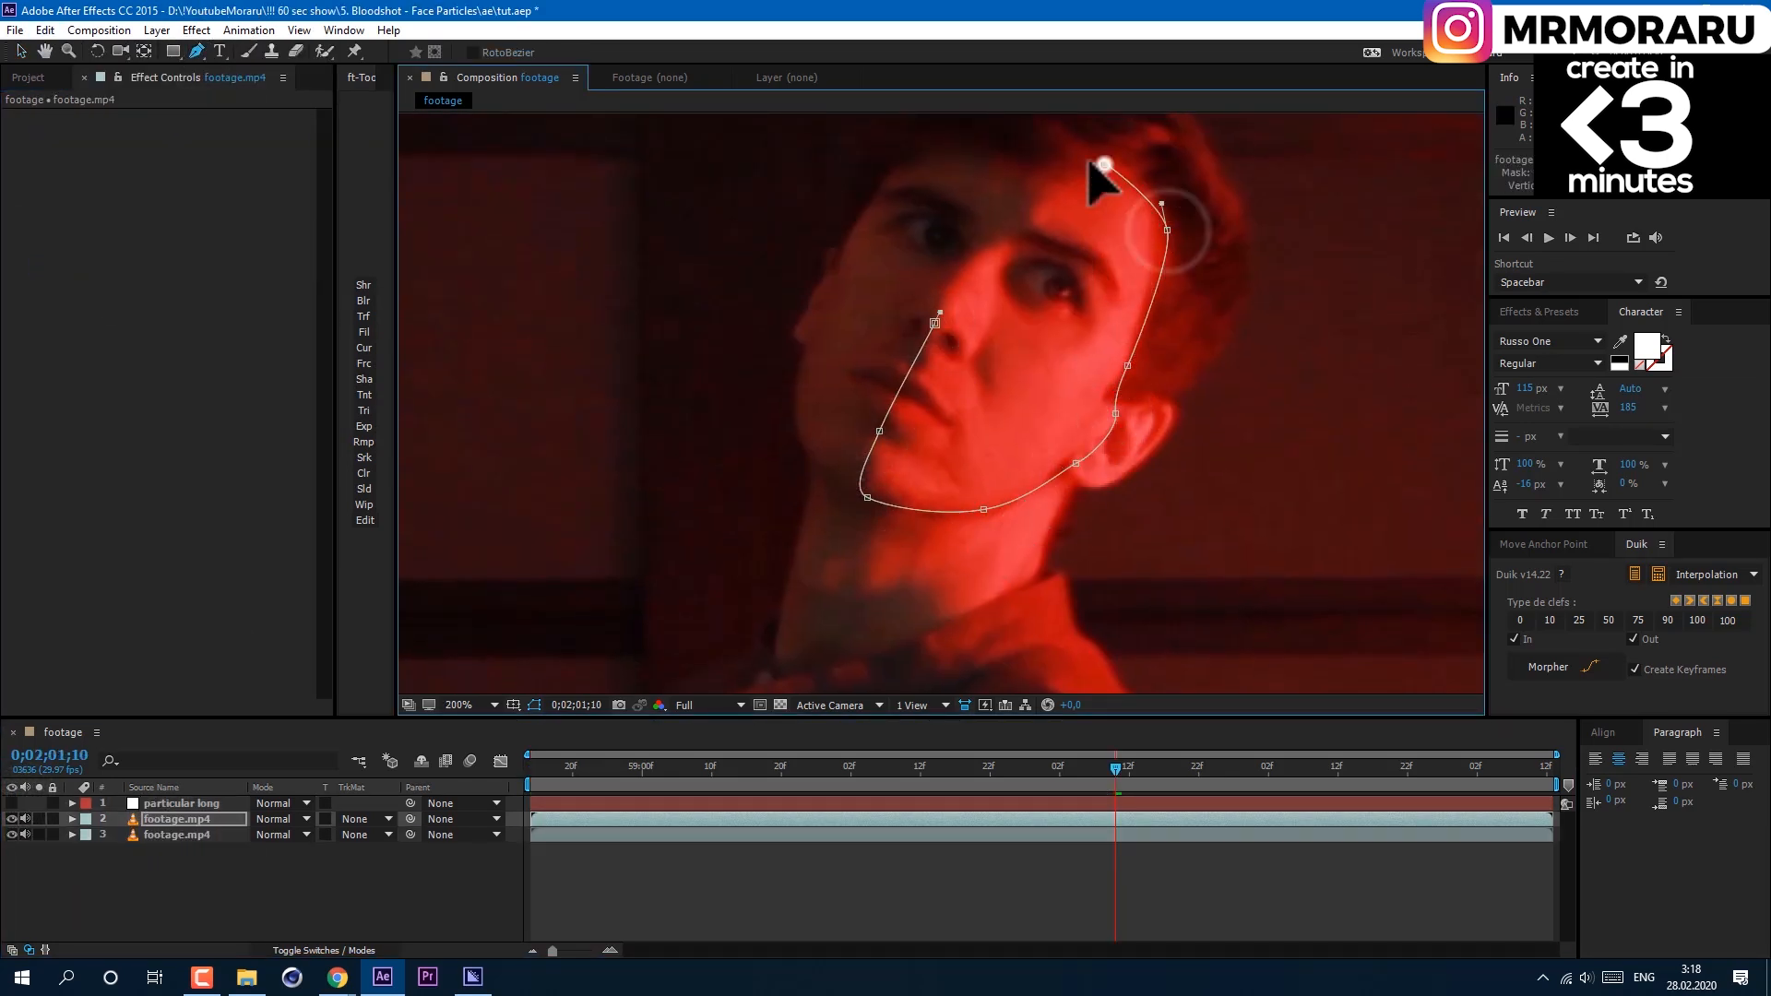
{"action": "left_click", "coordinate": [1106, 166]}
Freeze-frame the masked layer, pre-compose it as 'texture' and place it below footage.mp4.
{"action": "right_click", "coordinate": [153, 819]}
{"action": "left_click", "coordinate": [457, 266]}
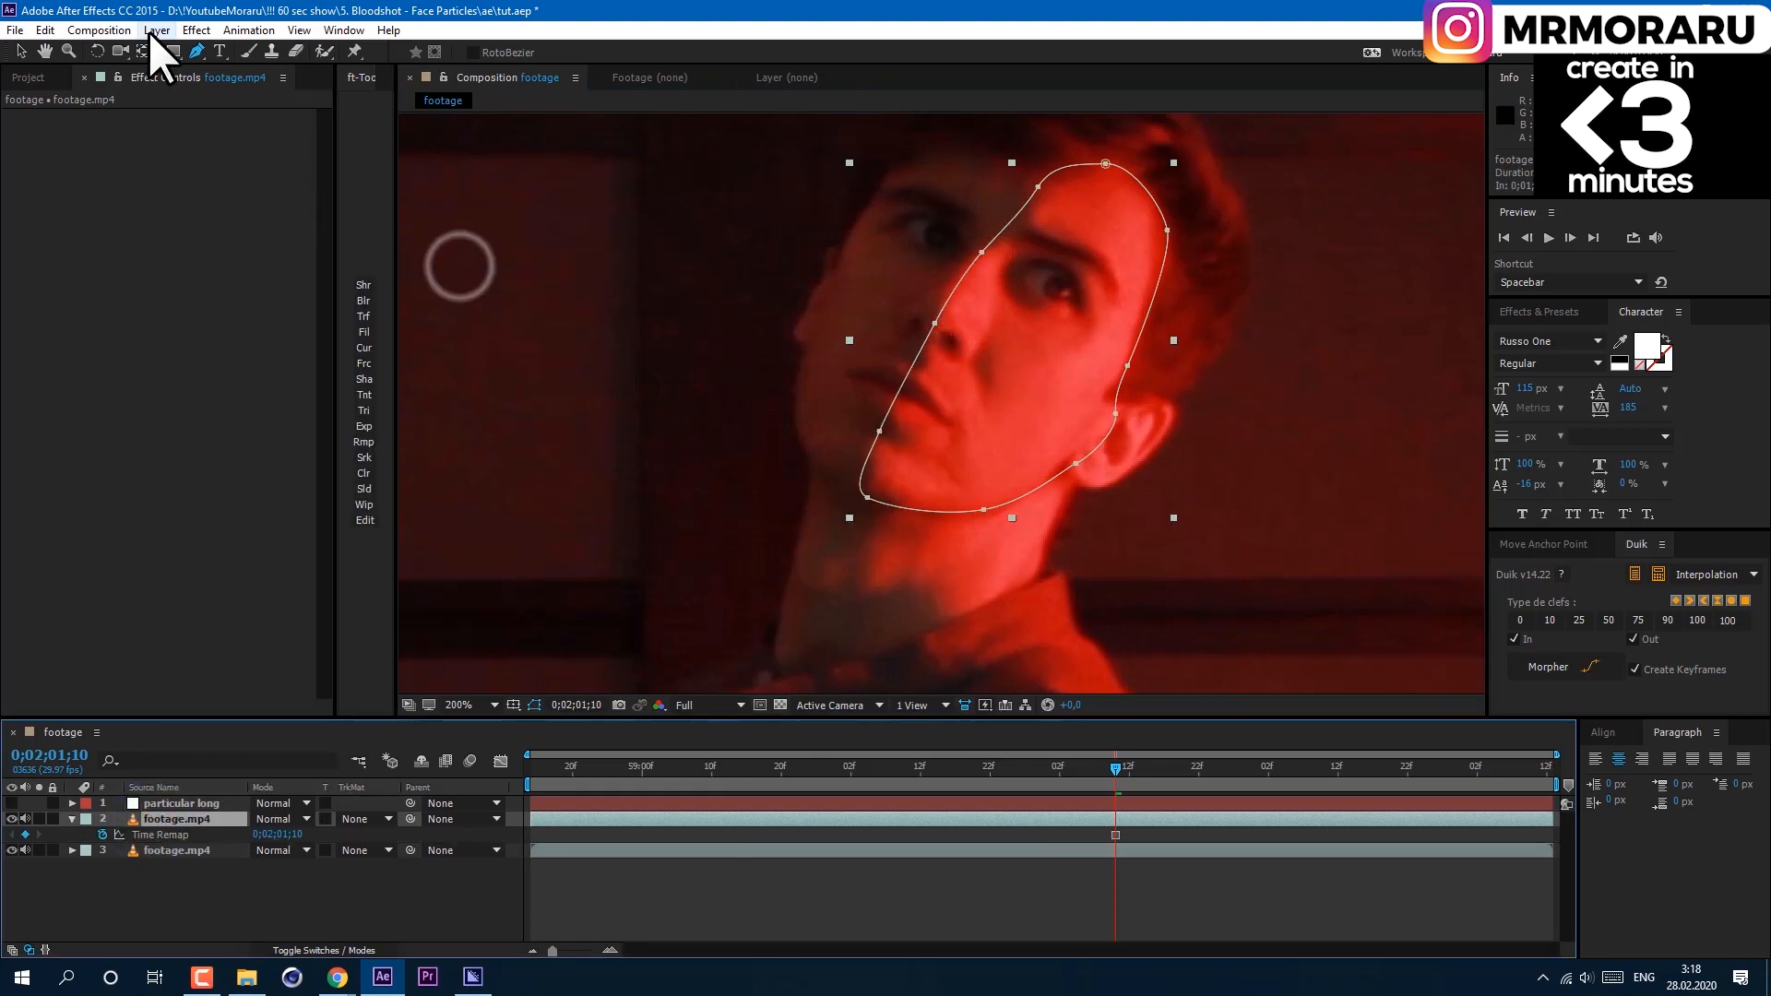
{"action": "left_click", "coordinate": [154, 31]}
{"action": "left_click", "coordinate": [257, 713]}
{"action": "type", "text": "ure"}
{"action": "key", "text": "Return"}
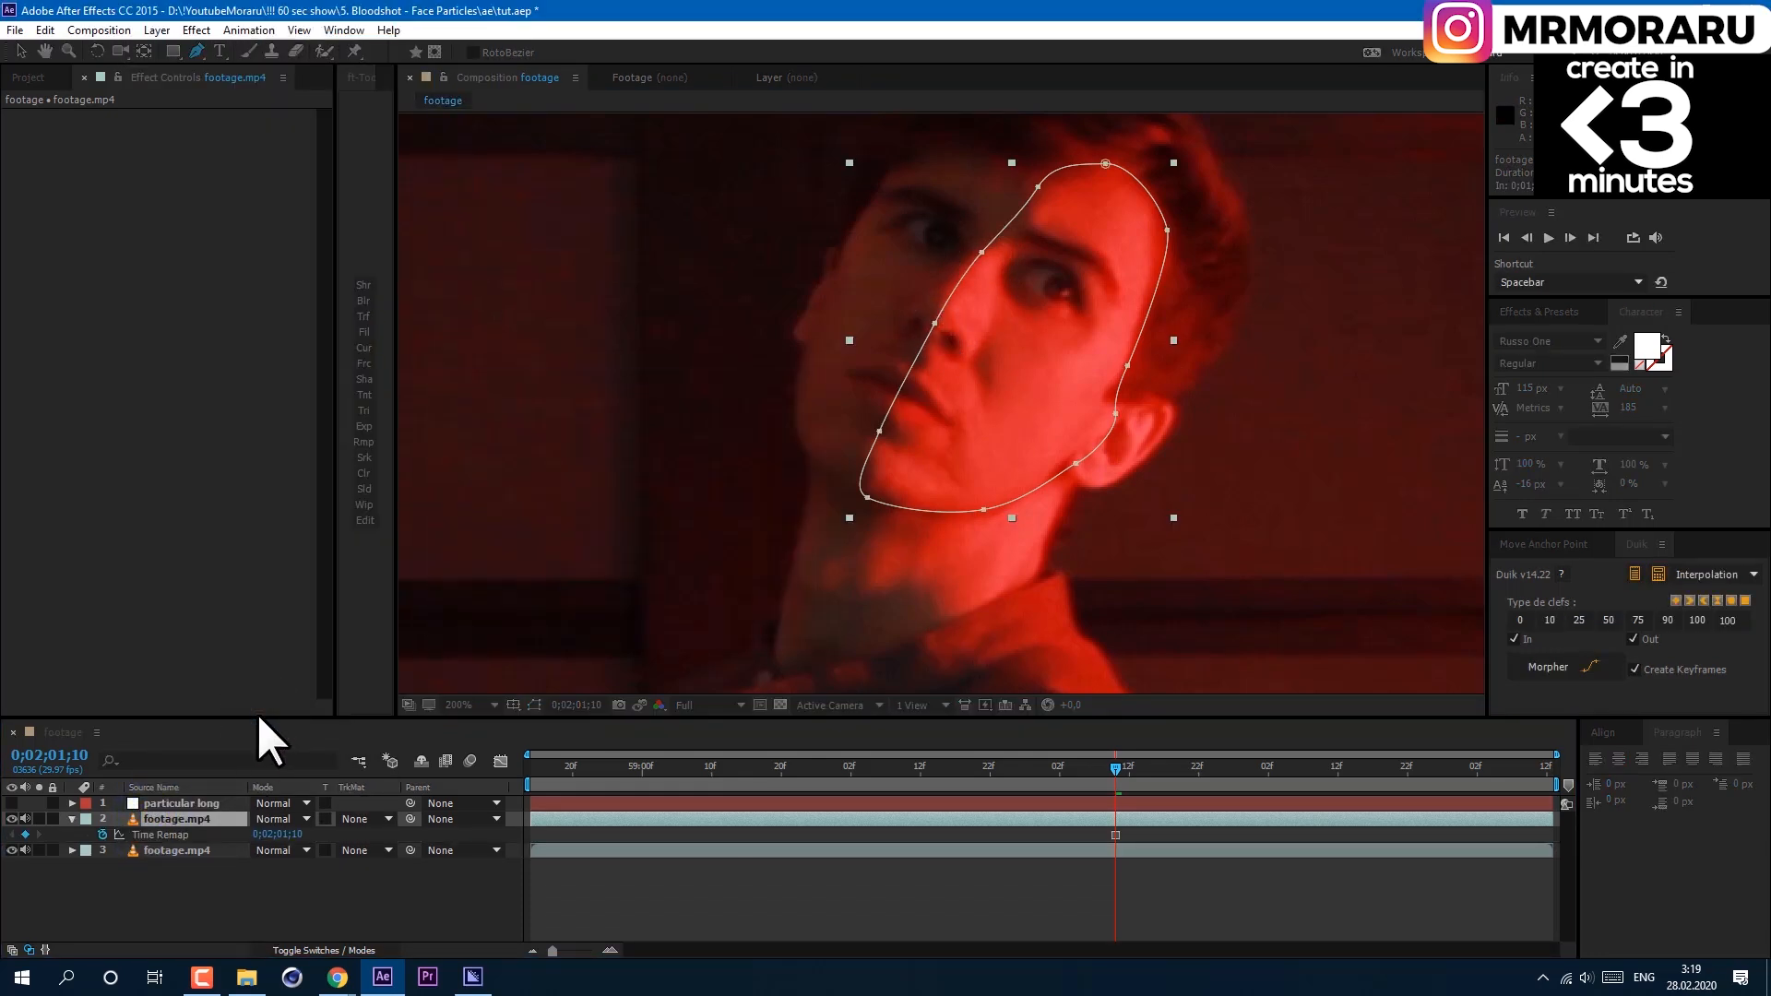
{"action": "left_click_drag", "start_coordinate": [159, 819], "coordinate": [164, 845]}
{"action": "left_click", "coordinate": [21, 835]}
Set Particular's emitter to 3000 particles per second with a Layer emitter type.
{"action": "left_click", "coordinate": [181, 802]}
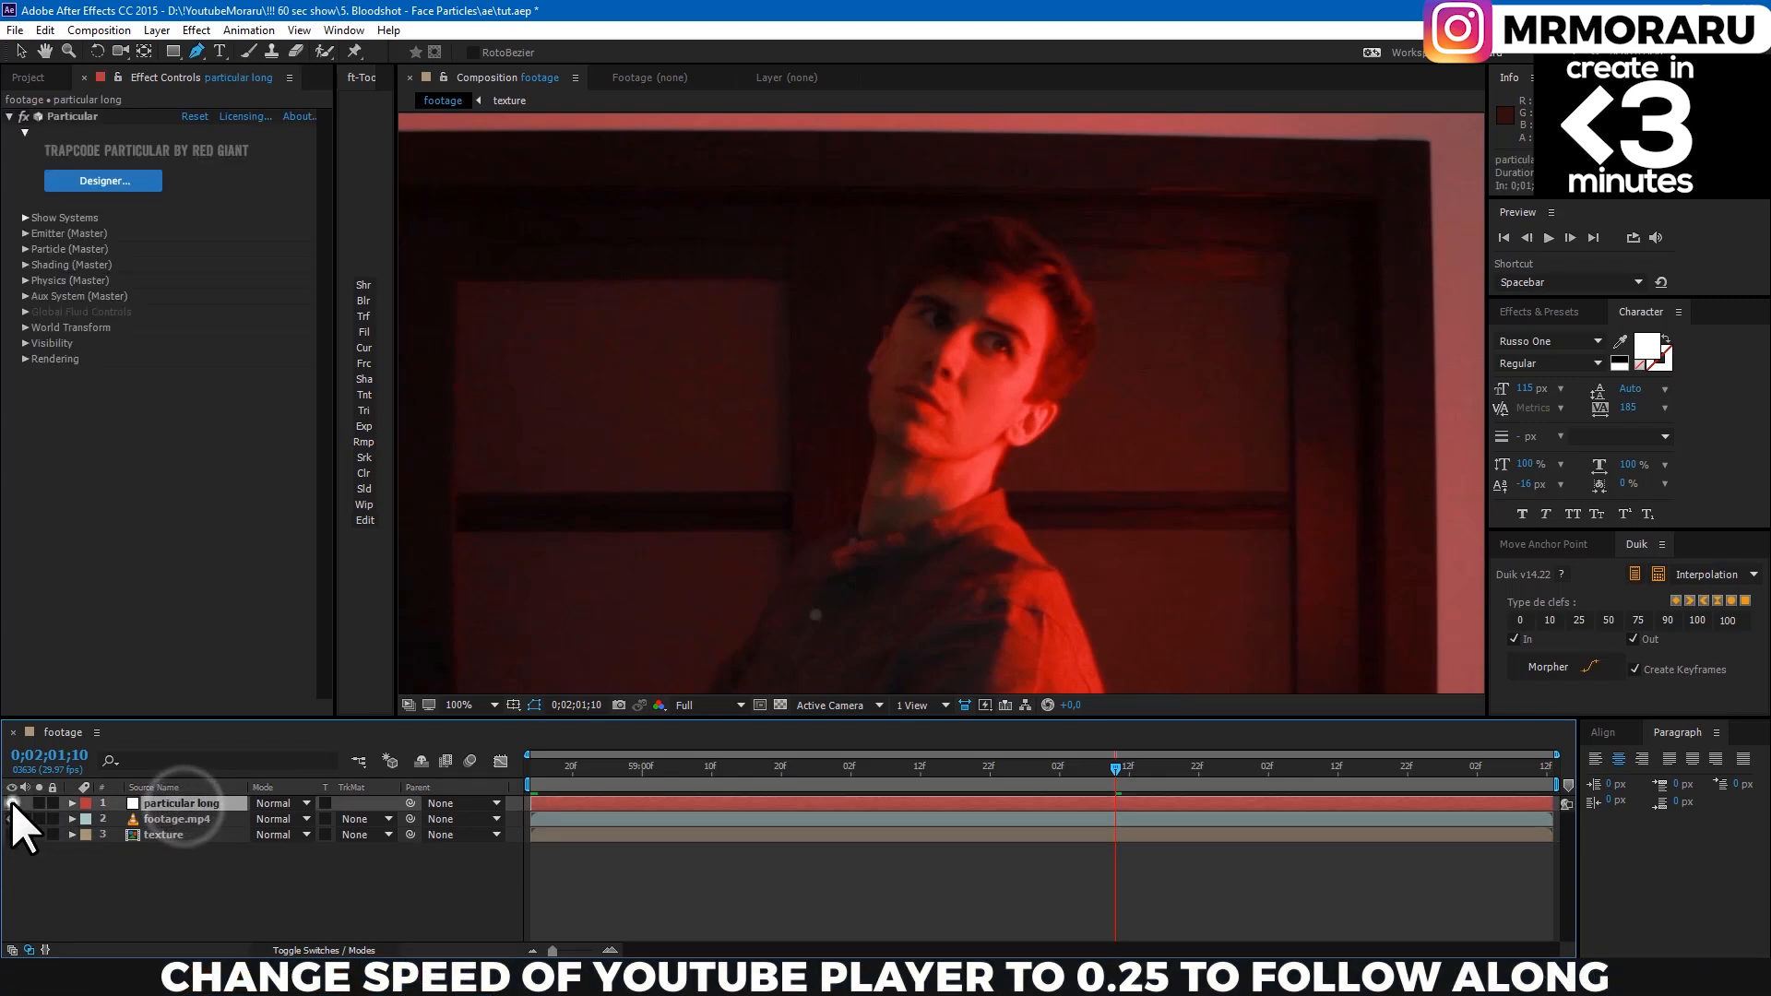
{"action": "left_click", "coordinate": [12, 803]}
{"action": "left_click", "coordinate": [24, 233]}
{"action": "type", "text": "3000"}
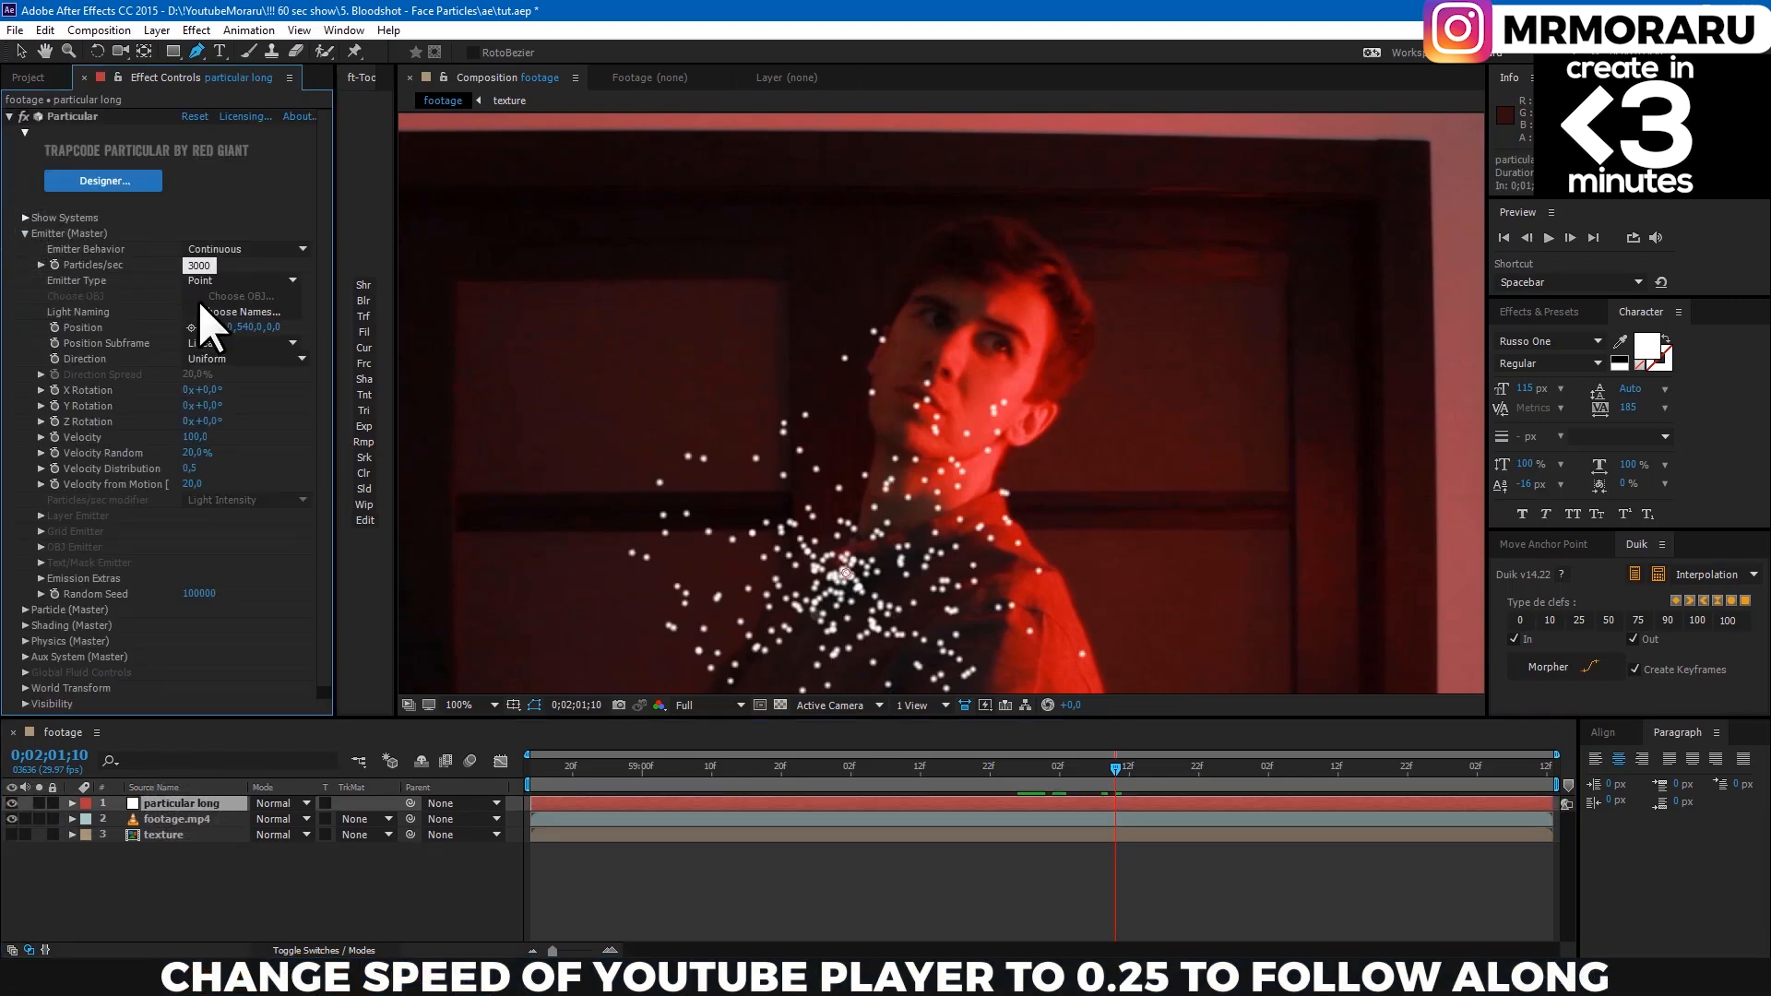
{"action": "key", "text": "Return"}
{"action": "left_click", "coordinate": [217, 277]}
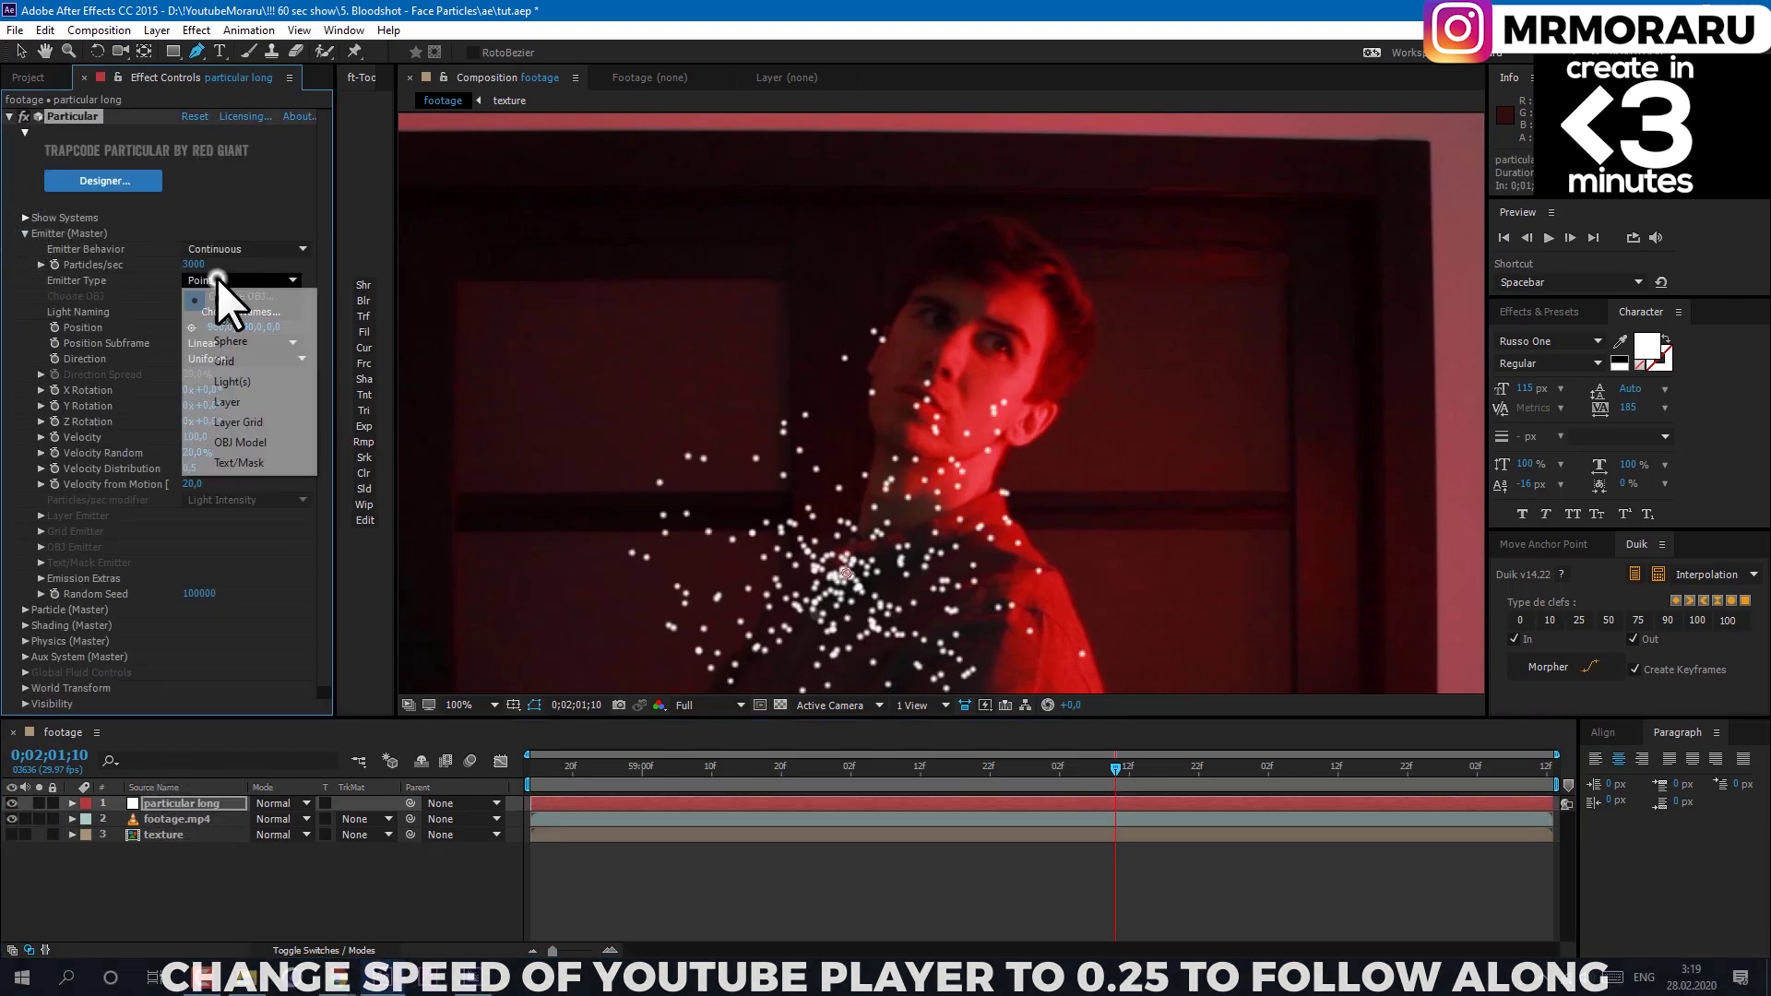
{"action": "left_click", "coordinate": [252, 400]}
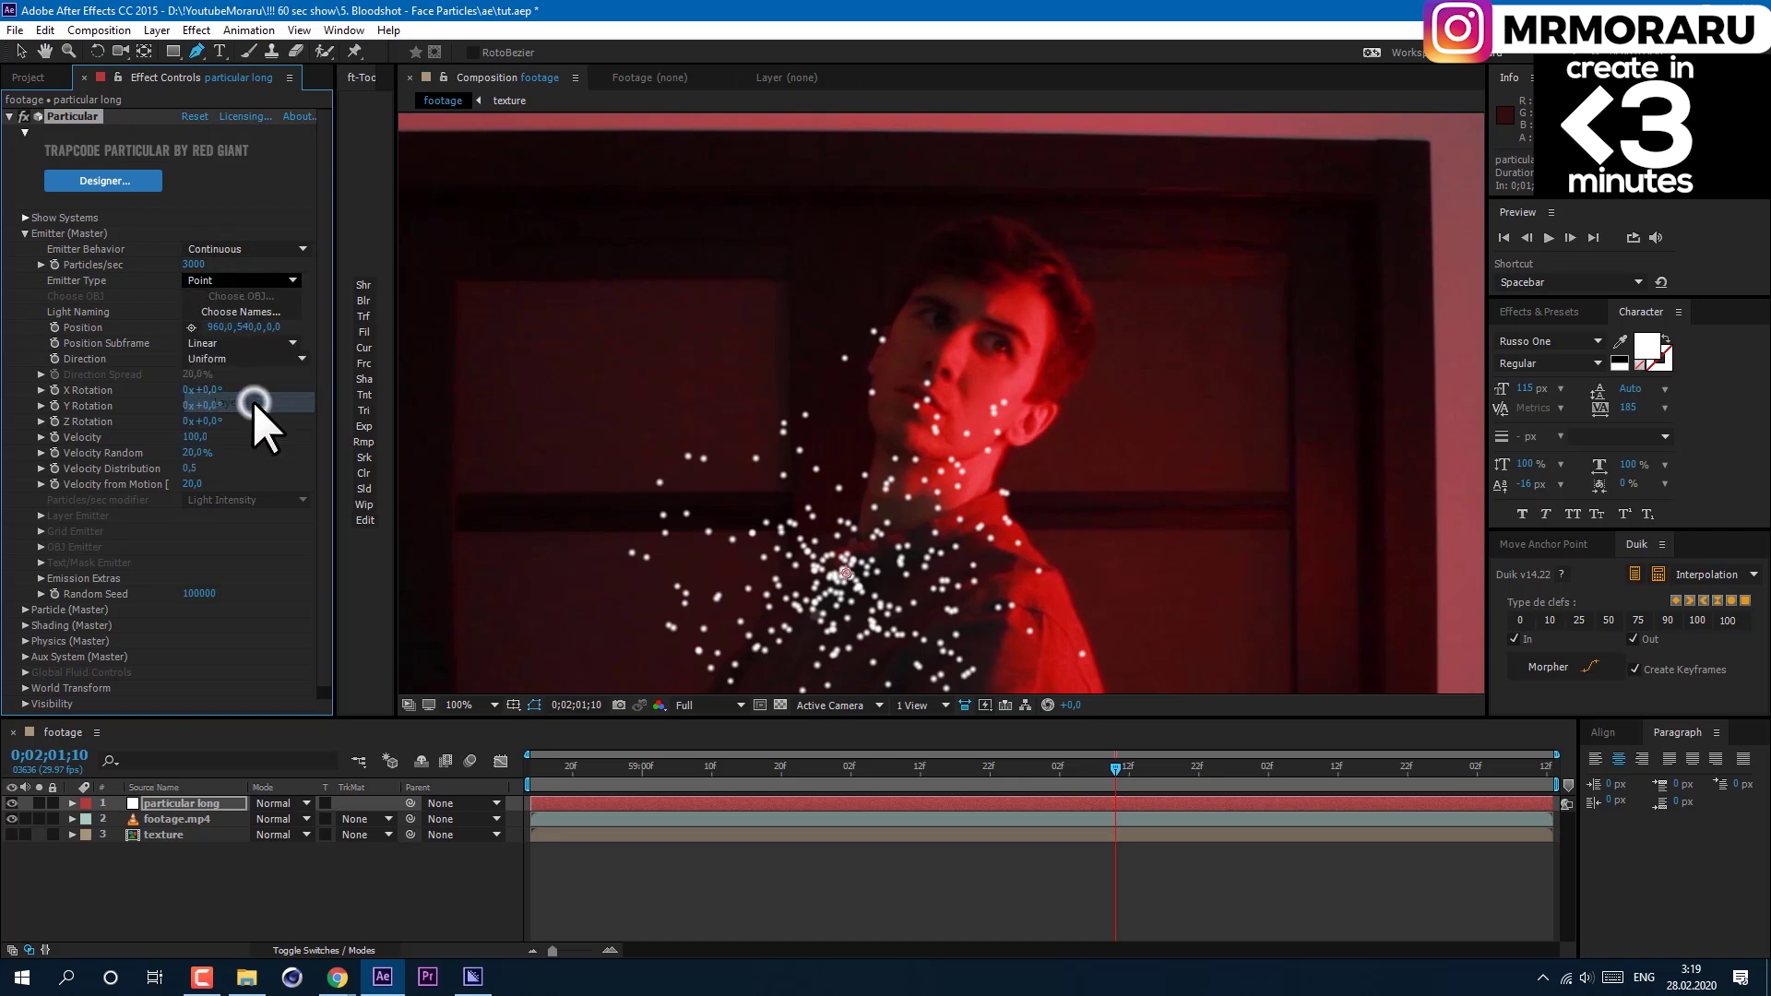
Make the texture layer 3D and choose it as the Layer Emitter source.
{"action": "left_click", "coordinate": [344, 943]}
{"action": "left_click", "coordinate": [348, 835]}
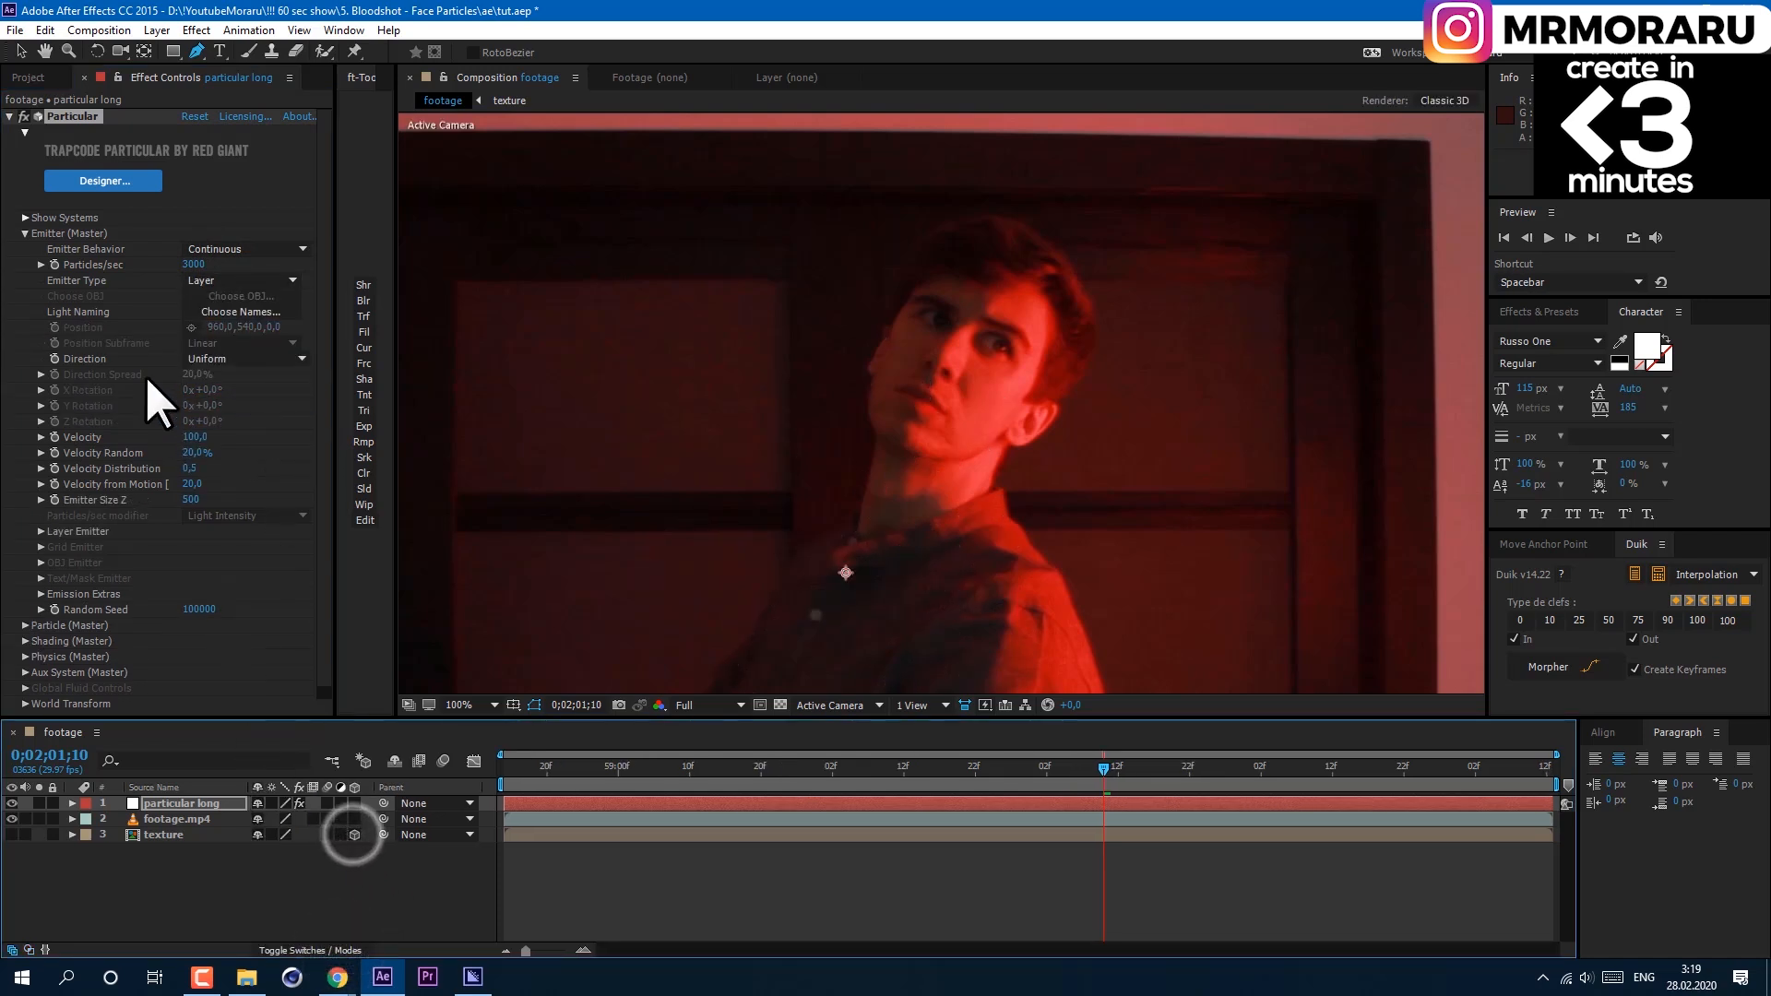
{"action": "left_click", "coordinate": [39, 530]}
{"action": "left_click", "coordinate": [234, 551]}
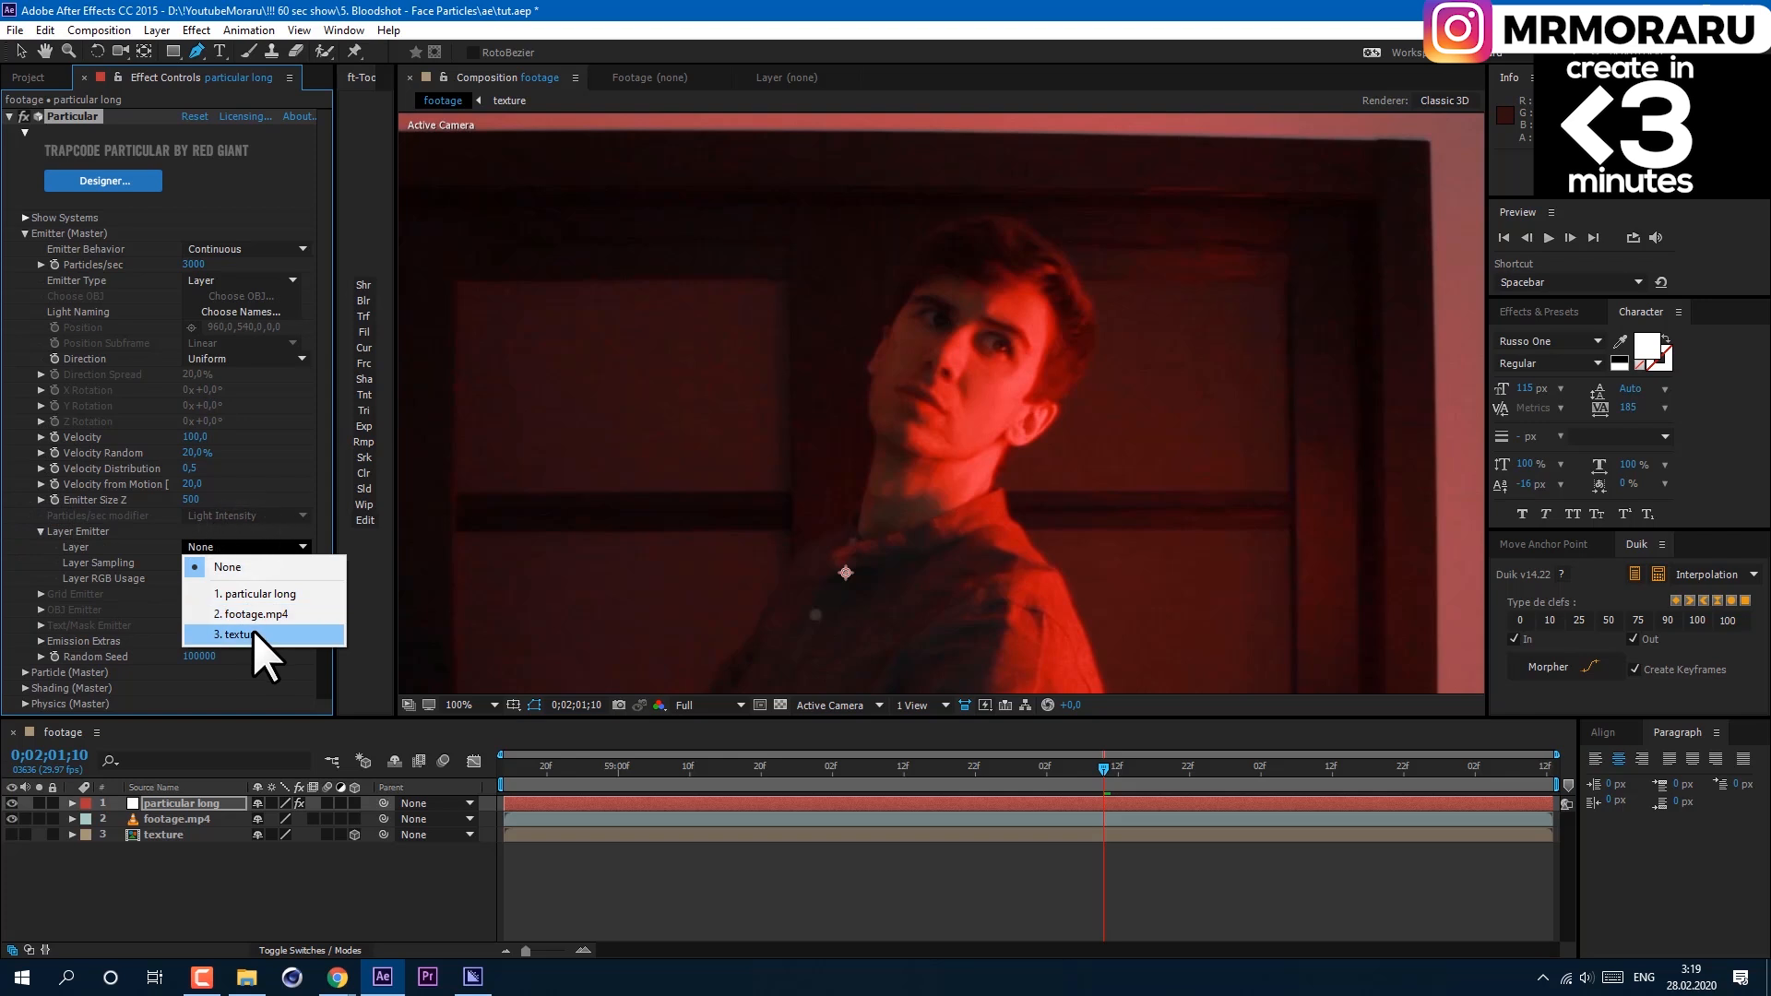
{"action": "left_click", "coordinate": [253, 633]}
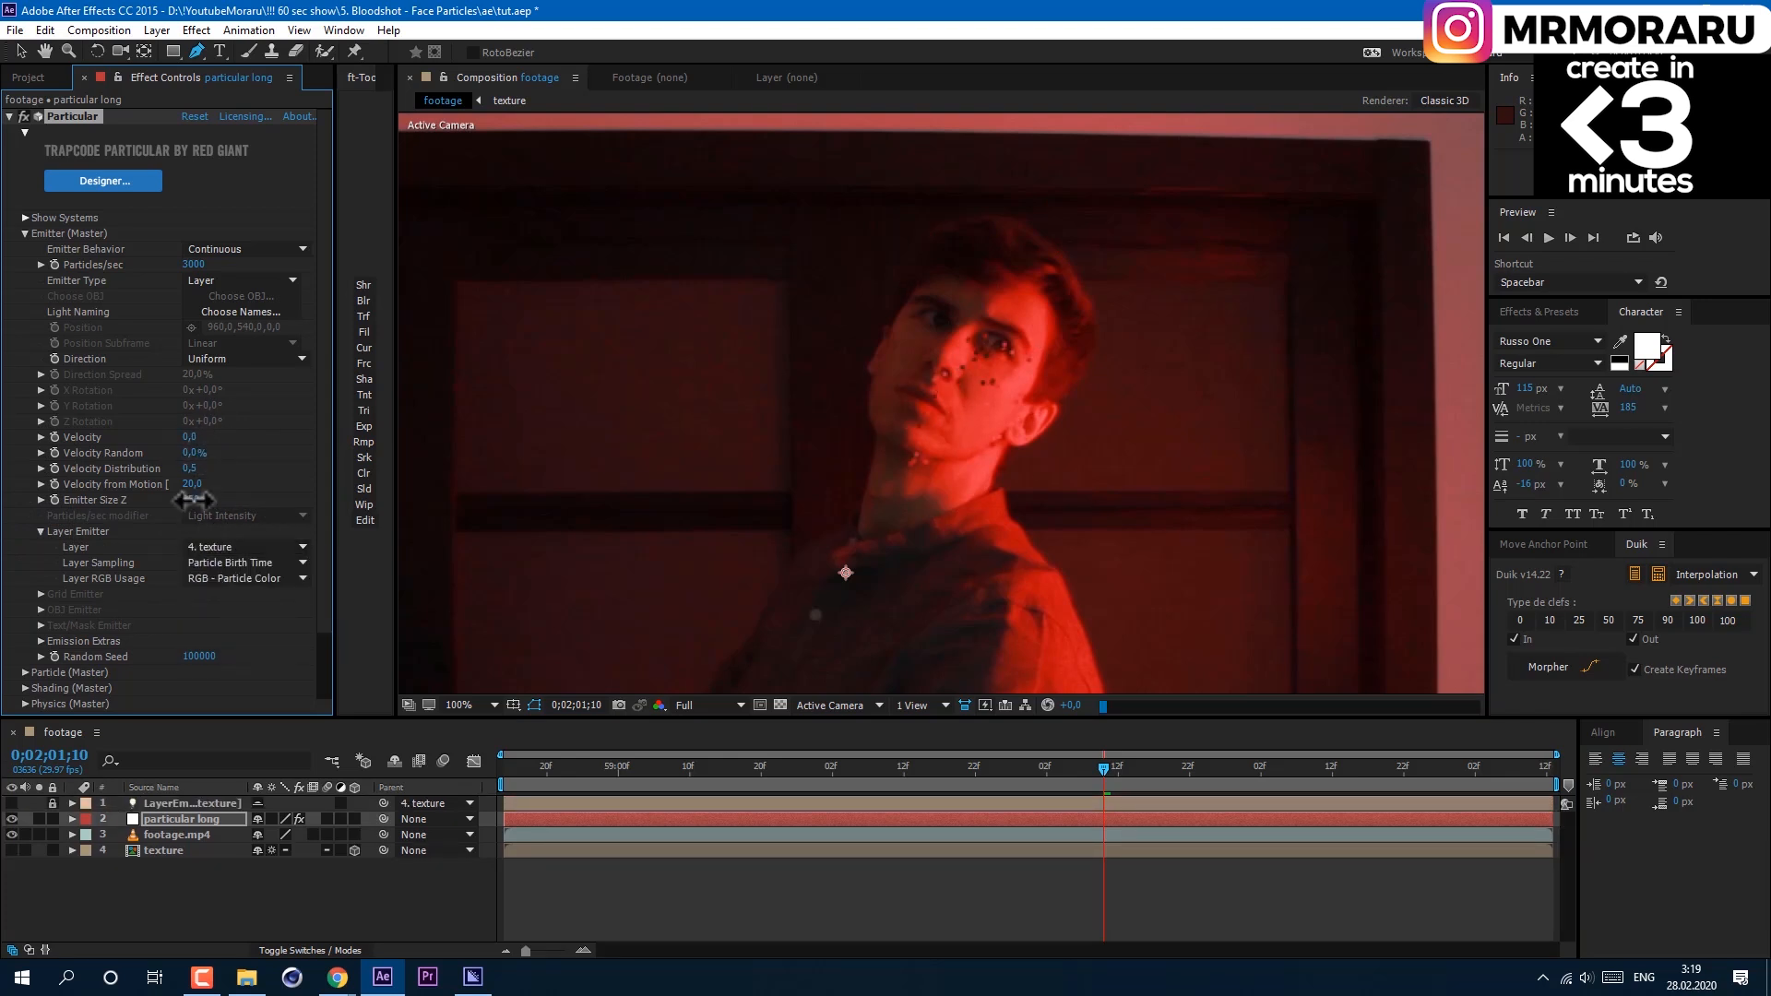
{"action": "scroll", "coordinate": [83, 582], "scroll_direction": "down", "scroll_amount": 2}
Switch the physics model to Fluid with a force region size of 750.
{"action": "left_click", "coordinate": [24, 611]}
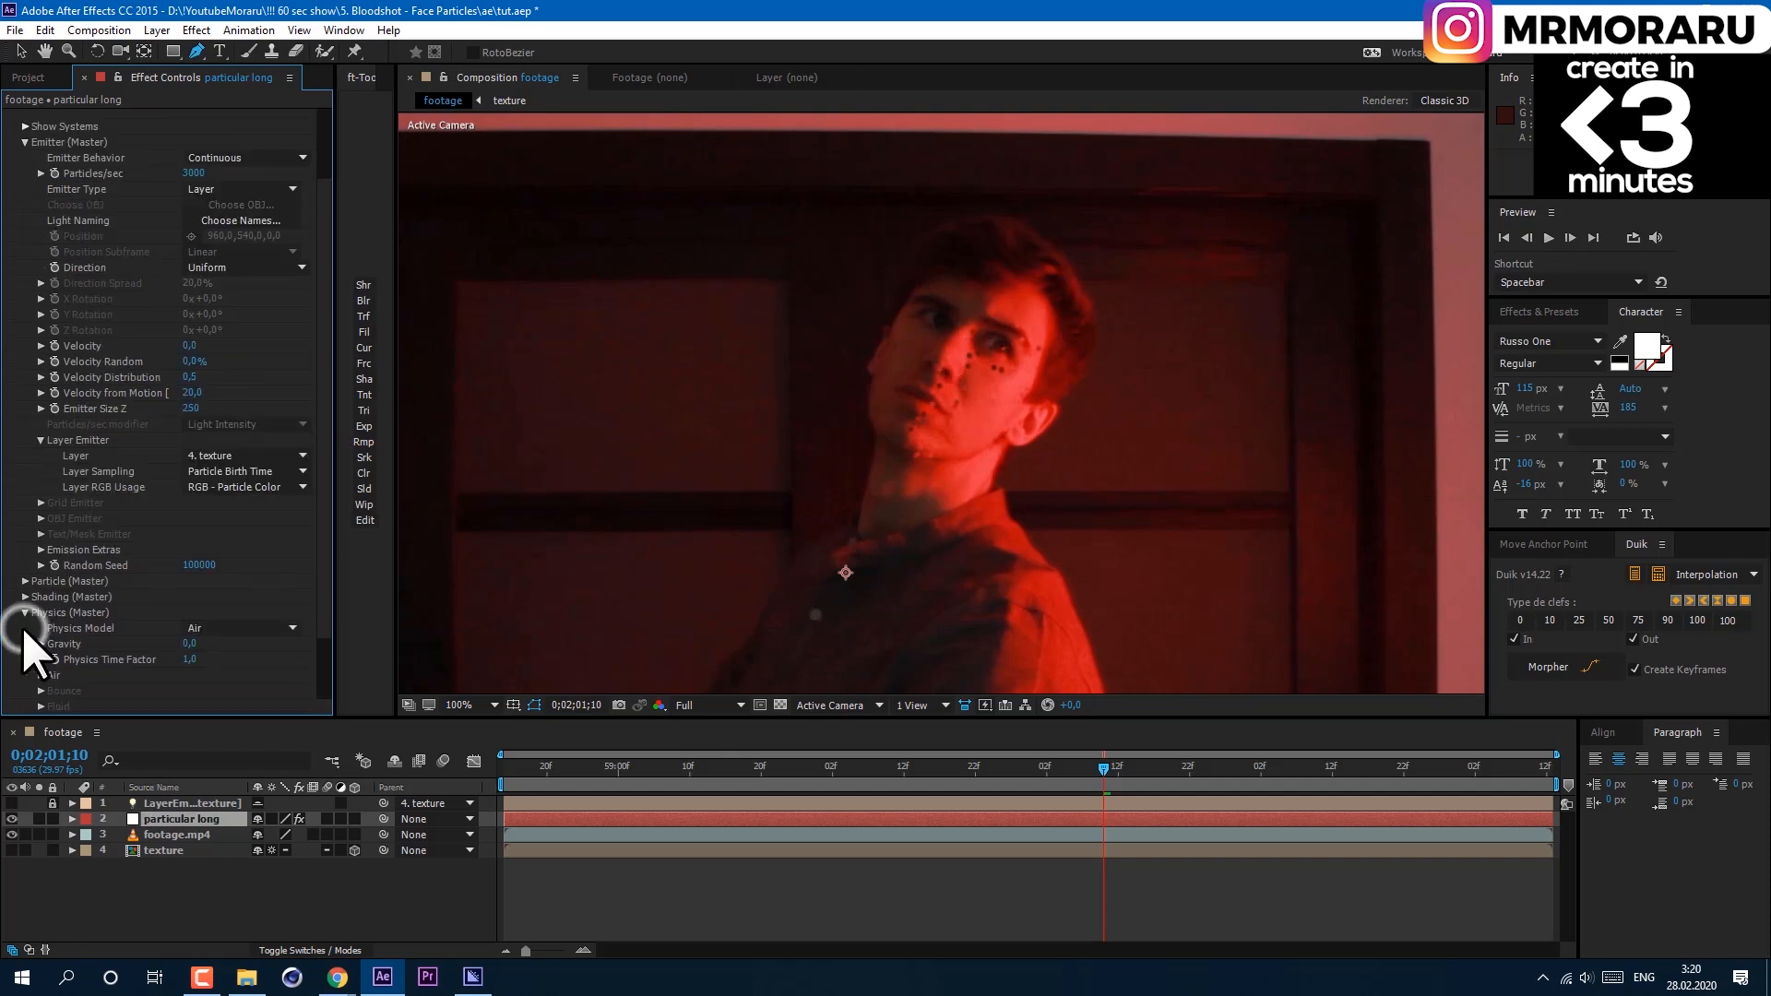
{"action": "left_click", "coordinate": [214, 628]}
{"action": "left_click", "coordinate": [228, 688]}
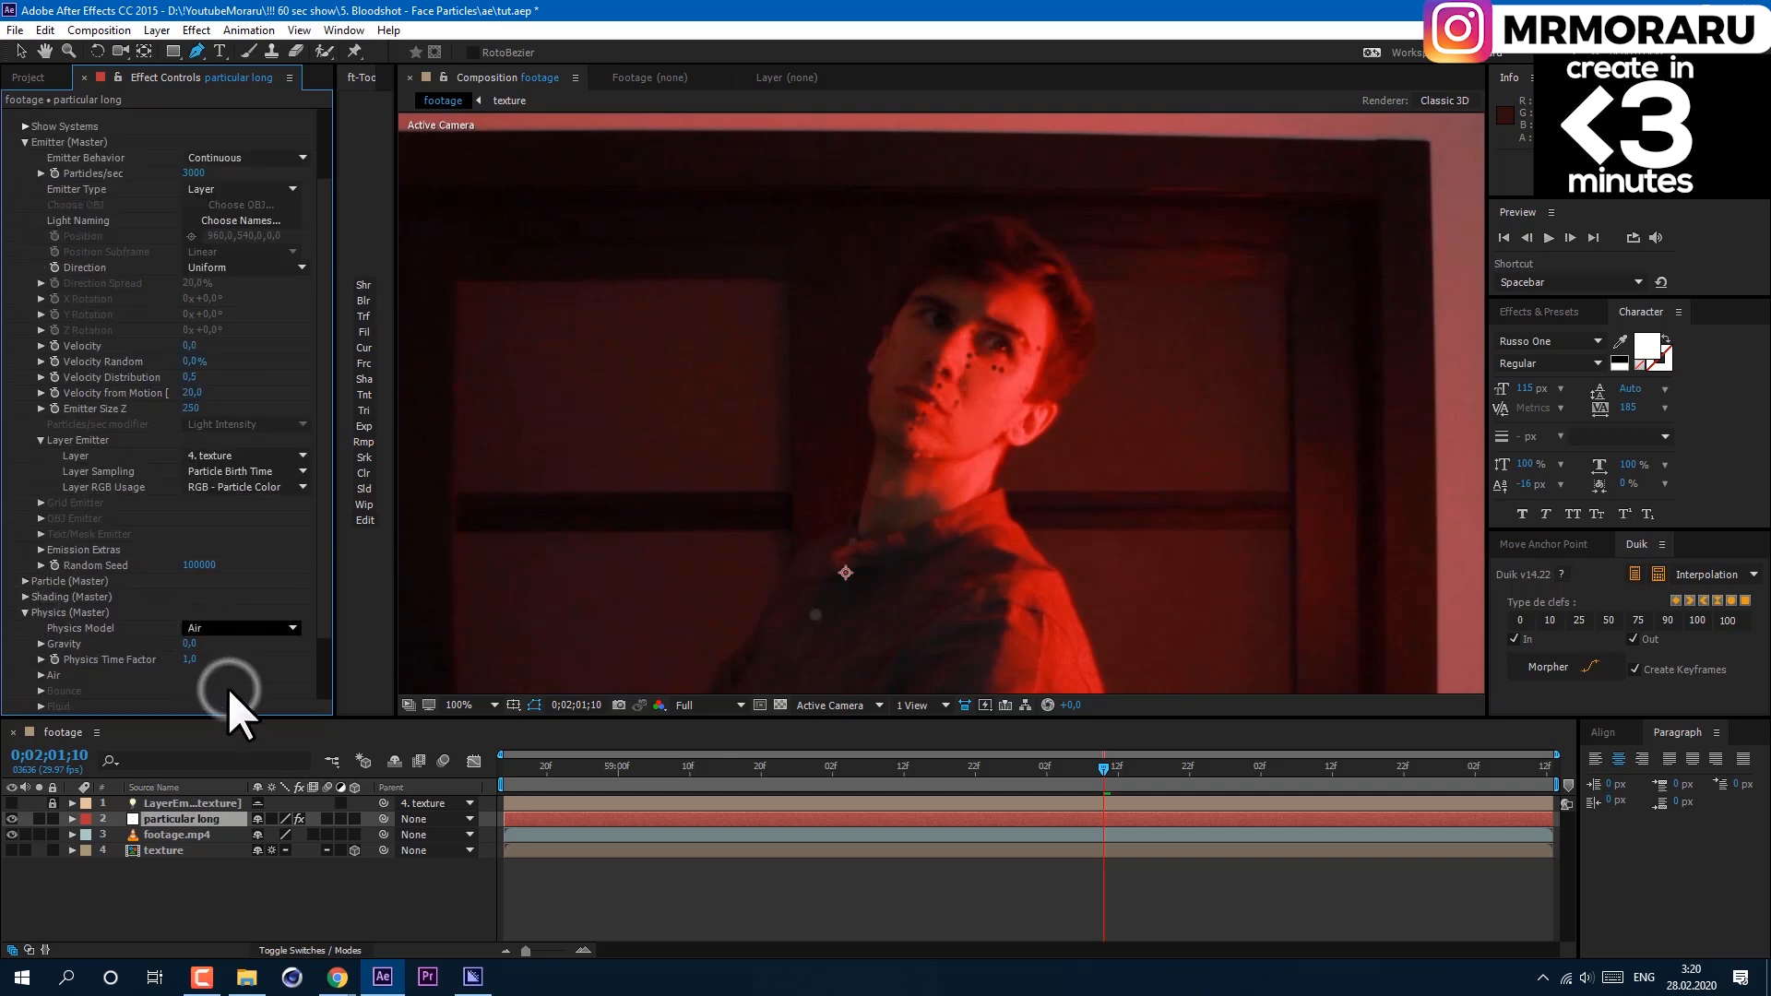
{"action": "left_click", "coordinate": [194, 472]}
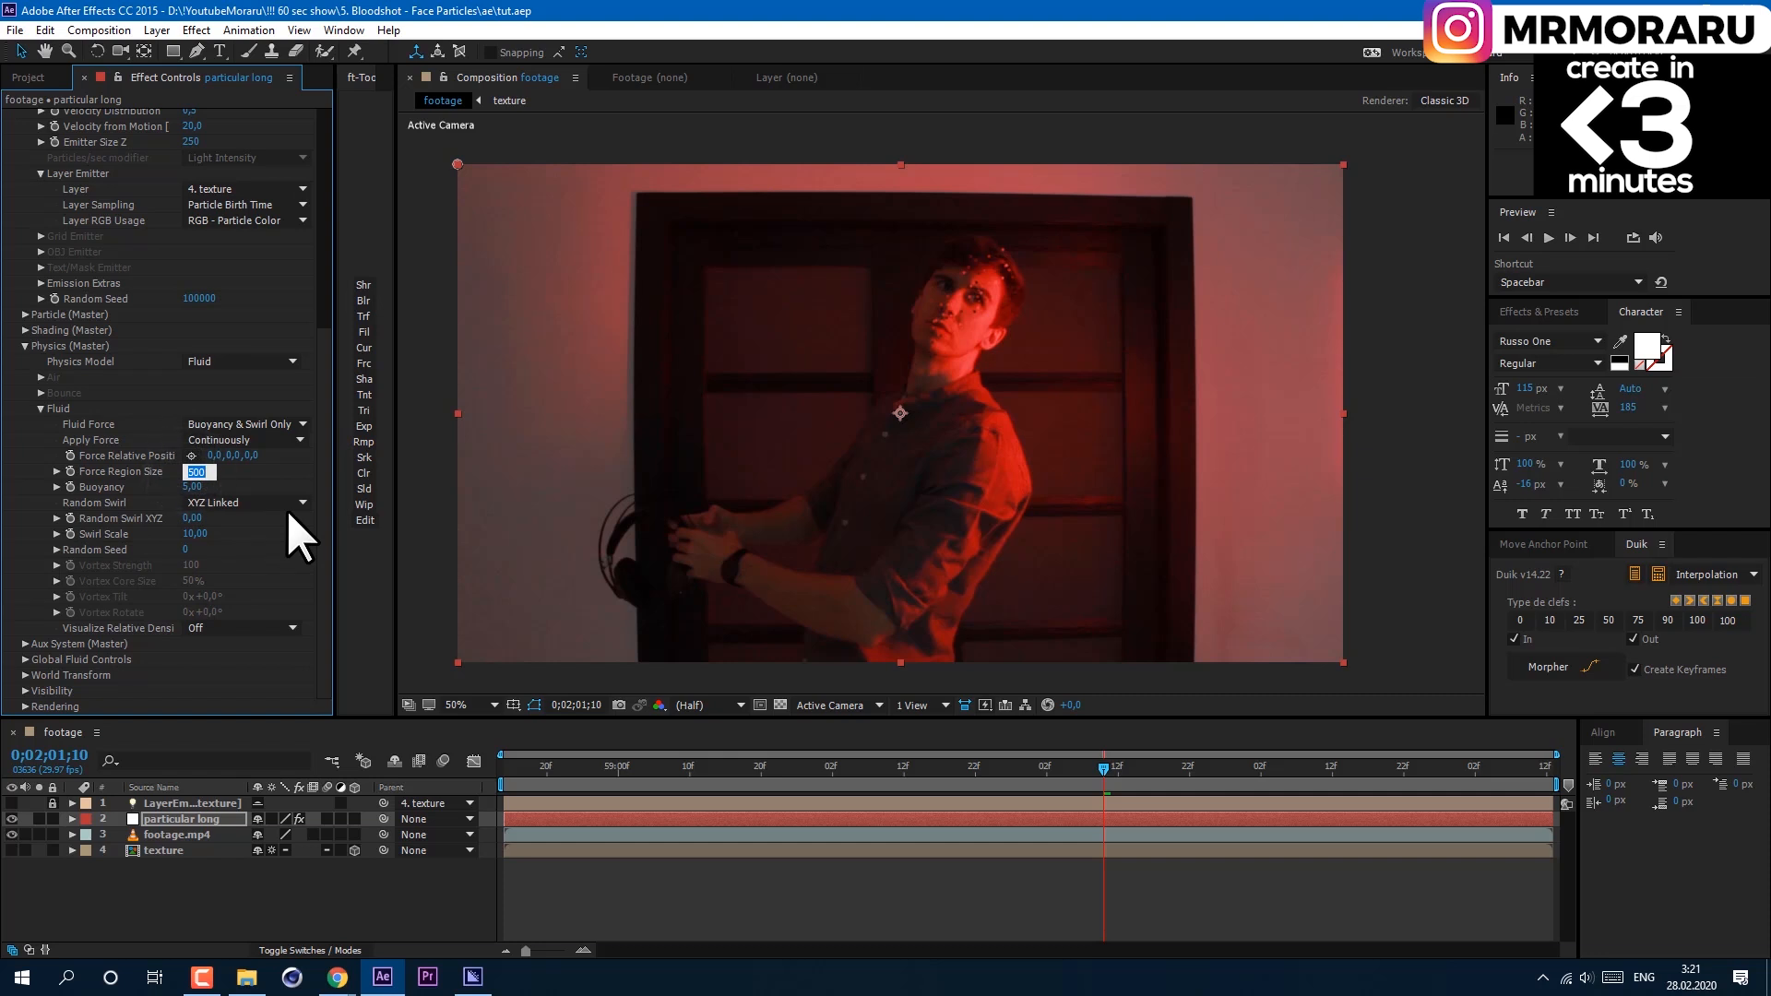
{"action": "type", "text": "750"}
{"action": "key", "text": "Return"}
Make the aux system emit continuously at 50% probability, 50 particles per second and life 2.0.
{"action": "left_click", "coordinate": [24, 644]}
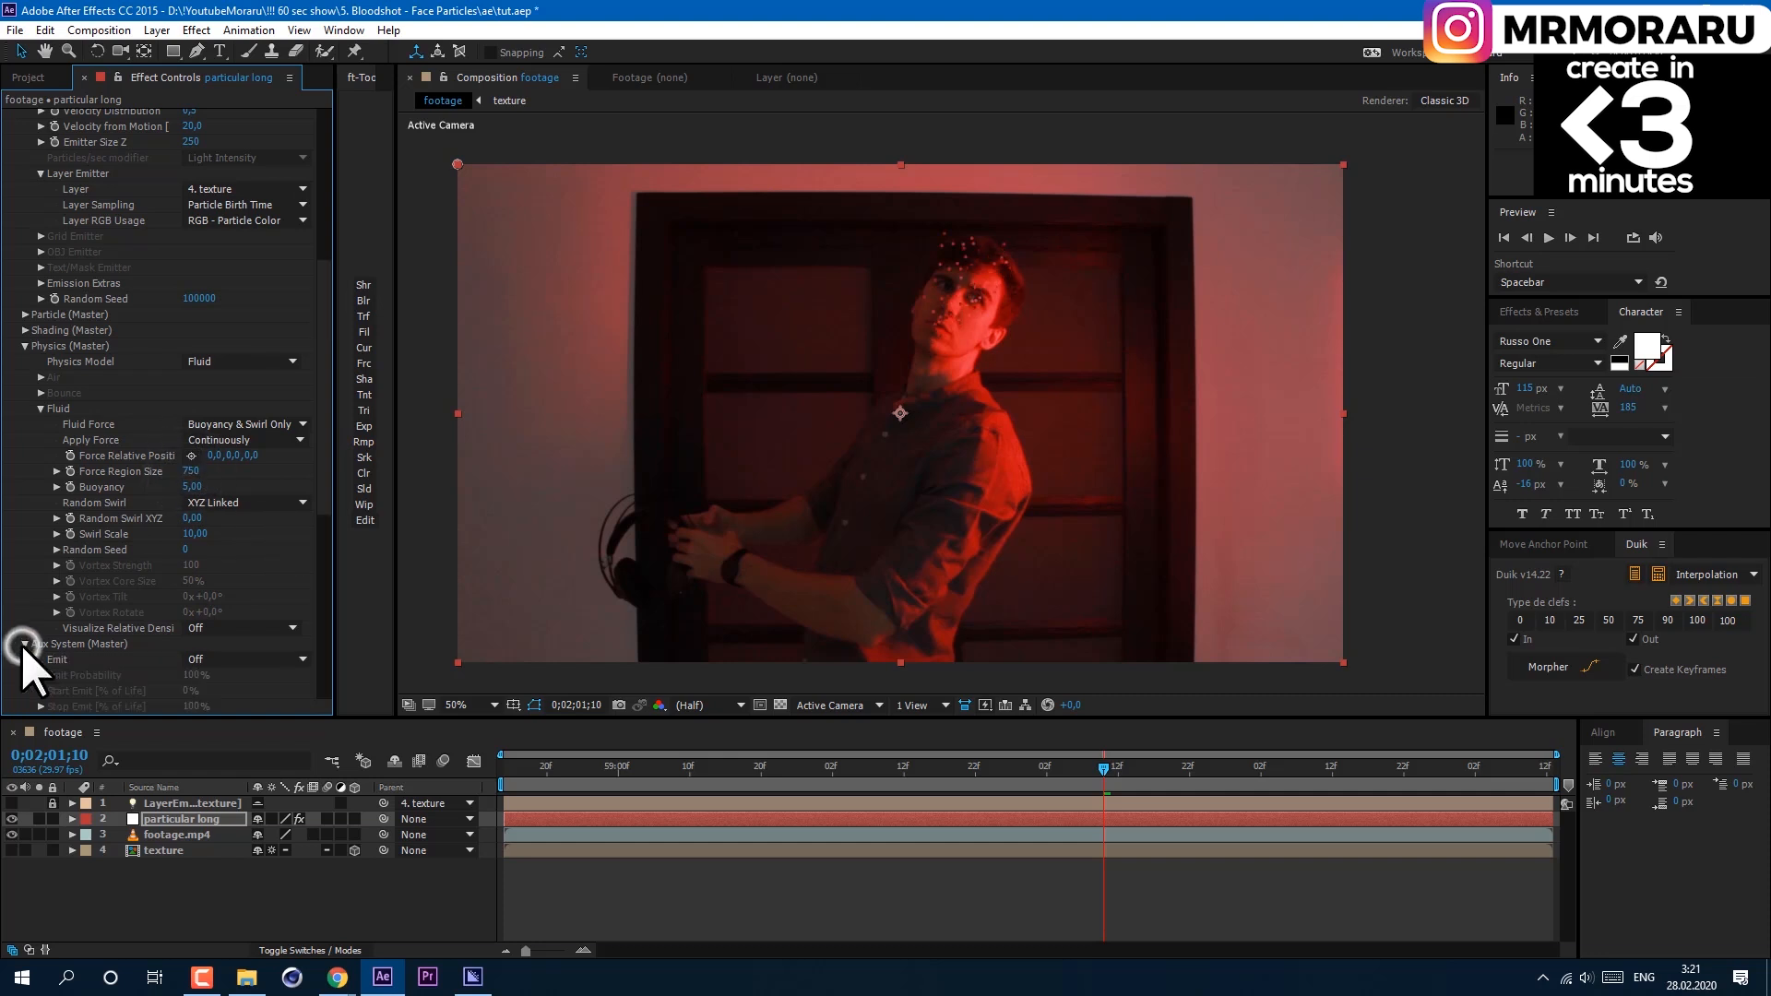
{"action": "scroll", "coordinate": [138, 485], "scroll_direction": "down", "scroll_amount": 5}
{"action": "left_click", "coordinate": [243, 283]}
{"action": "left_click", "coordinate": [241, 346]}
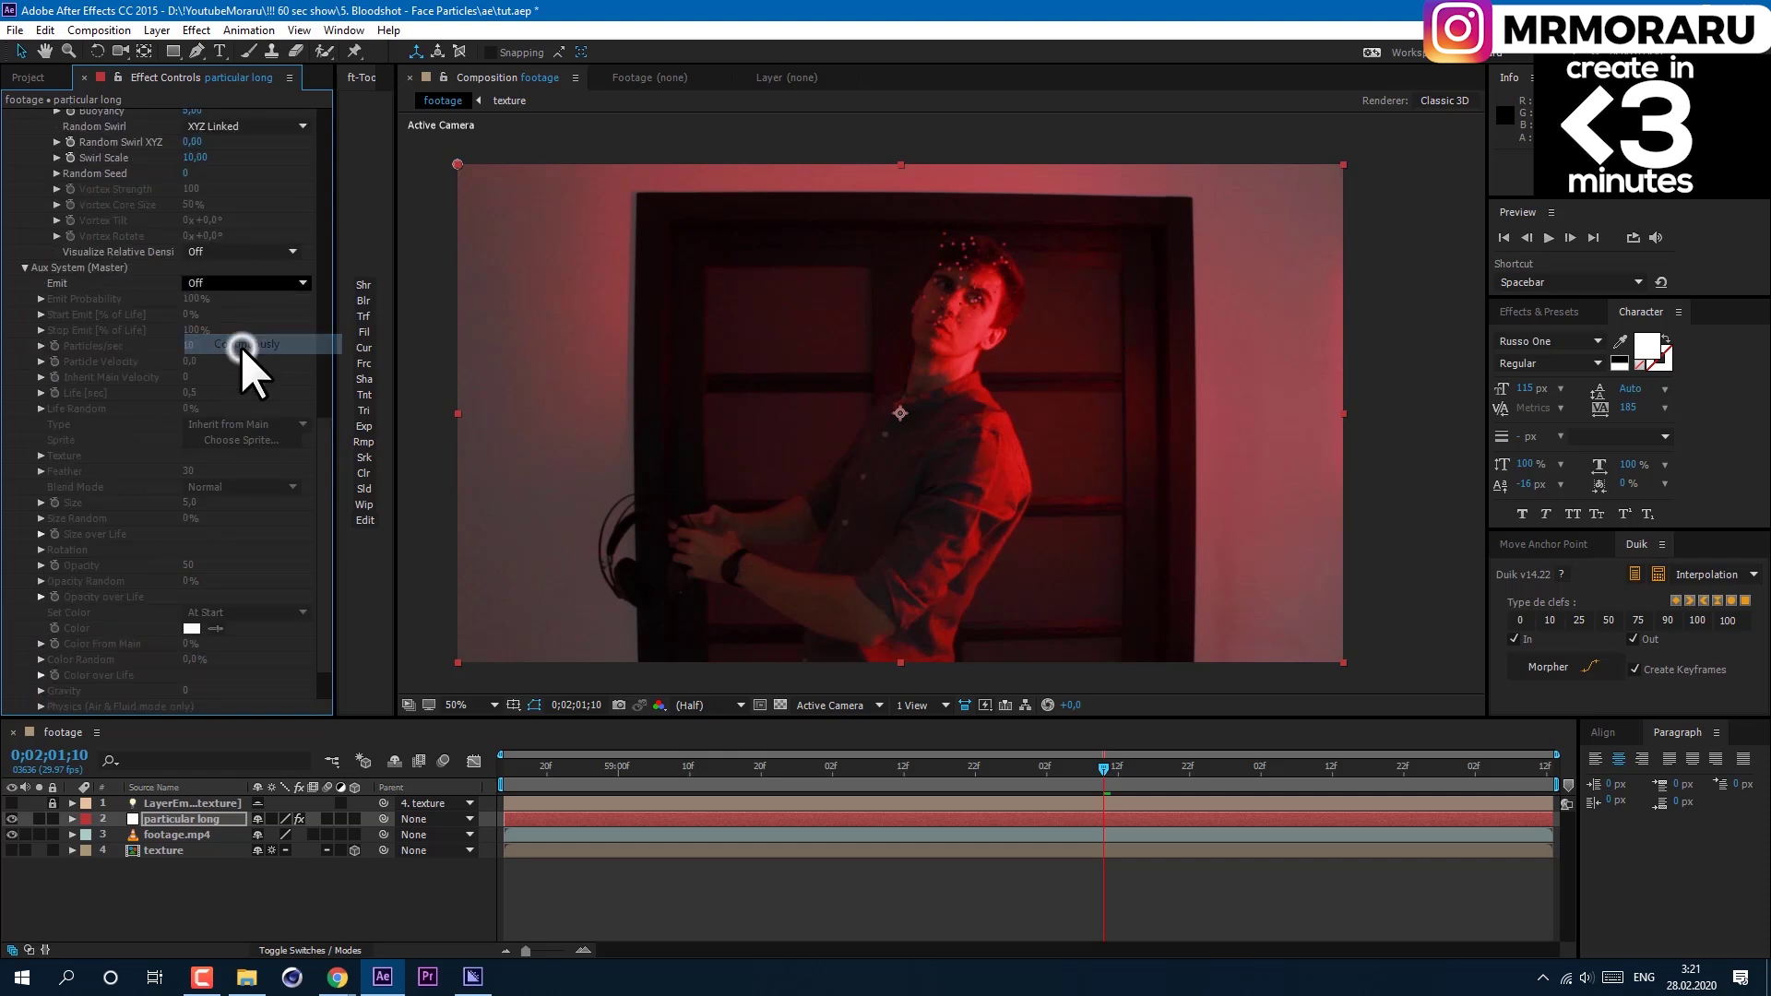
{"action": "left_click", "coordinate": [205, 305]}
{"action": "type", "text": "50"}
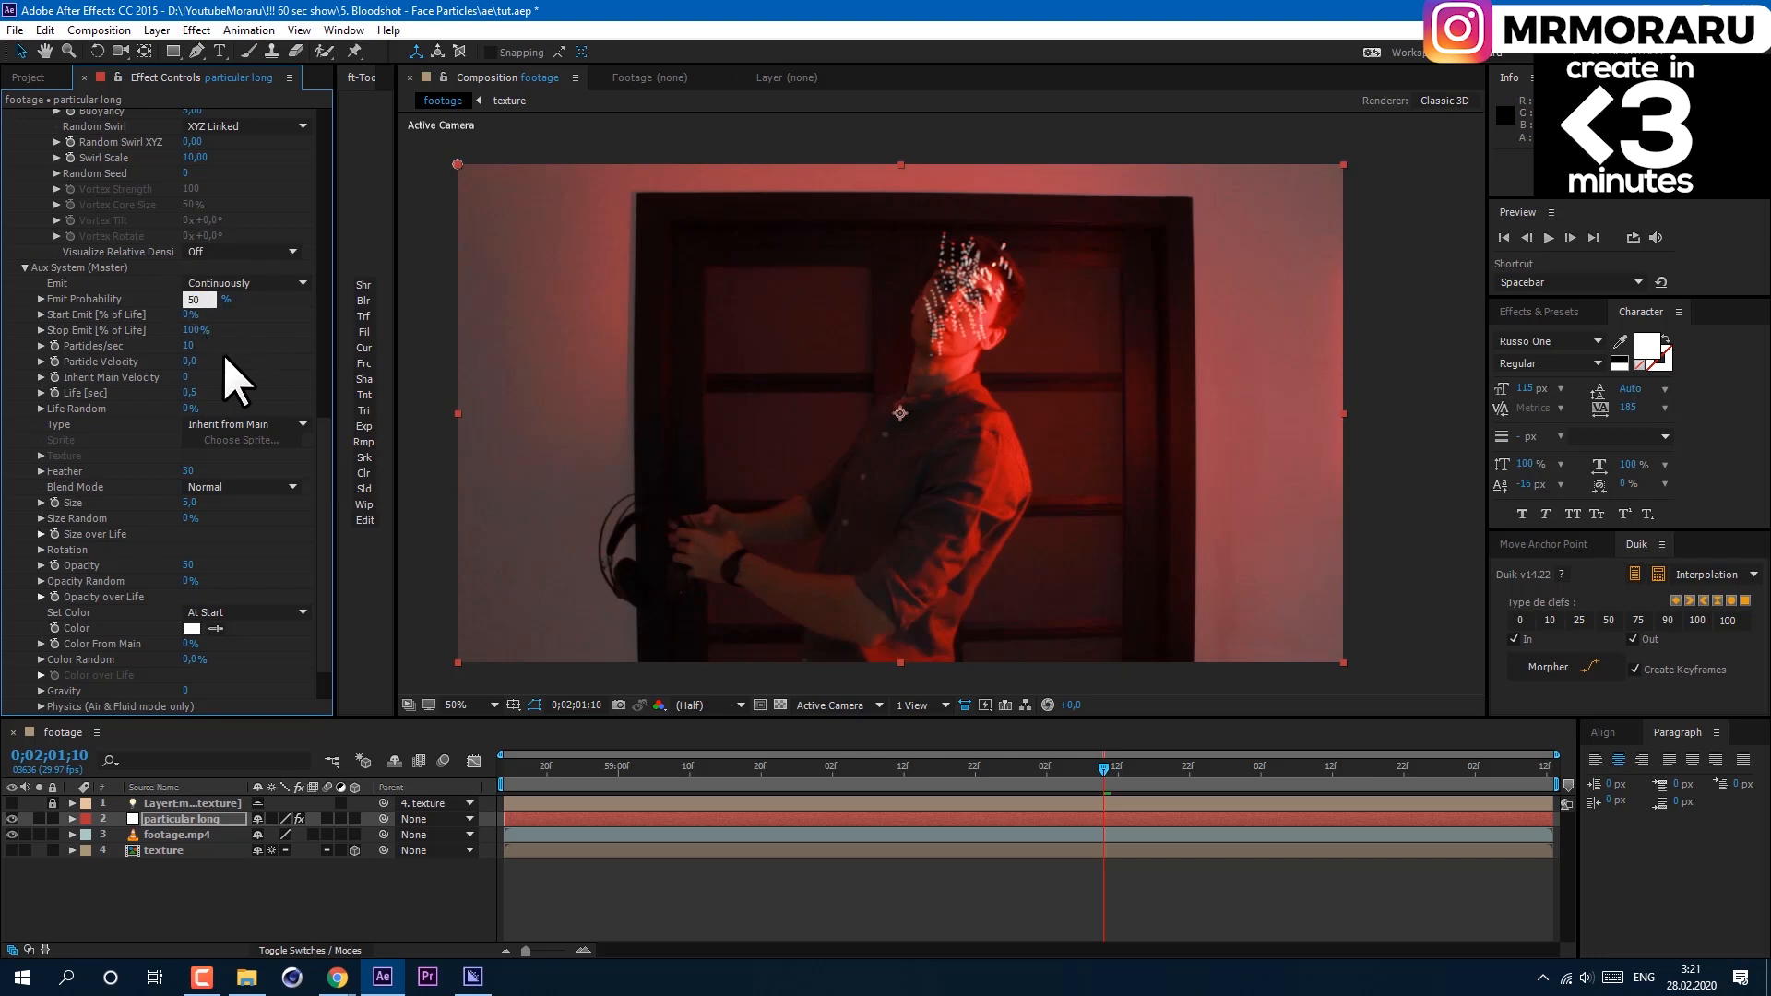
{"action": "key", "text": "Return"}
{"action": "scroll", "coordinate": [56, 357], "scroll_direction": "up", "scroll_amount": 5}
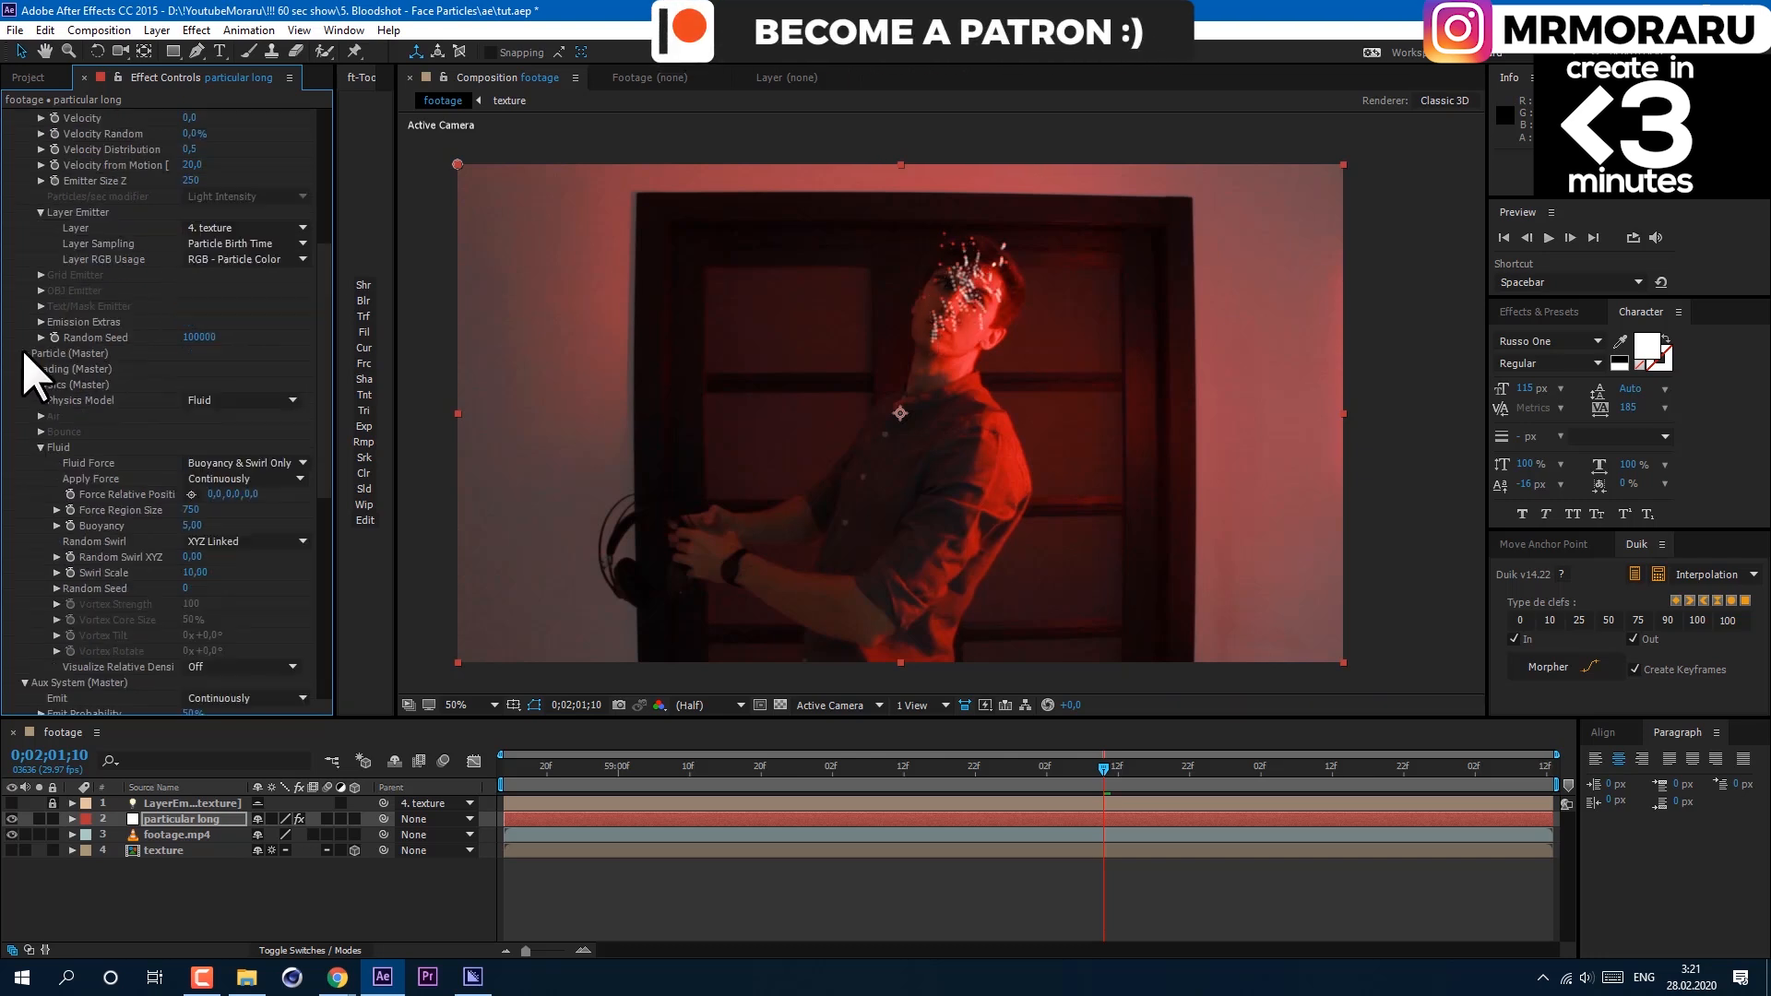
{"action": "scroll", "coordinate": [23, 349], "scroll_direction": "up", "scroll_amount": 5}
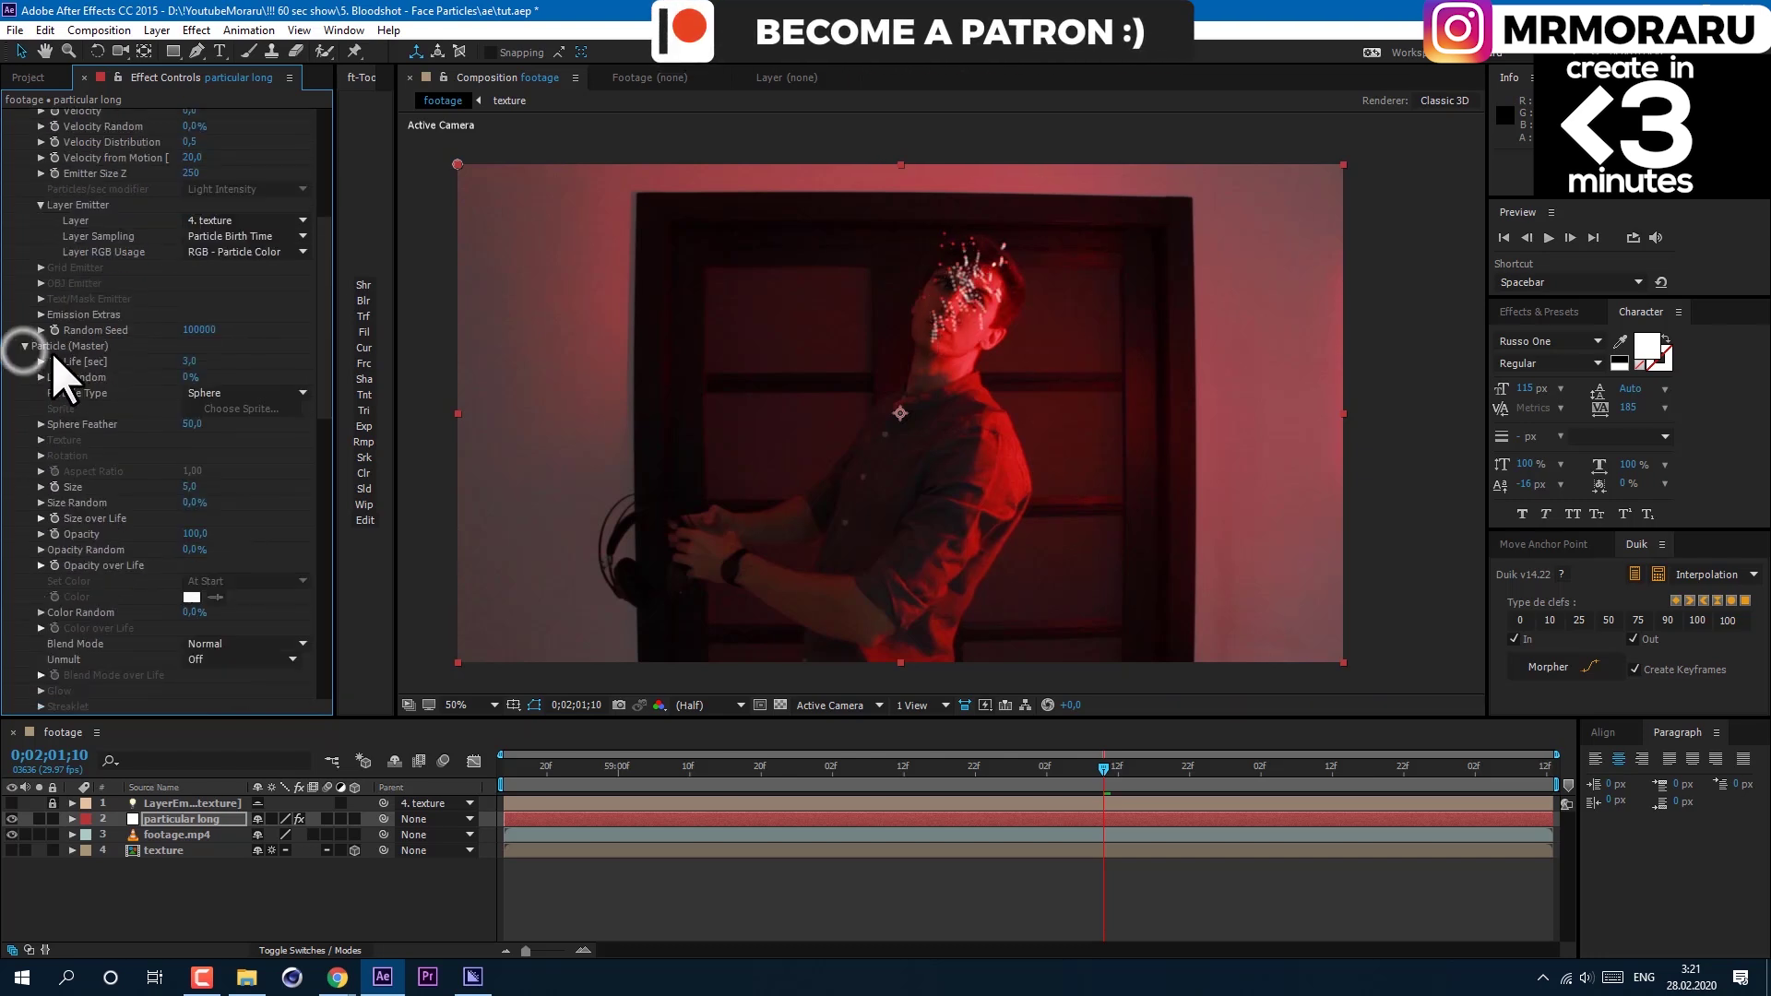
{"action": "left_click", "coordinate": [196, 487]}
{"action": "scroll", "coordinate": [59, 395], "scroll_direction": "down", "scroll_amount": 5}
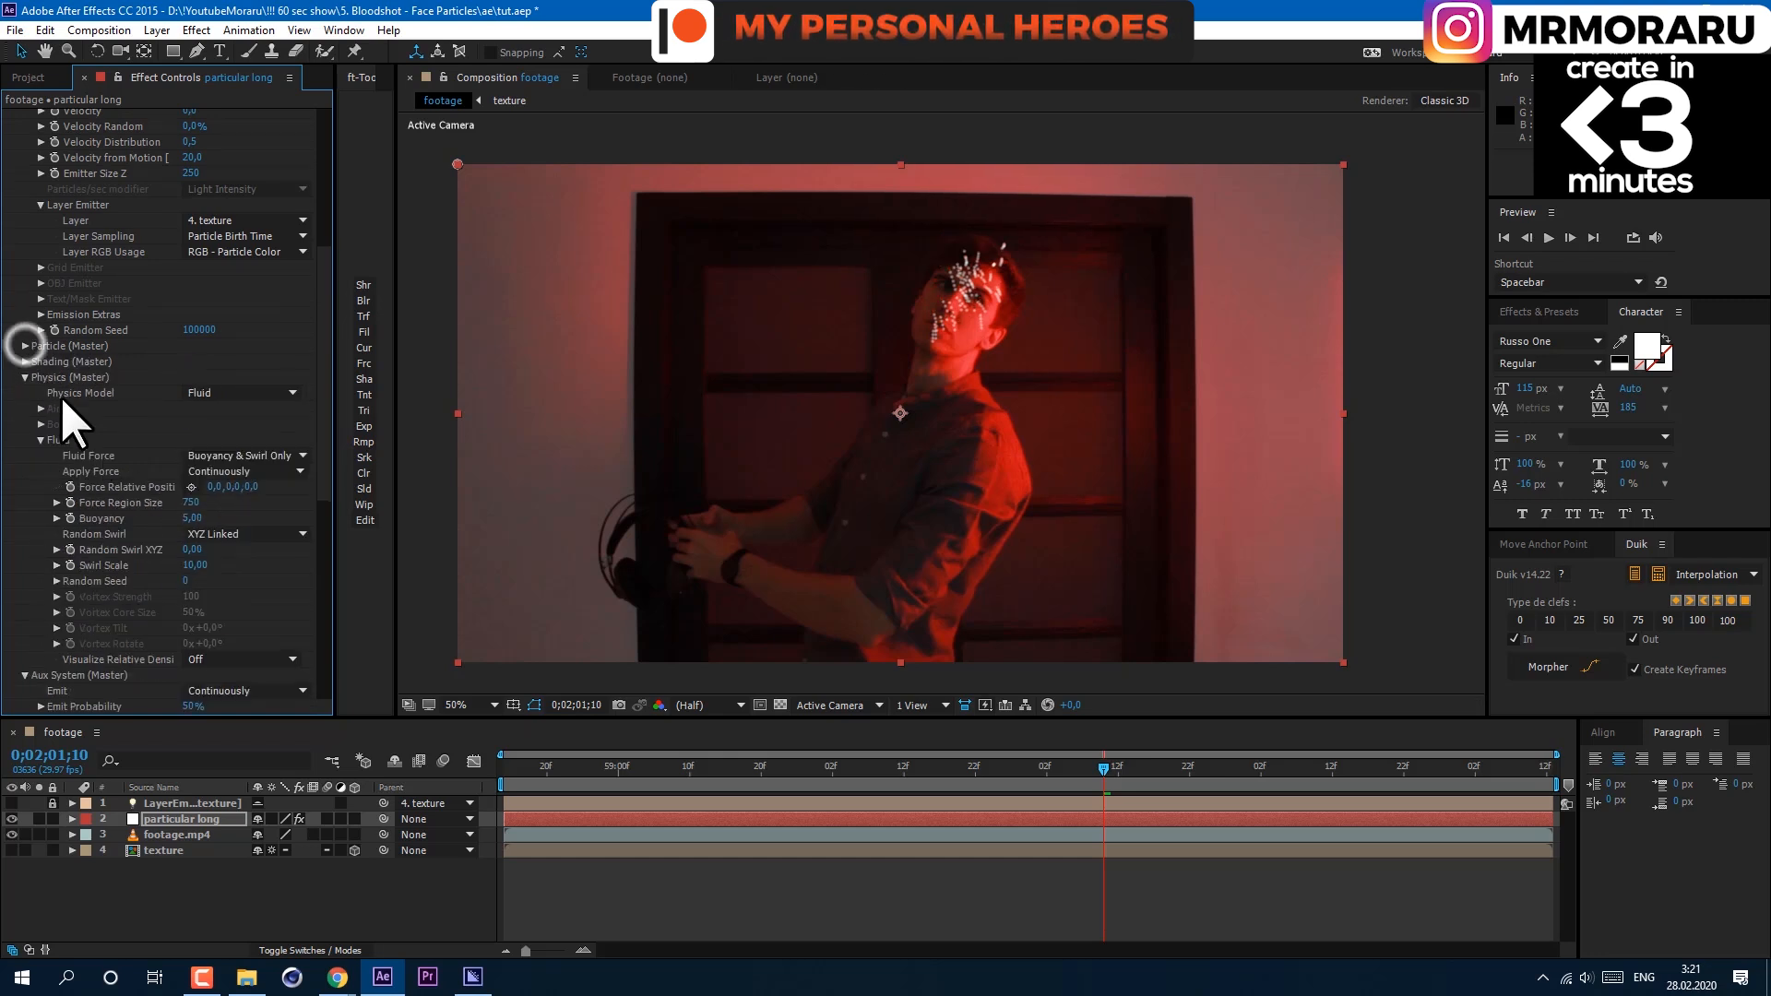
{"action": "scroll", "coordinate": [59, 395], "scroll_direction": "down", "scroll_amount": 5}
{"action": "left_click", "coordinate": [193, 422]}
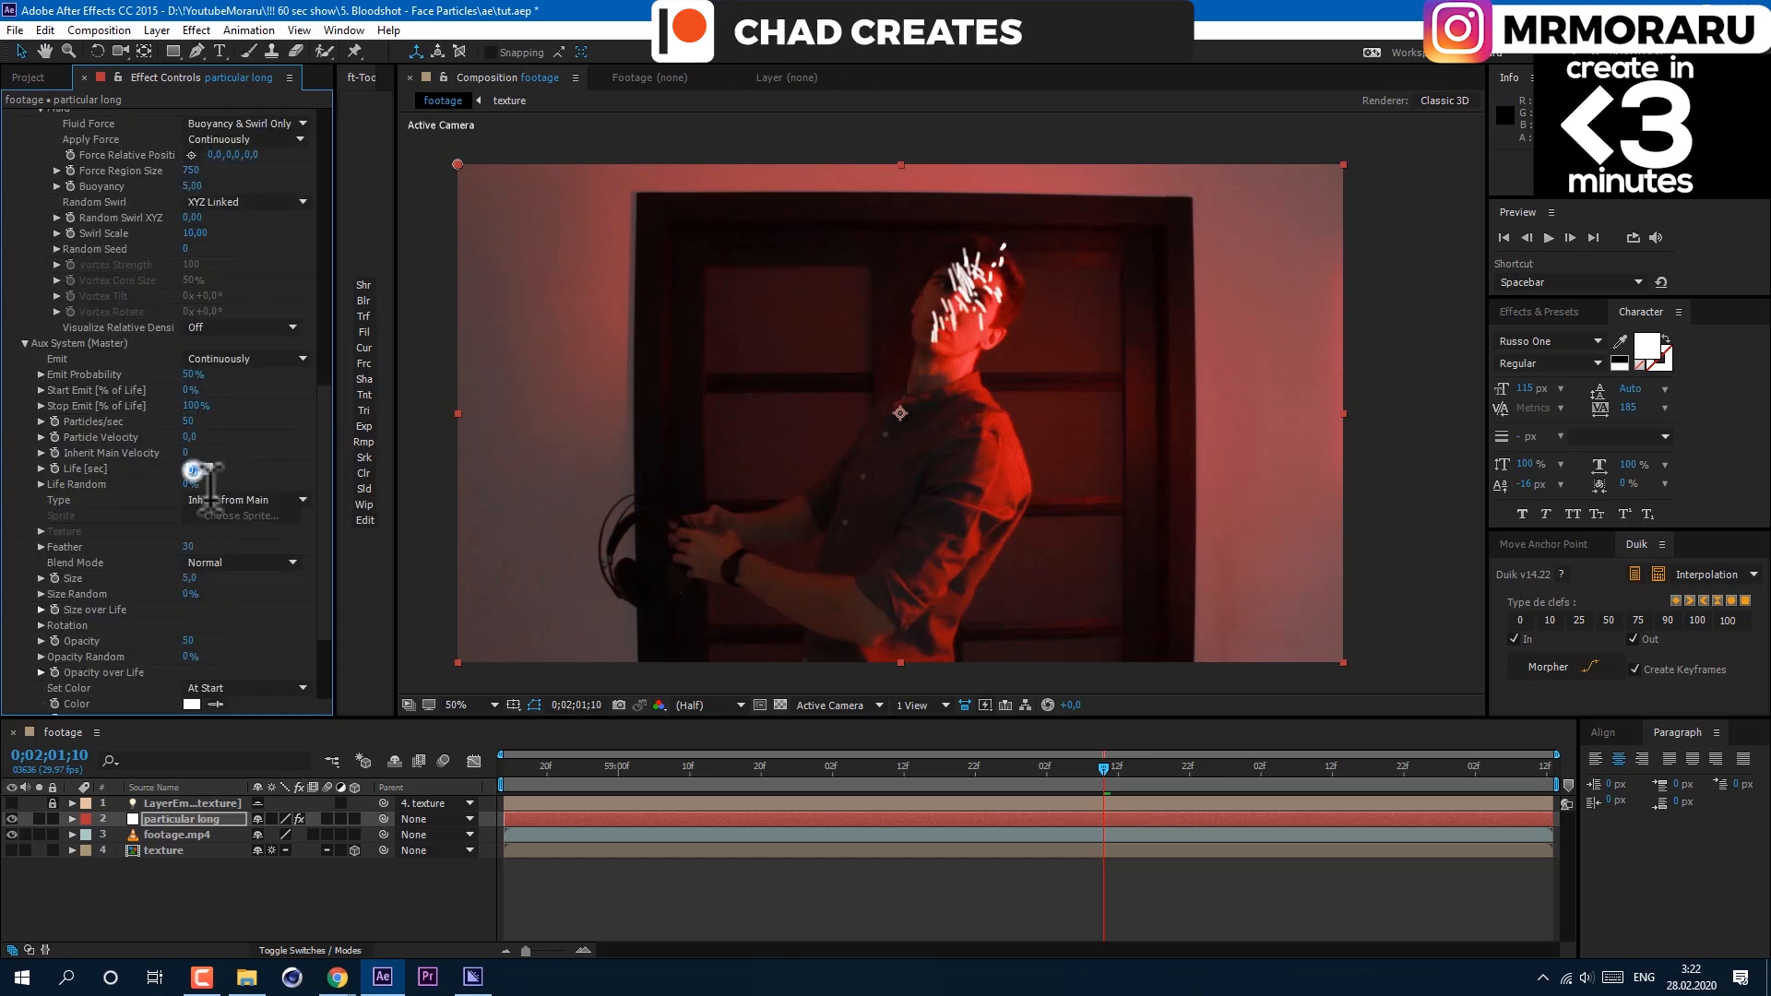
{"action": "left_click_drag", "start_coordinate": [192, 468], "coordinate": [239, 488]}
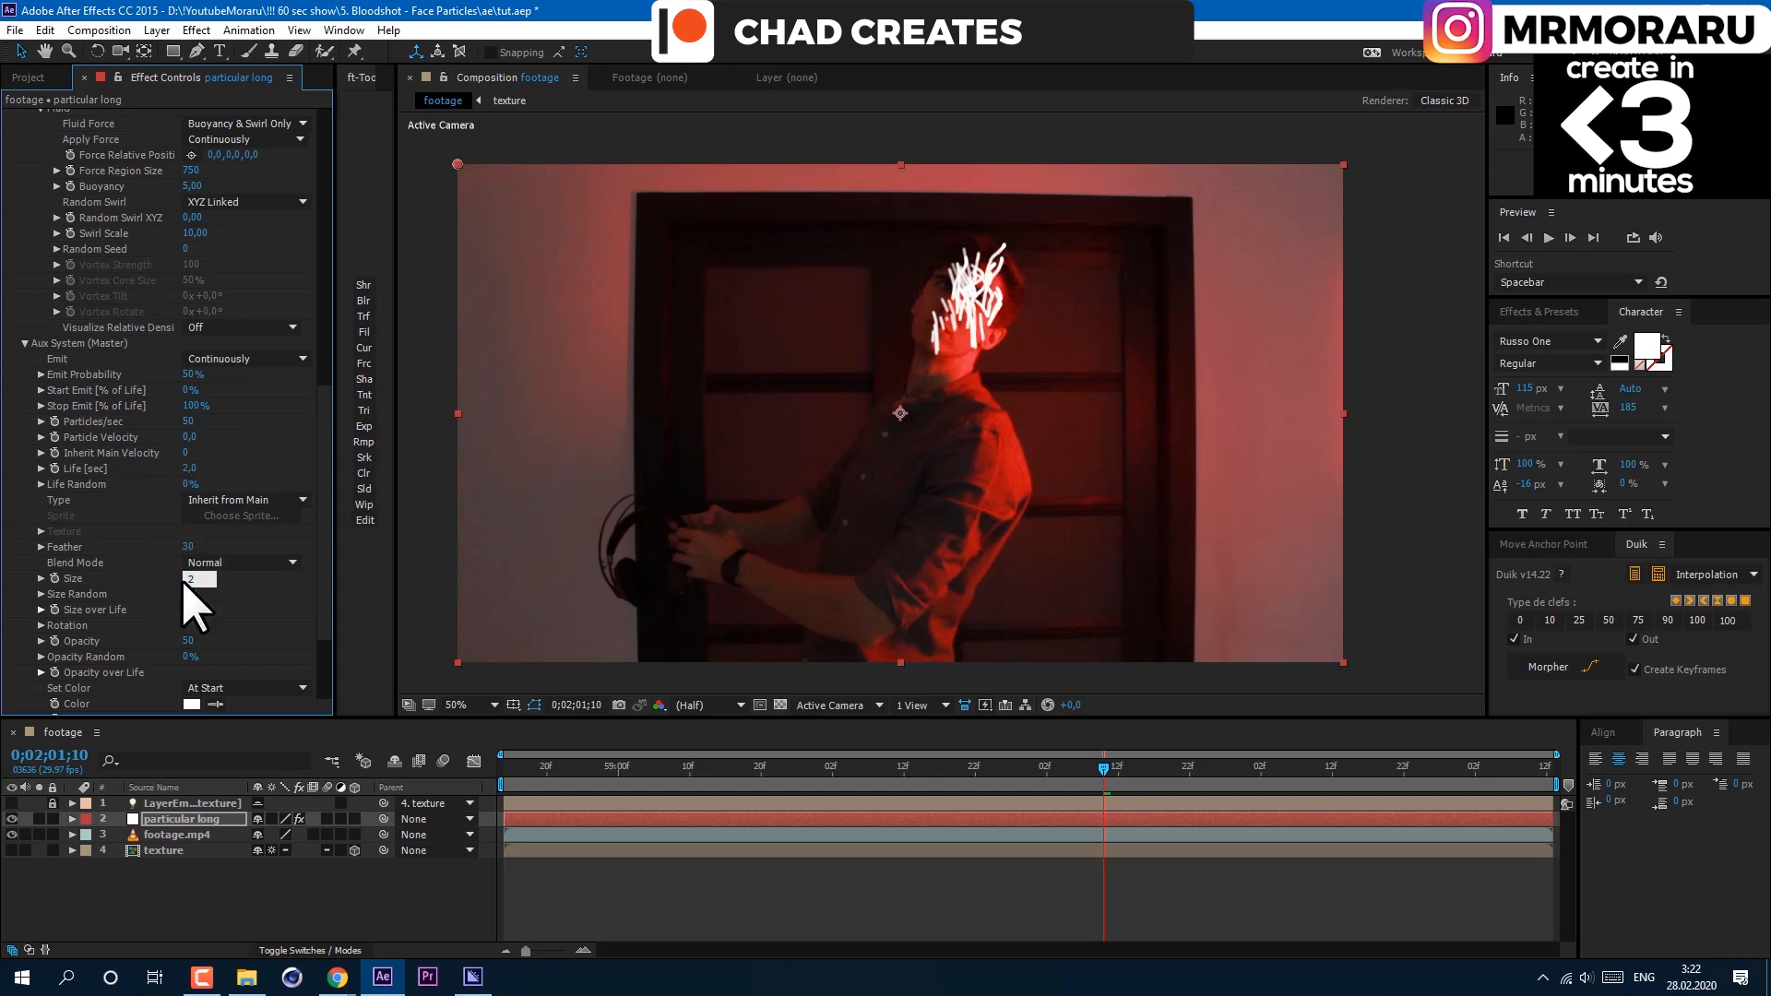
{"action": "scroll", "coordinate": [147, 568], "scroll_direction": "up", "scroll_amount": 5}
{"action": "scroll", "coordinate": [146, 567], "scroll_direction": "up", "scroll_amount": 5}
Extend particle life to 12 seconds and fill the particles with red sampled from the face.
{"action": "left_click", "coordinate": [16, 342]}
{"action": "left_click_drag", "start_coordinate": [188, 362], "coordinate": [222, 363]}
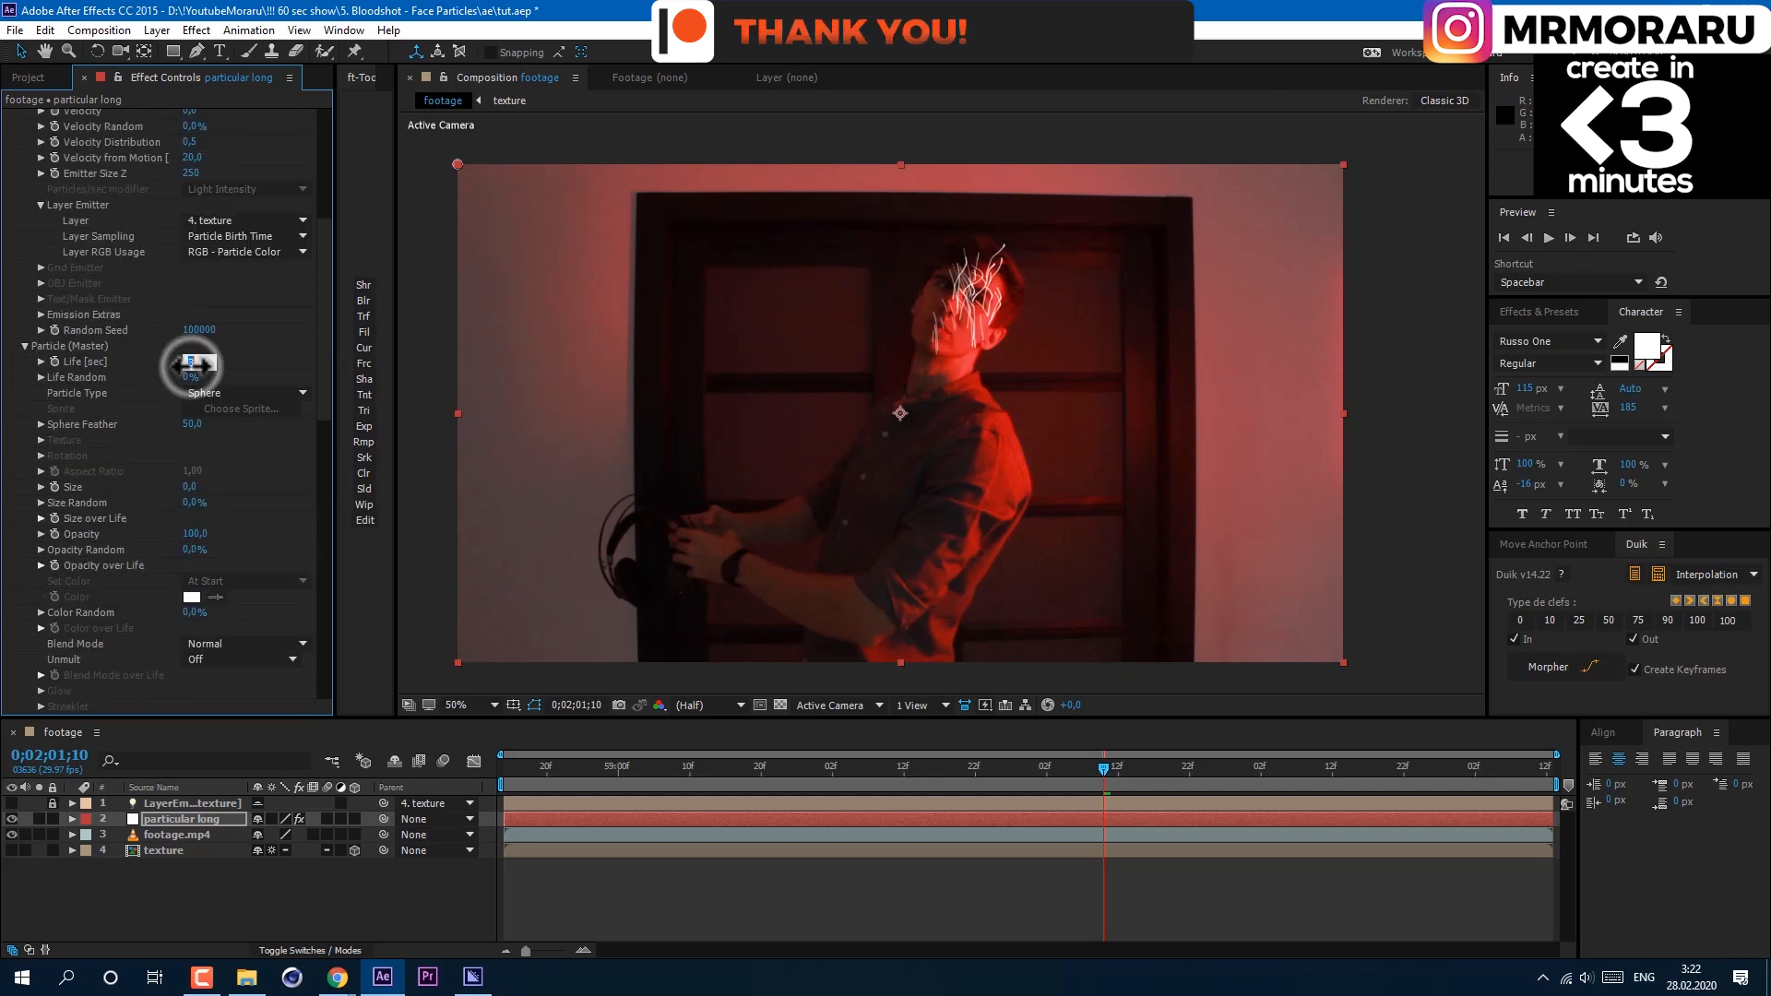
{"action": "left_click", "coordinate": [196, 30]}
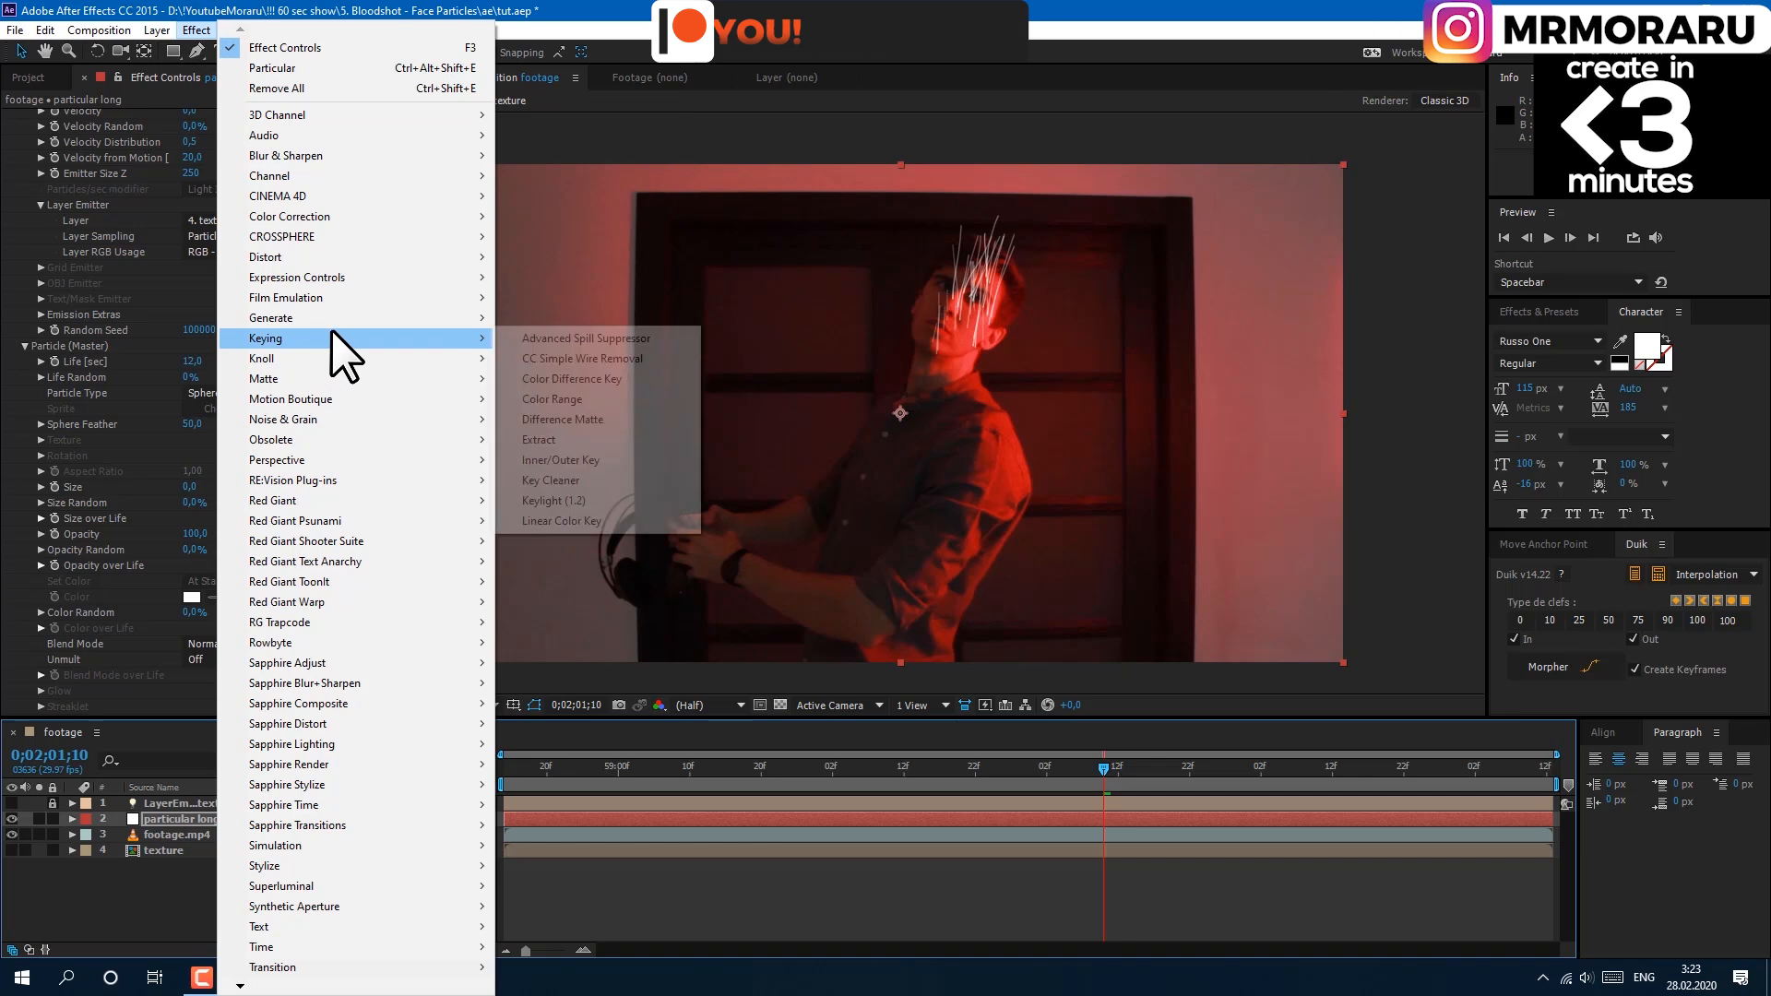
{"action": "mouse_move", "coordinate": [271, 318]}
{"action": "left_click", "coordinate": [614, 625]}
{"action": "left_click", "coordinate": [215, 643]}
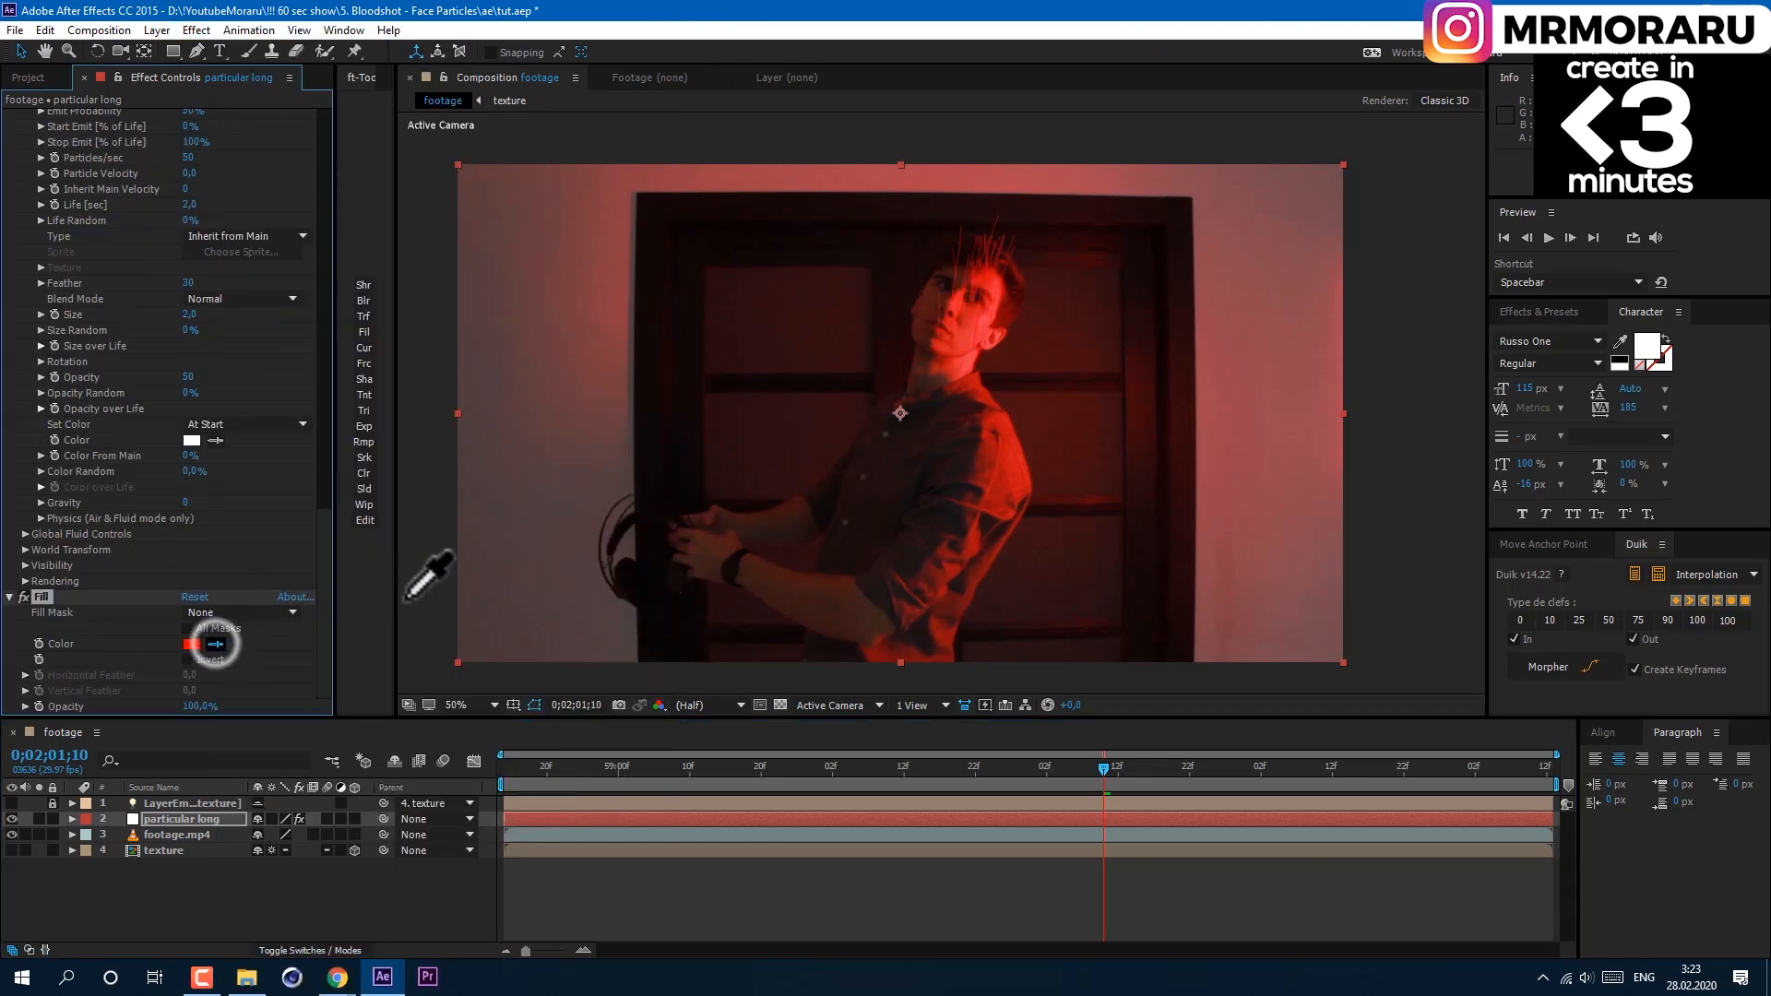
Rotate the fluid world 90 degrees on Z and raise the emitter layer up to the head.
{"action": "left_click", "coordinate": [24, 550]}
{"action": "left_click", "coordinate": [212, 594]}
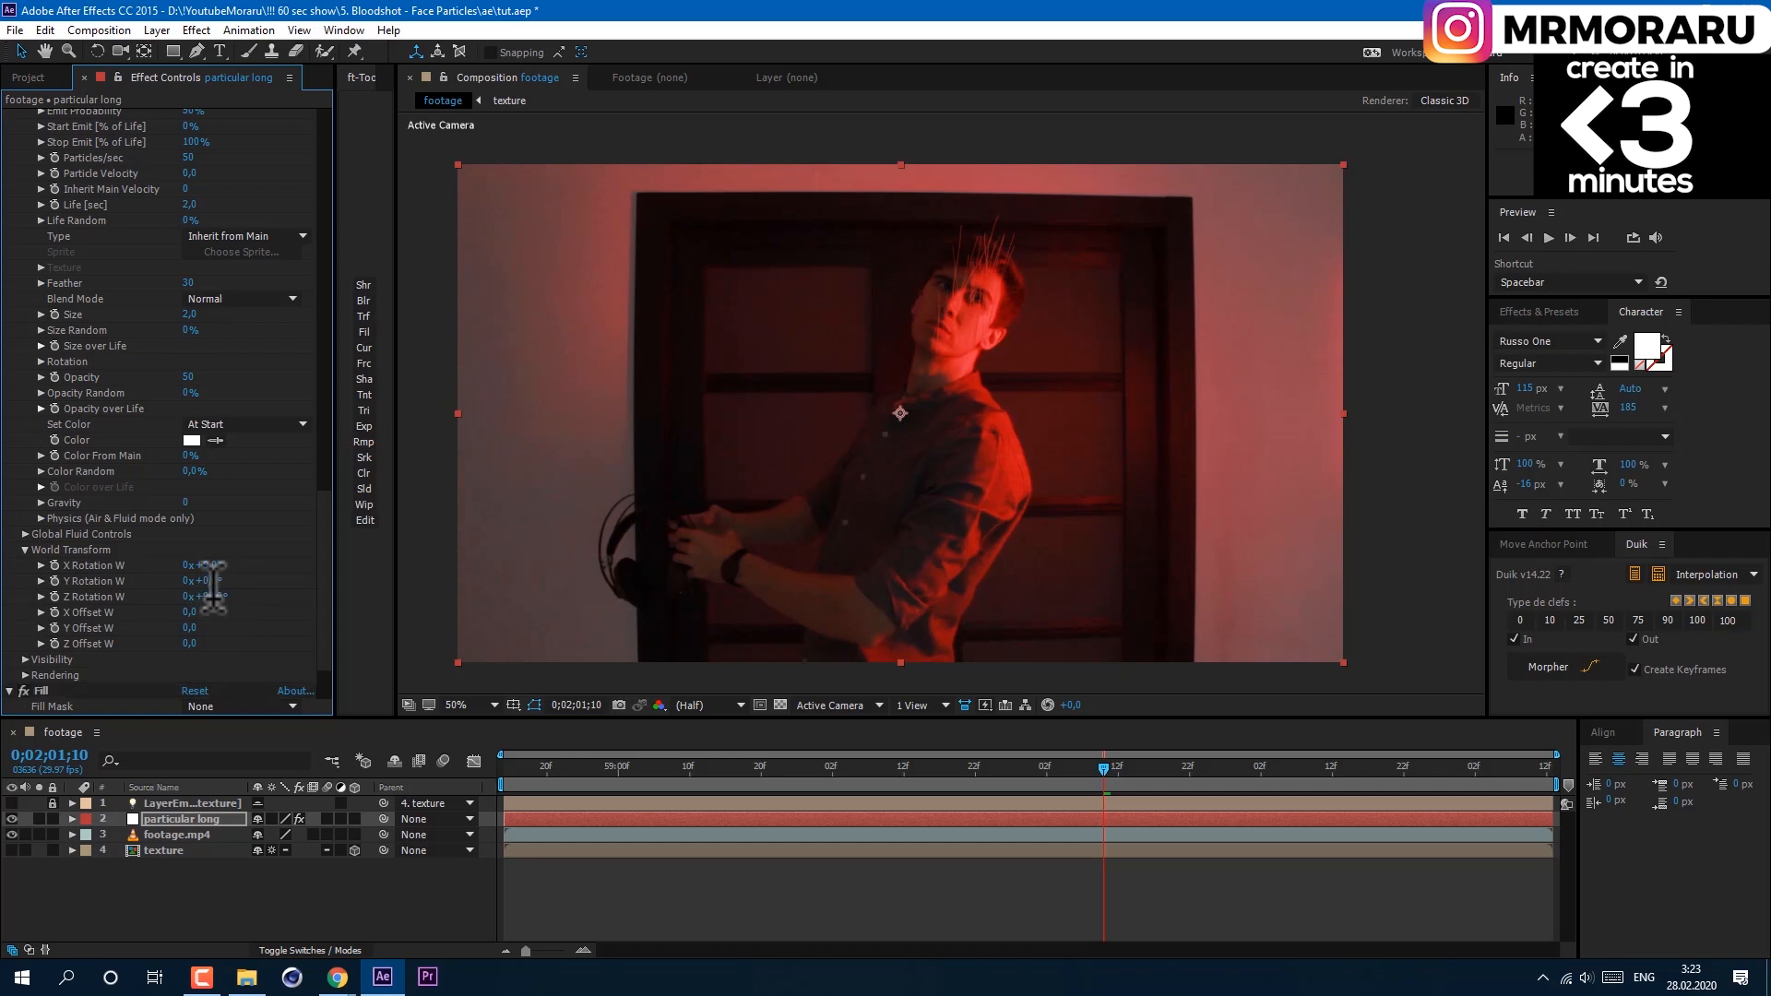
{"action": "left_click_drag", "start_coordinate": [1042, 527], "coordinate": [1059, 398]}
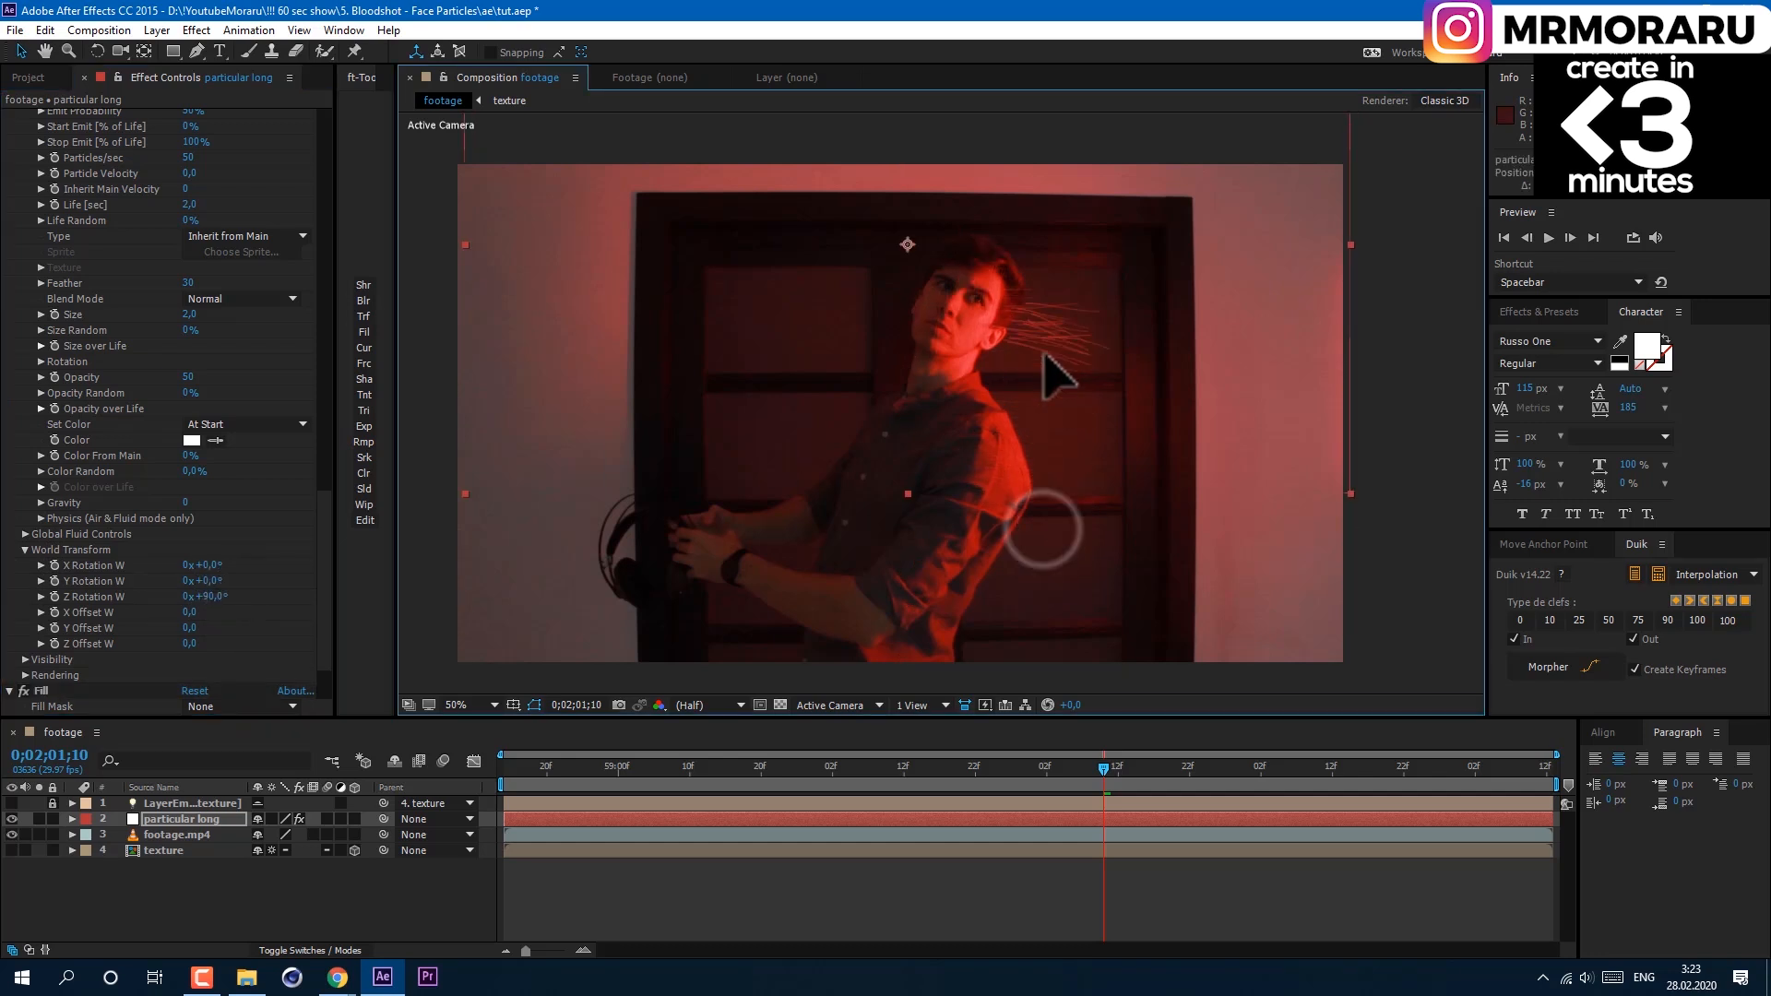
Keyframe the Fluid Time Factor at 10 before the particles begin, then 2 slightly later.
{"action": "left_click", "coordinate": [618, 786]}
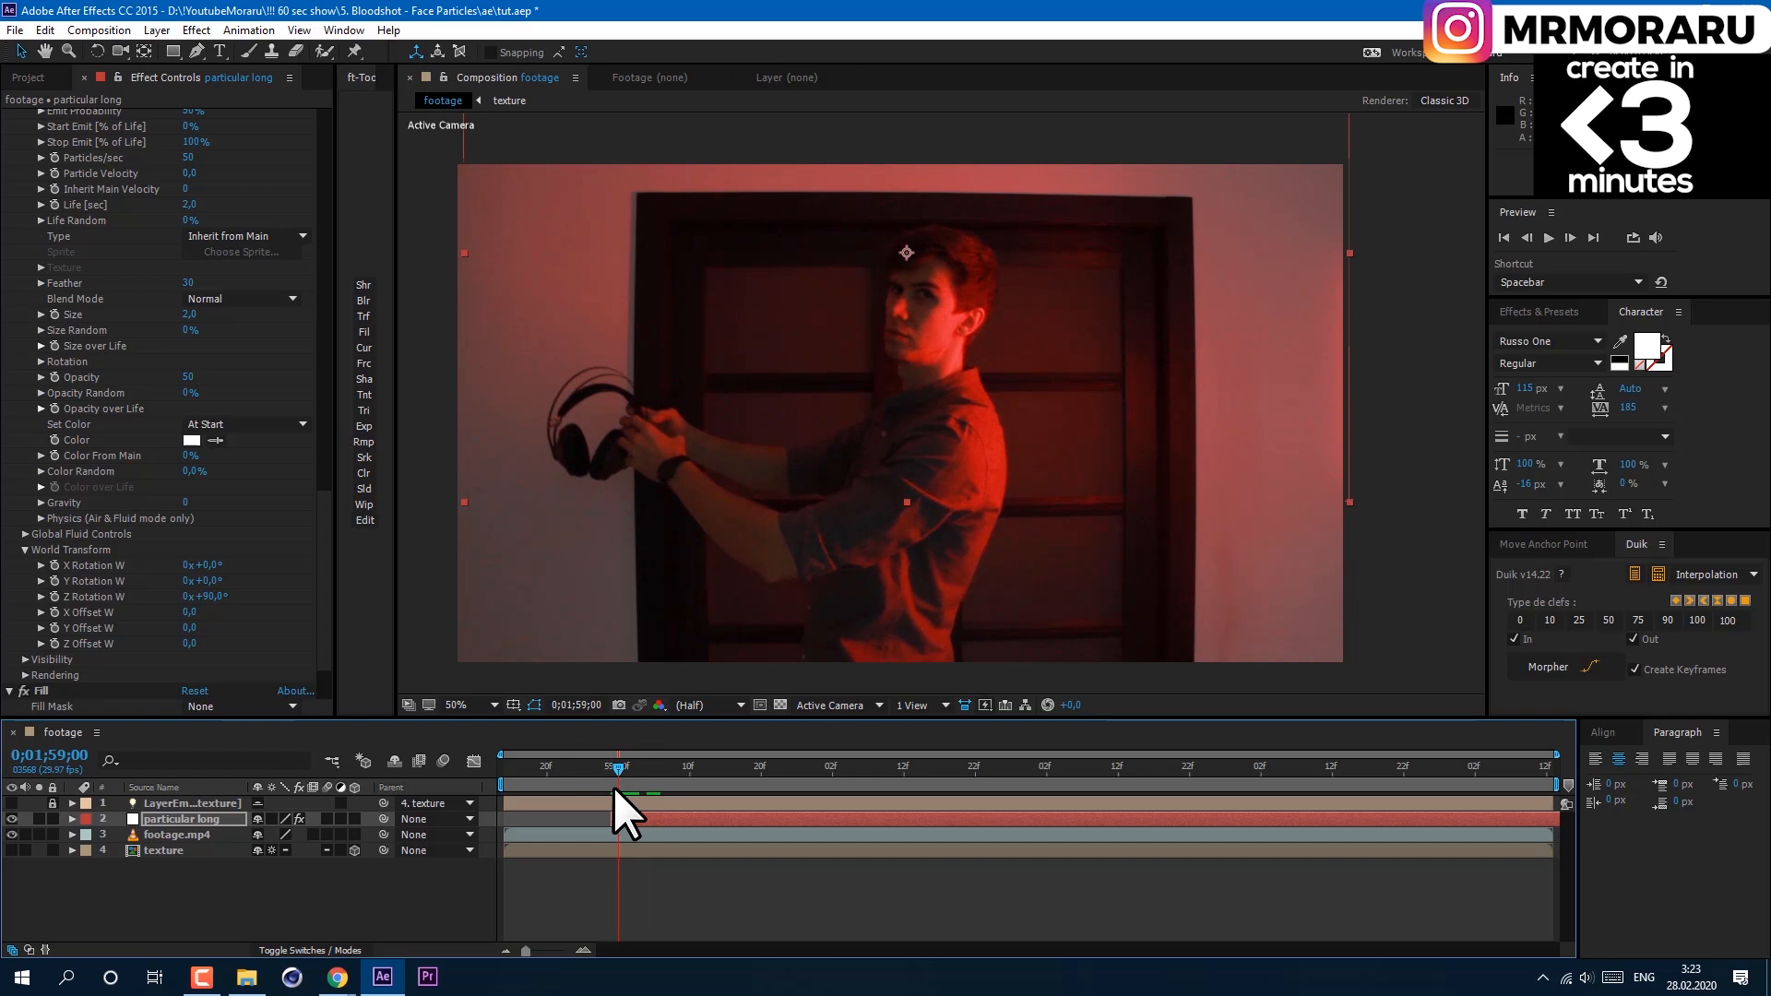
{"action": "left_click", "coordinate": [24, 534]}
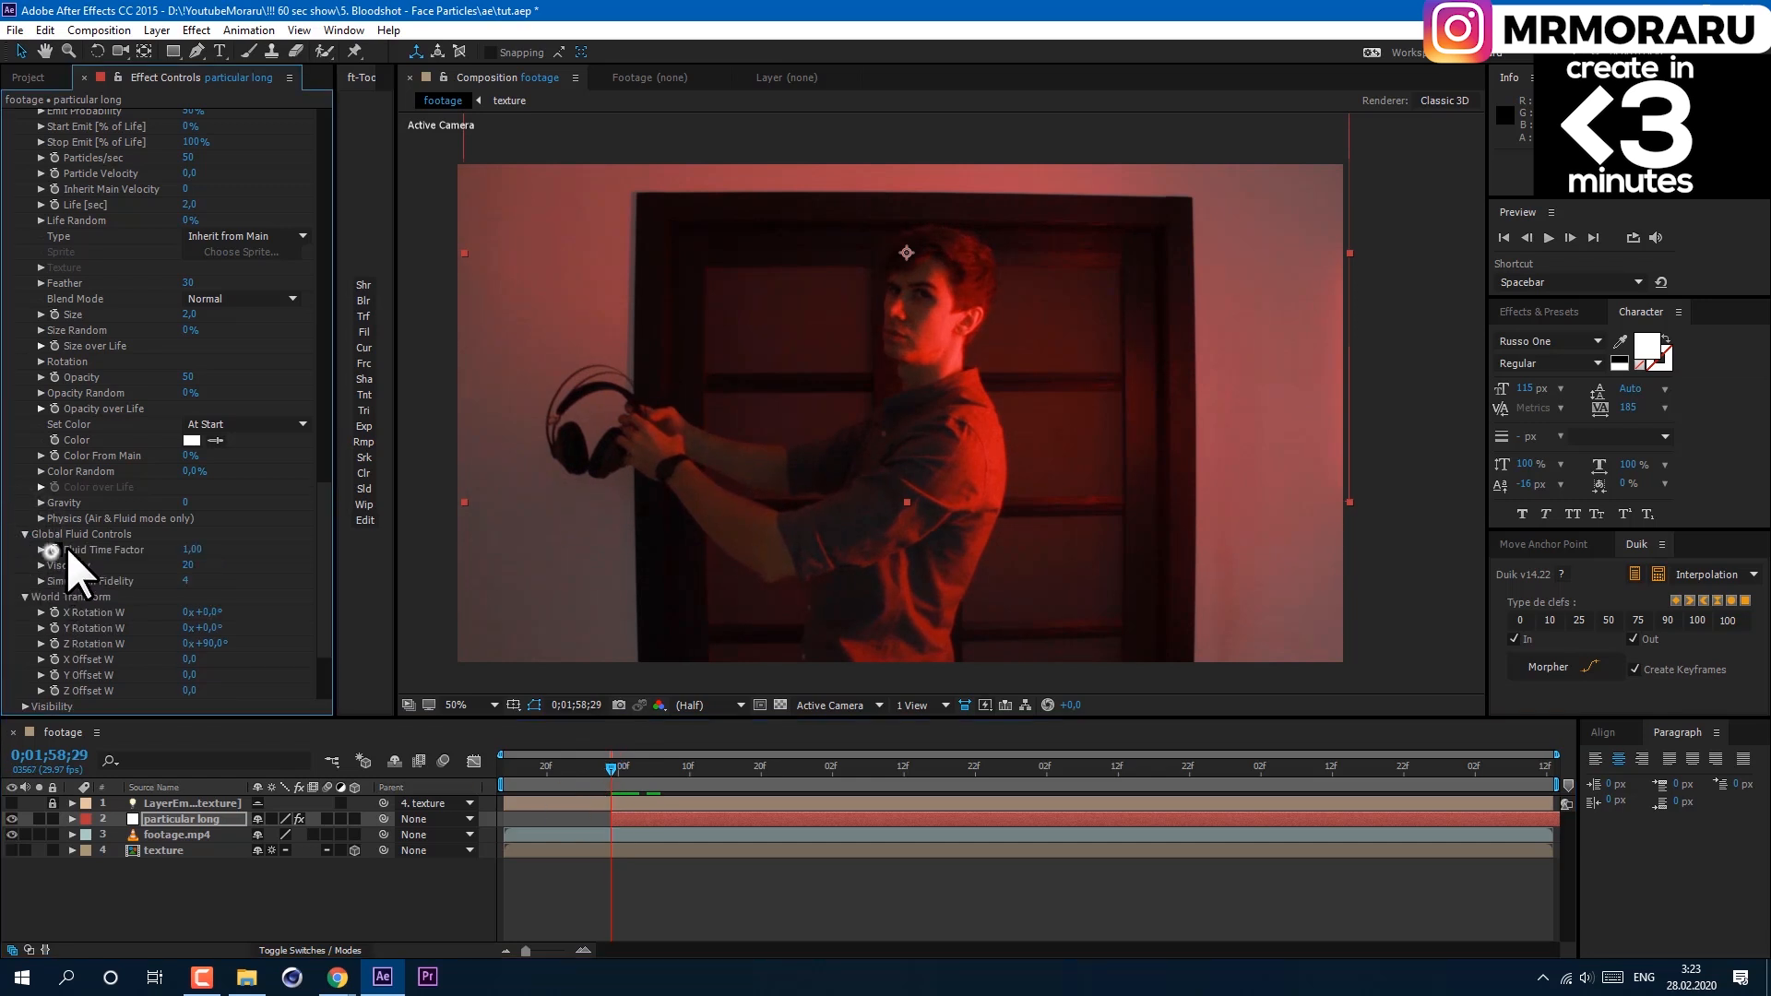
{"action": "left_click", "coordinate": [51, 550]}
{"action": "left_click", "coordinate": [193, 550]}
{"action": "type", "text": "10"}
{"action": "key", "text": "Return"}
{"action": "left_click", "coordinate": [672, 766]}
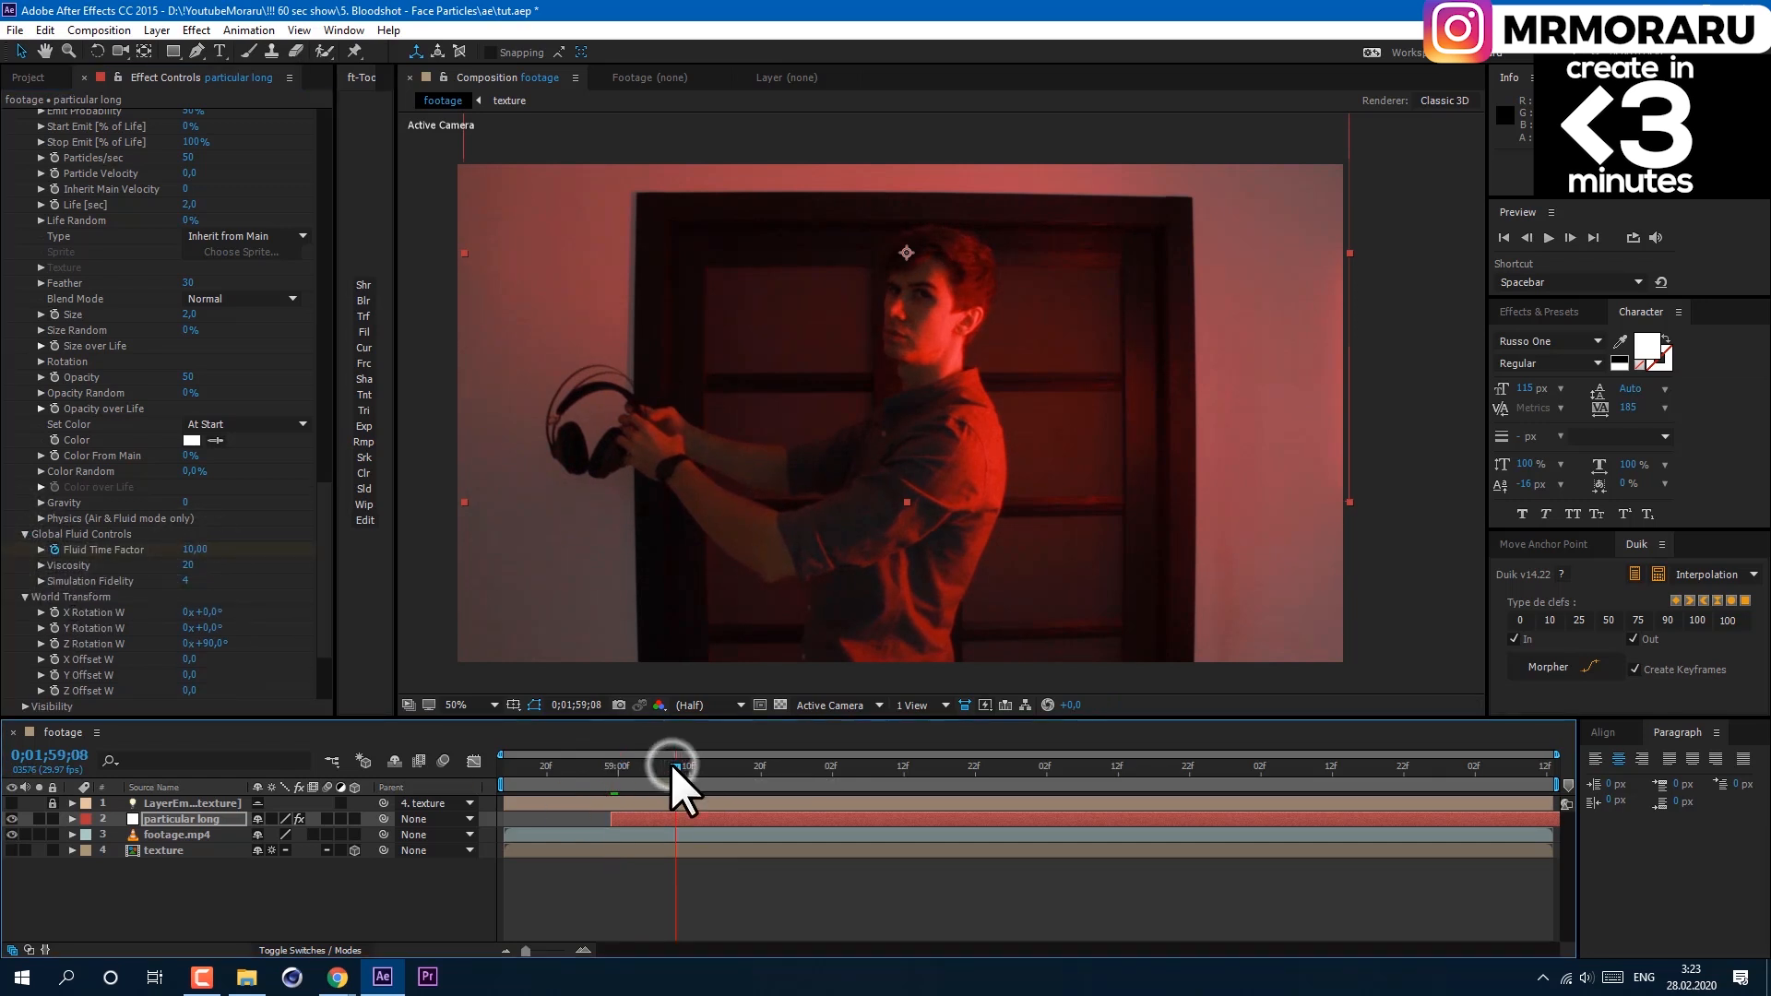
{"action": "left_click", "coordinate": [193, 549]}
{"action": "type", "text": "2"}
{"action": "key", "text": "Return"}
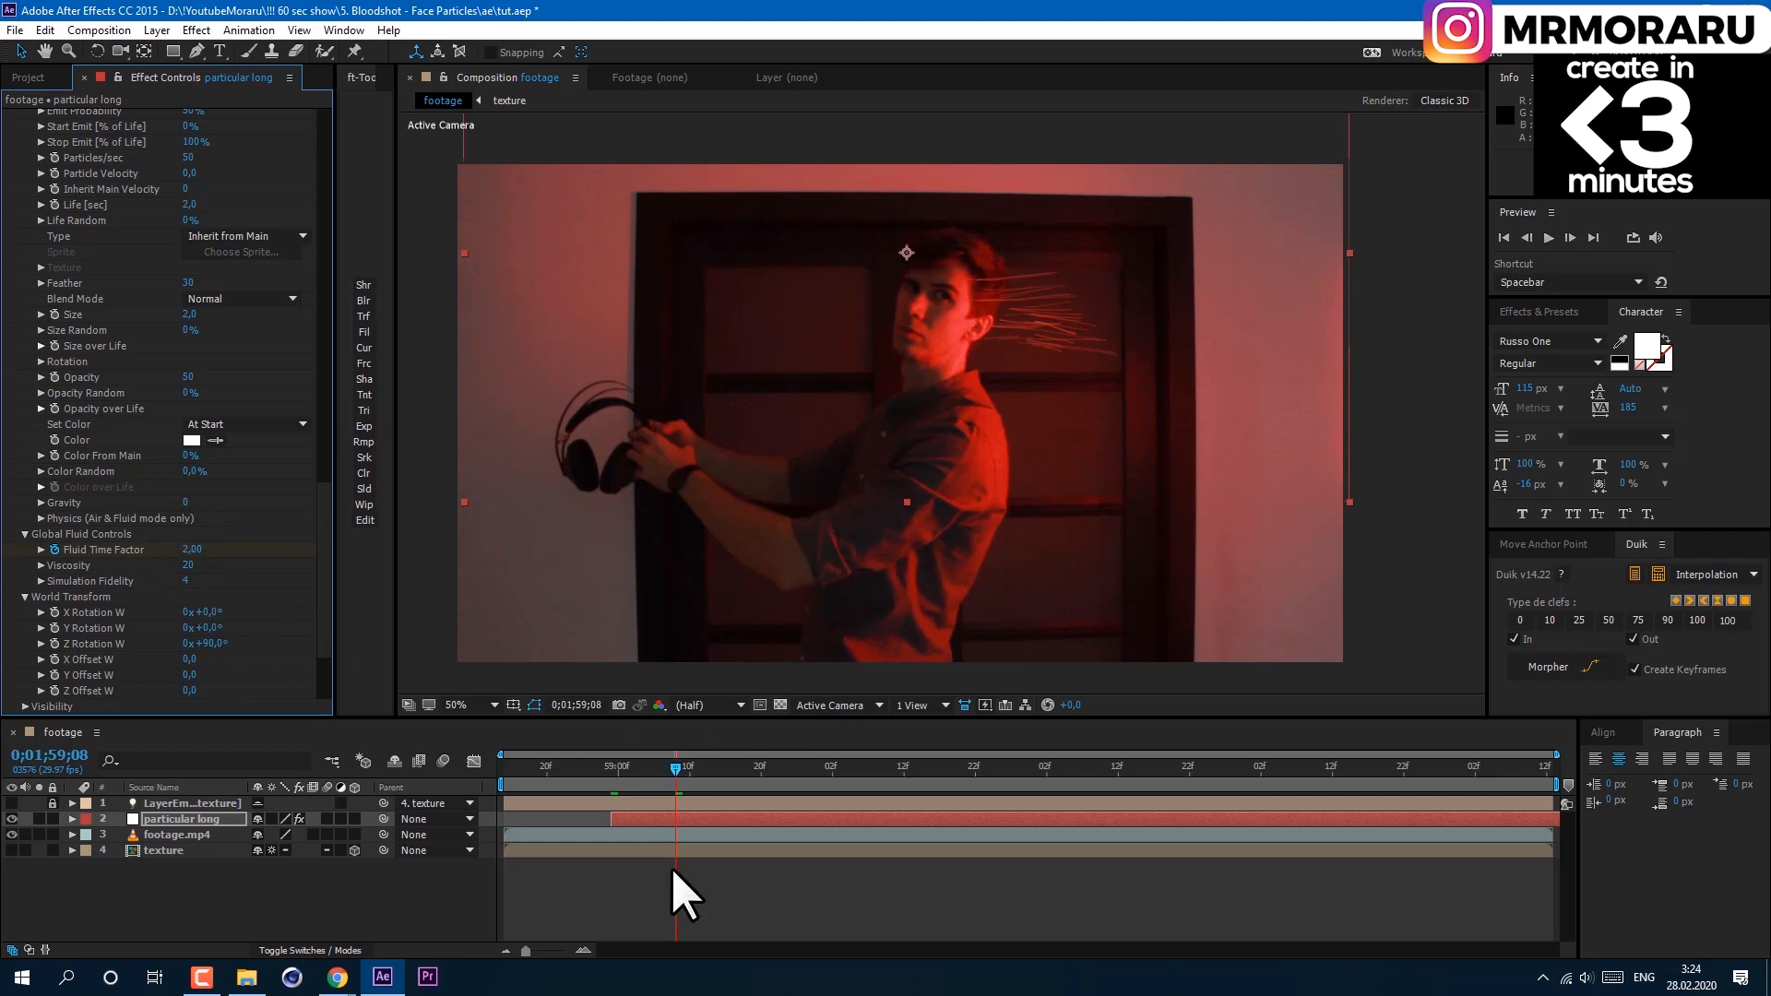
Add a later Fluid Time Factor key of 0 and nudge the random seed to a new pattern.
{"action": "left_click", "coordinate": [1244, 768]}
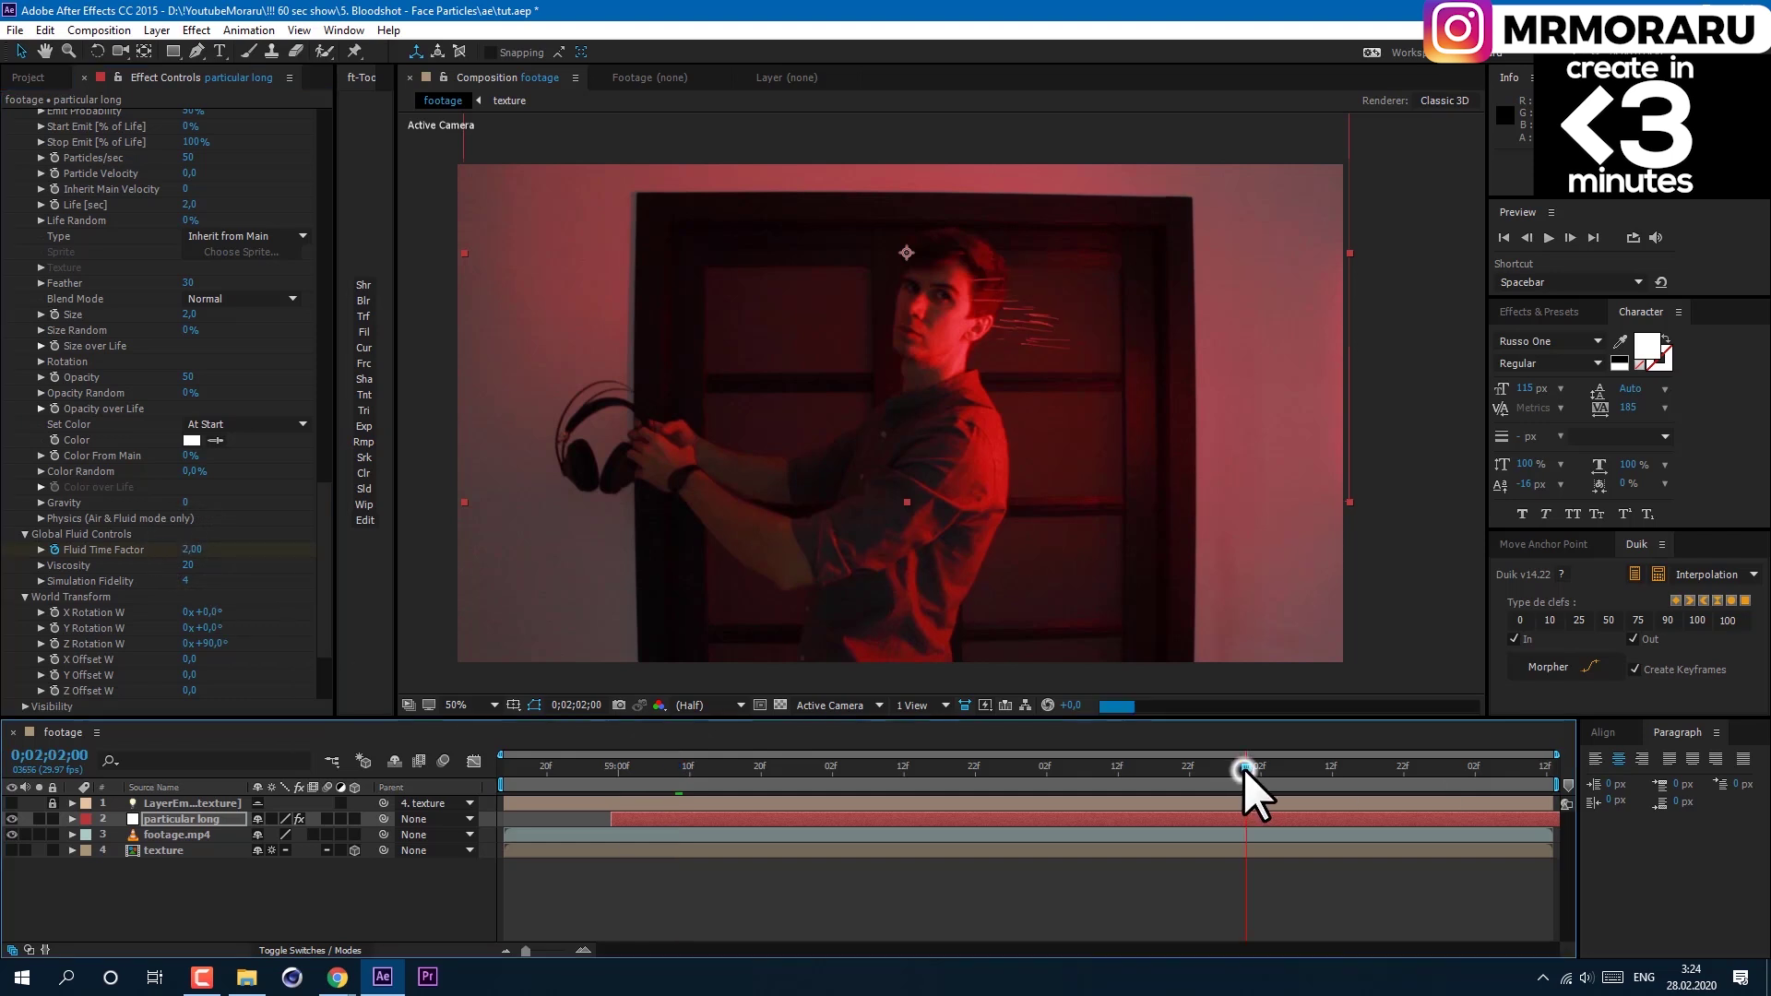
{"action": "left_click", "coordinate": [195, 550]}
{"action": "type", "text": "0"}
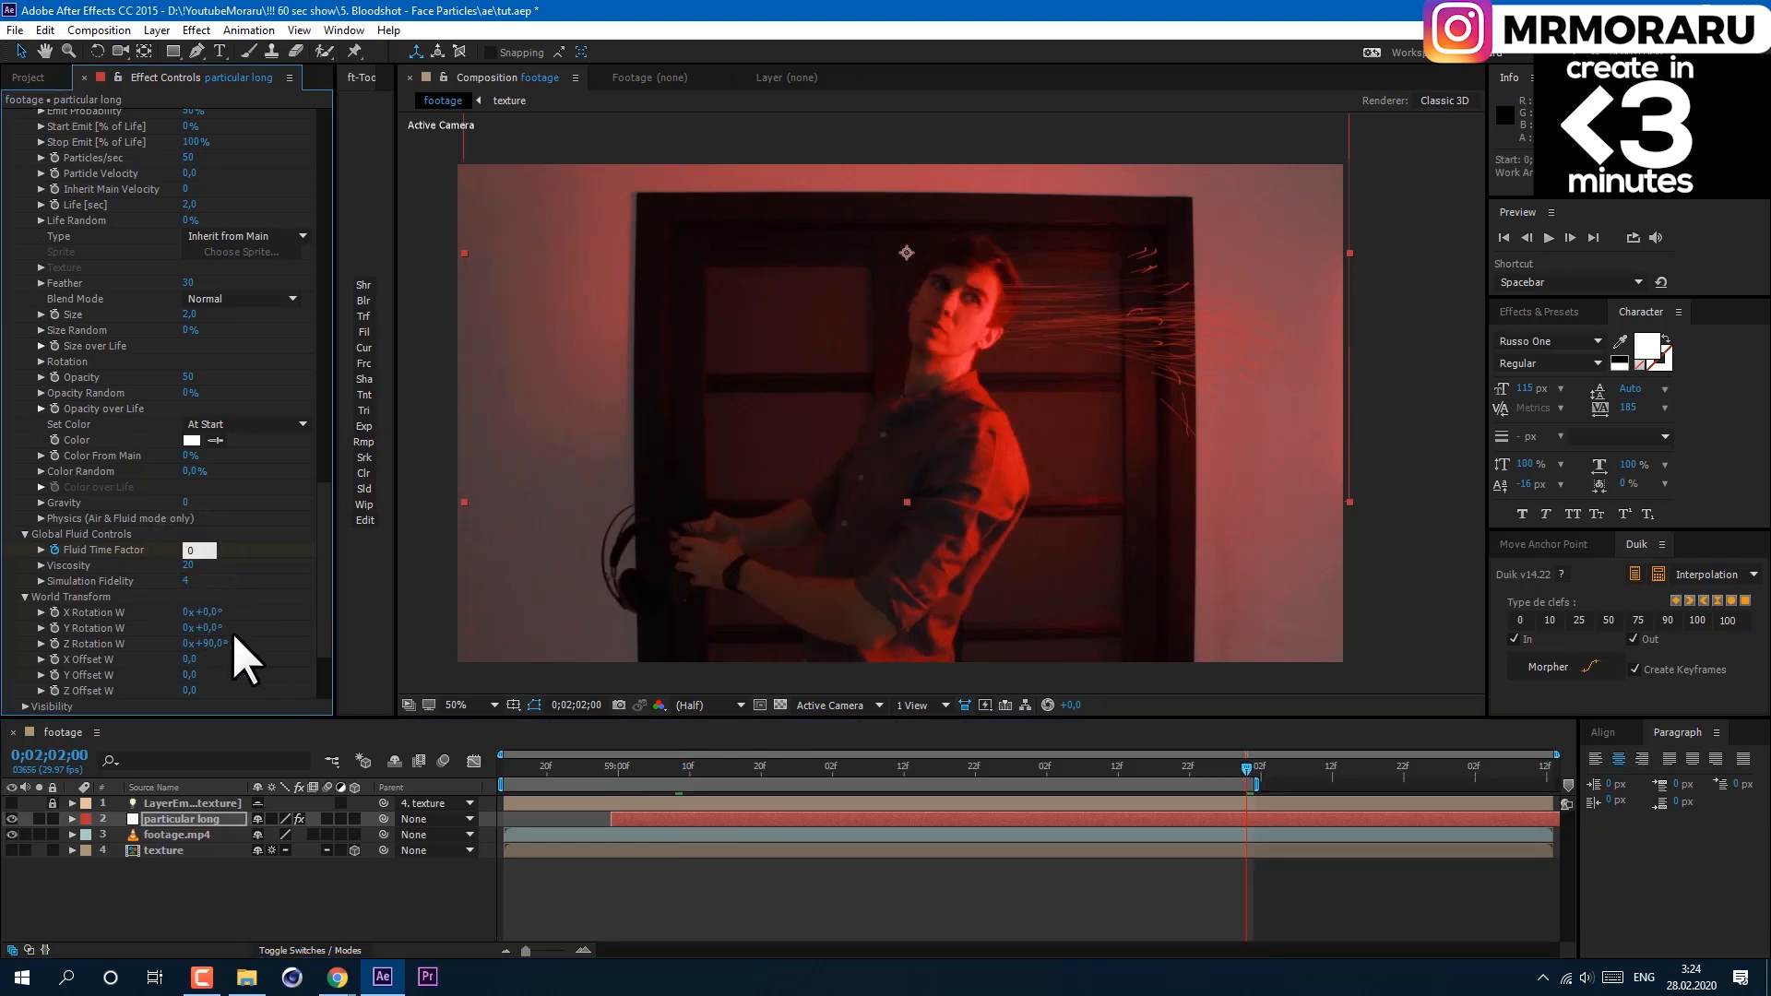
{"action": "key", "text": "Return"}
{"action": "scroll", "coordinate": [84, 624], "scroll_direction": "down", "scroll_amount": 3}
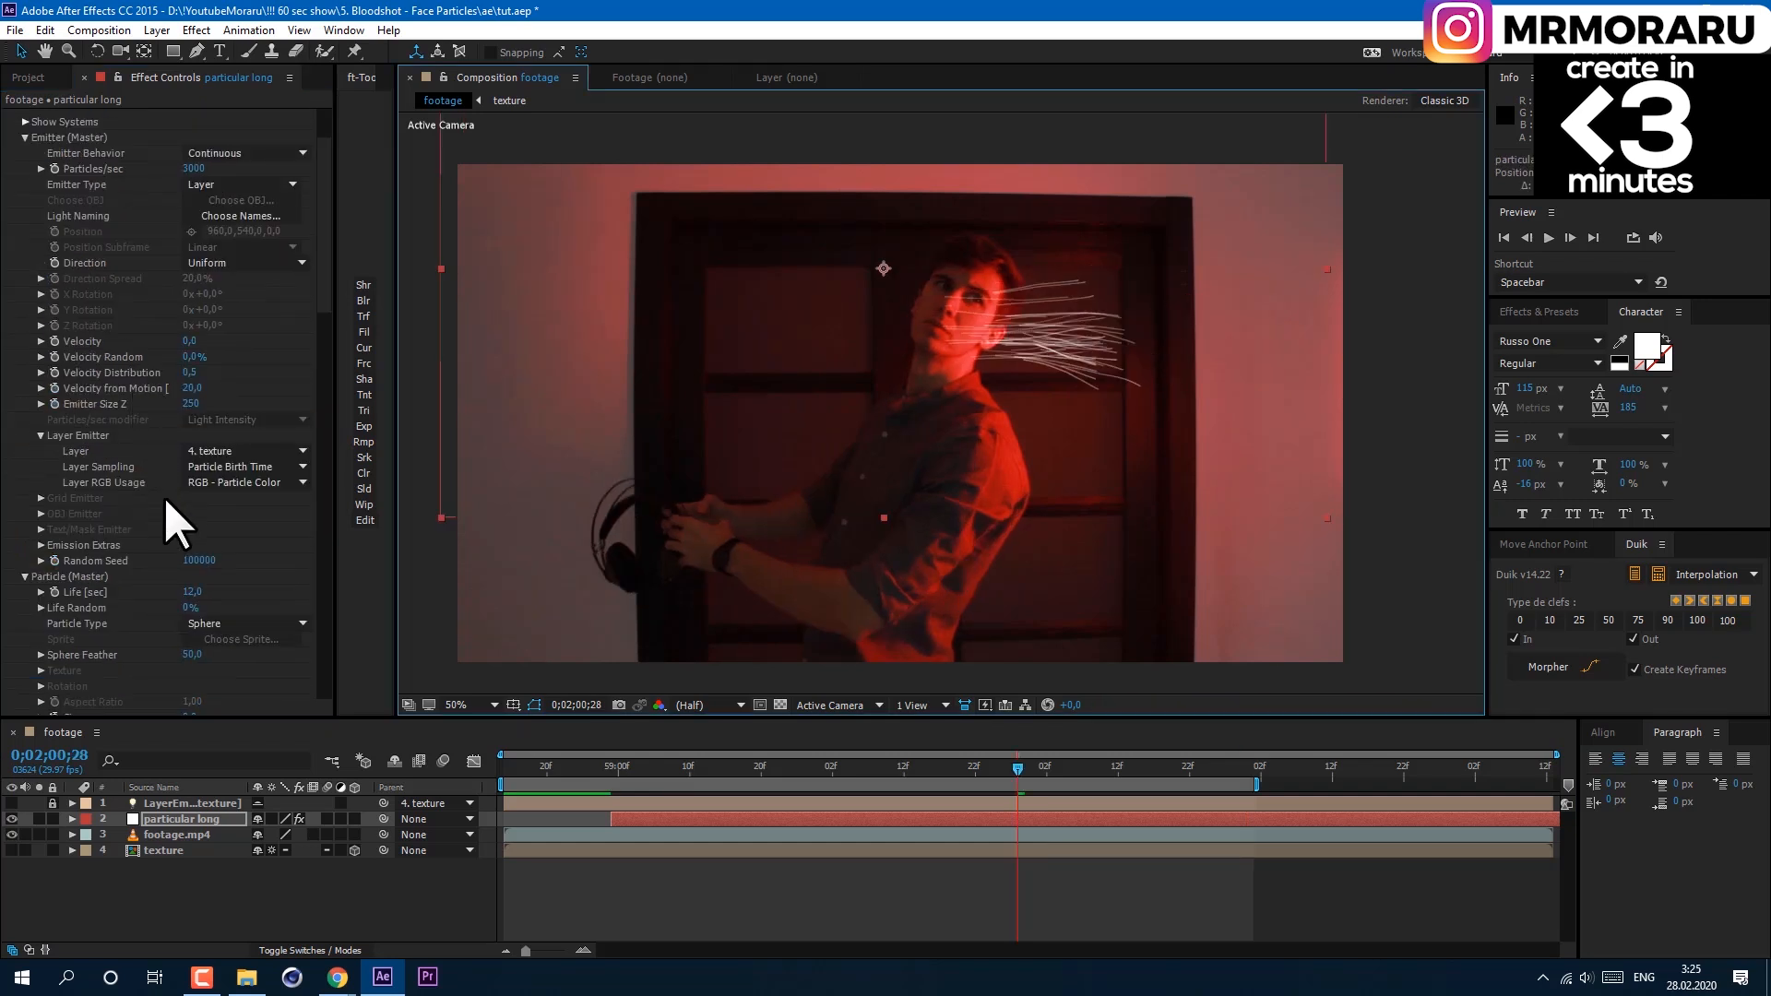
{"action": "left_click", "coordinate": [200, 562]}
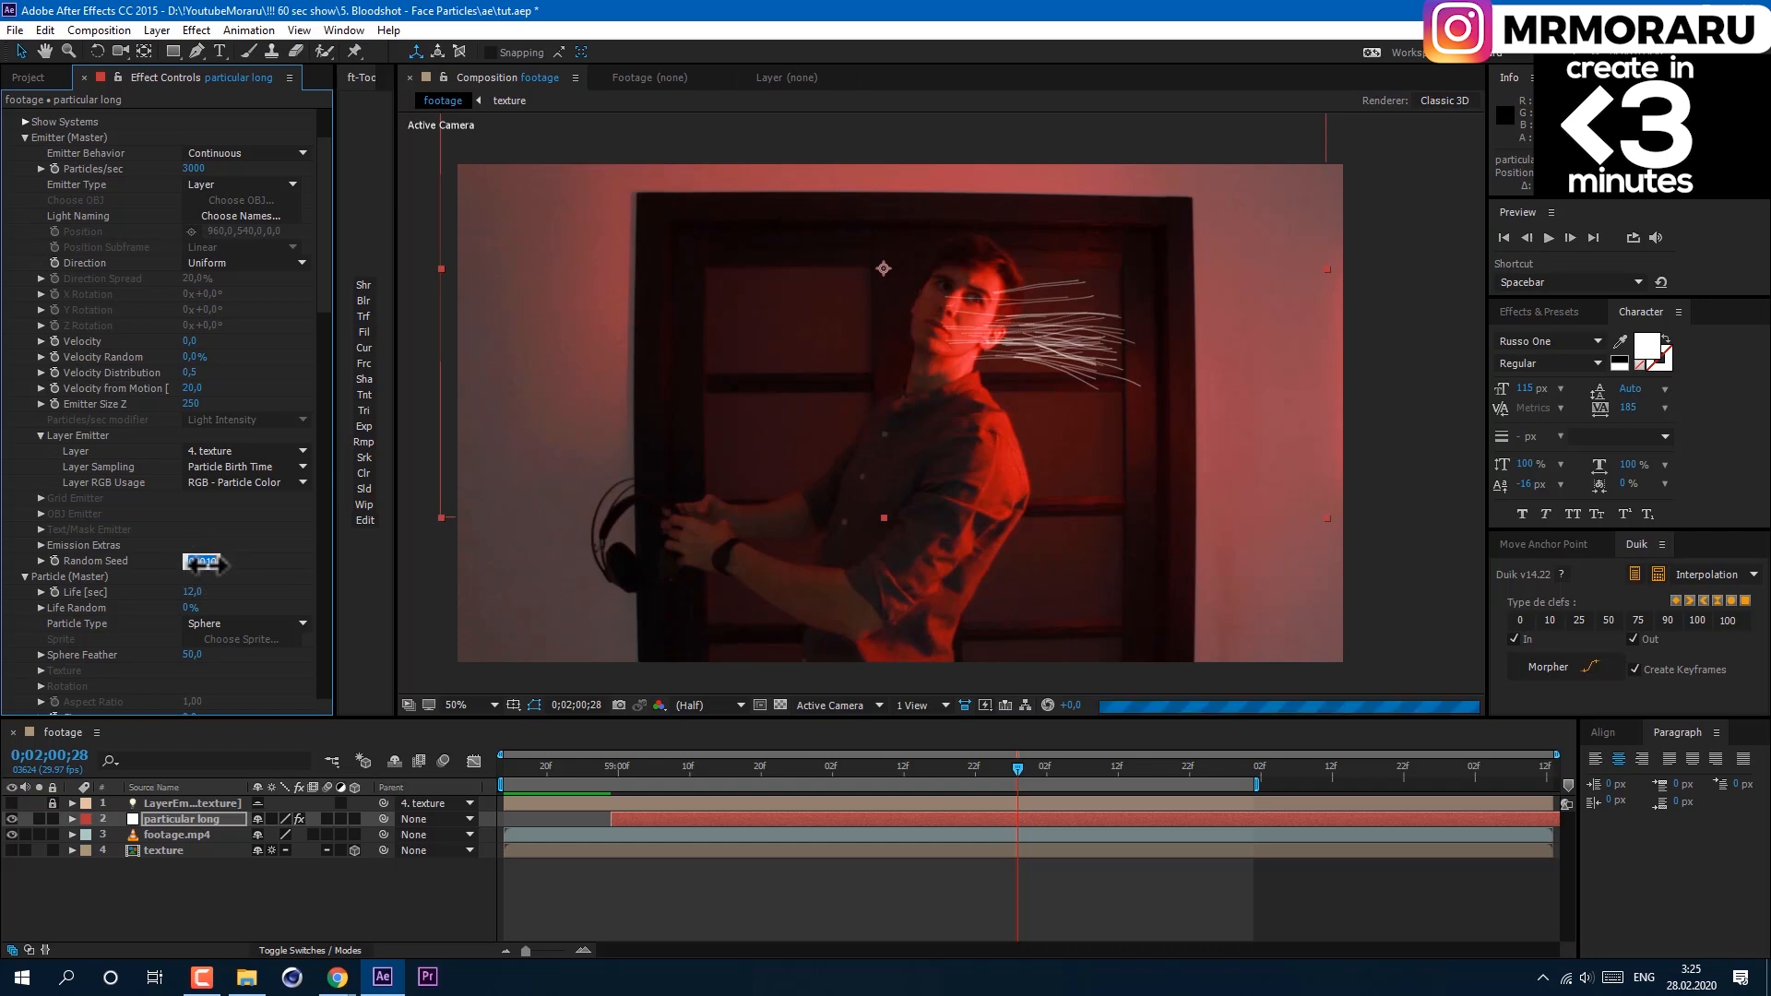
{"action": "key", "text": "Up"}
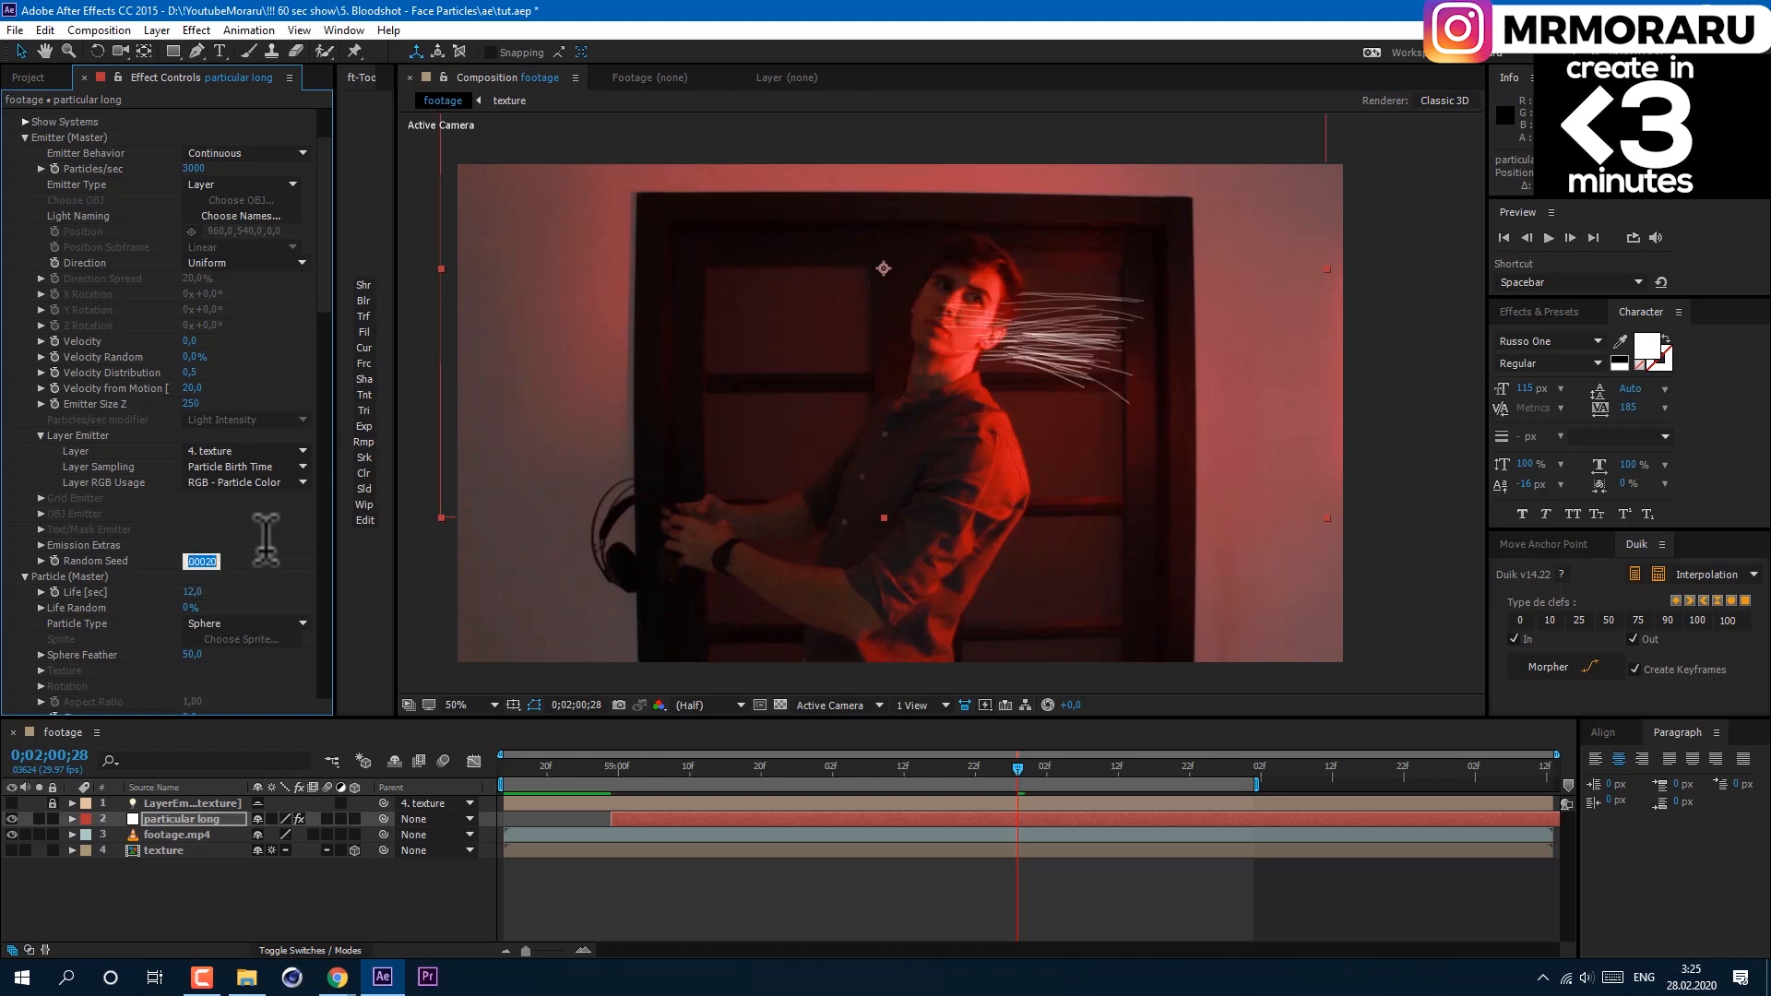
{"action": "key", "text": "Return"}
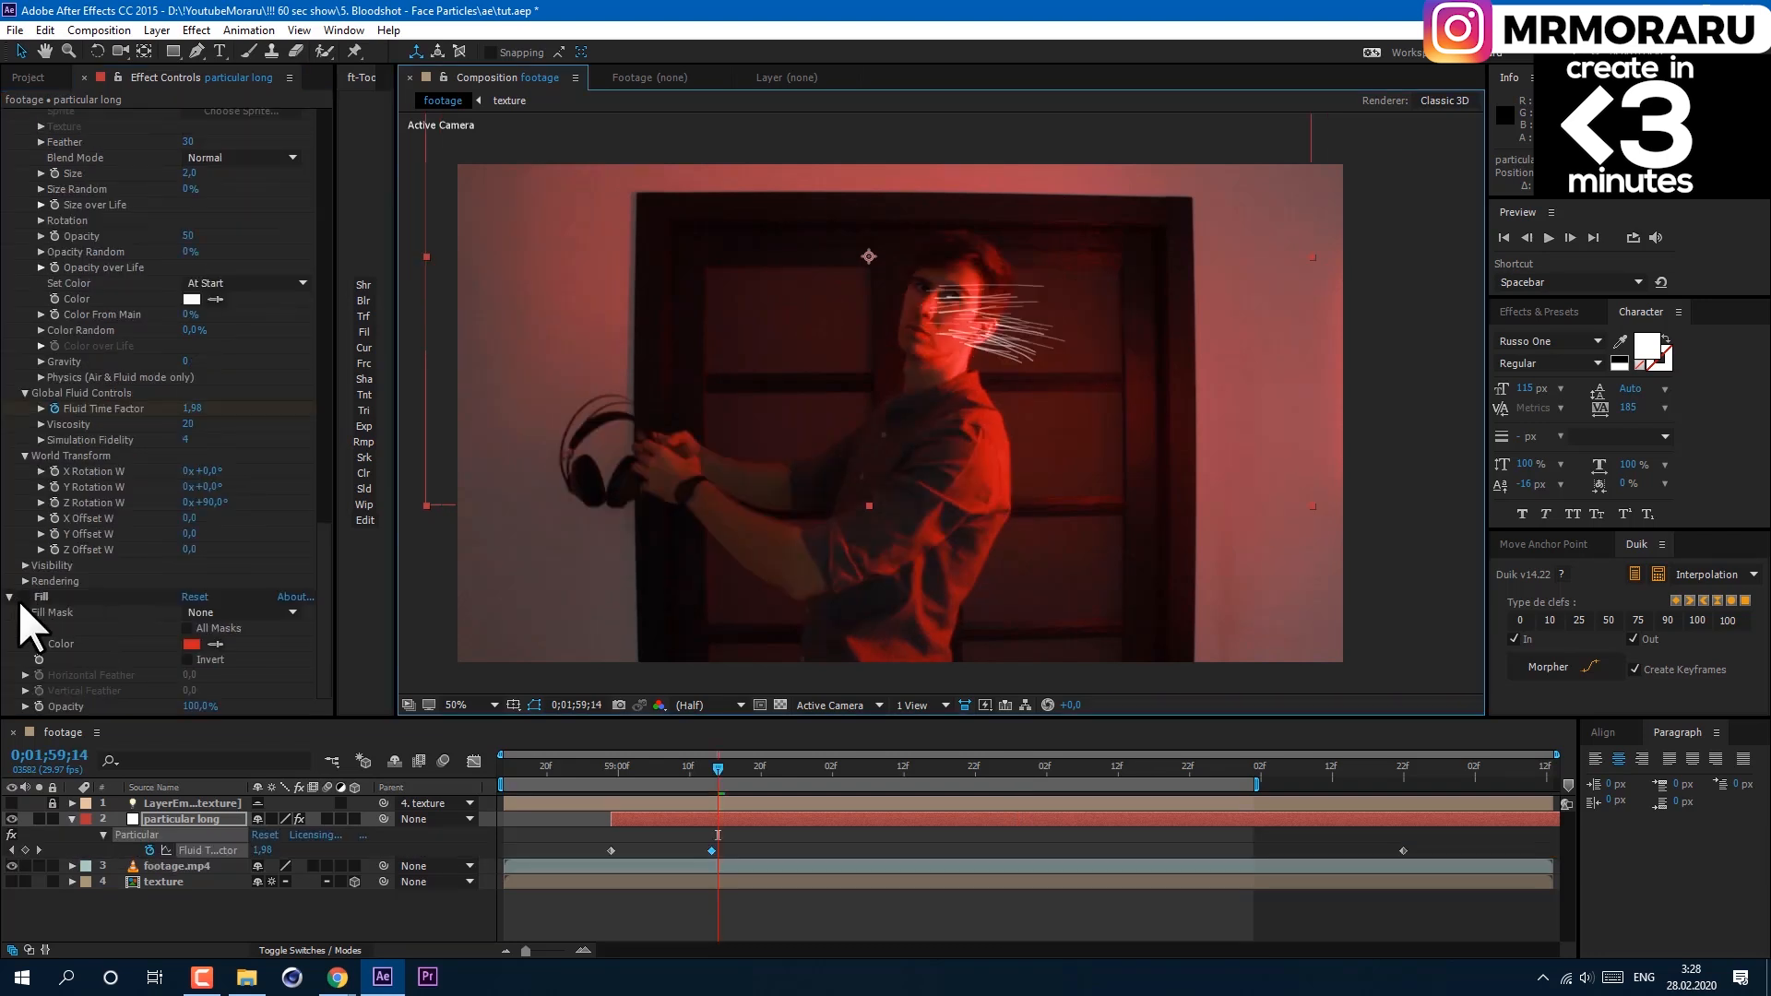
Set Position keyframes moving the emitter with the head and check them in the Graph Editor.
{"action": "left_click_drag", "start_coordinate": [1009, 359], "coordinate": [1020, 332]}
{"action": "left_click", "coordinate": [621, 770]}
{"action": "key", "text": "k"}
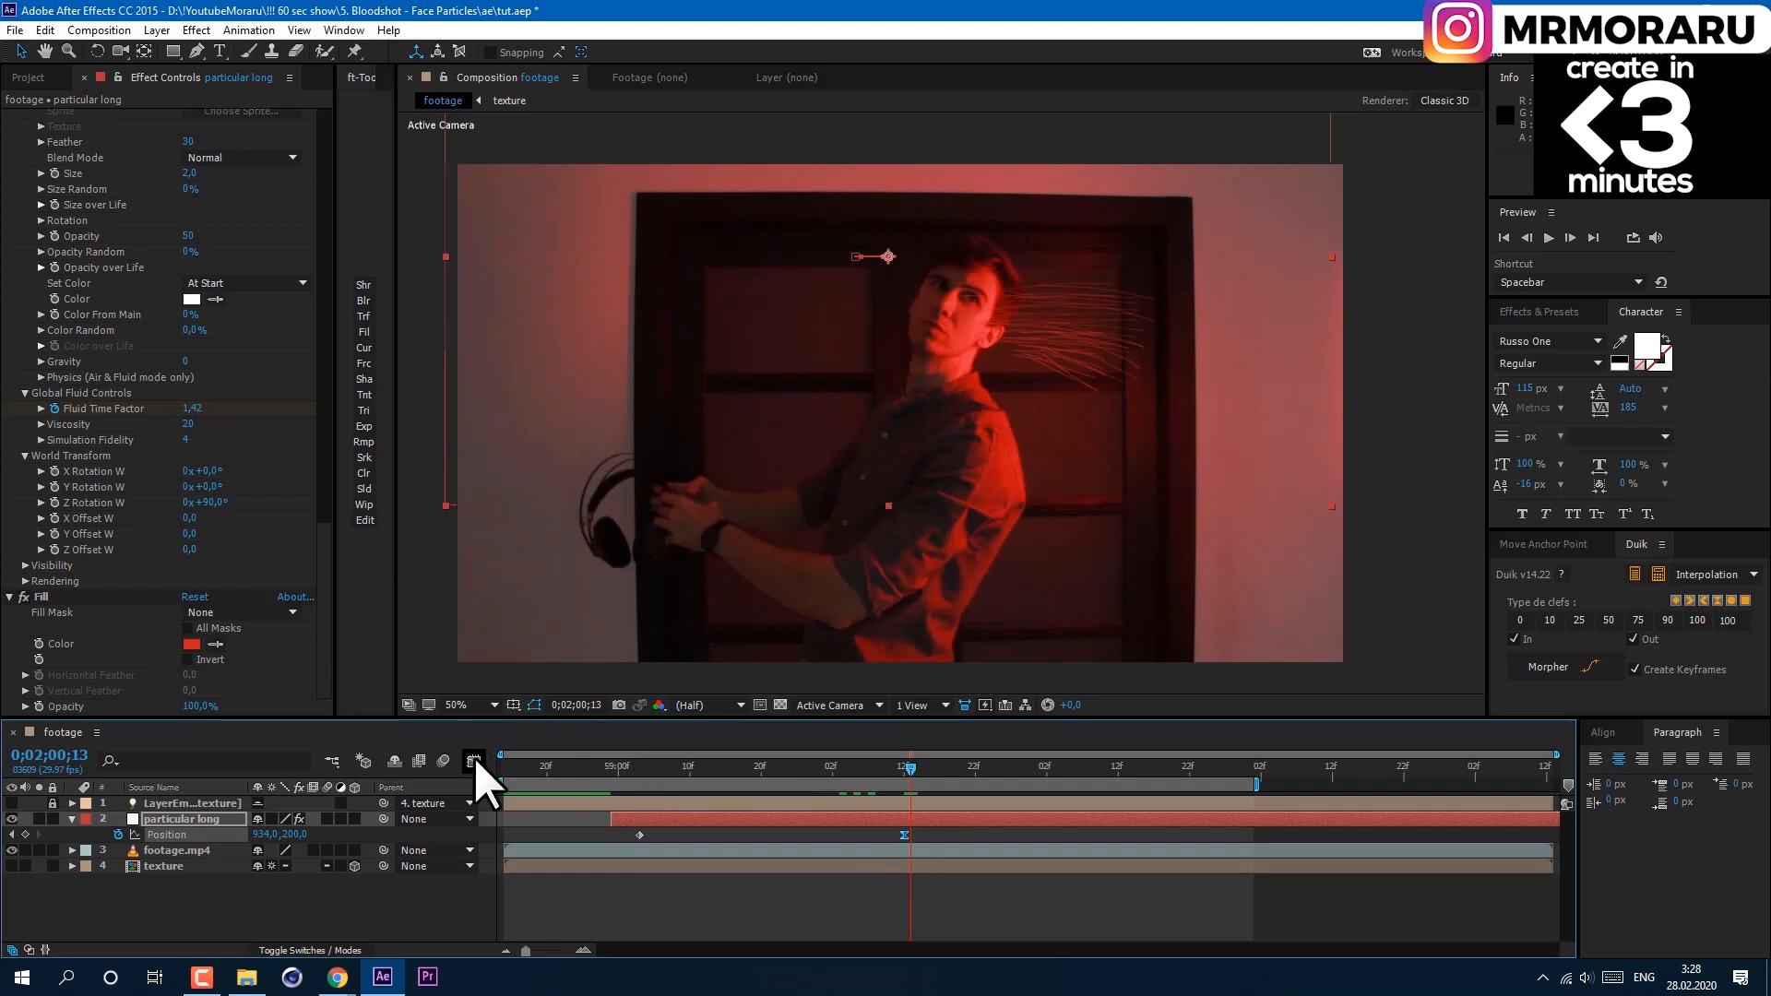
{"action": "left_click", "coordinate": [473, 760]}
{"action": "left_click", "coordinate": [473, 760]}
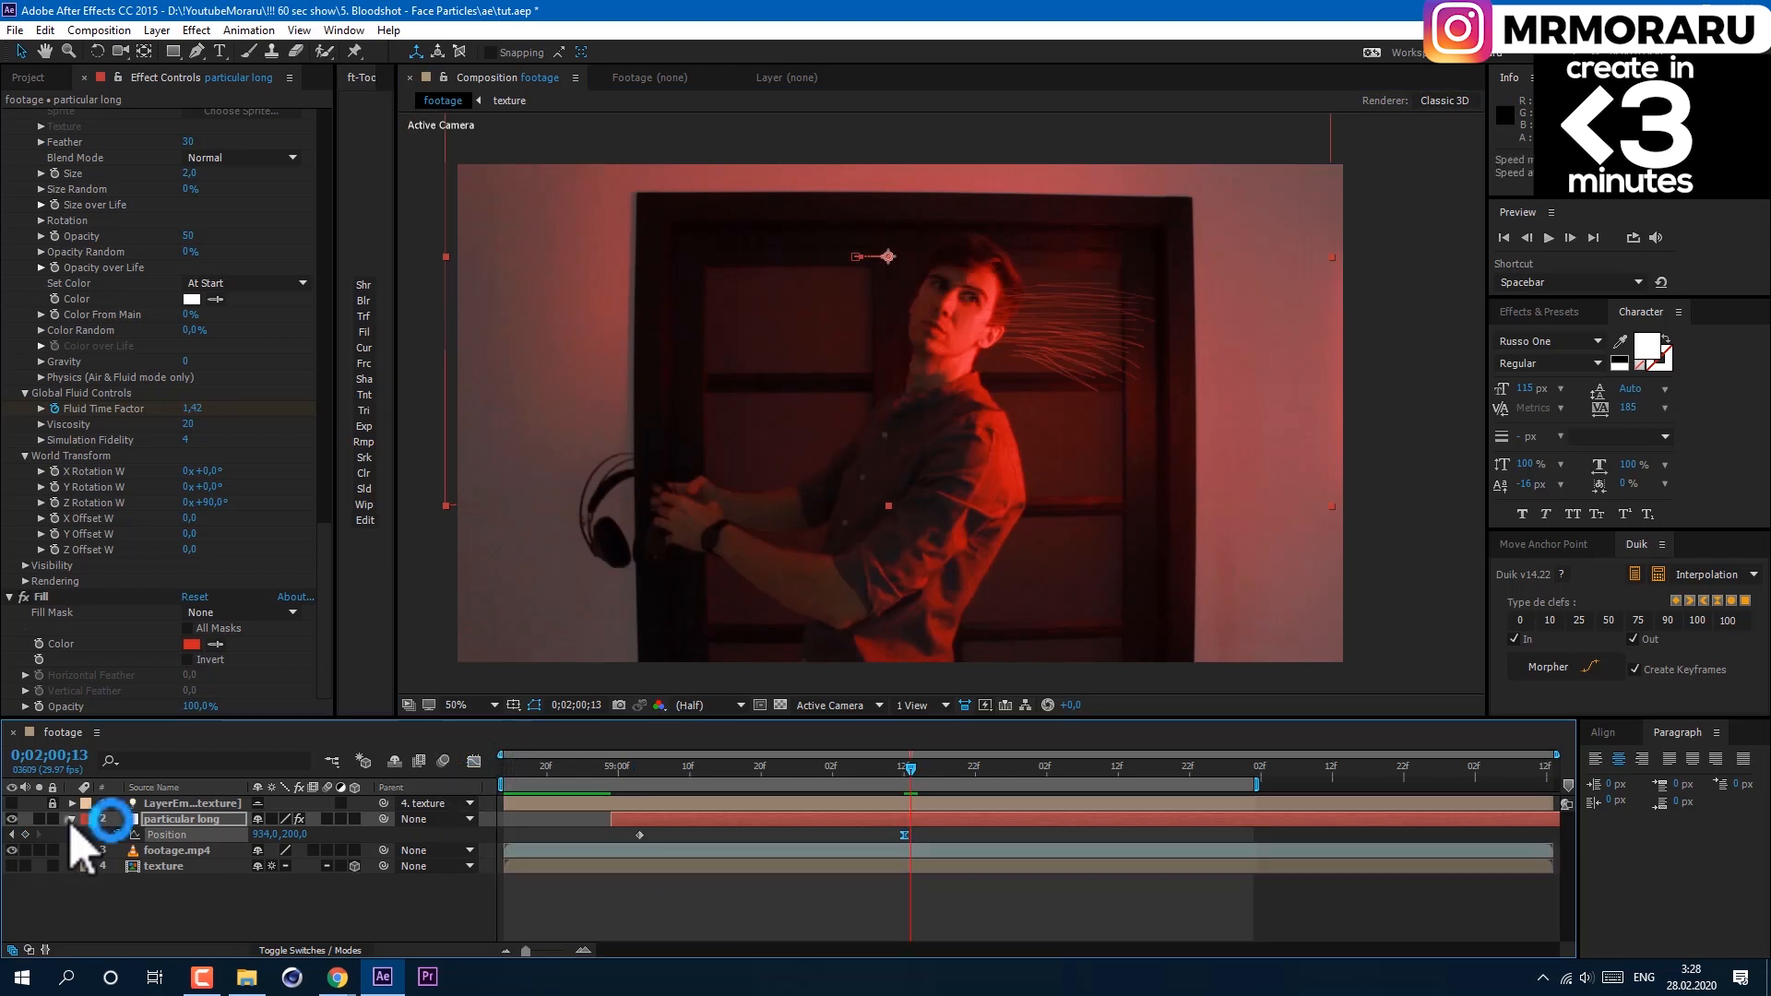
{"action": "left_click", "coordinate": [198, 834]}
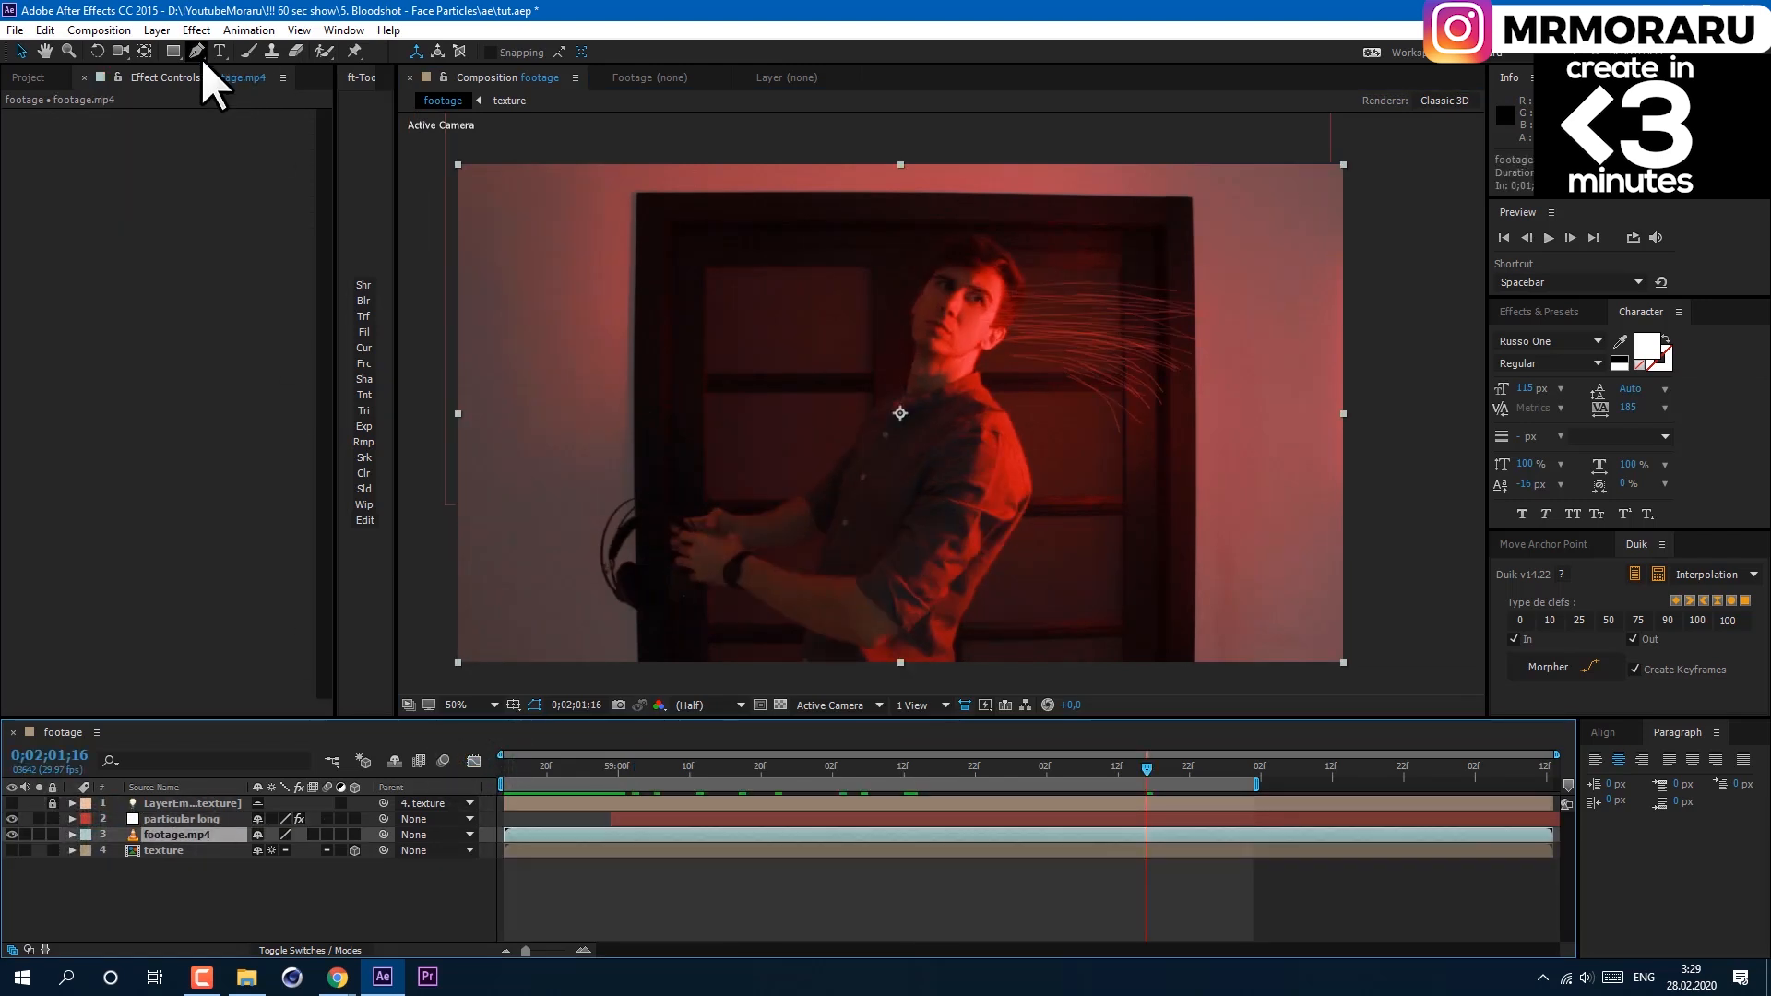
Send the footage to mocha AE, outline the face with an X-spline and track forwards and backwards.
{"action": "left_click", "coordinate": [249, 32]}
{"action": "left_click", "coordinate": [317, 388]}
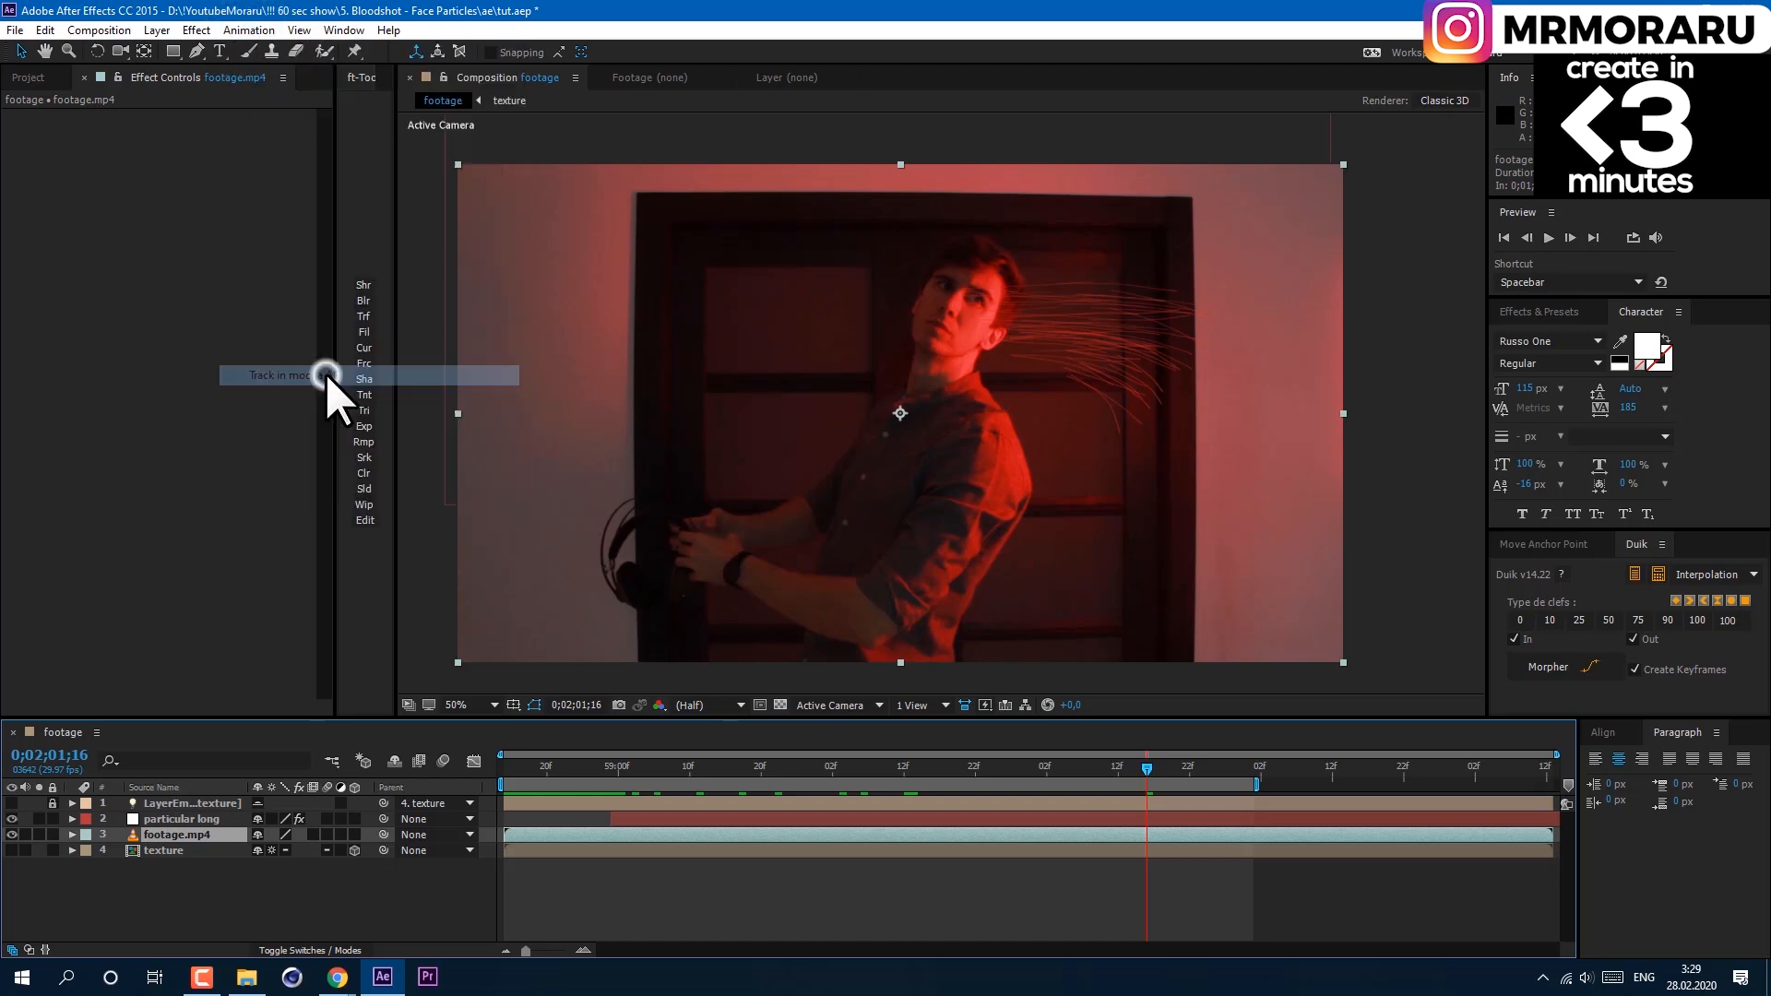
{"action": "left_click", "coordinate": [325, 58]}
{"action": "left_click", "coordinate": [1021, 278]}
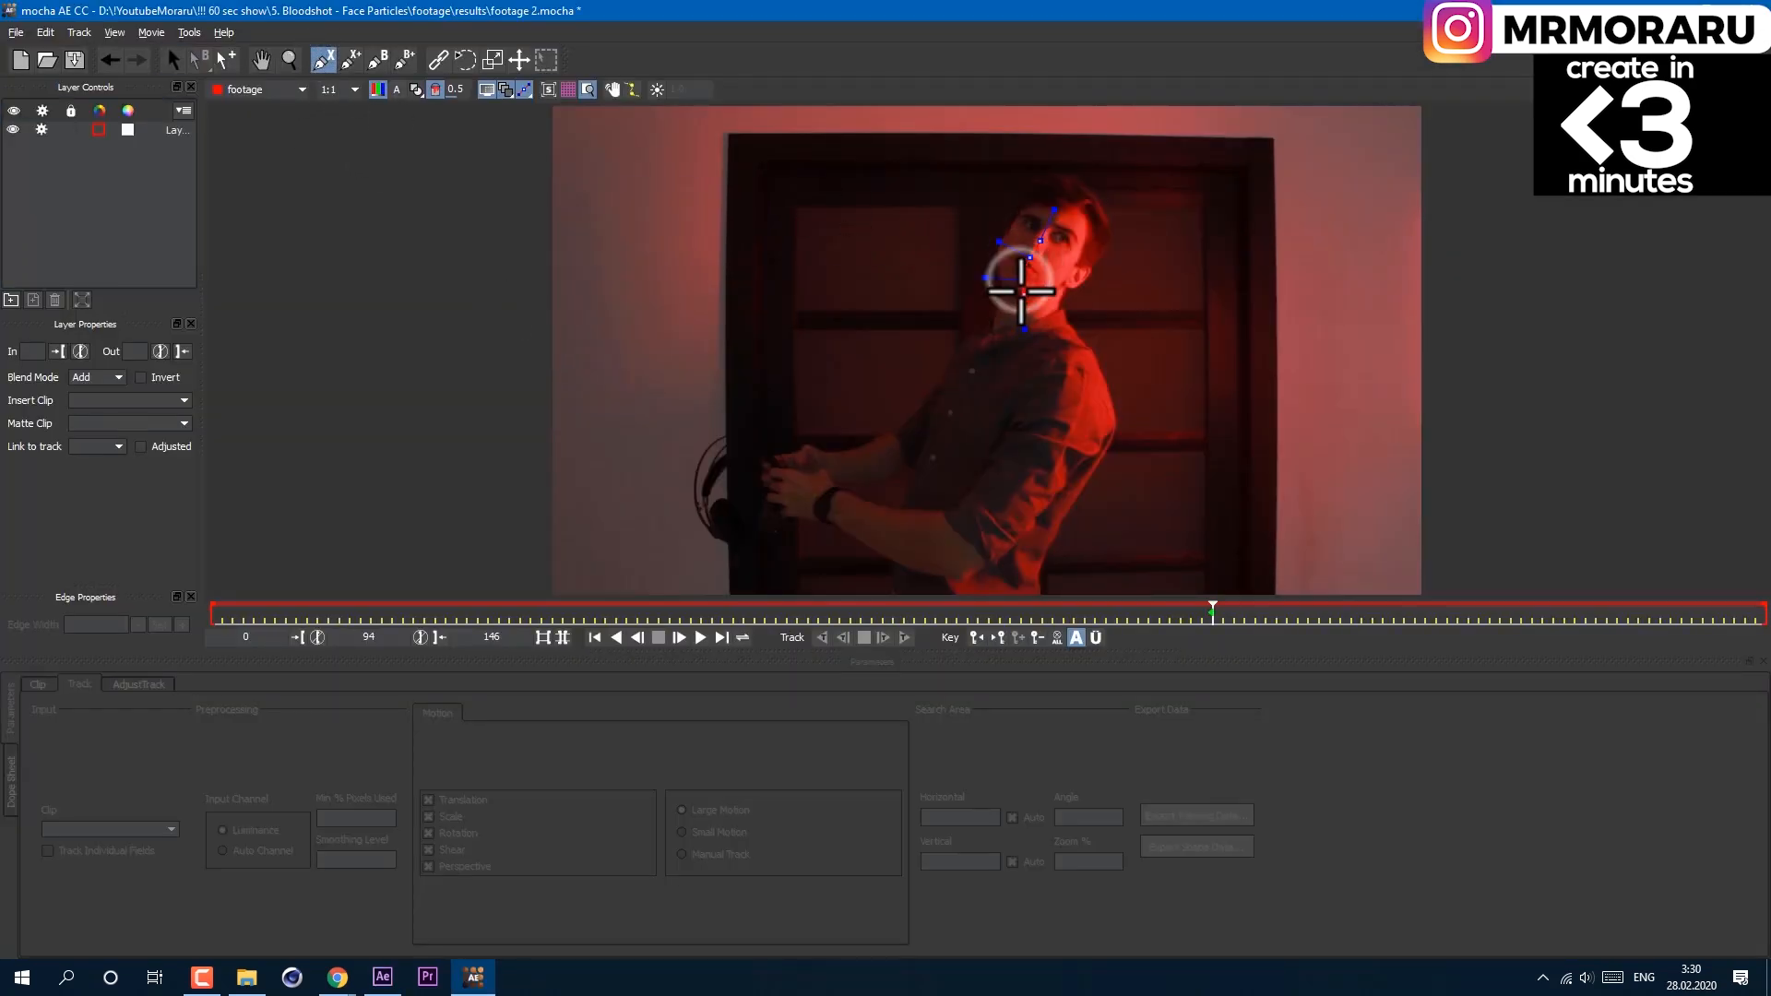
{"action": "left_click", "coordinate": [1075, 258]}
{"action": "right_click", "coordinate": [1038, 238]}
{"action": "left_click", "coordinate": [903, 637]}
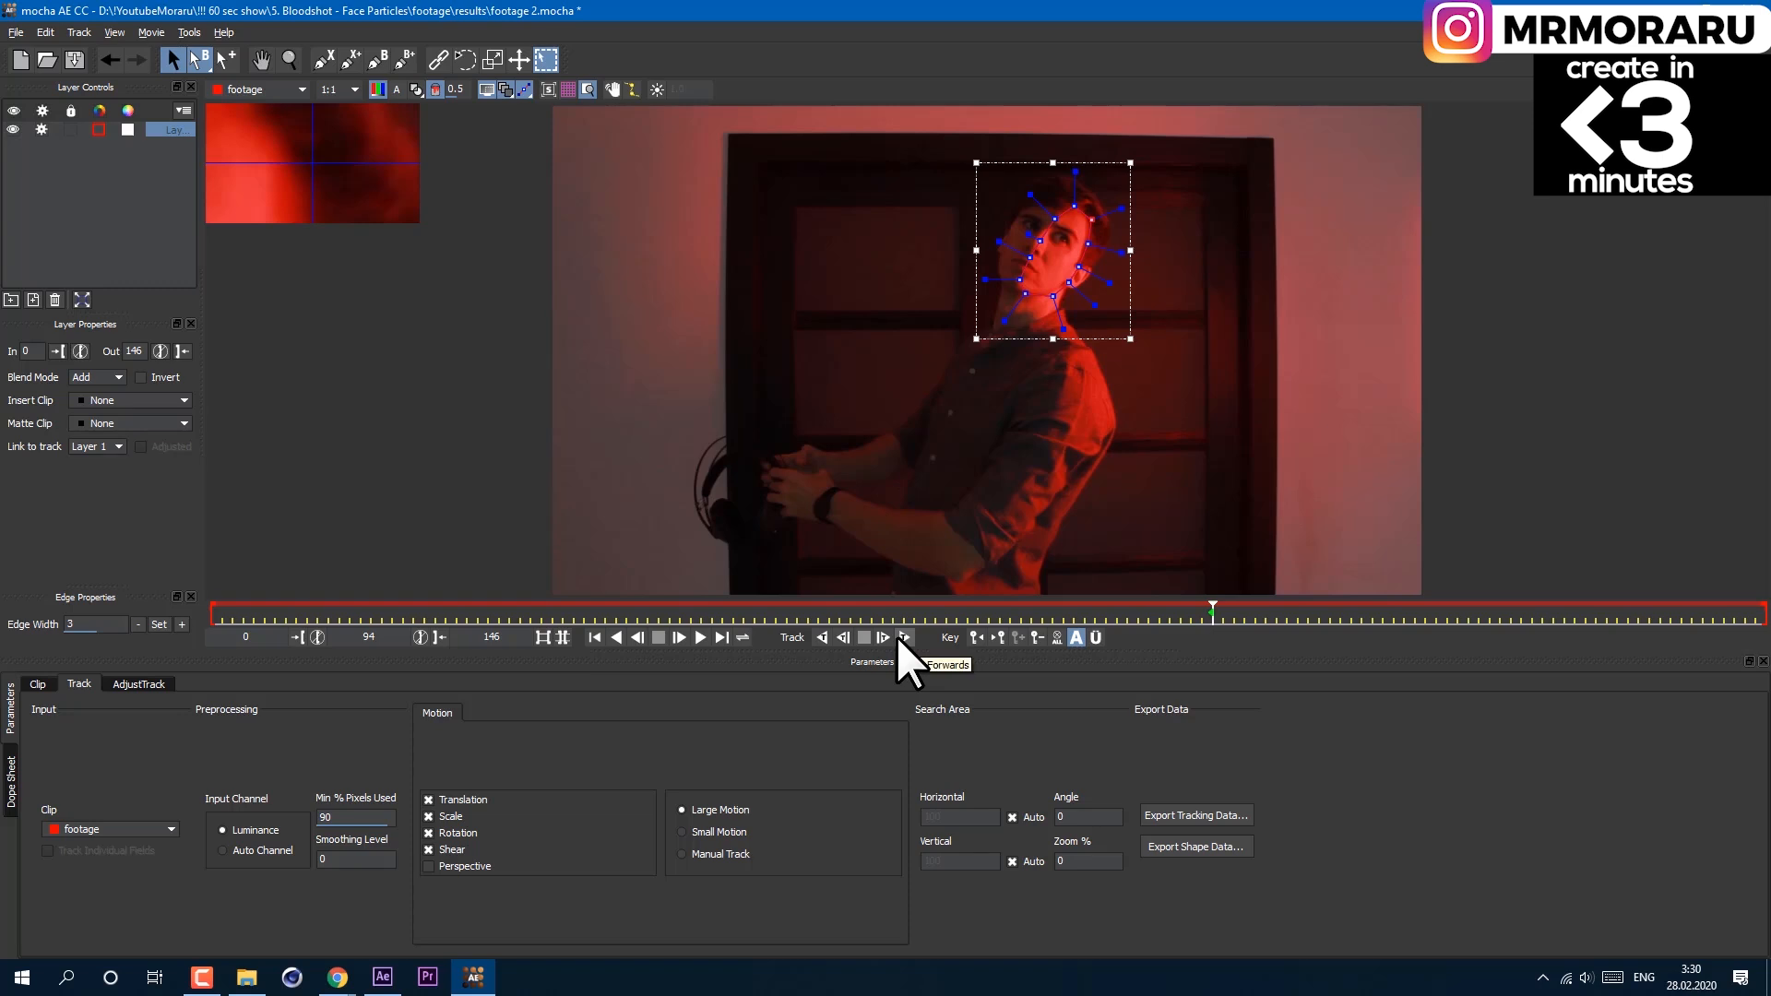
{"action": "left_click", "coordinate": [828, 632]}
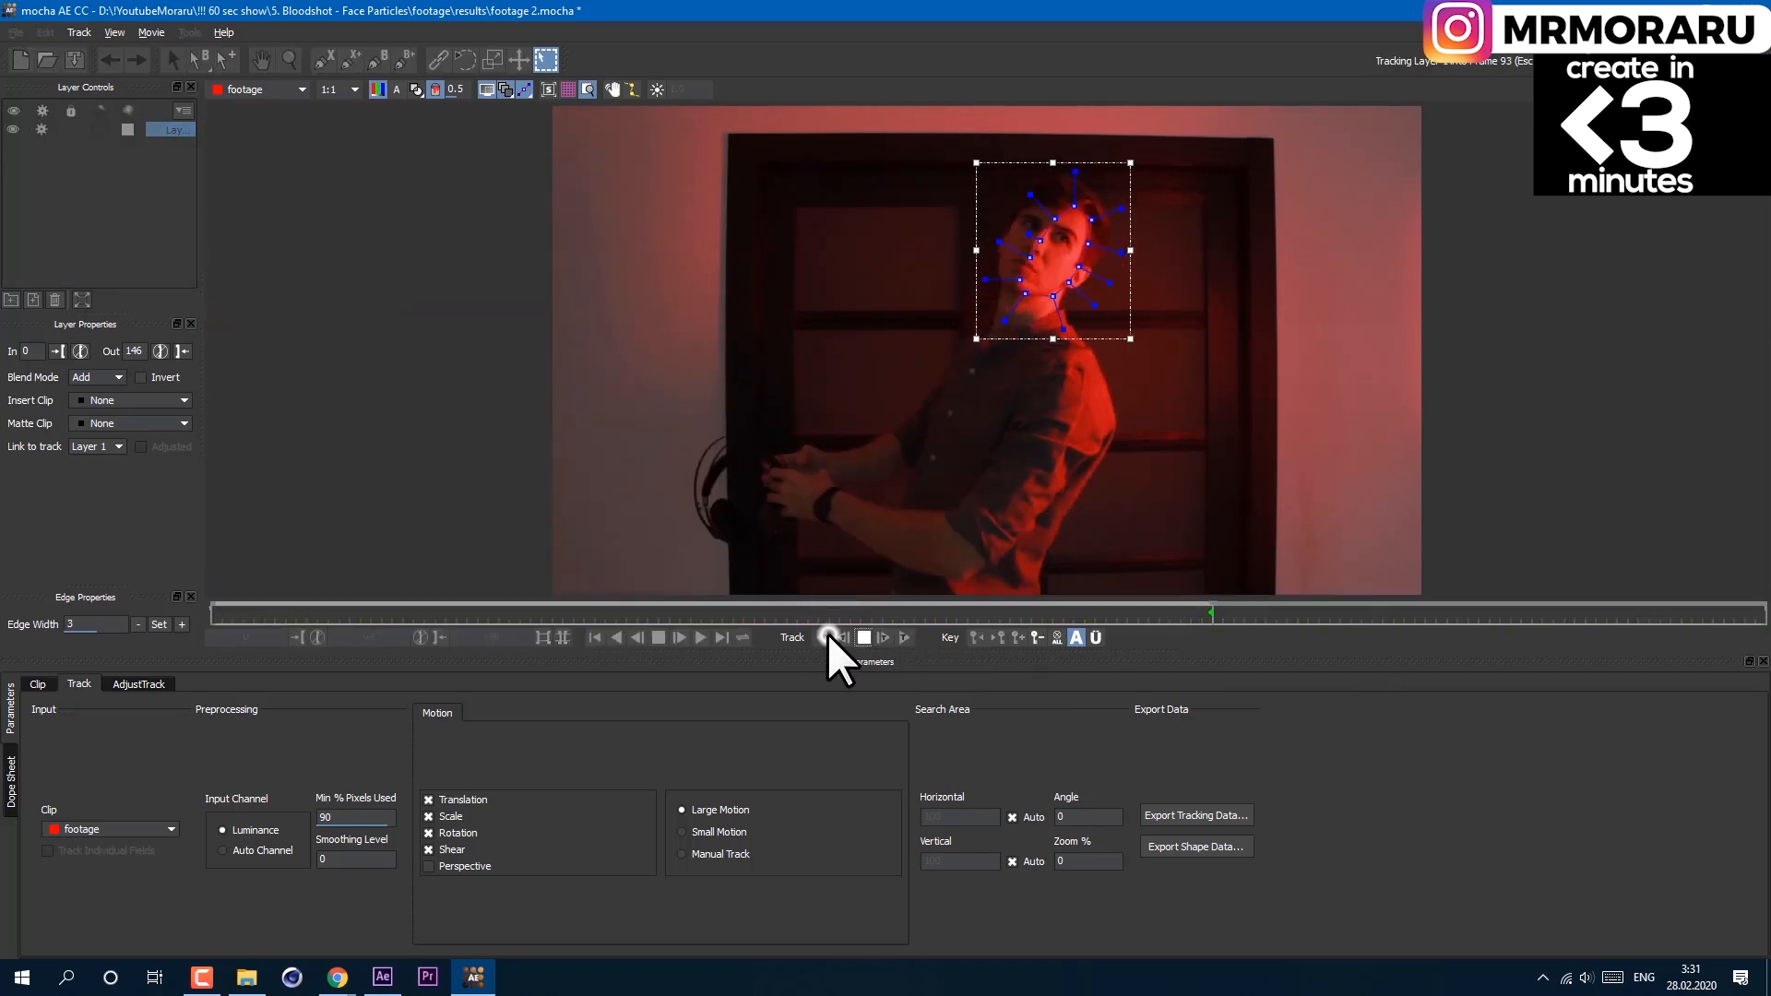
Show the planar surface, reshape it and snap it to the full frame.
{"action": "left_click", "coordinate": [551, 92]}
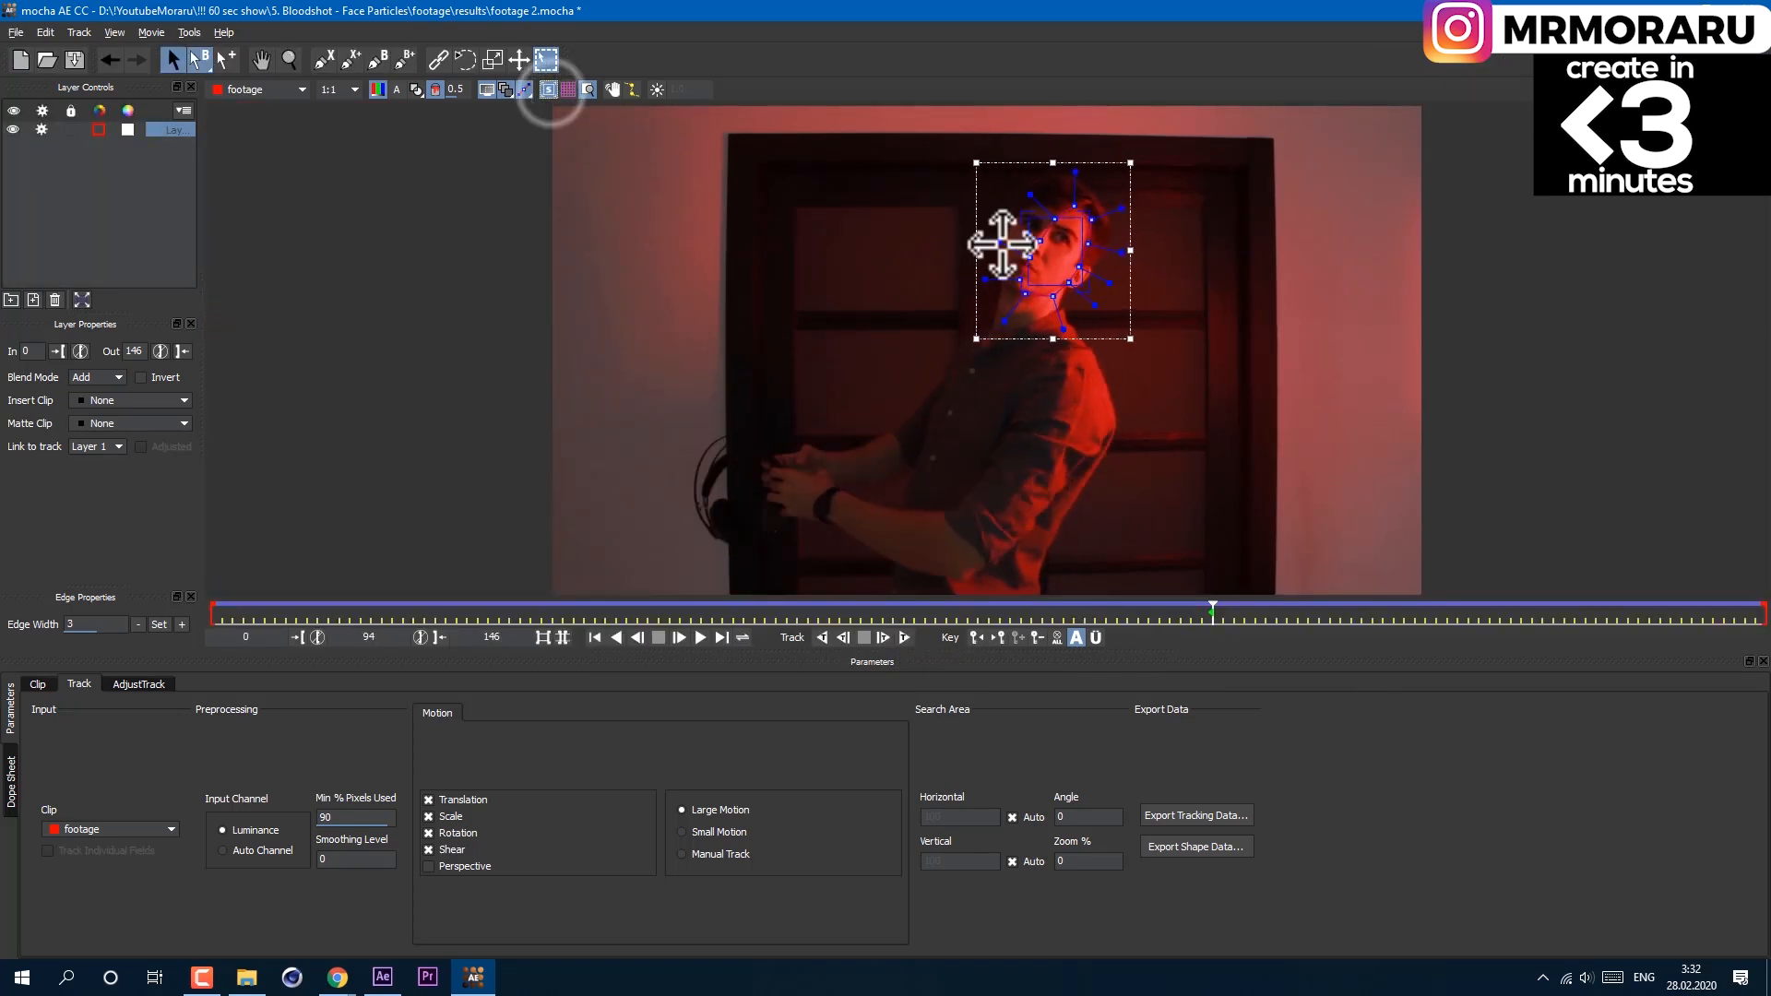
{"action": "left_click_drag", "start_coordinate": [1022, 287], "coordinate": [1160, 426]}
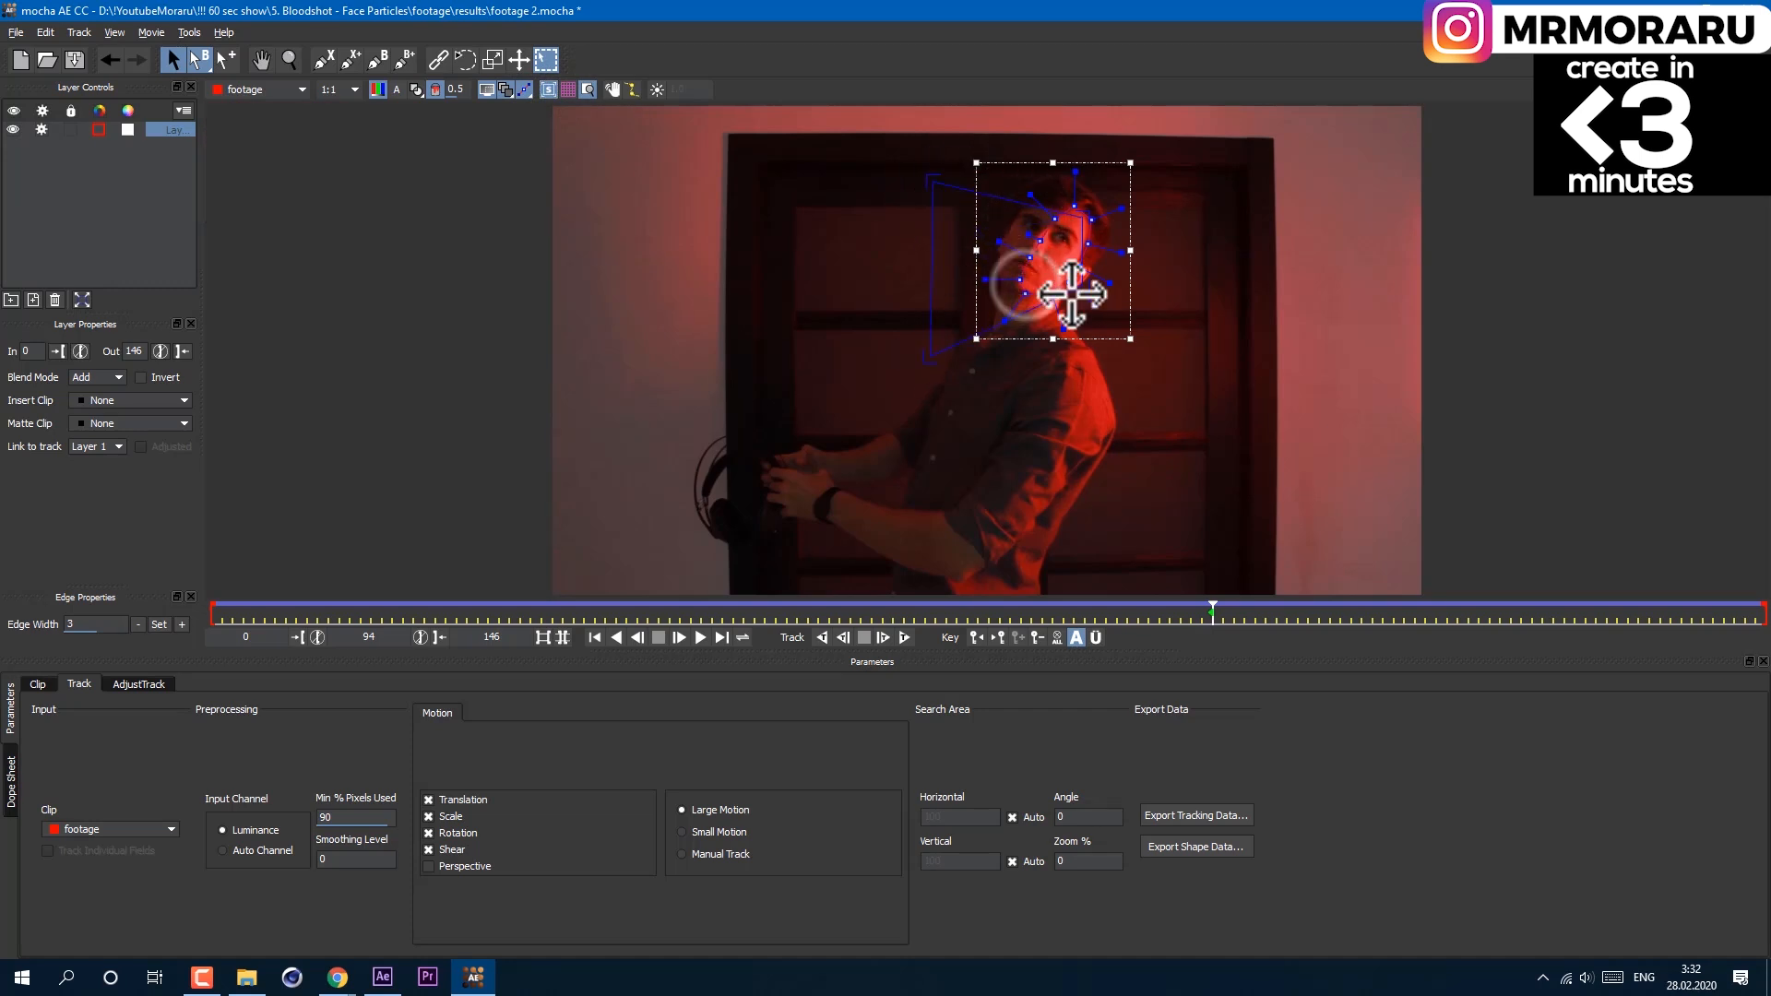
{"action": "left_click_drag", "start_coordinate": [1075, 207], "coordinate": [1212, 172]}
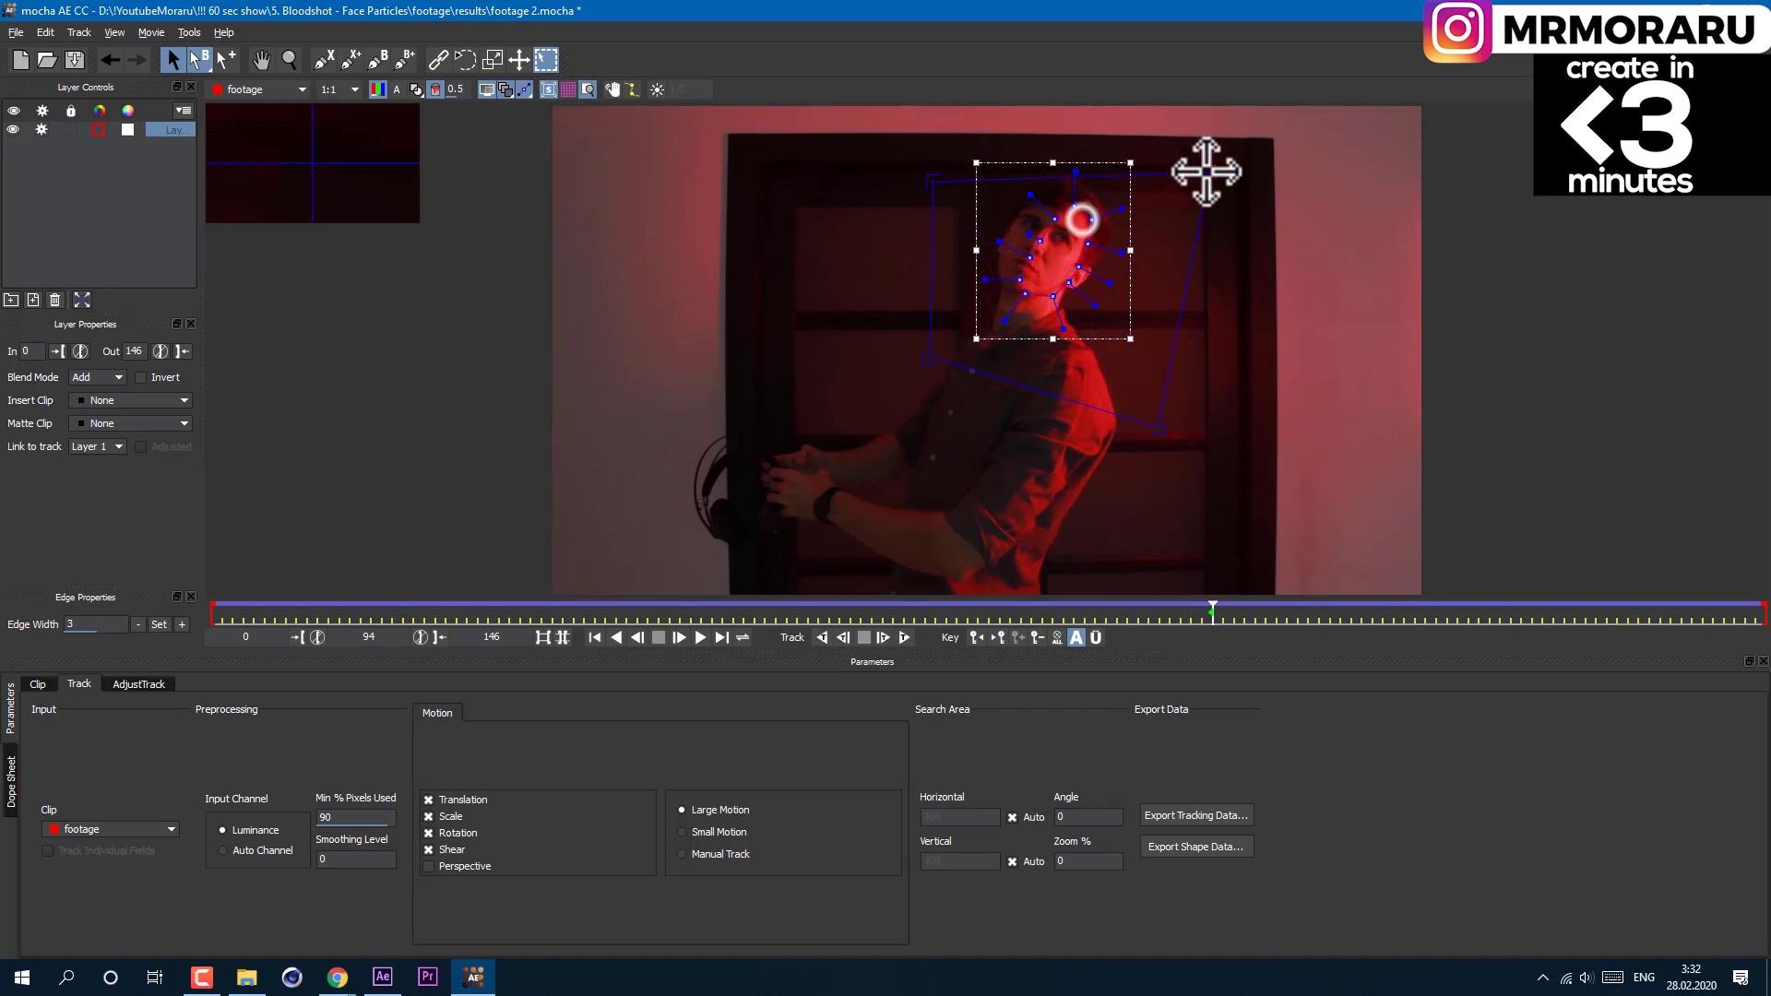
{"action": "left_click", "coordinate": [82, 299]}
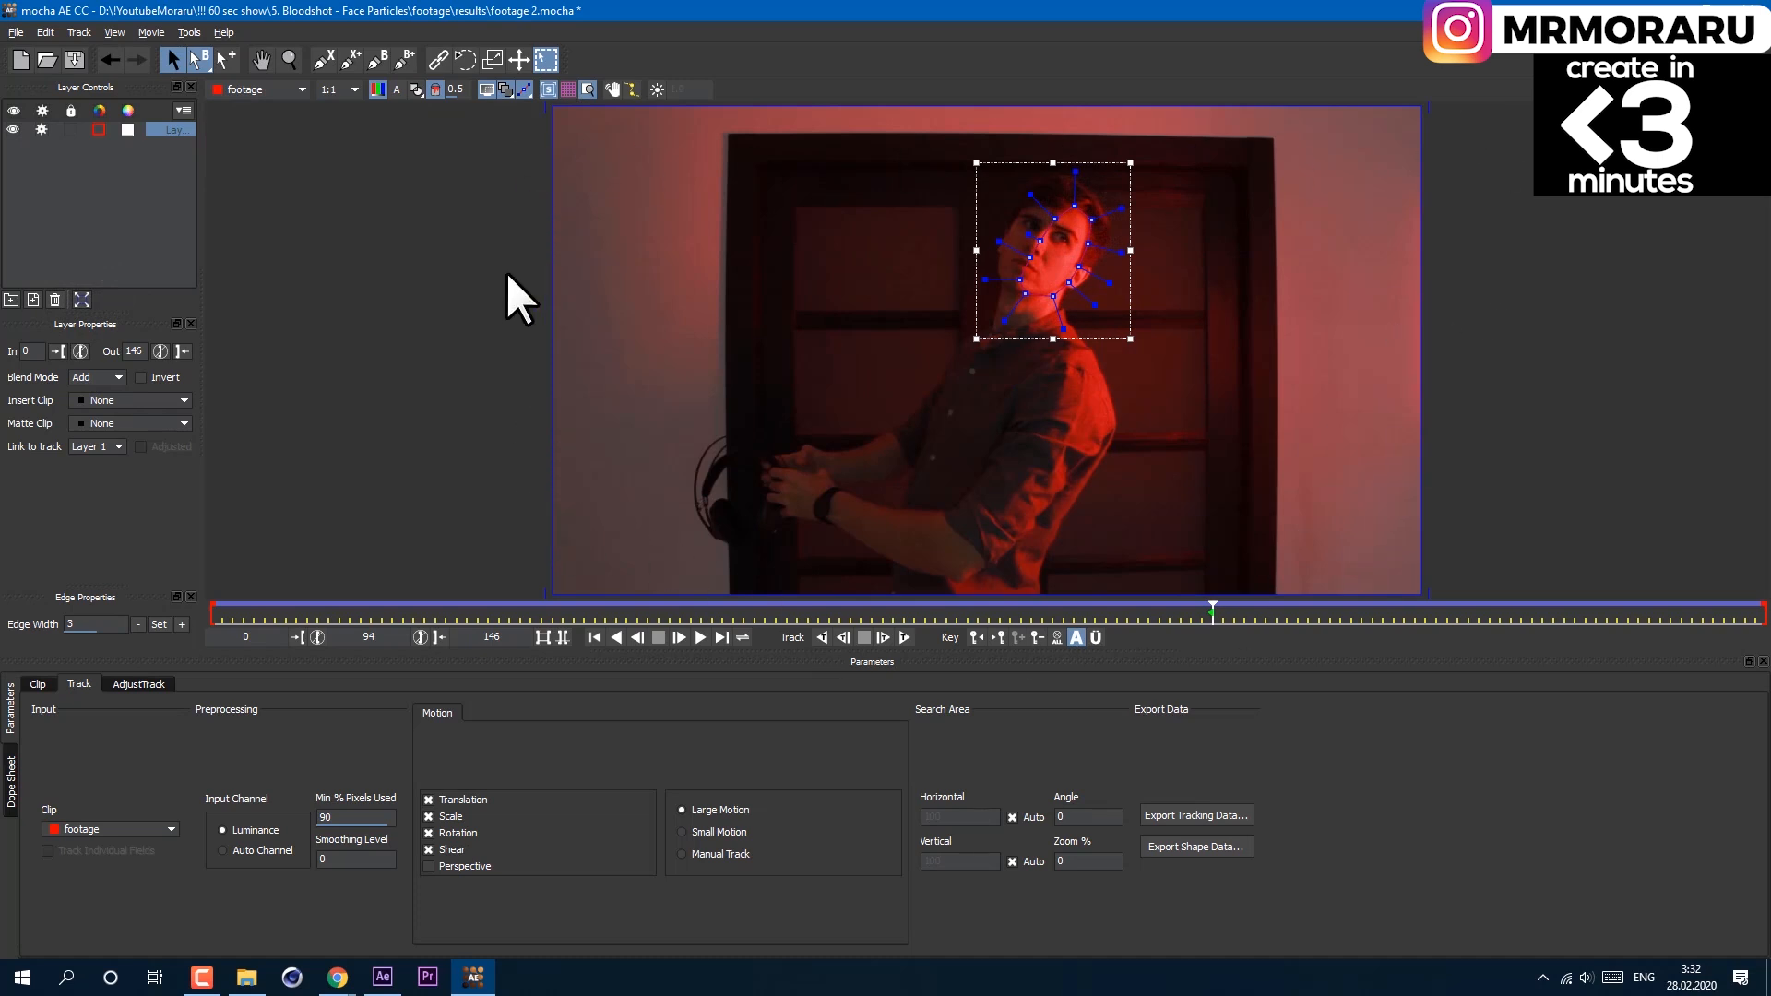
Export the tracking data by copying it to the clipboard.
{"action": "left_click", "coordinate": [1199, 815]}
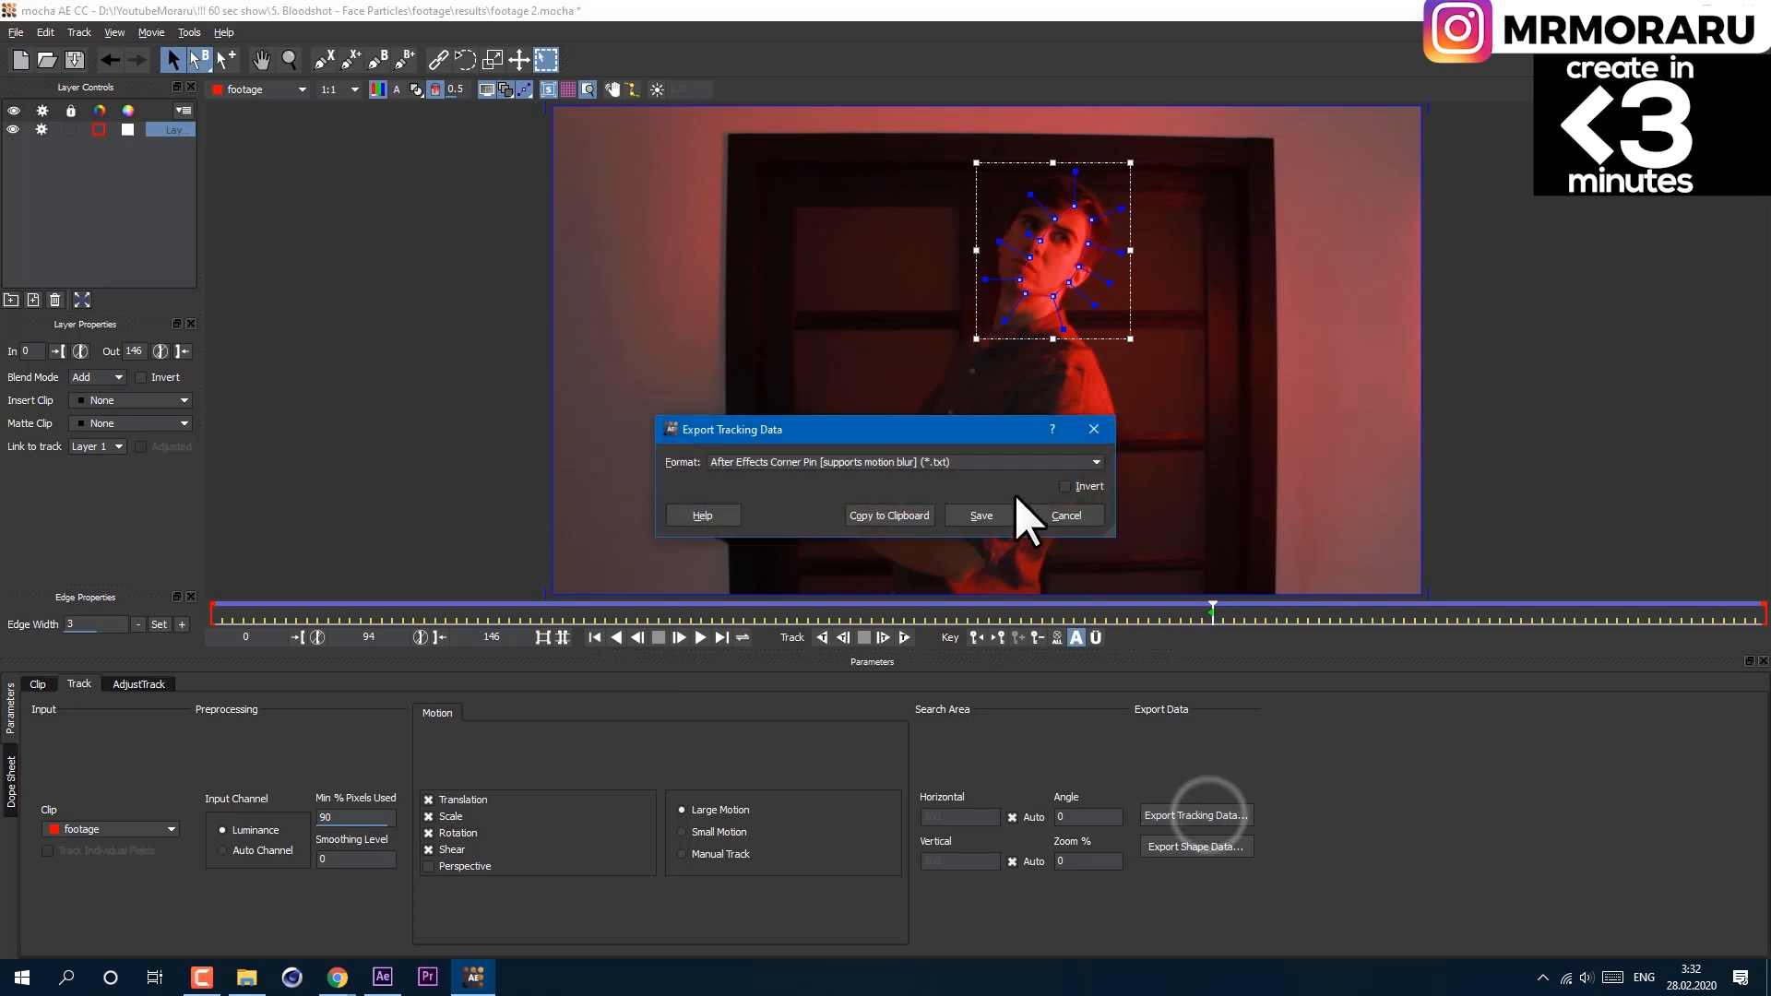
{"action": "left_click", "coordinate": [909, 461]}
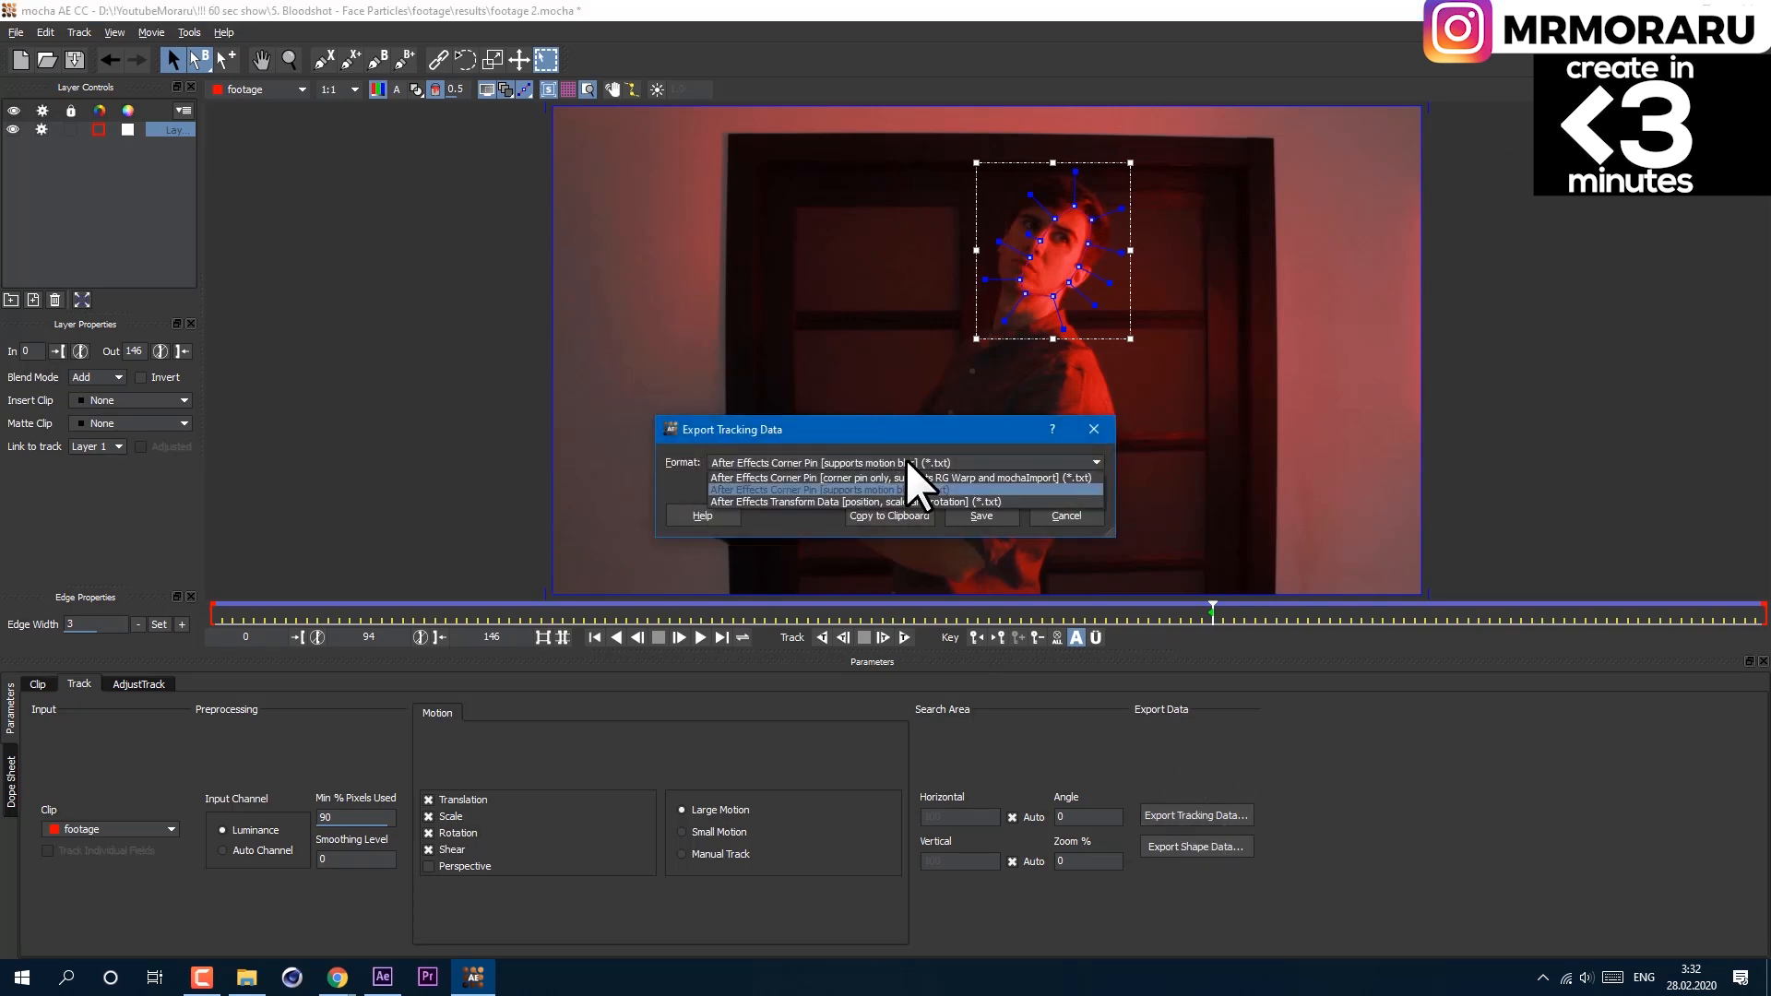
{"action": "left_click", "coordinate": [906, 458]}
{"action": "left_click", "coordinate": [885, 515]}
Build a composition from scars_00000.png with footage.mp4 beneath, viewed at full size on a face frame.
{"action": "key", "text": "alt+Tab"}
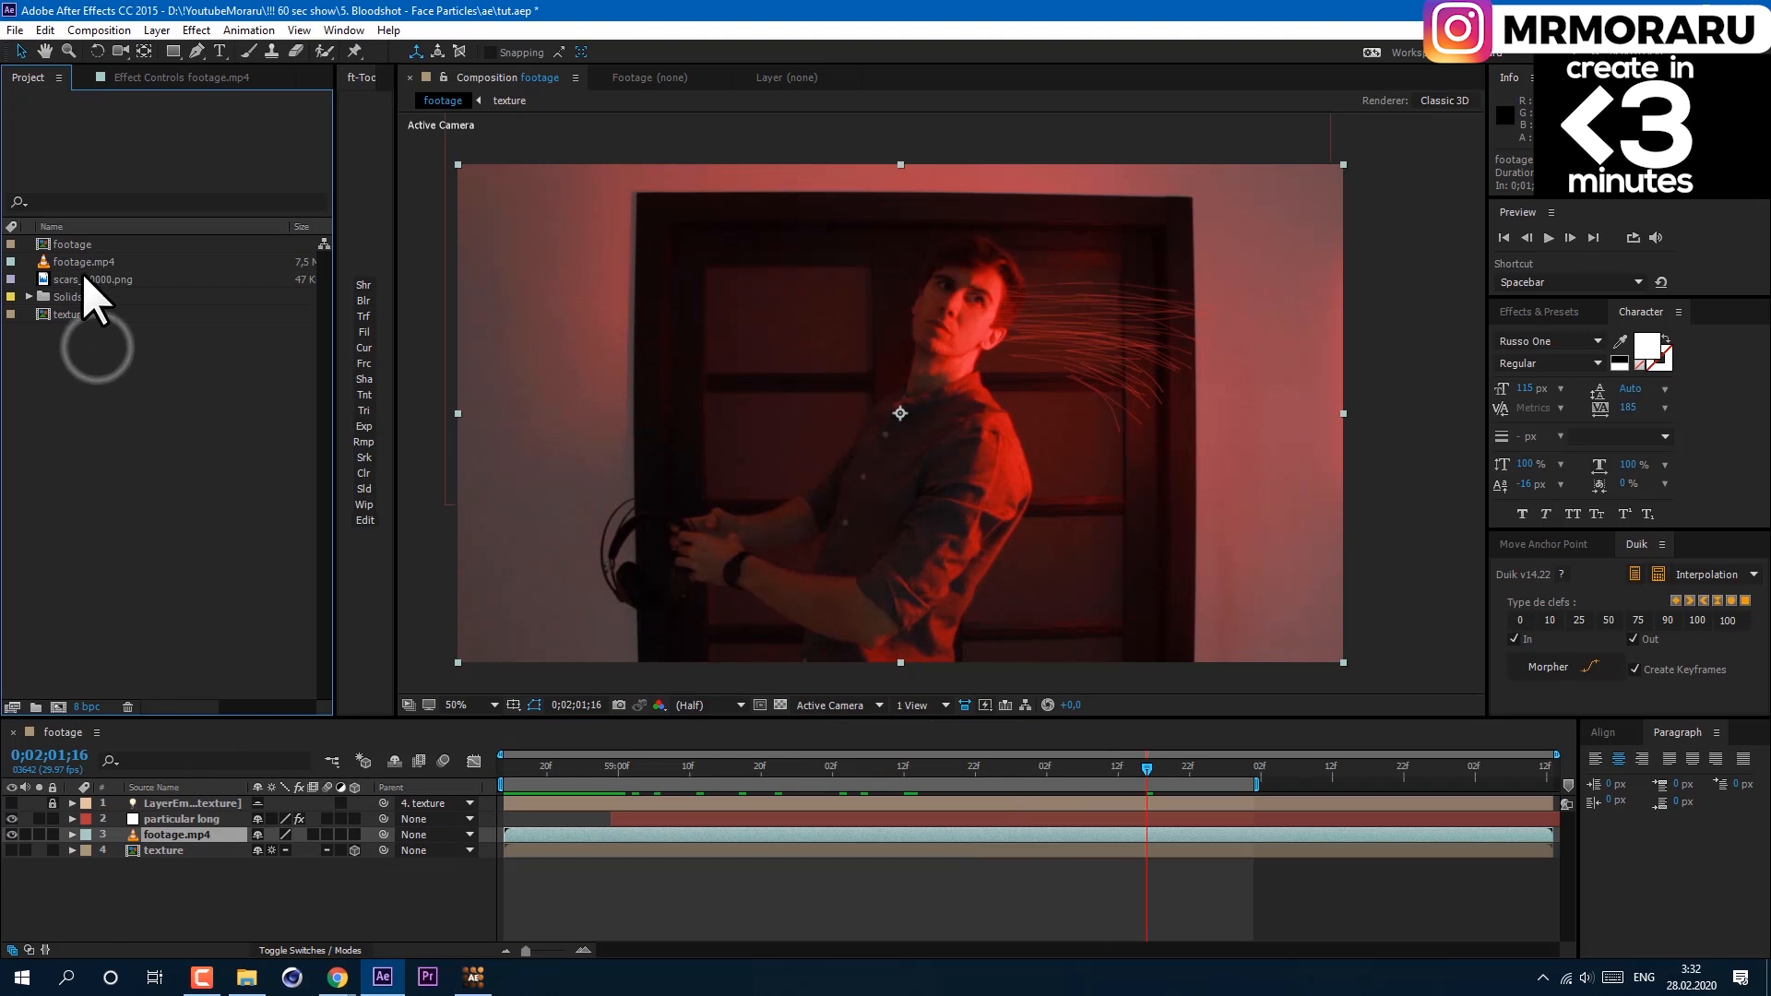
{"action": "left_click_drag", "start_coordinate": [83, 278], "coordinate": [57, 705]}
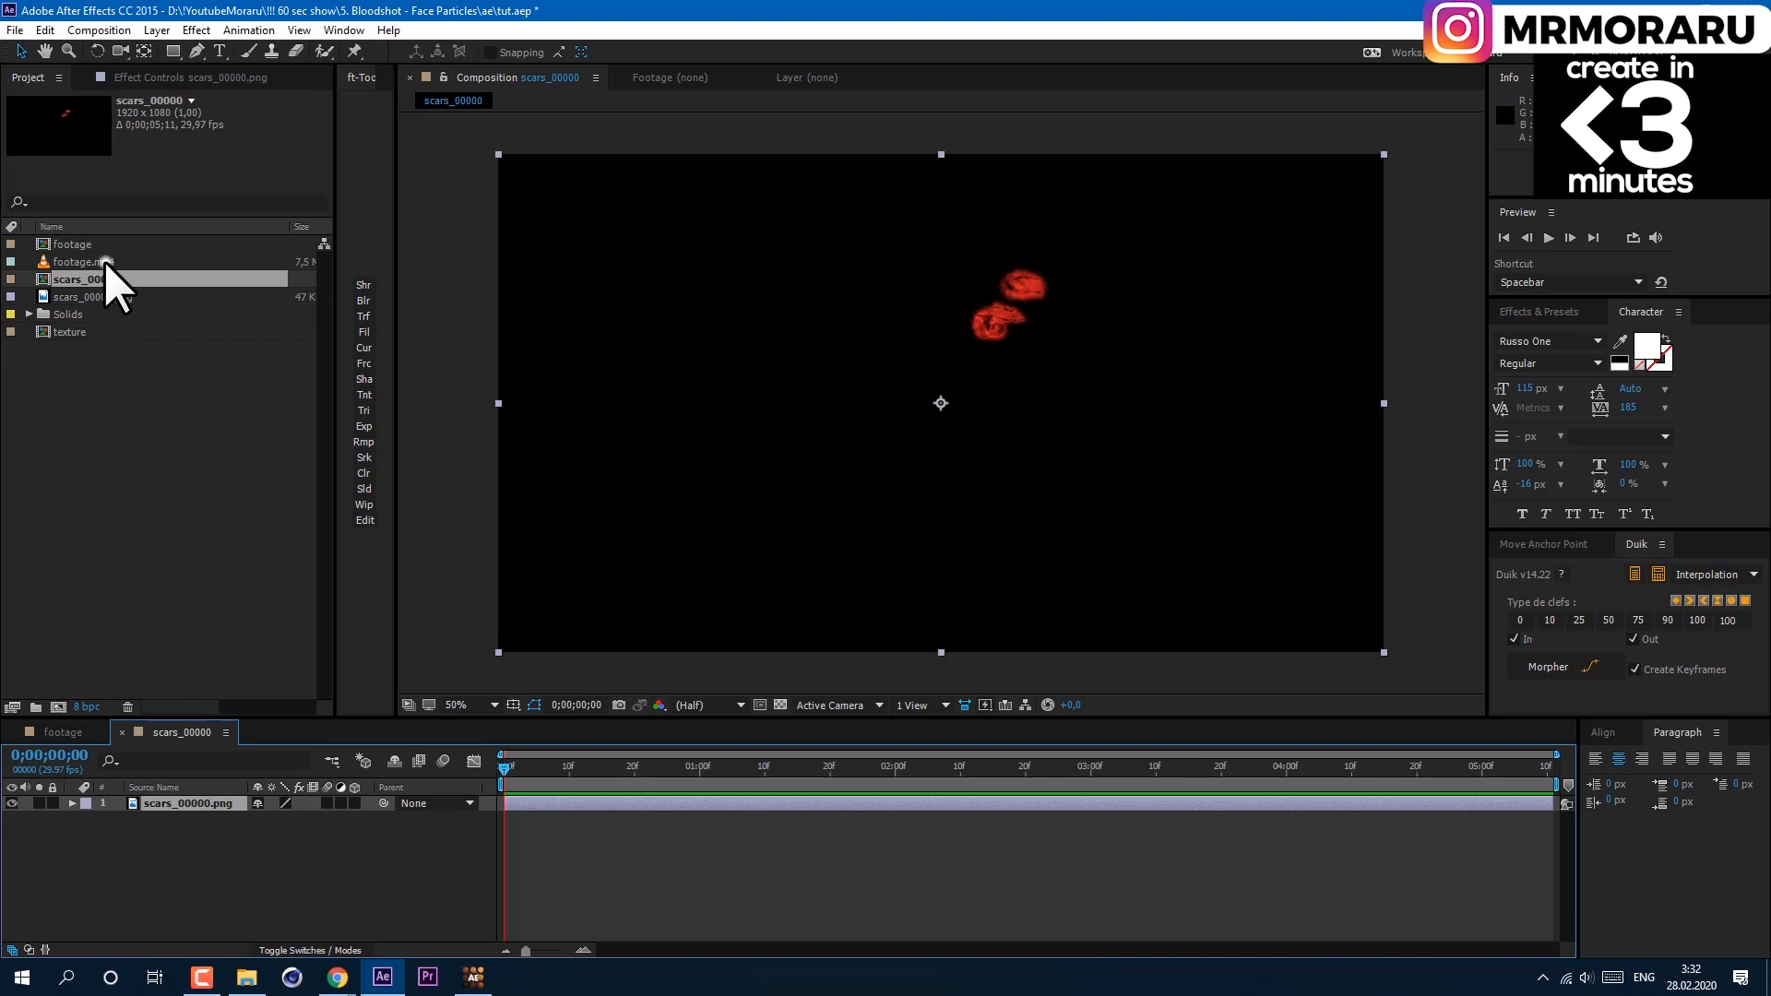
{"action": "left_click_drag", "start_coordinate": [104, 262], "coordinate": [219, 825]}
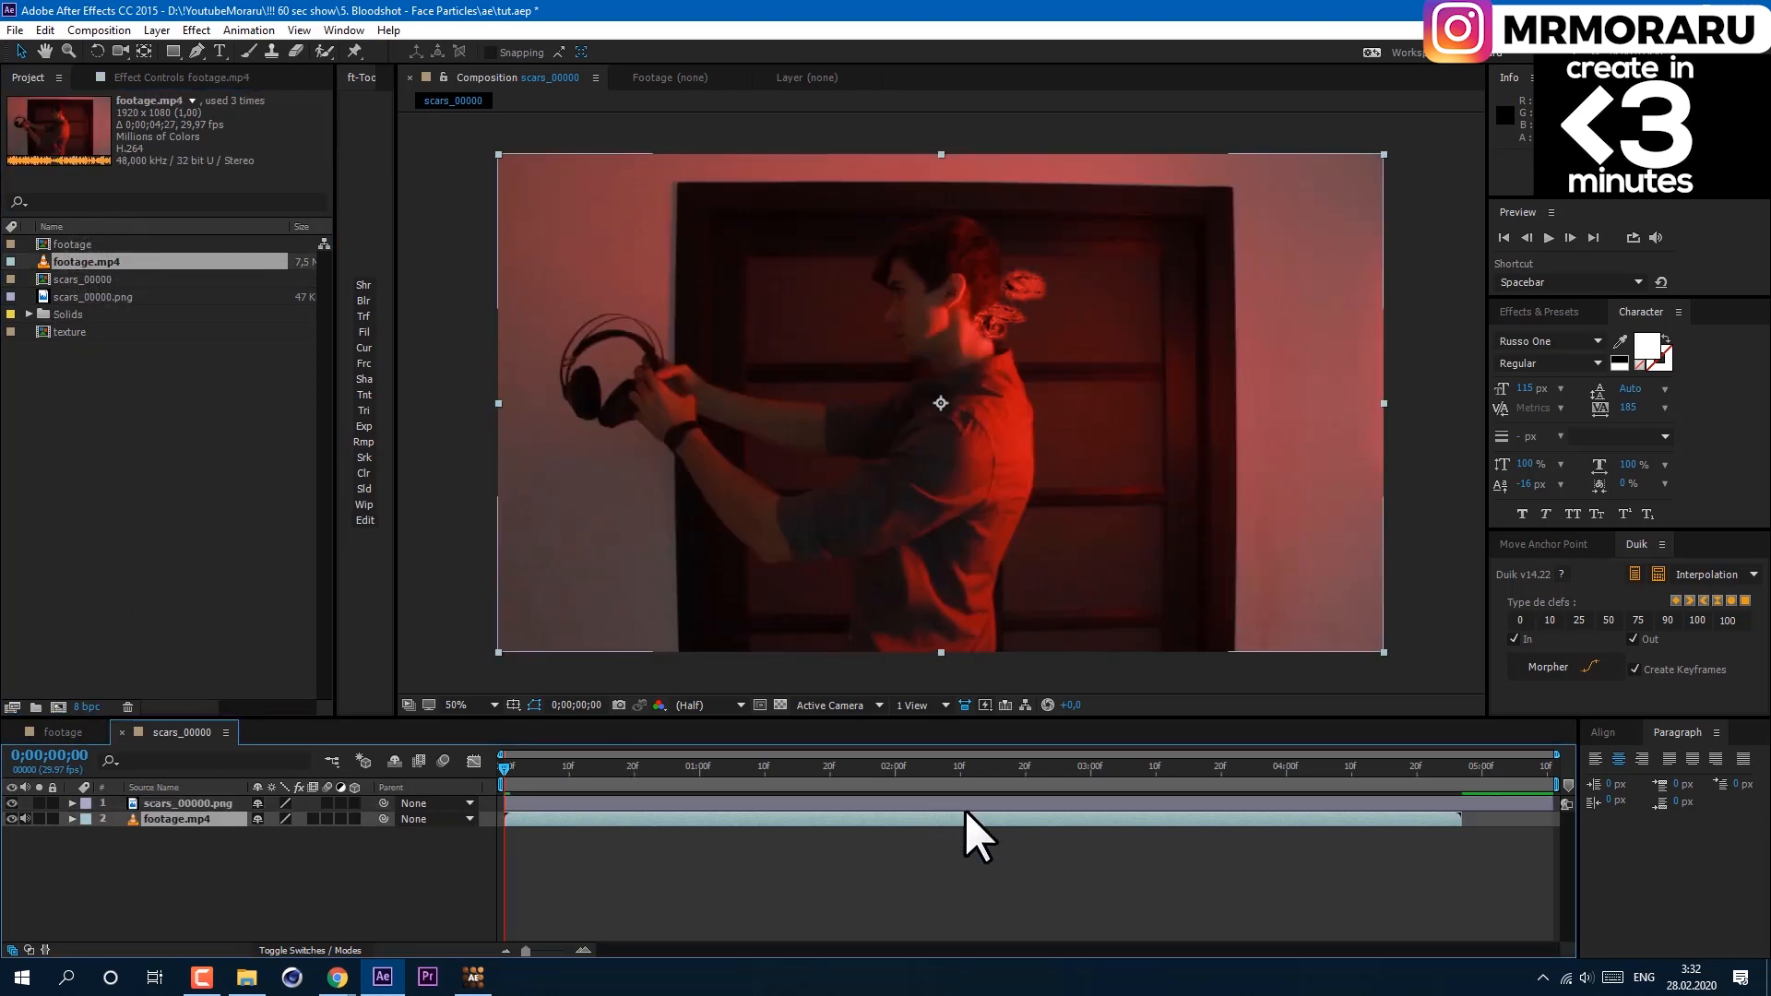
{"action": "left_click_drag", "start_coordinate": [1022, 770], "coordinate": [1095, 777]}
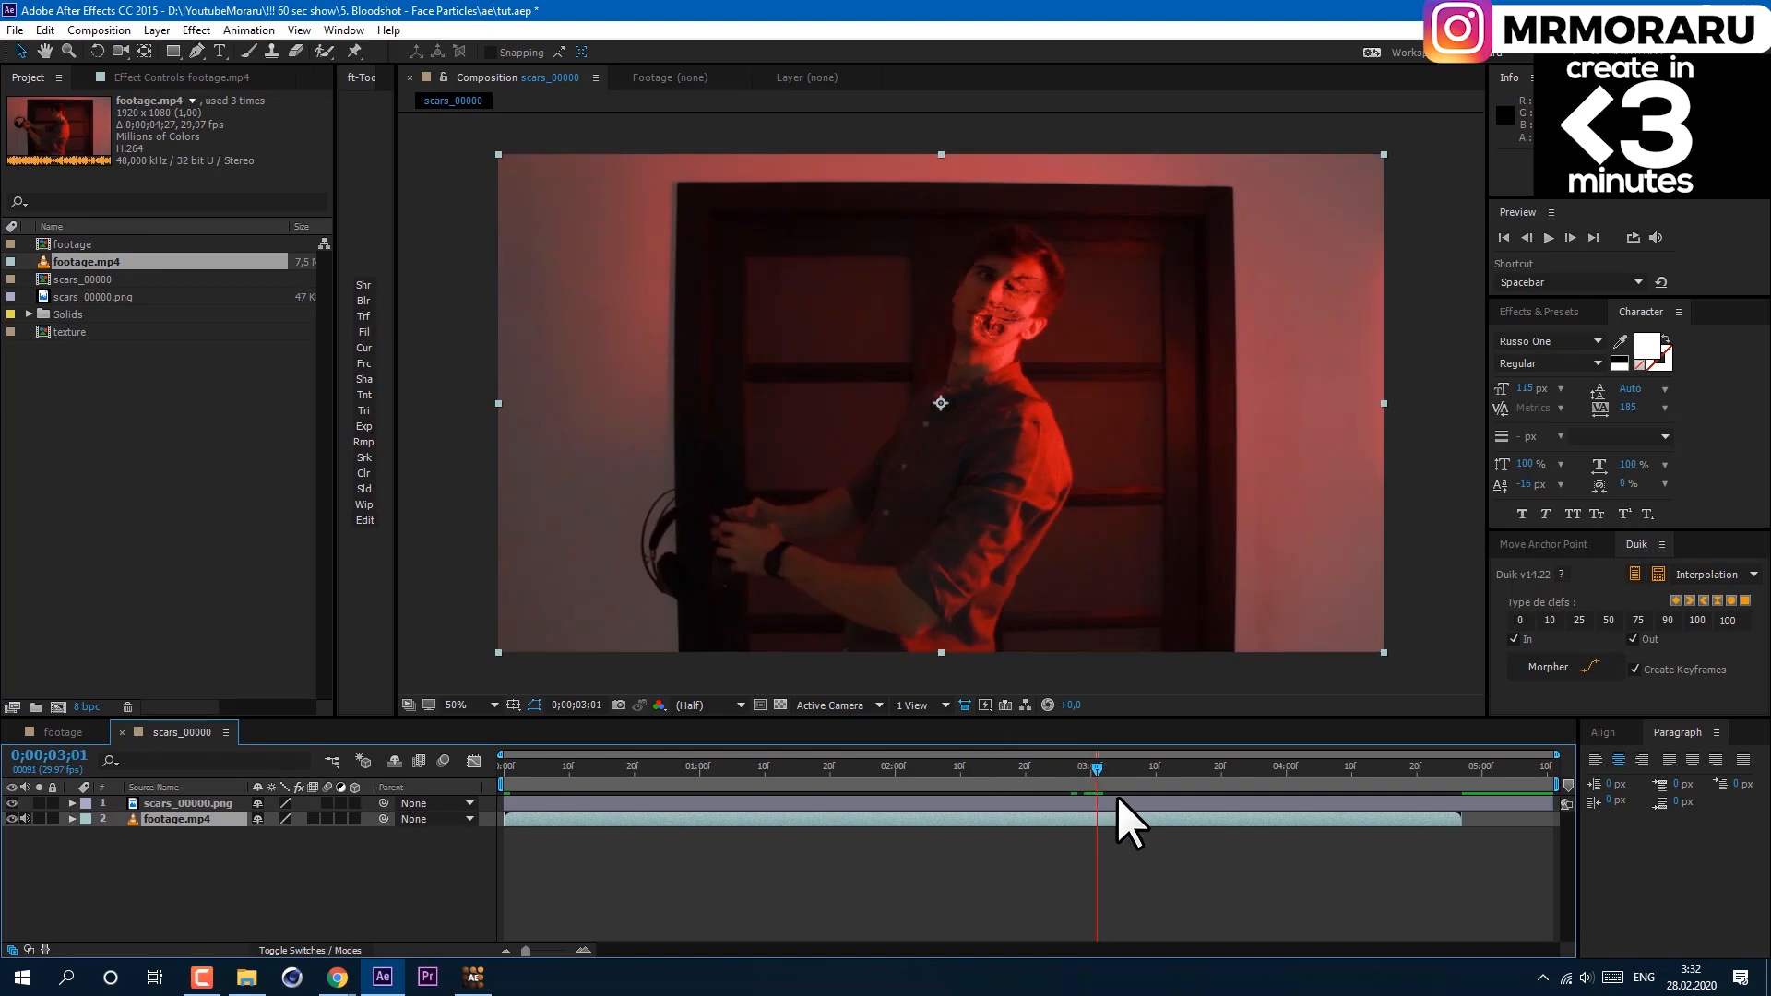
{"action": "key", "text": "period"}
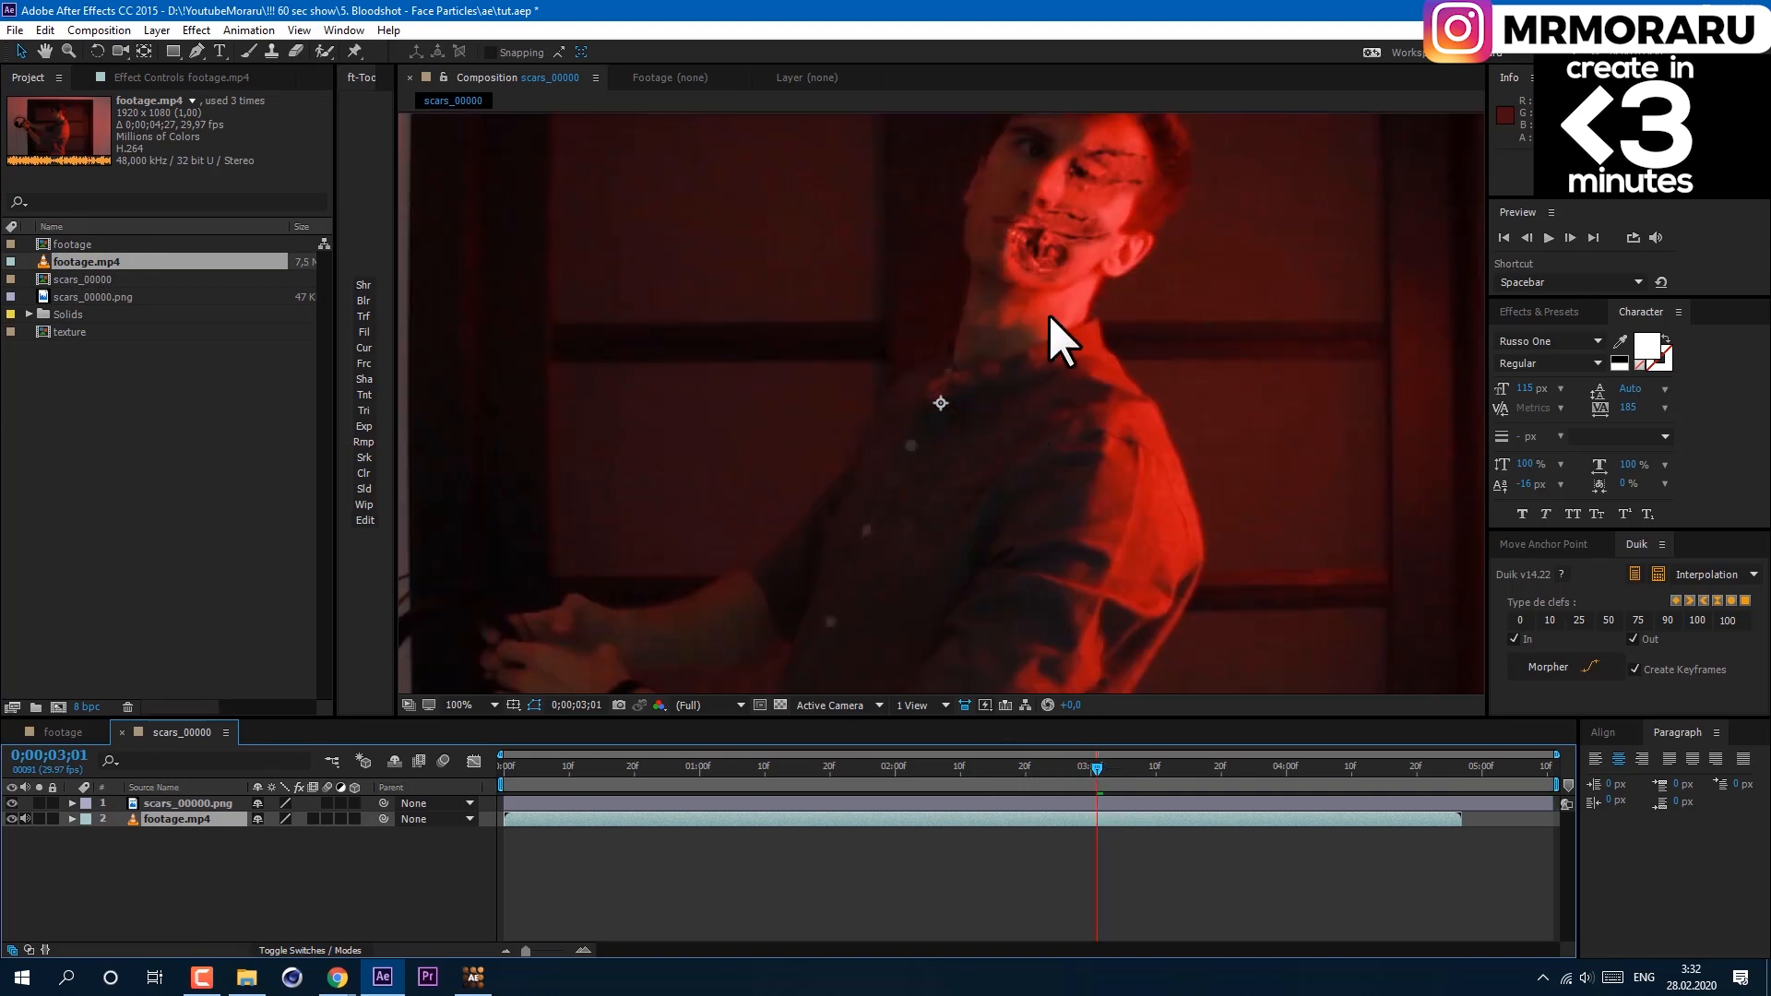
Nudge the layers so the scar image lines up over the man's face.
{"action": "left_click_drag", "start_coordinate": [1054, 241], "coordinate": [1061, 244]}
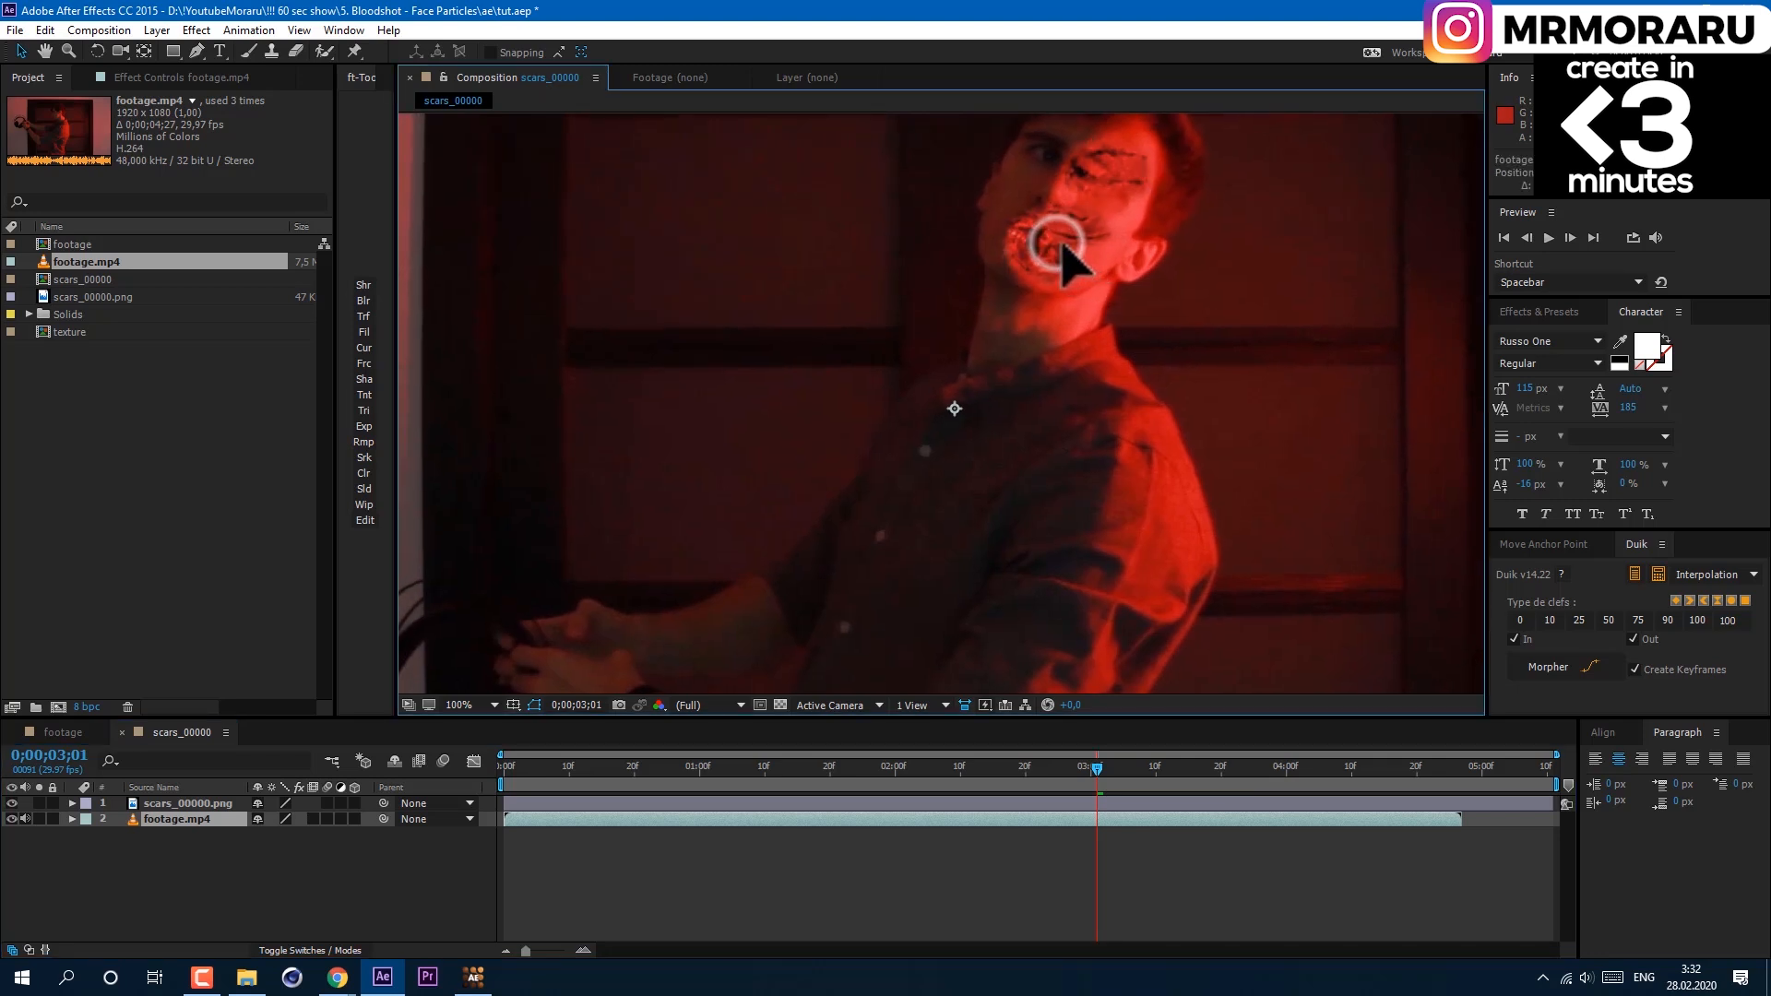
{"action": "left_click", "coordinate": [1094, 807]}
{"action": "mouse_move", "coordinate": [1075, 267]}
{"action": "left_mouse_down"}
{"action": "mouse_move", "coordinate": [1087, 284]}
{"action": "mouse_move", "coordinate": [1077, 272]}
{"action": "left_mouse_up"}
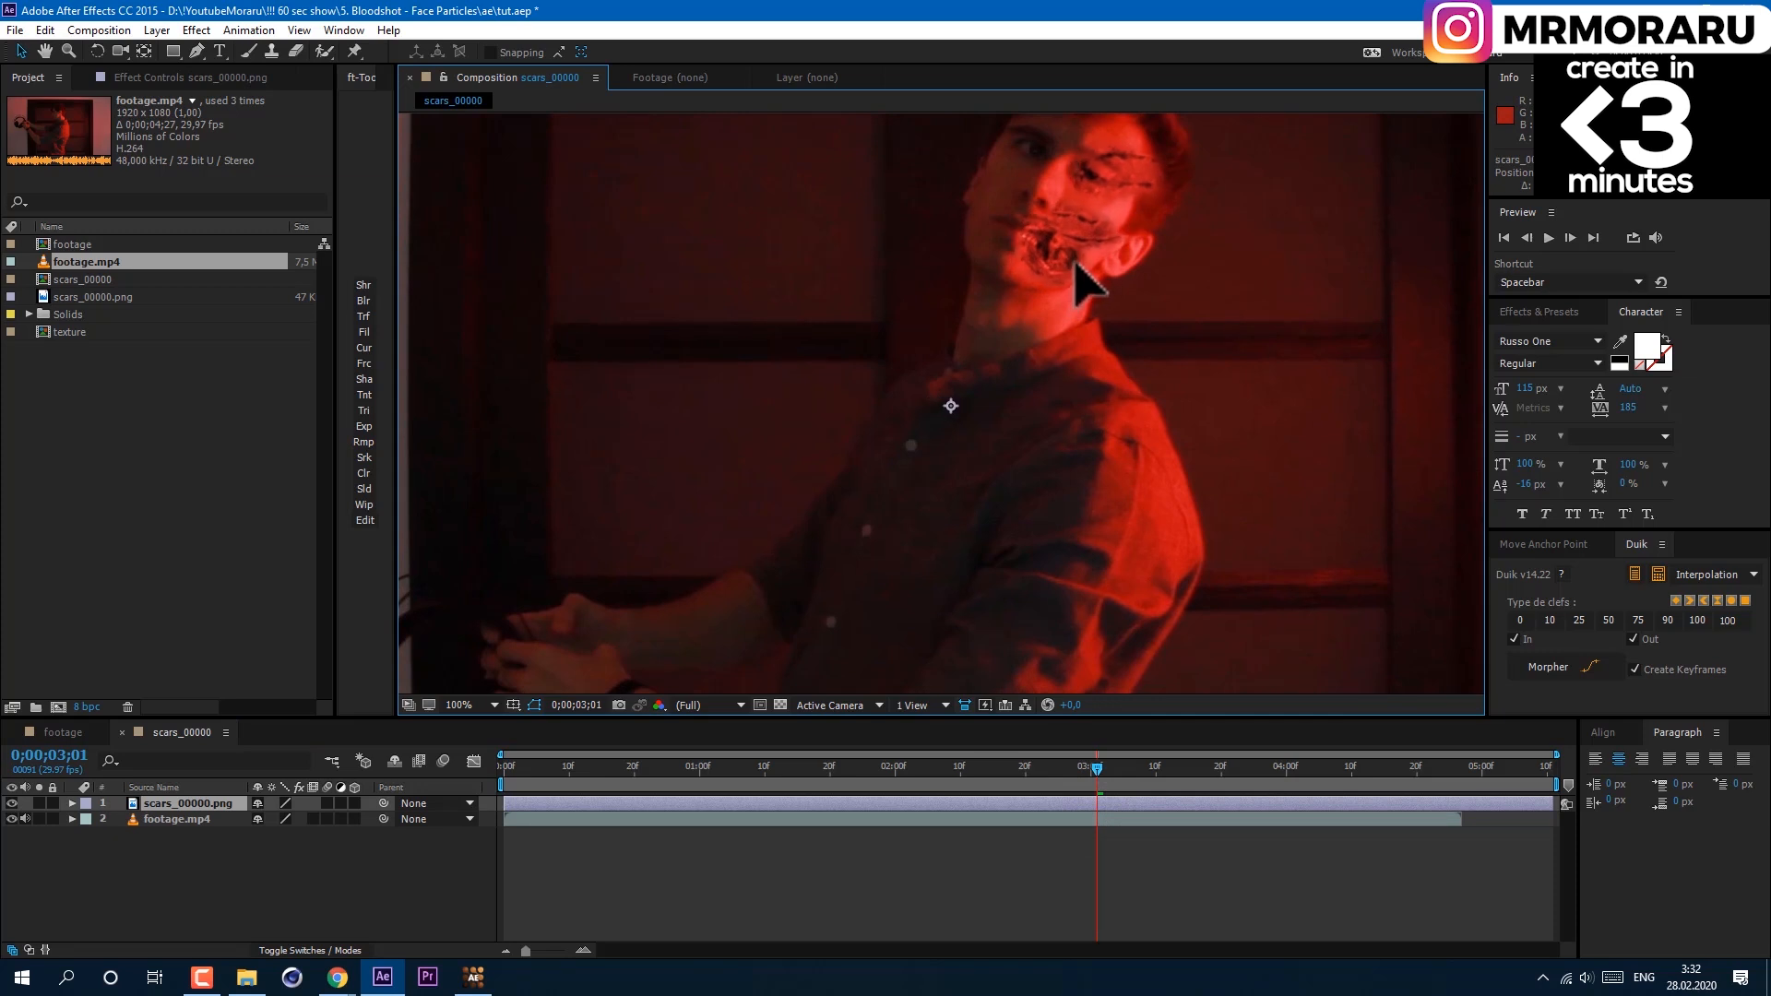
Hide the footage in the scars comp, add scars_00000 as layer 2 of the footage comp and paste the mocha data.
{"action": "left_click", "coordinate": [14, 834]}
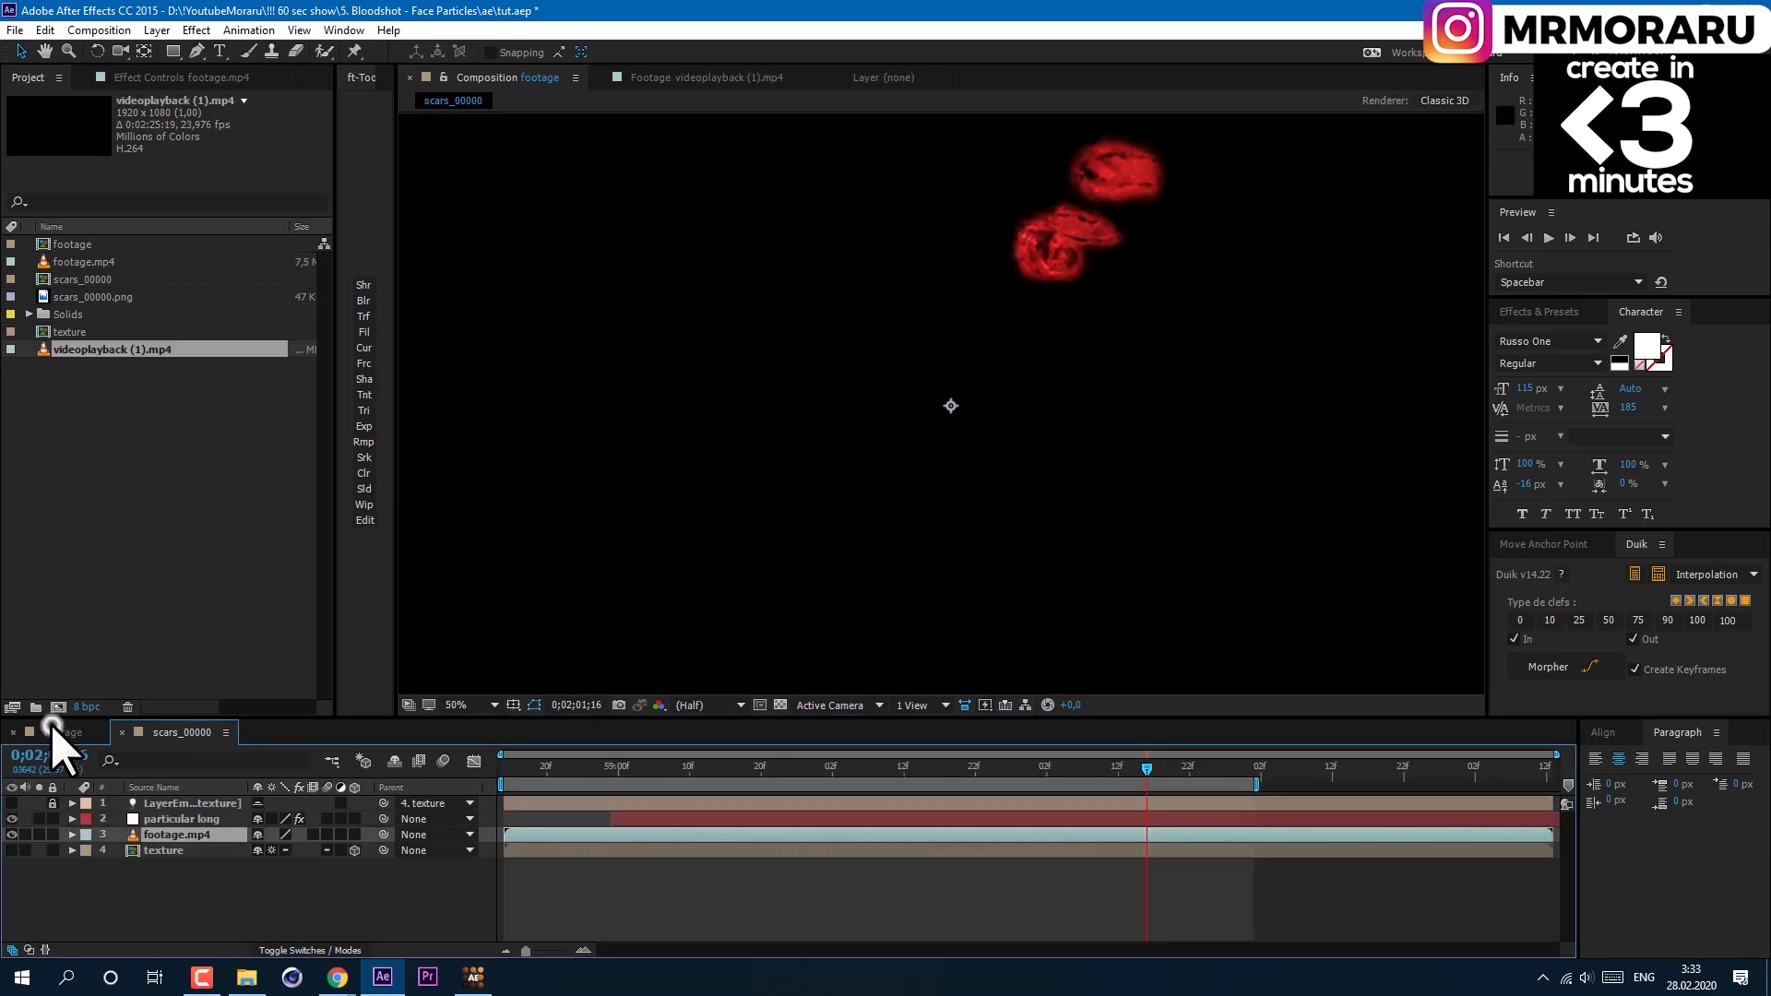
{"action": "left_click", "coordinate": [52, 731]}
{"action": "mouse_move", "coordinate": [86, 279]}
{"action": "left_mouse_down"}
{"action": "mouse_move", "coordinate": [186, 852]}
{"action": "mouse_move", "coordinate": [194, 811]}
{"action": "left_mouse_up"}
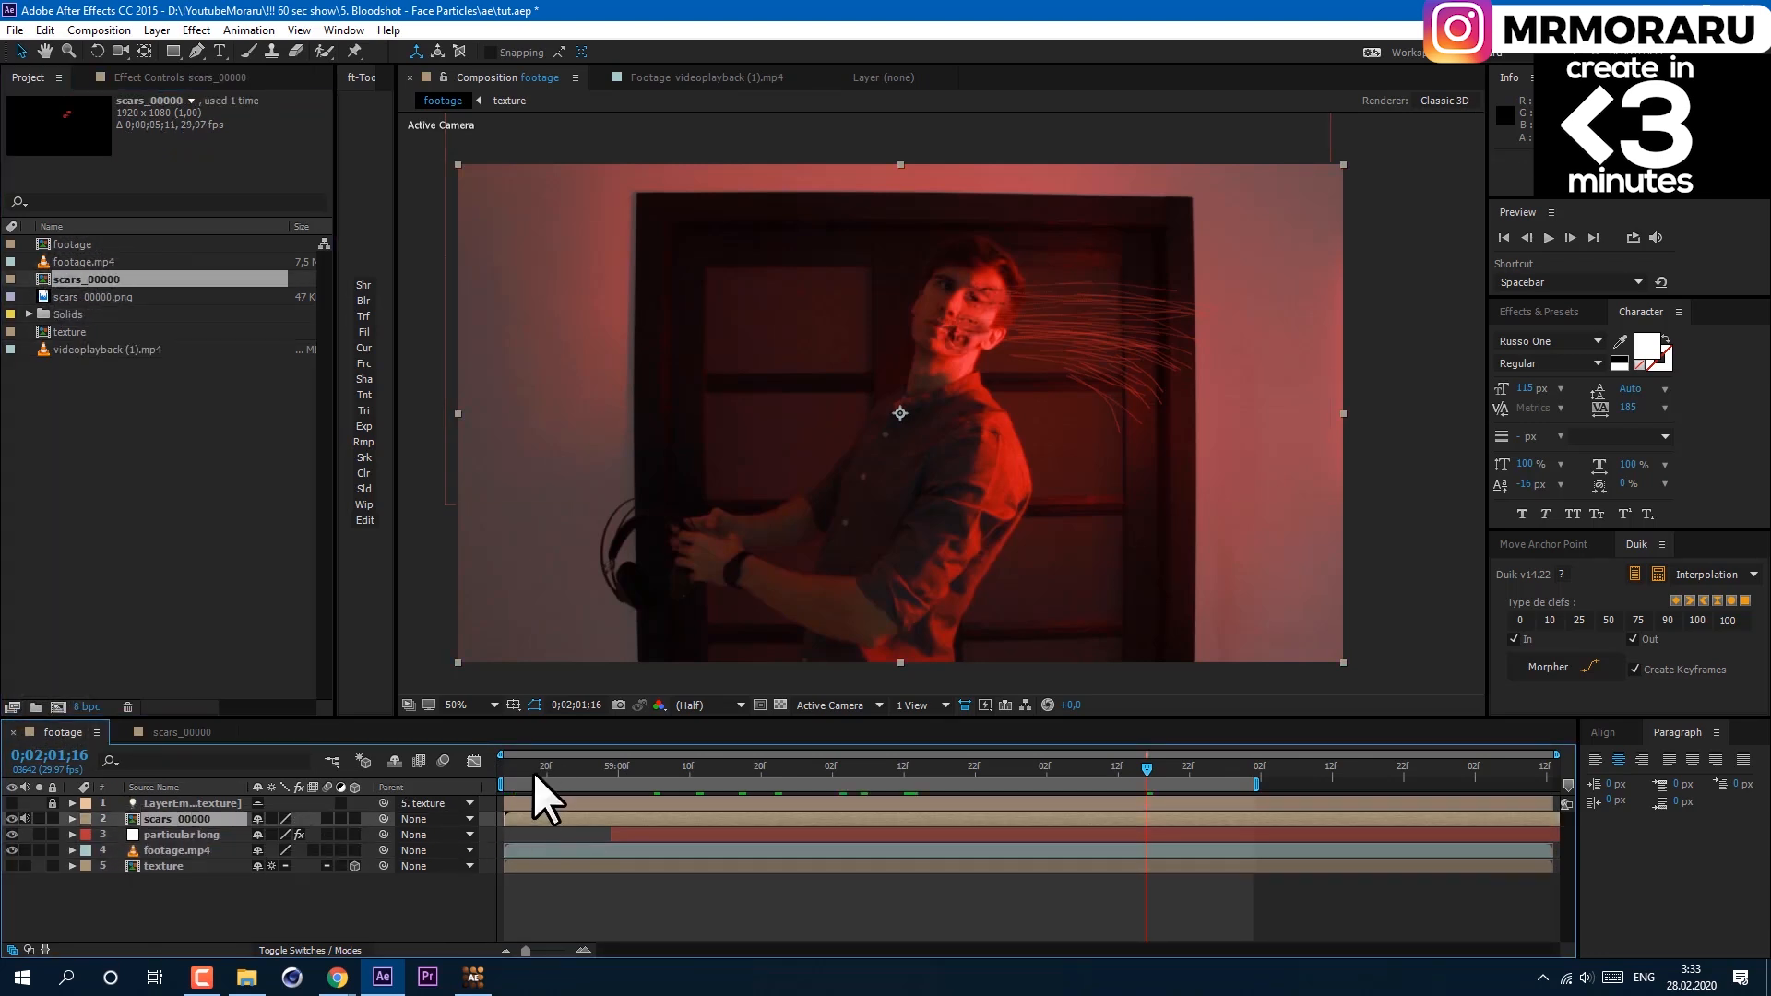
{"action": "left_click_drag", "start_coordinate": [532, 771], "coordinate": [473, 778]}
{"action": "left_click", "coordinate": [48, 29]}
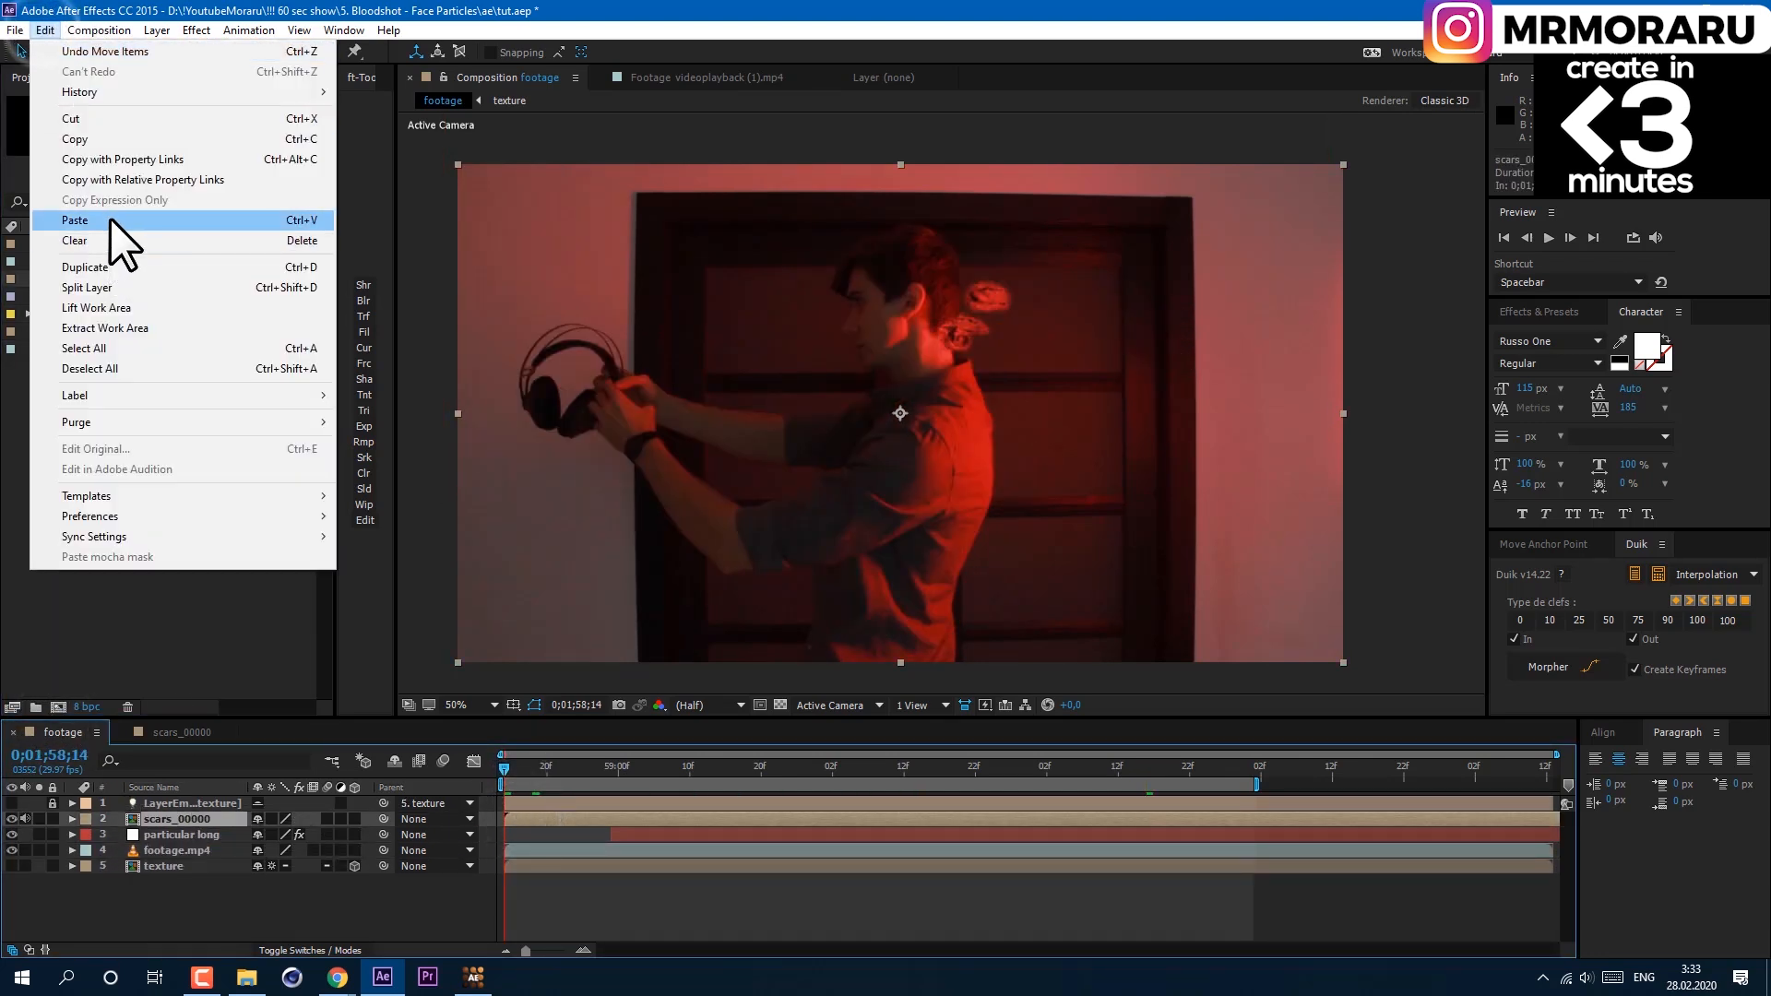
{"action": "left_click", "coordinate": [63, 222]}
Keyframe the scars layer's opacity fading from 0% up to 100%.
{"action": "left_click", "coordinate": [703, 766]}
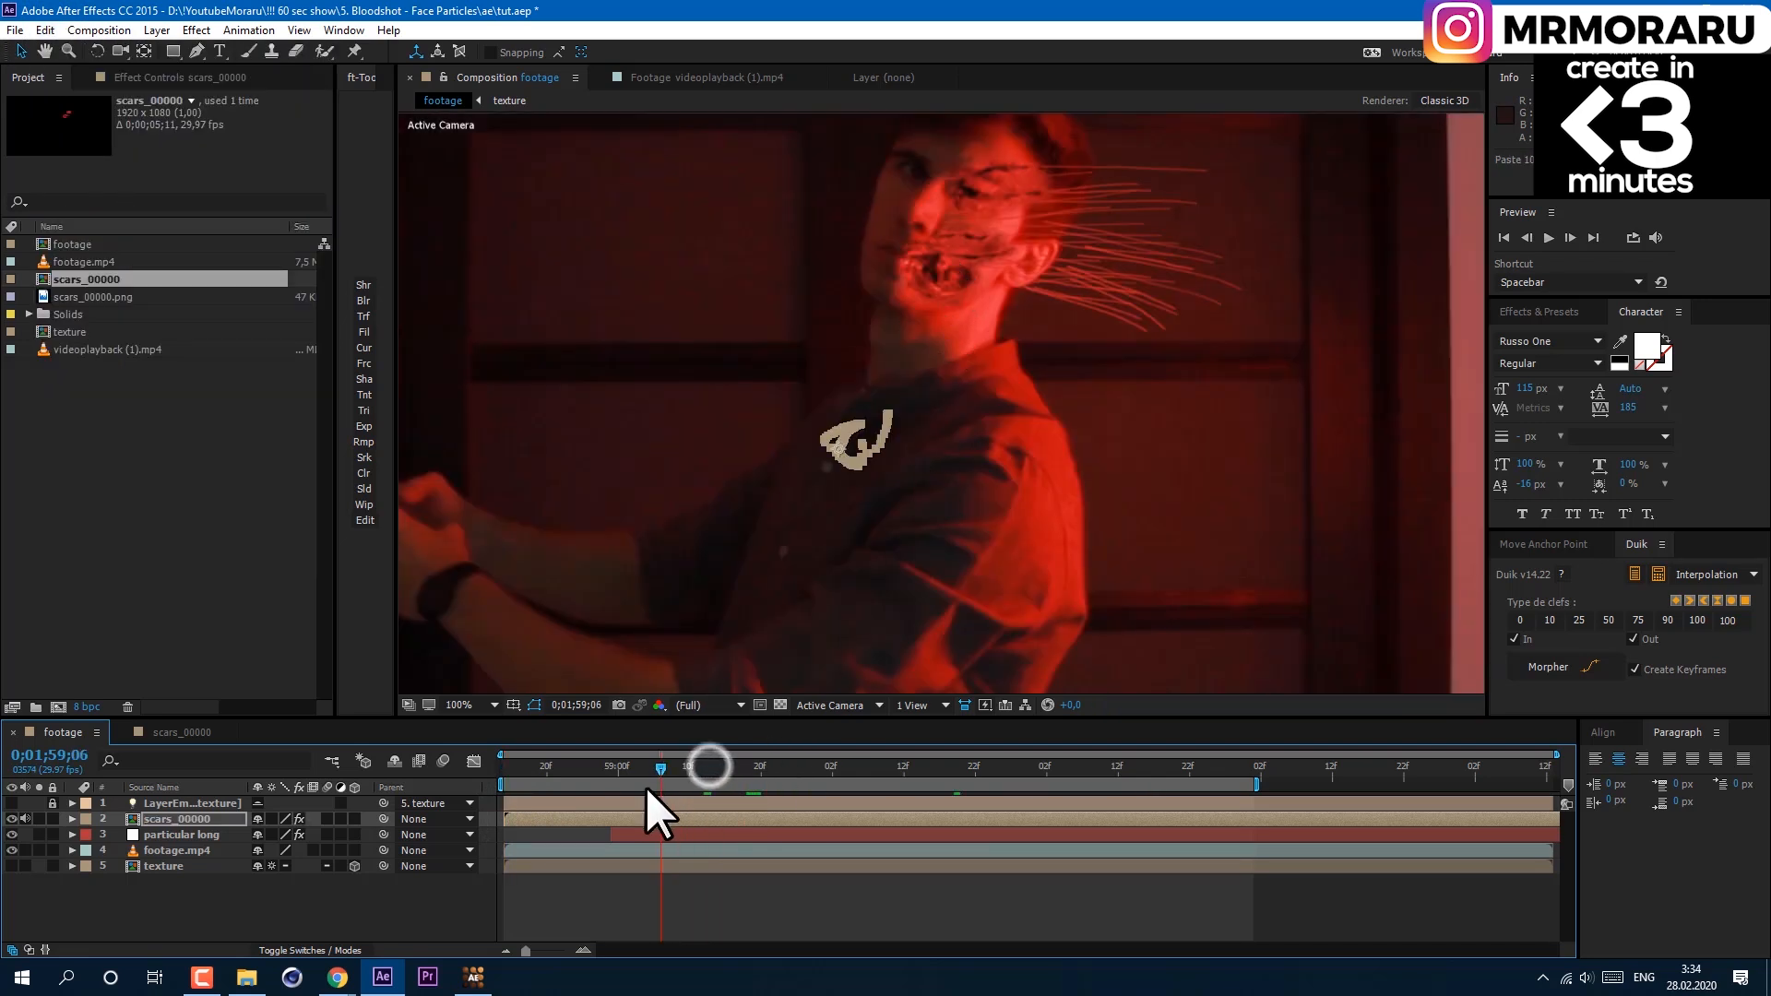
{"action": "key", "text": "t"}
{"action": "left_click", "coordinate": [124, 835]}
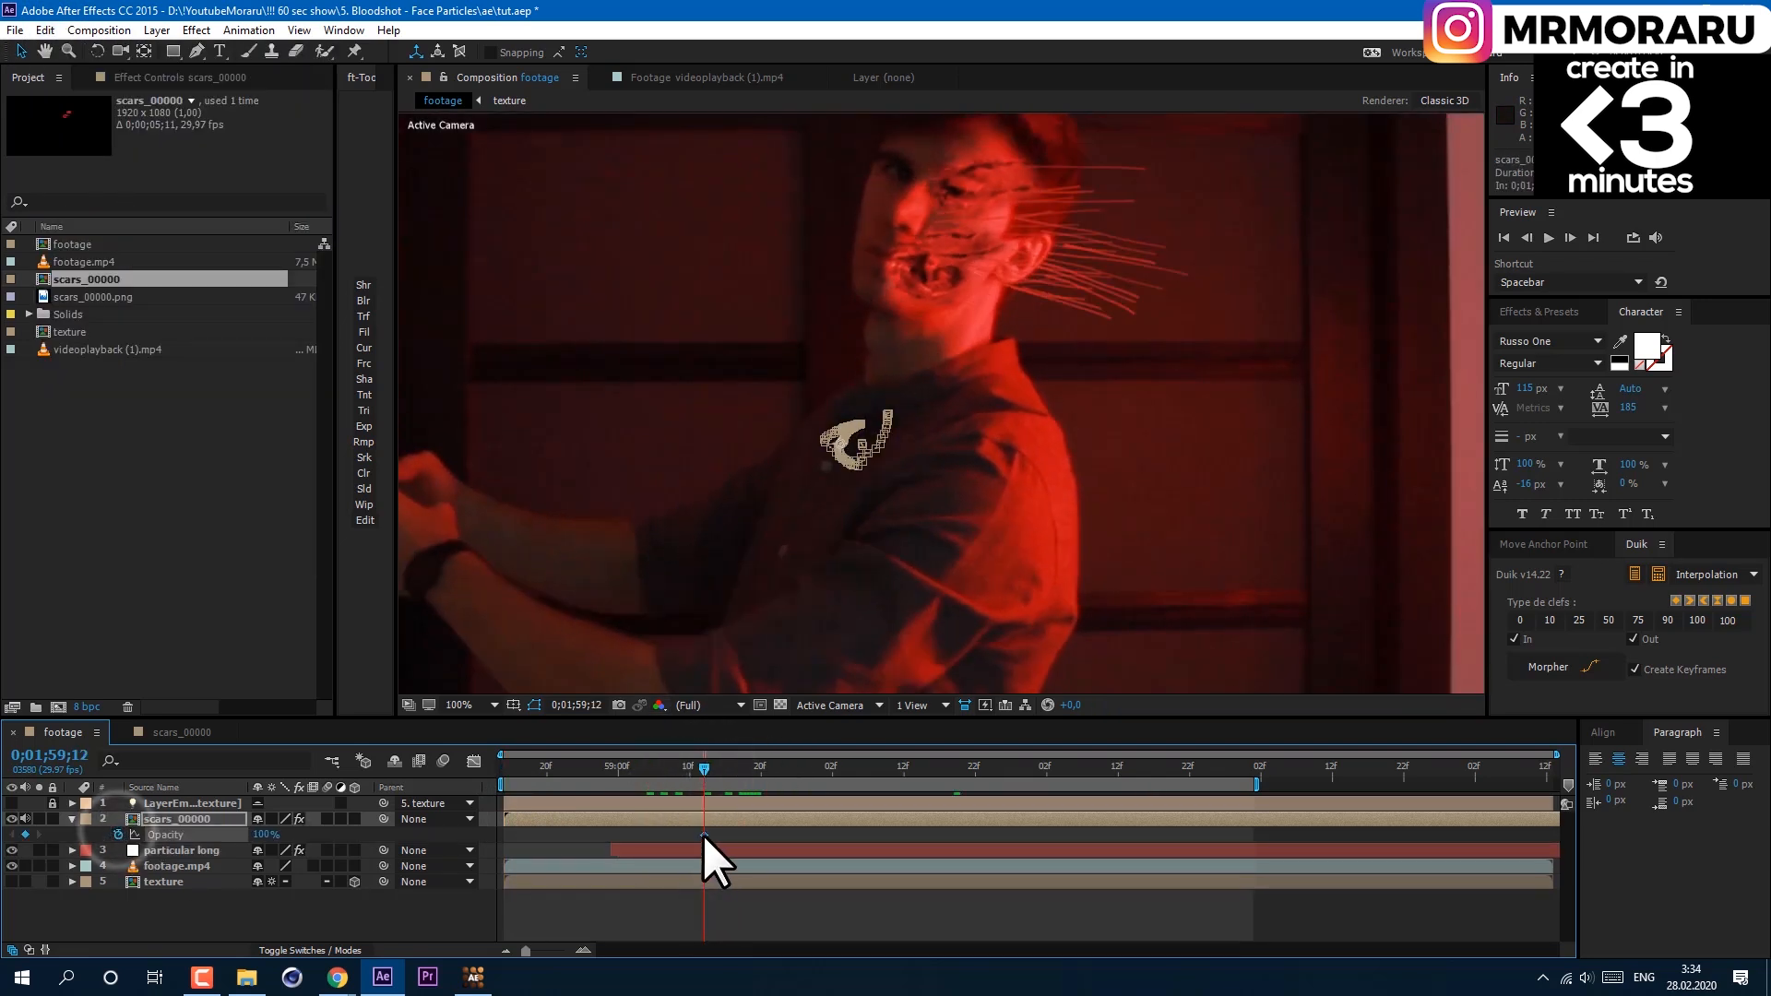
{"action": "left_click_drag", "start_coordinate": [704, 835], "coordinate": [797, 835]}
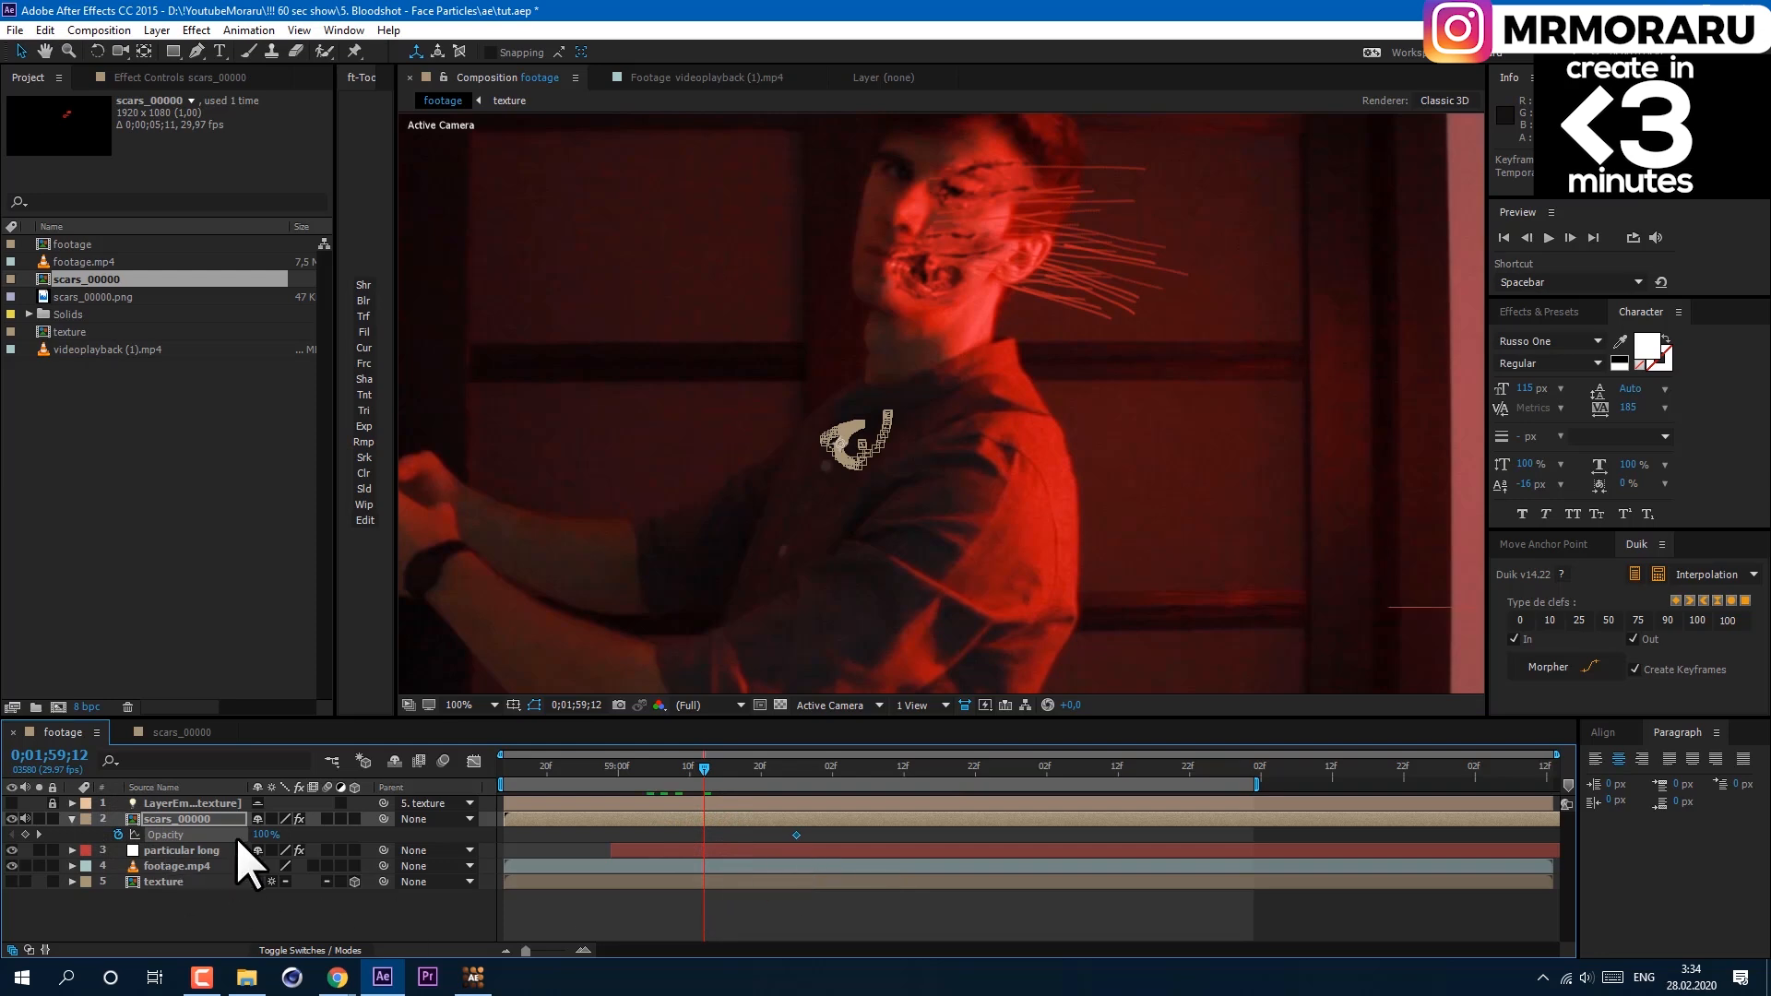
{"action": "left_click", "coordinate": [263, 834]}
{"action": "type", "text": "0"}
{"action": "key", "text": "Return"}
{"action": "left_click", "coordinate": [501, 819]}
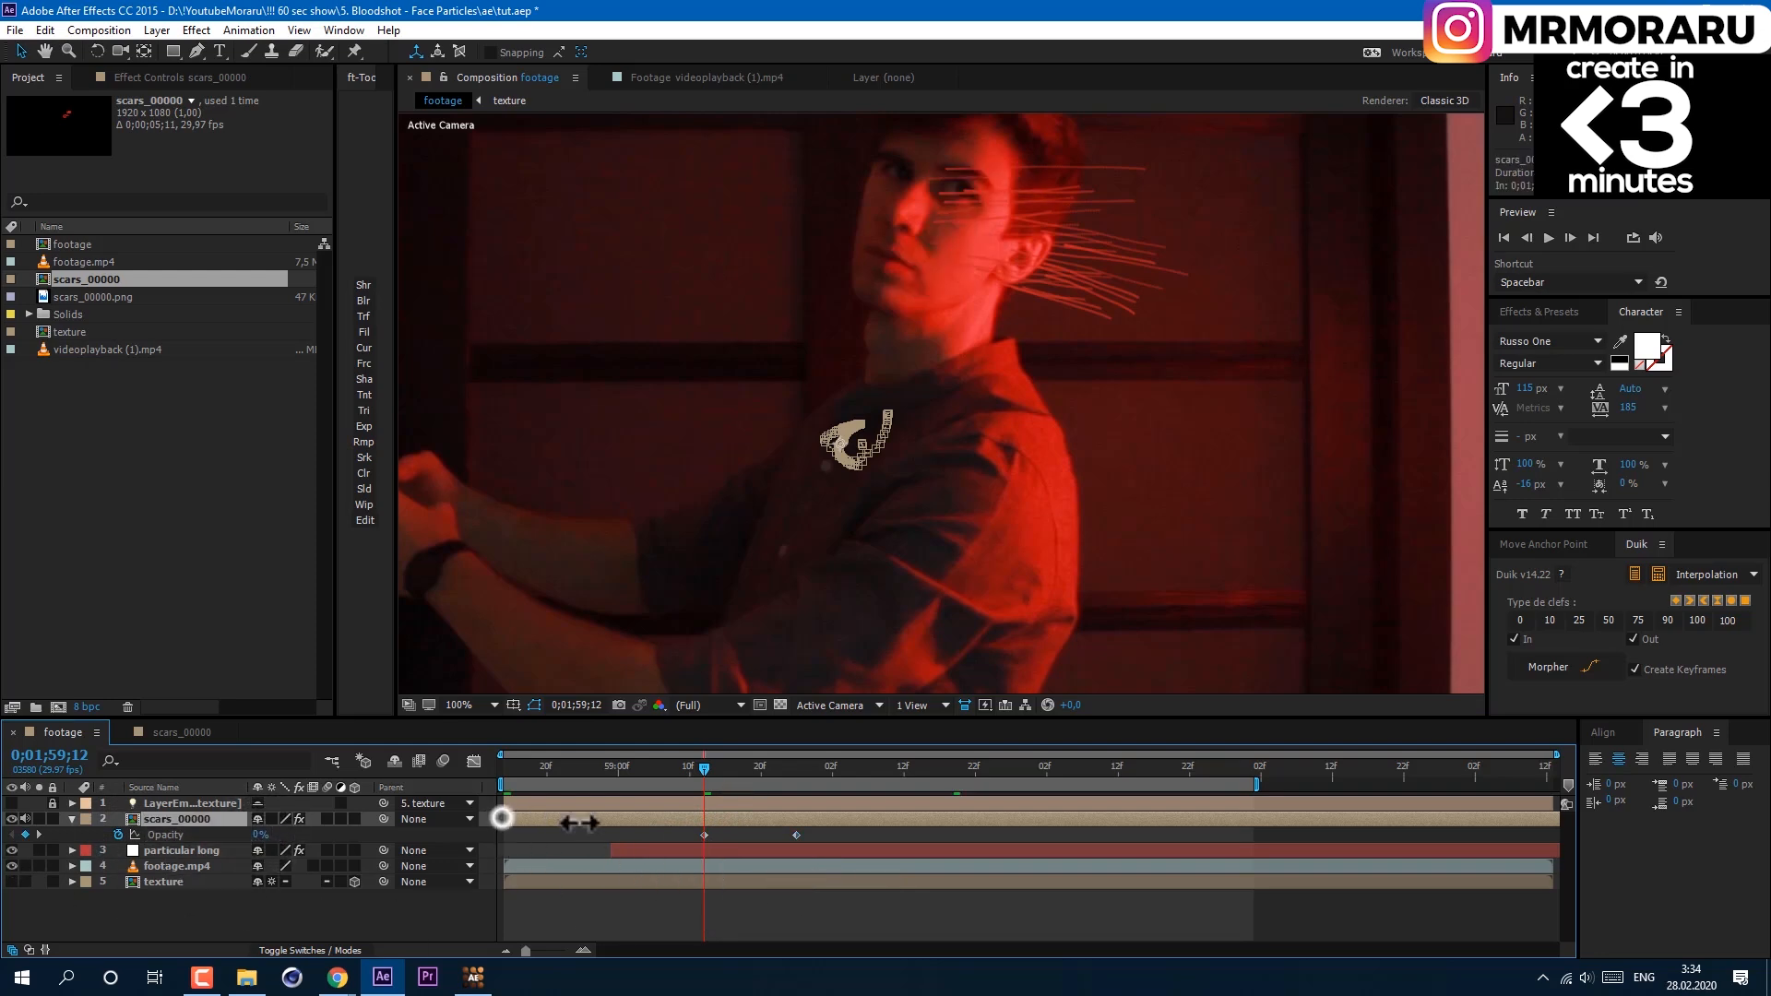
Duplicate the particular long layer and set its auxiliary particles to emit continuously.
{"action": "left_click", "coordinate": [691, 830]}
{"action": "left_click", "coordinate": [50, 29]}
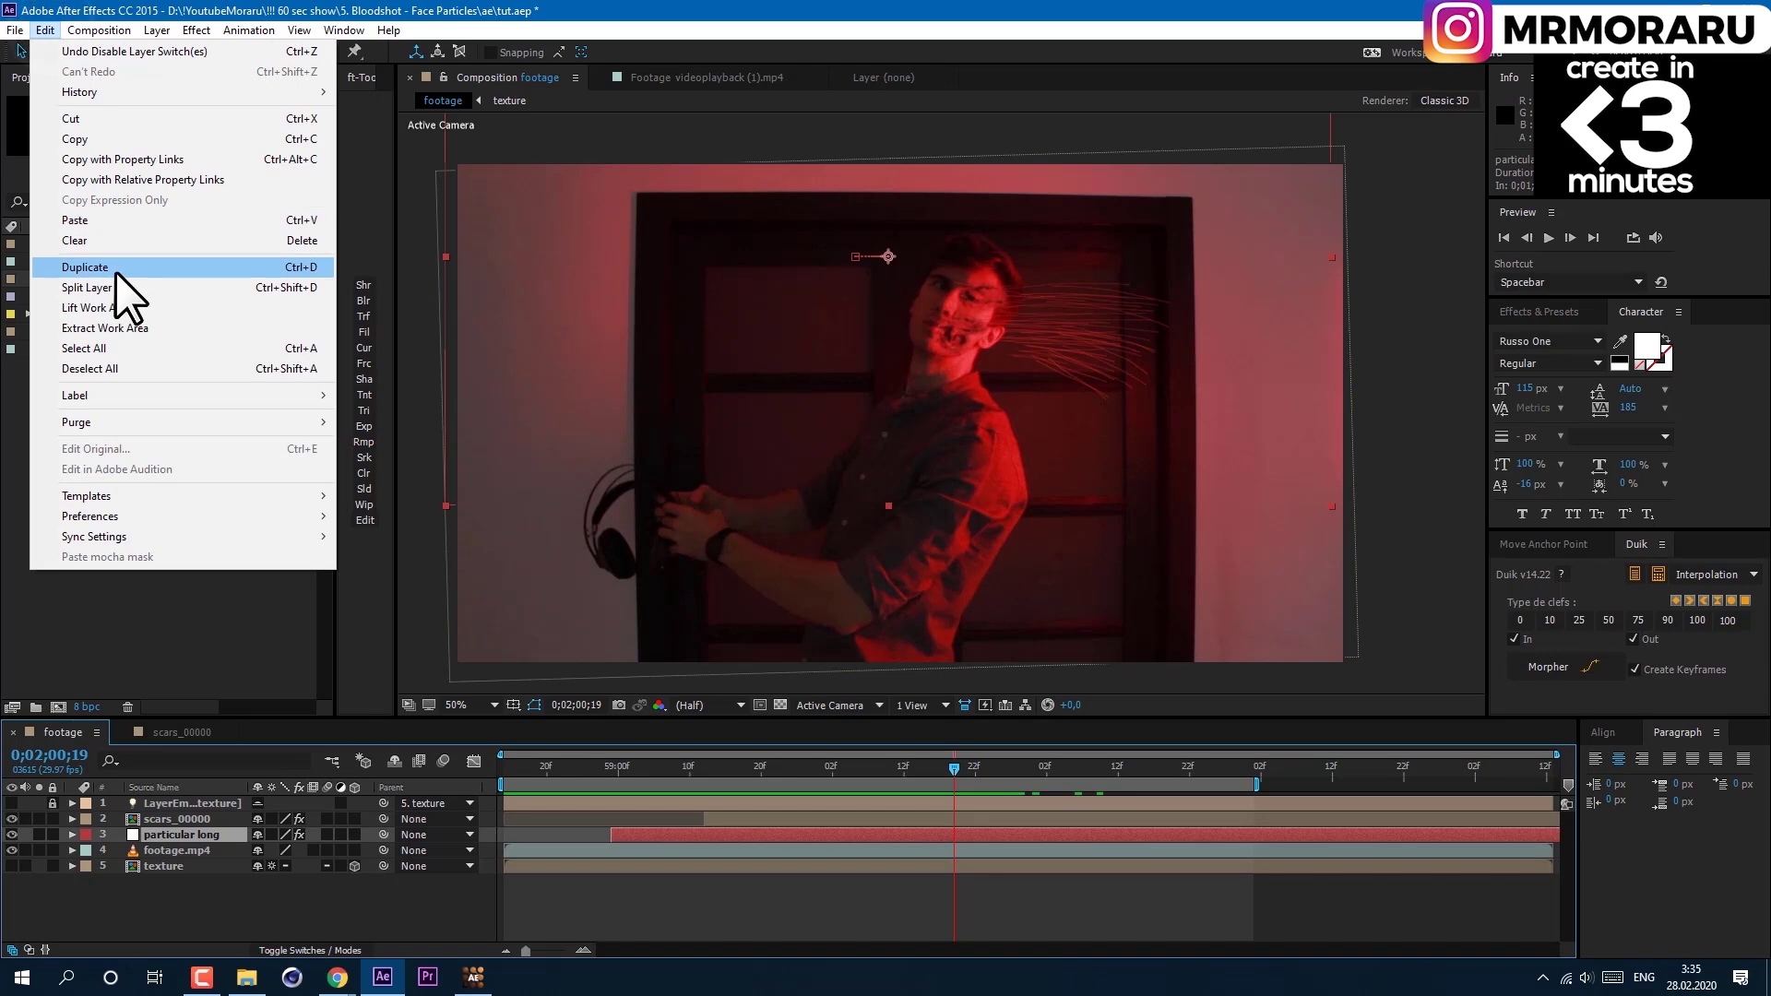
{"action": "left_click", "coordinate": [109, 267]}
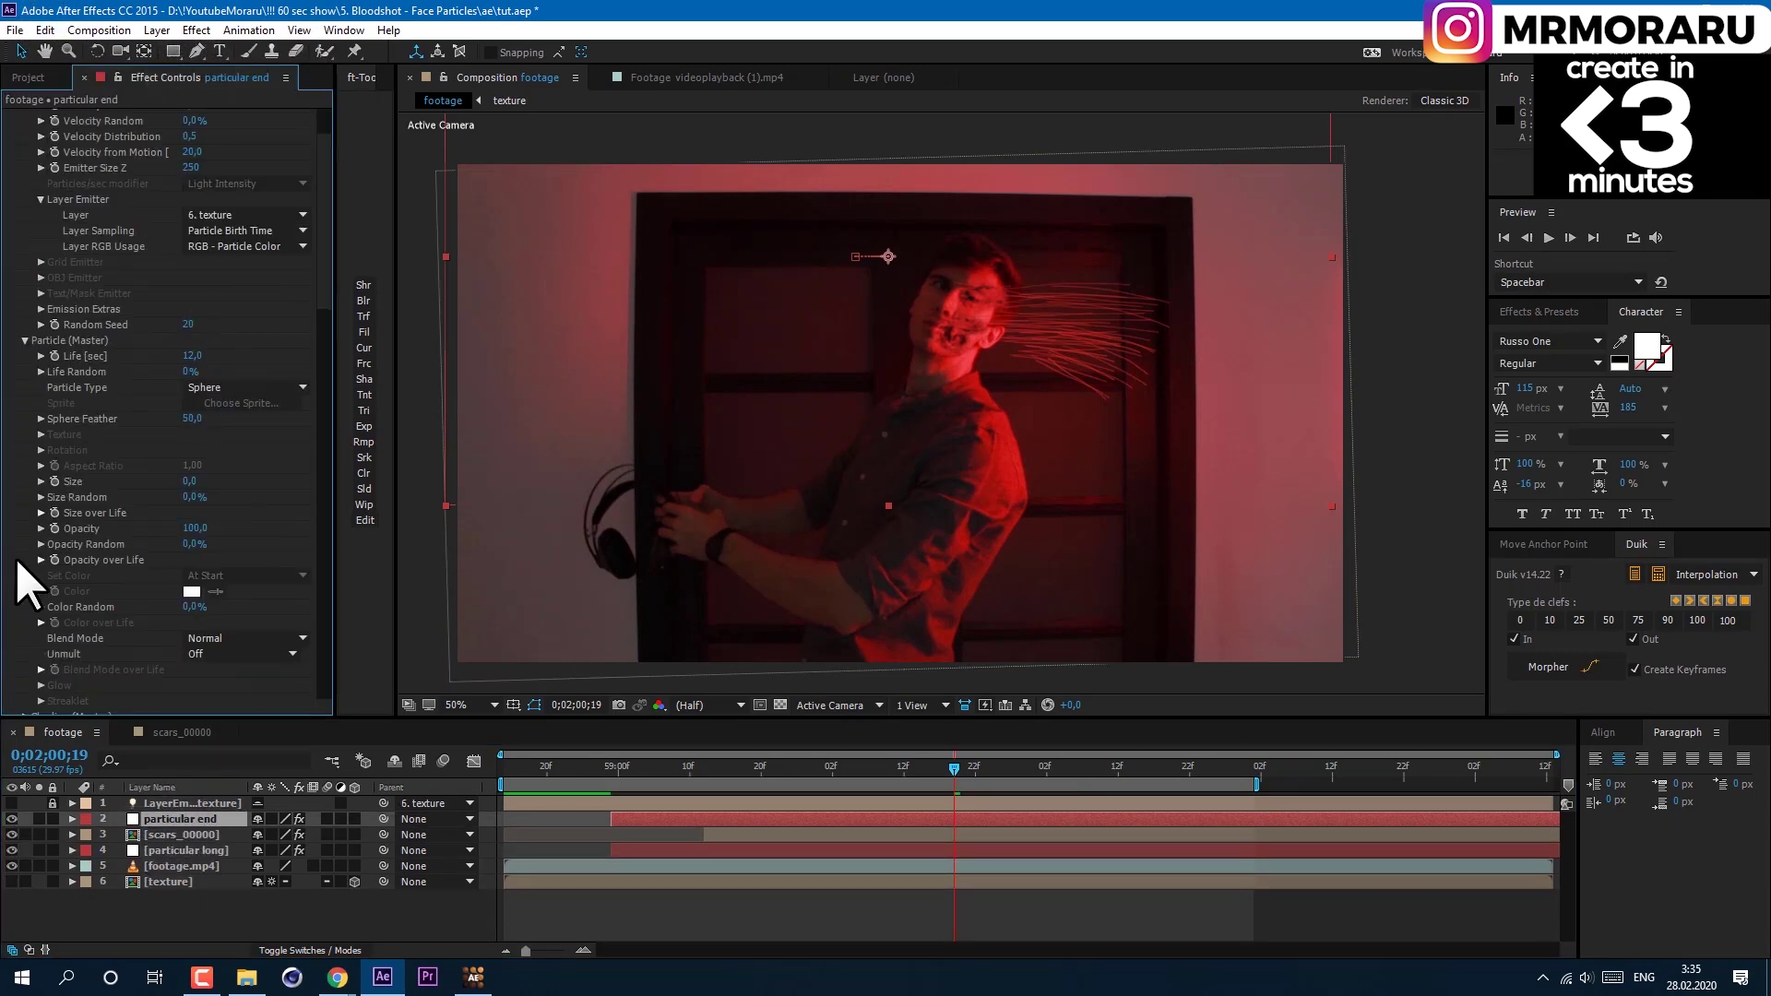
{"action": "scroll", "coordinate": [21, 581], "scroll_direction": "down", "scroll_amount": 10}
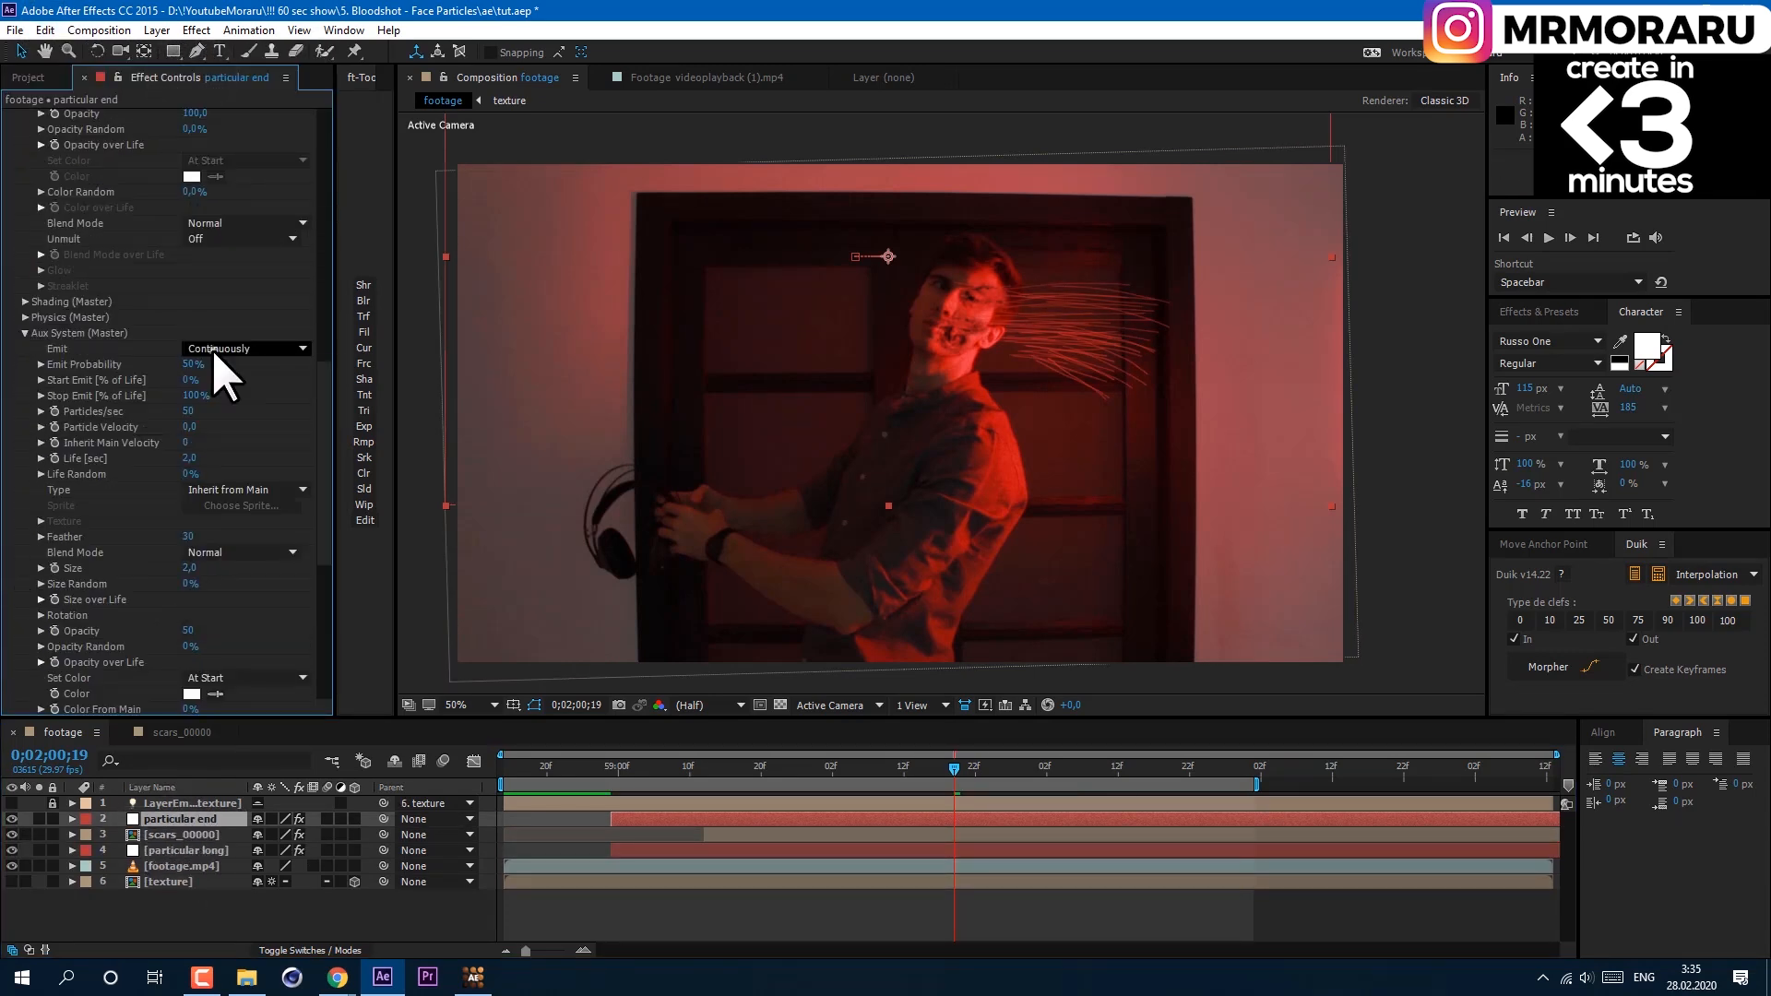
{"action": "left_click", "coordinate": [212, 349]}
{"action": "left_click", "coordinate": [24, 332]}
Make the particles cloudlets with Size 2 and Size Random 77%.
{"action": "left_click", "coordinate": [206, 265]}
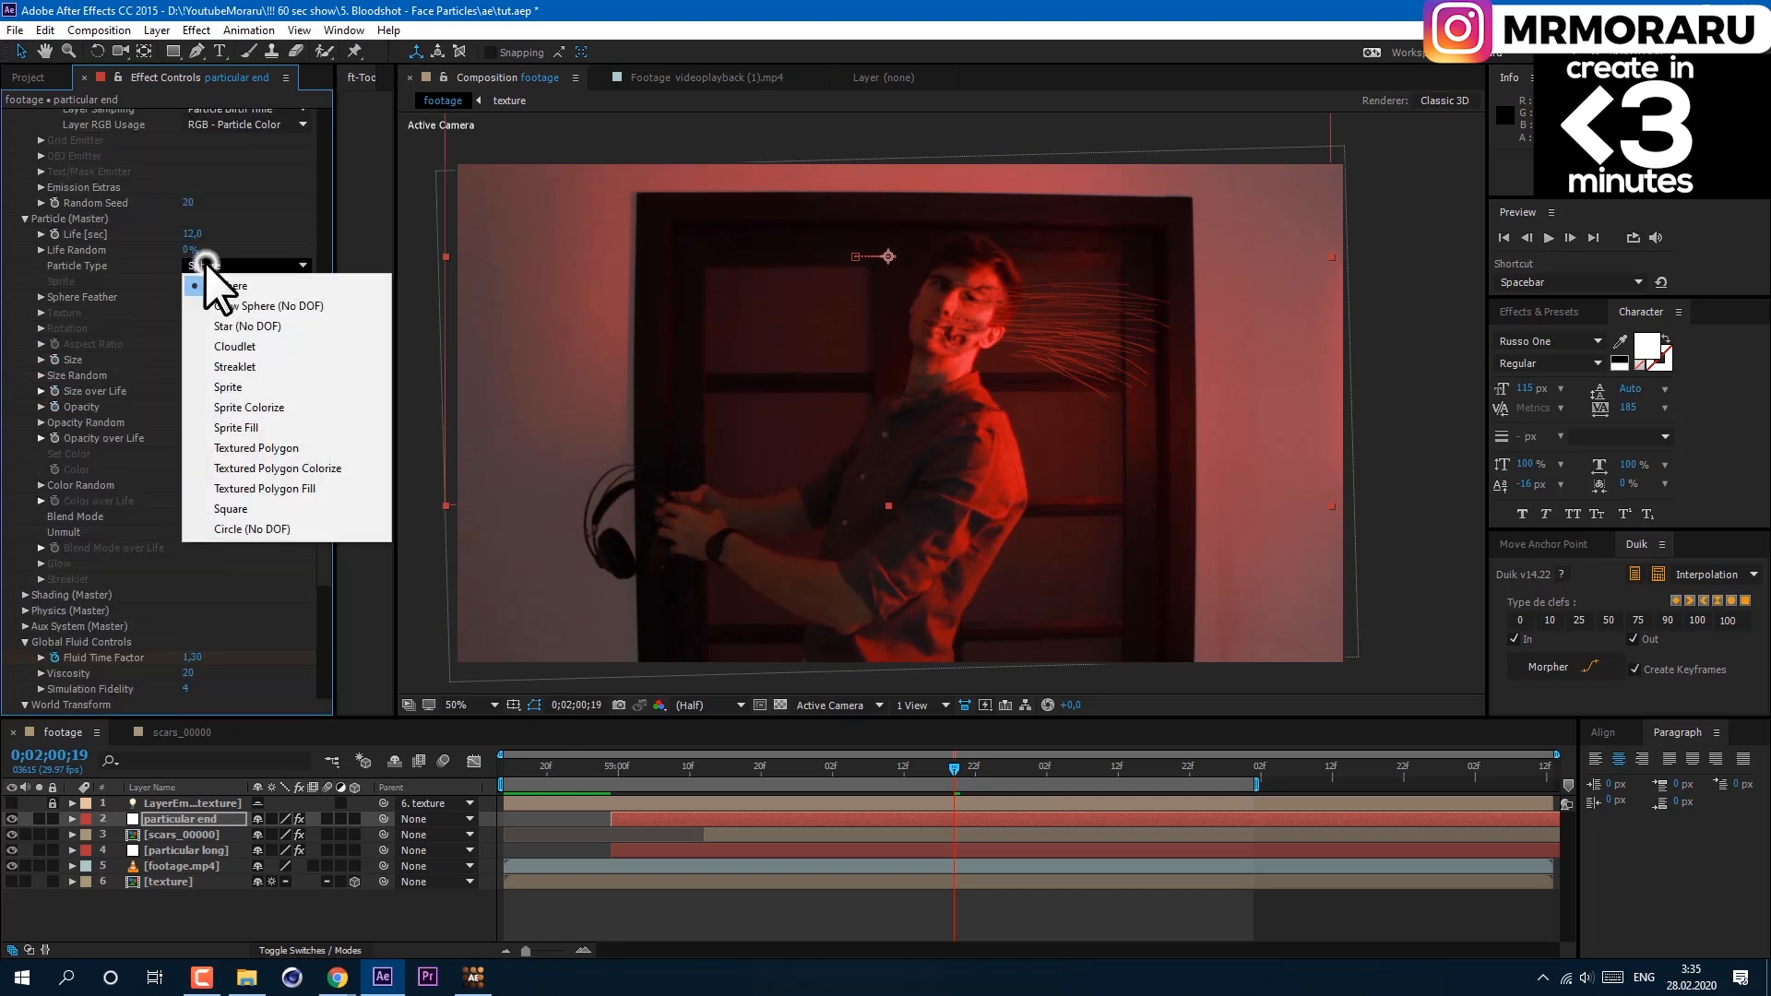
{"action": "left_click", "coordinate": [245, 348]}
{"action": "left_click_drag", "start_coordinate": [194, 367], "coordinate": [208, 362]}
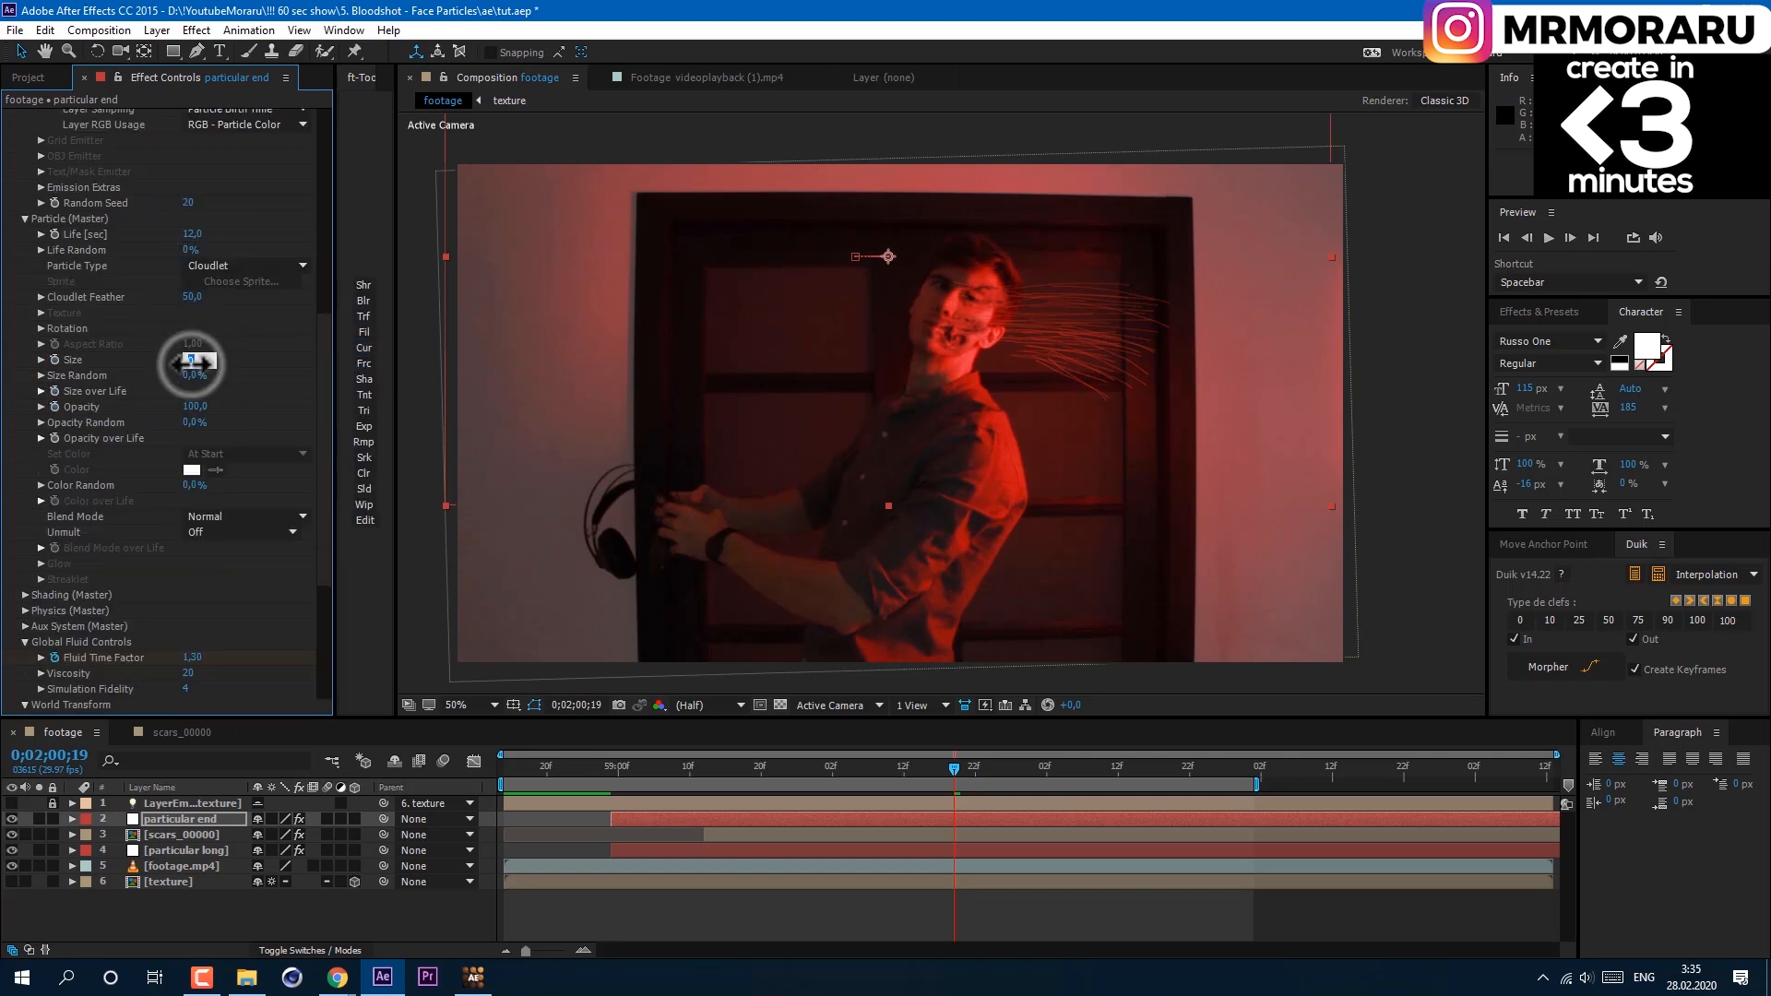
{"action": "left_click", "coordinate": [194, 376]}
{"action": "type", "text": "77"}
{"action": "key", "text": "Return"}
{"action": "scroll", "coordinate": [208, 387], "scroll_direction": "up", "scroll_amount": 5}
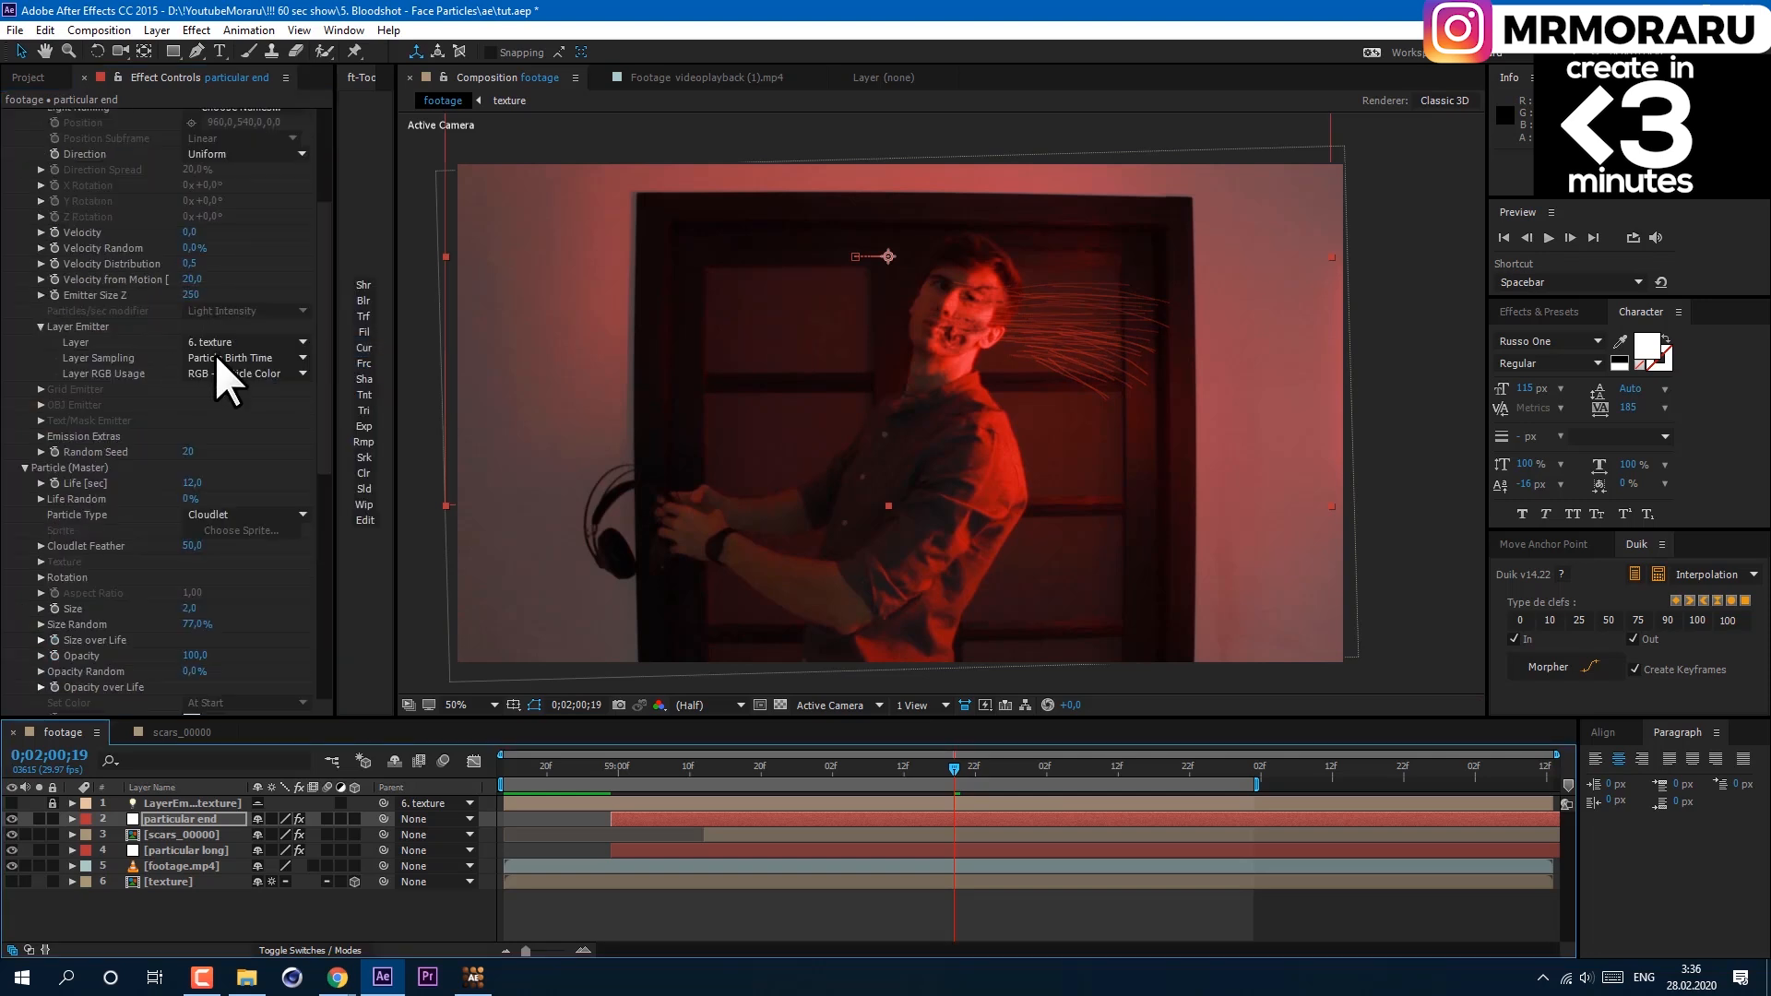
Set the Layer Emitter to the texture layer and preview at full size.
{"action": "left_click", "coordinate": [219, 343]}
{"action": "left_click", "coordinate": [225, 361]}
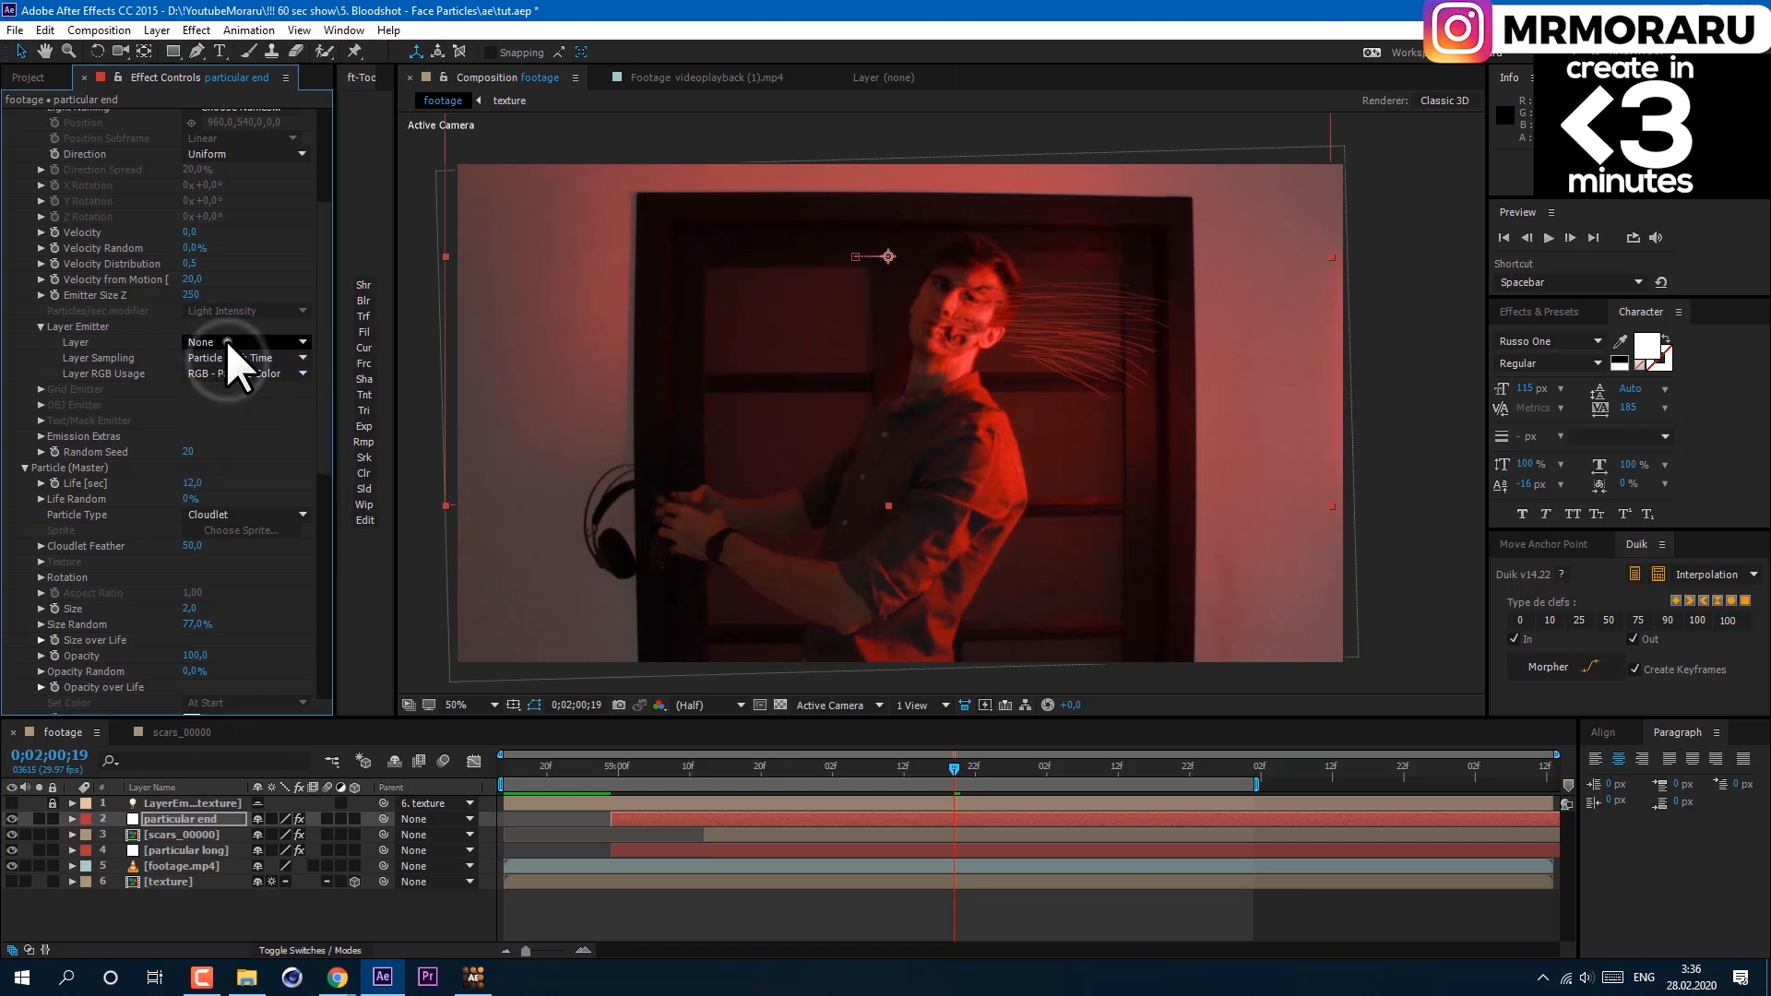
{"action": "left_click", "coordinate": [225, 340]}
{"action": "left_click", "coordinate": [225, 467]}
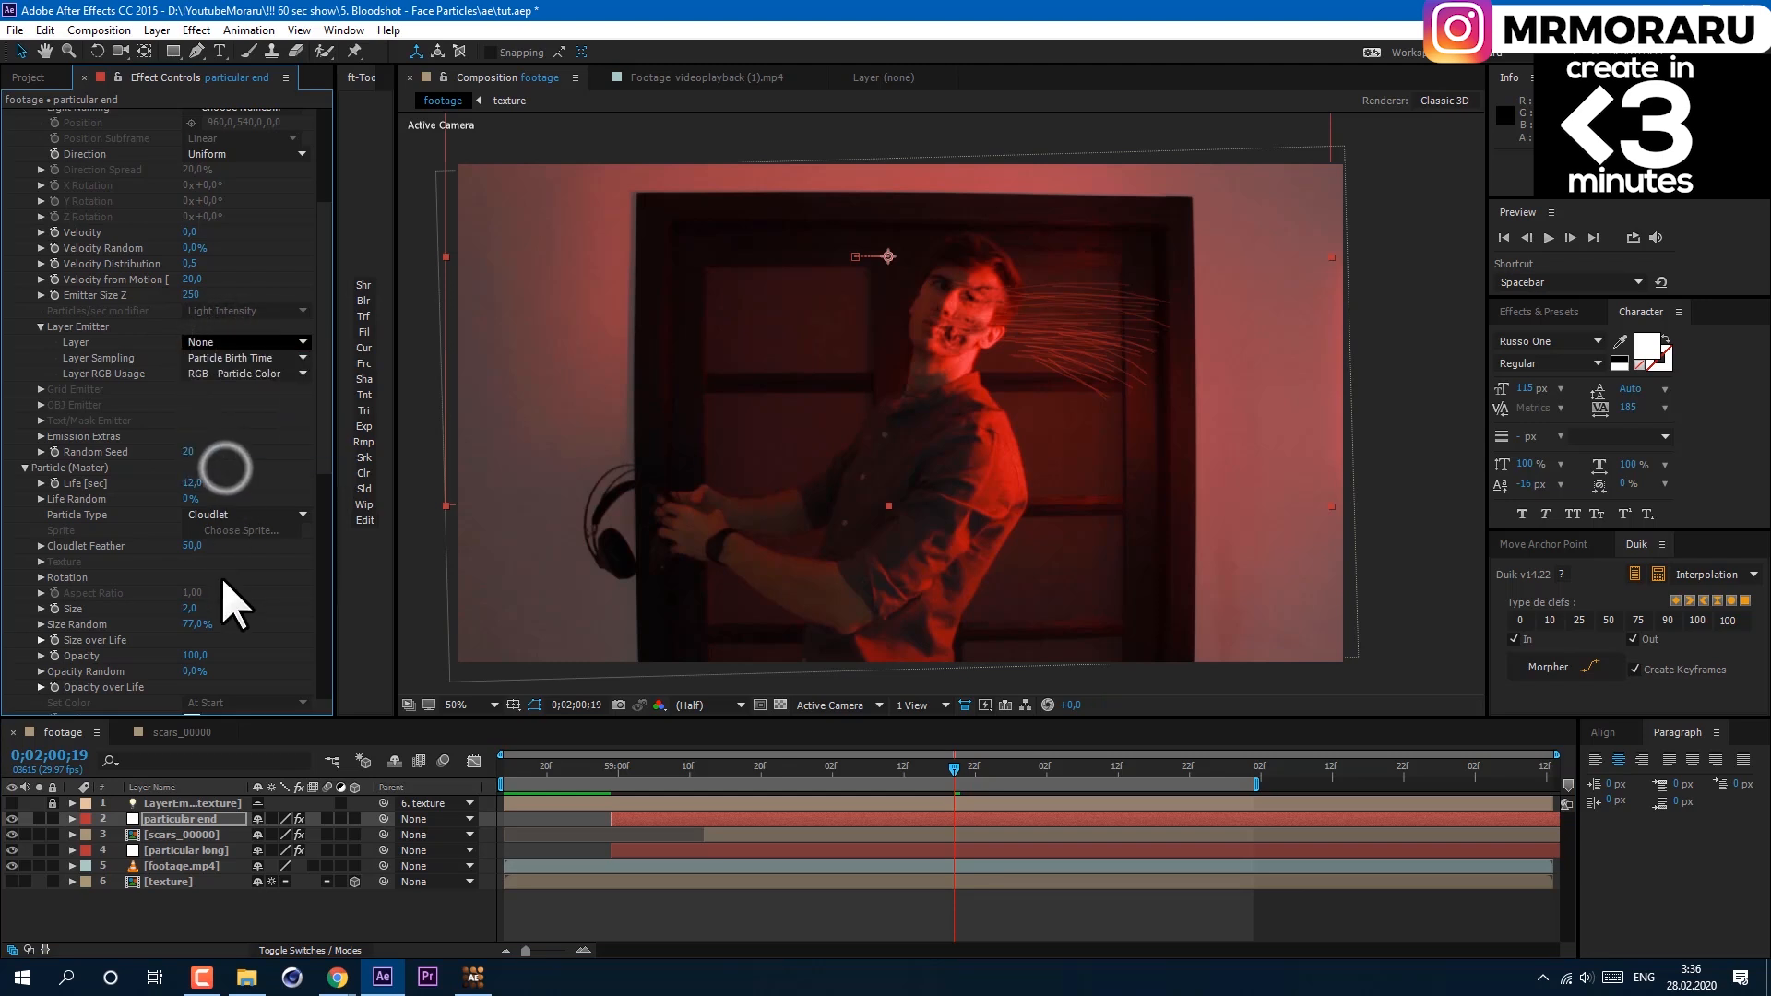
{"action": "key", "text": "slash"}
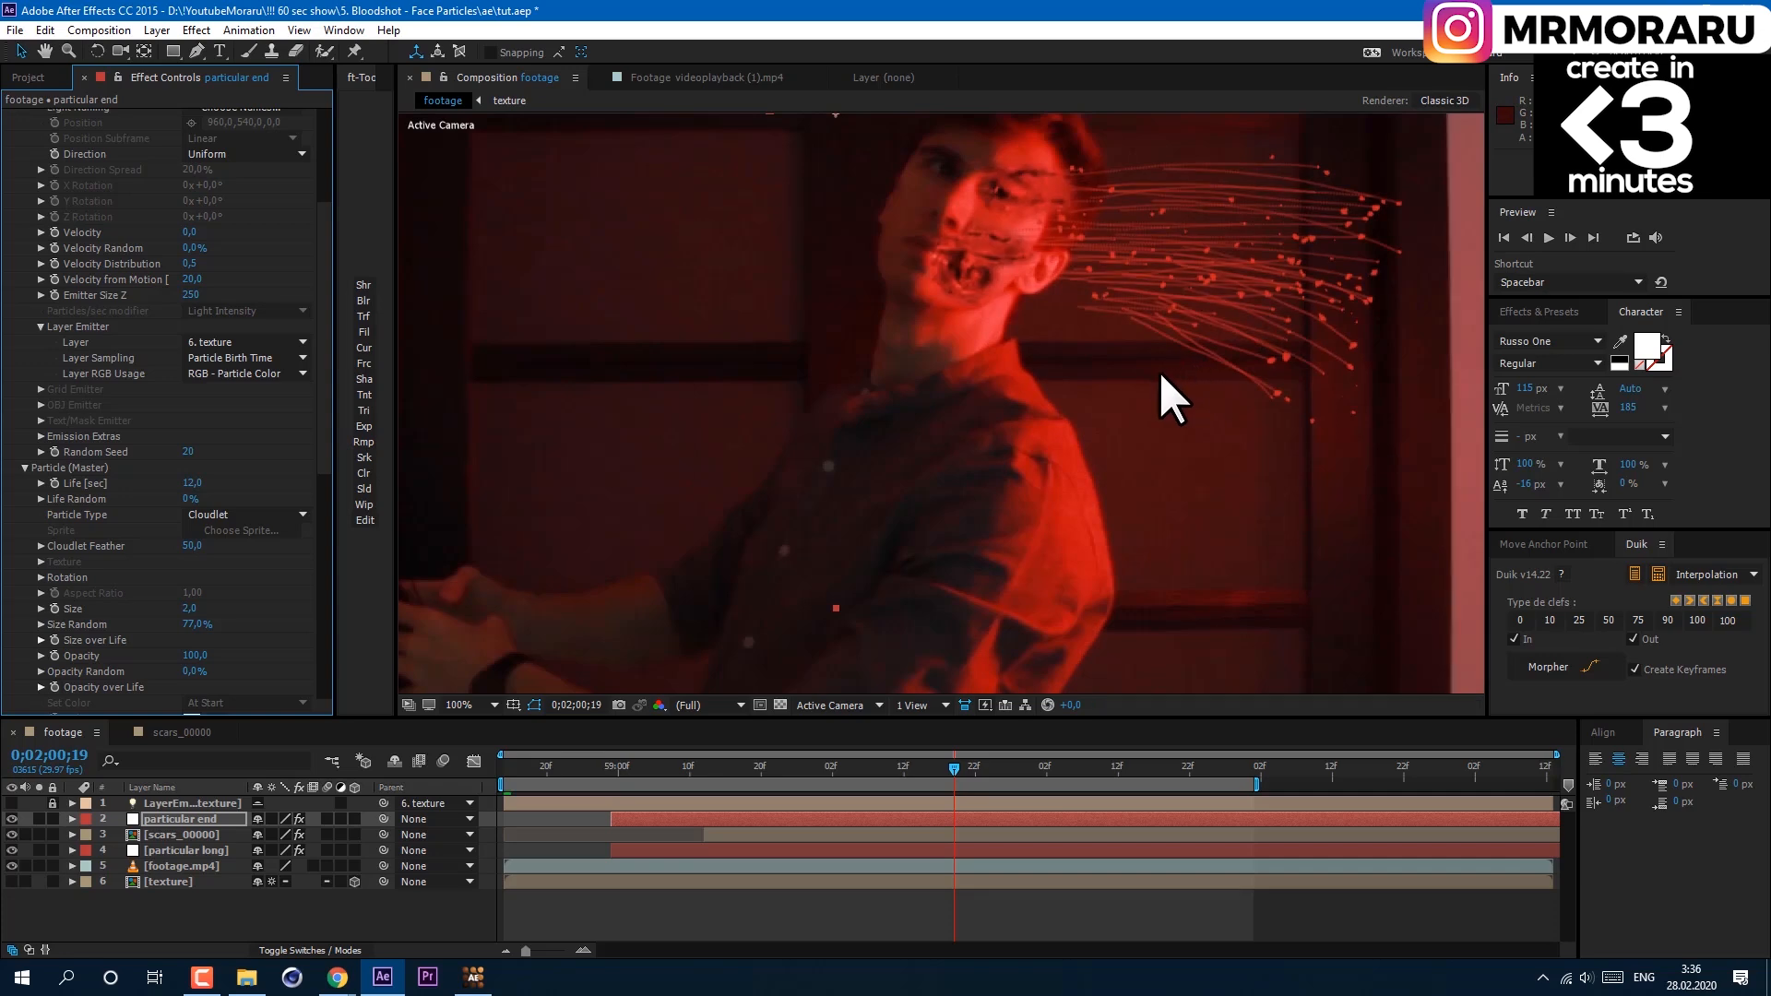
Adjust the size-over-life curve and raise Particles/sec to 10000.
{"action": "left_click", "coordinate": [56, 639]}
{"action": "scroll", "coordinate": [63, 421], "scroll_direction": "down", "scroll_amount": 2}
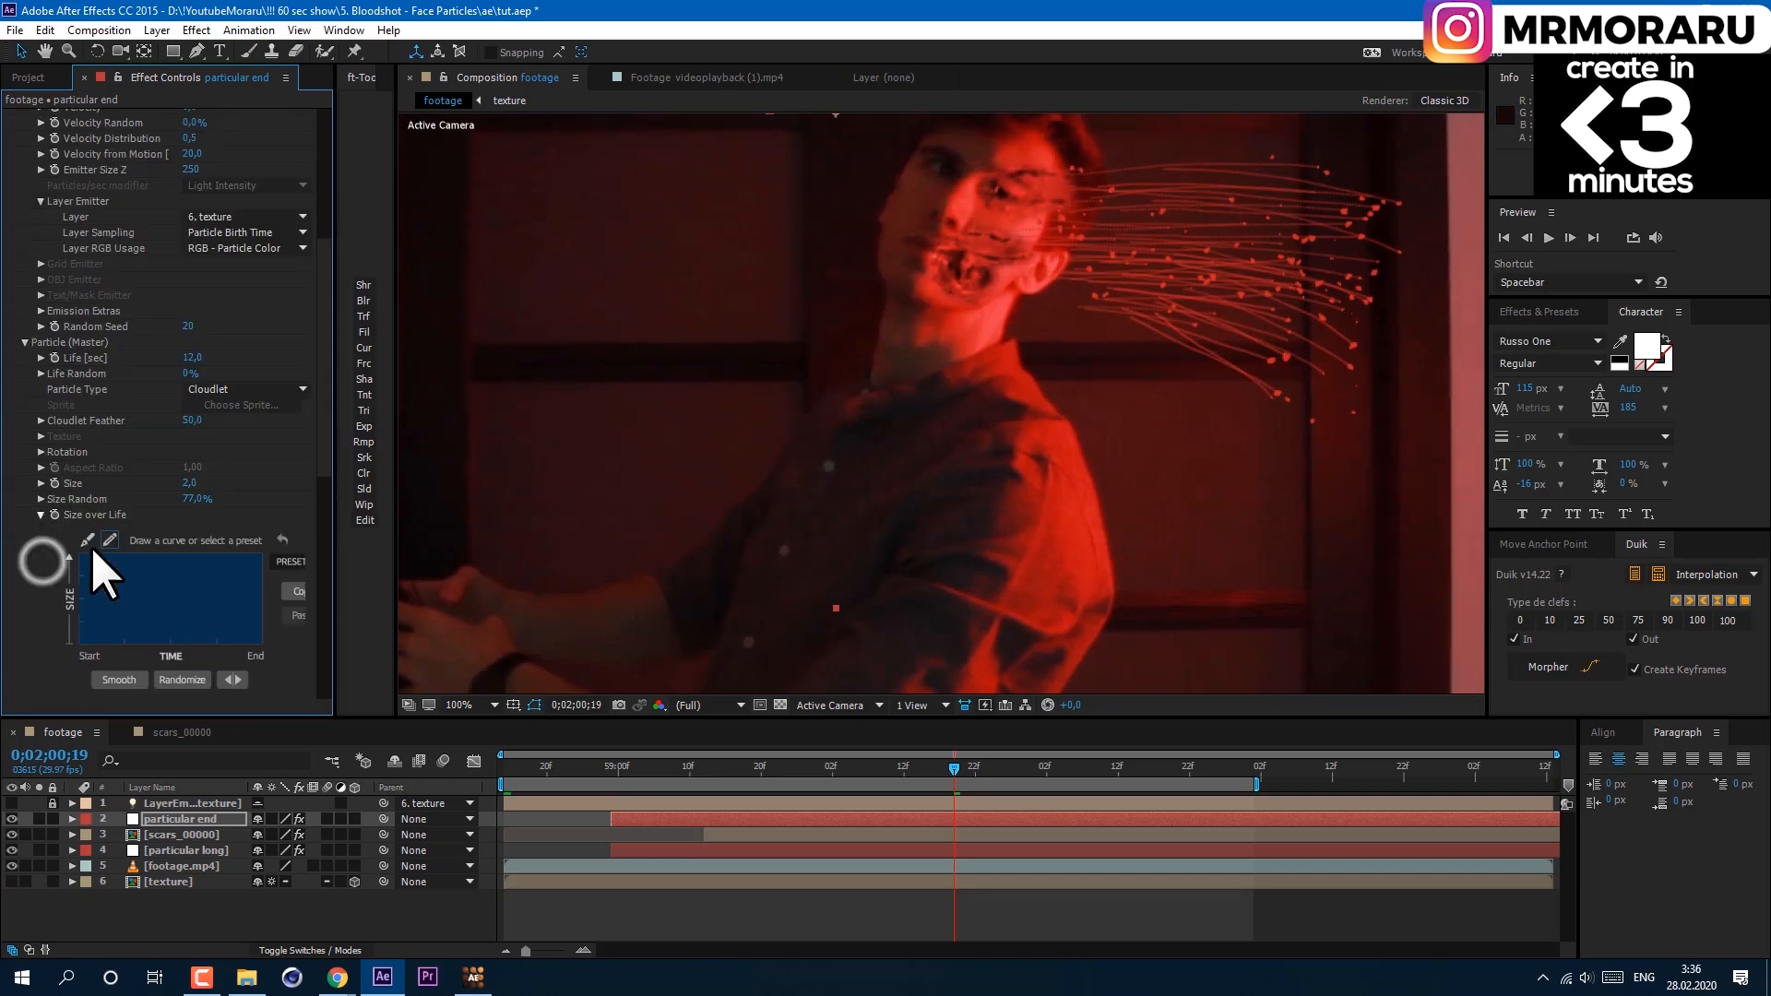
{"action": "left_click", "coordinate": [294, 625]}
{"action": "scroll", "coordinate": [85, 395], "scroll_direction": "up", "scroll_amount": 5}
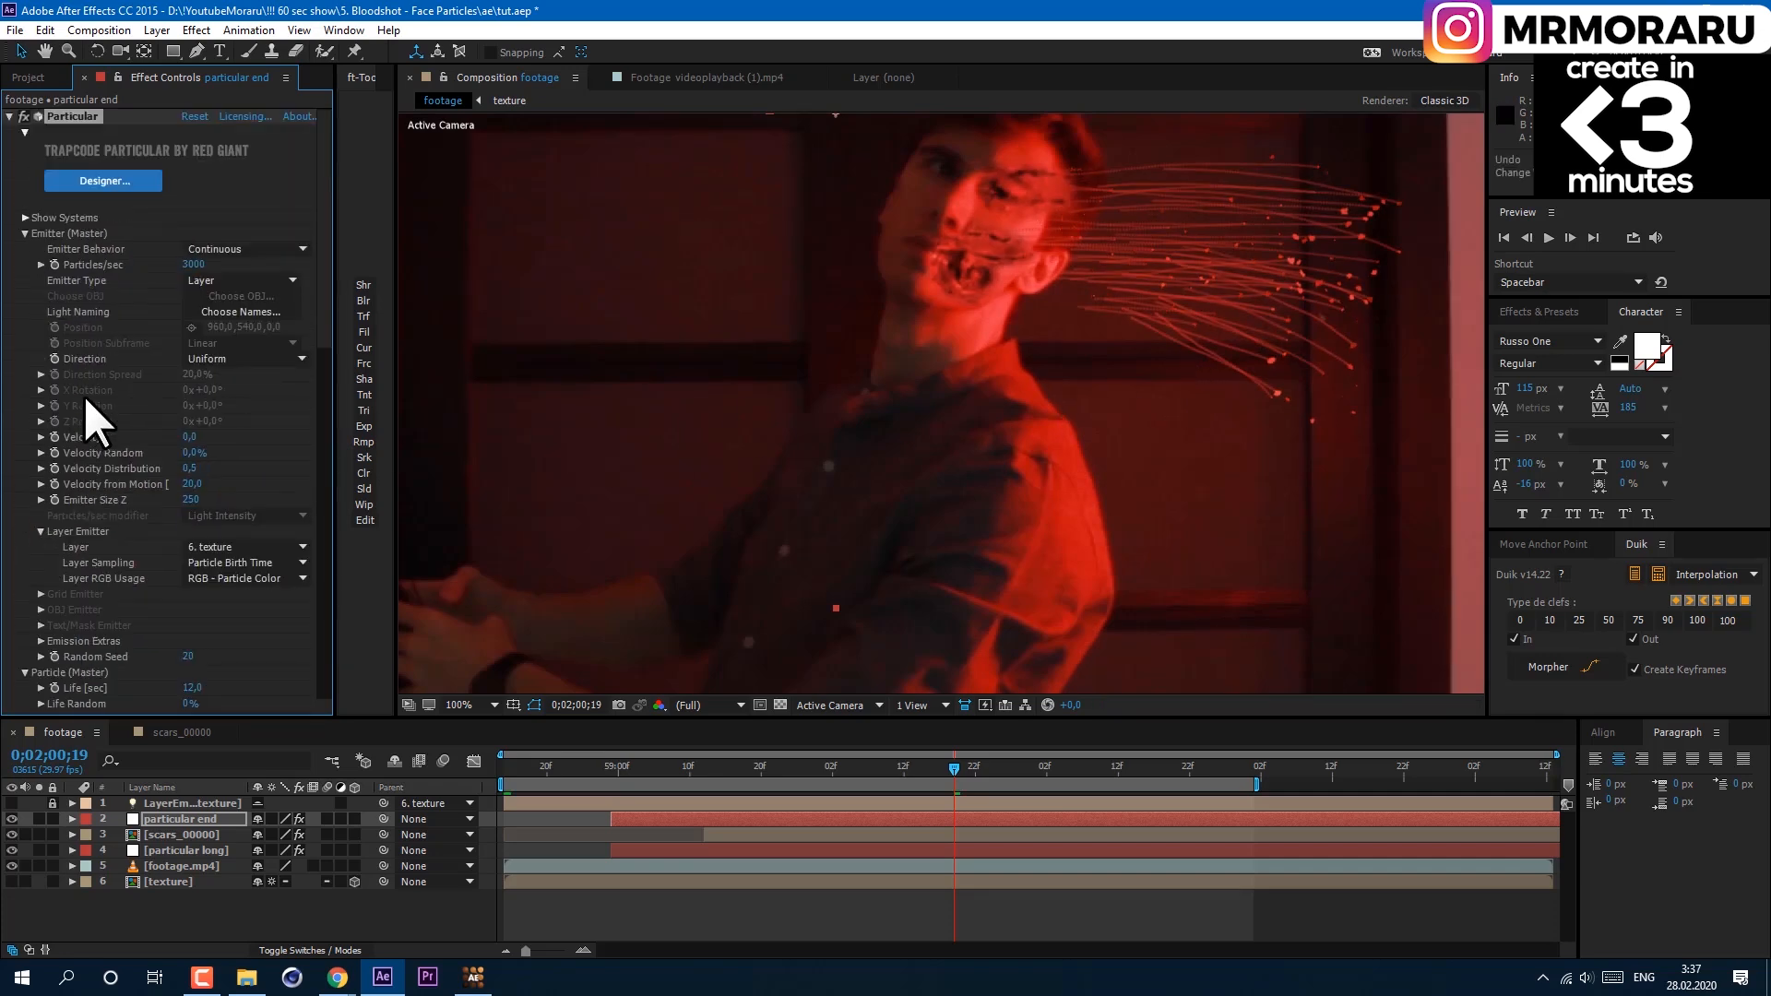
{"action": "left_click", "coordinate": [186, 264]}
{"action": "type", "text": "10000"}
{"action": "key", "text": "Return"}
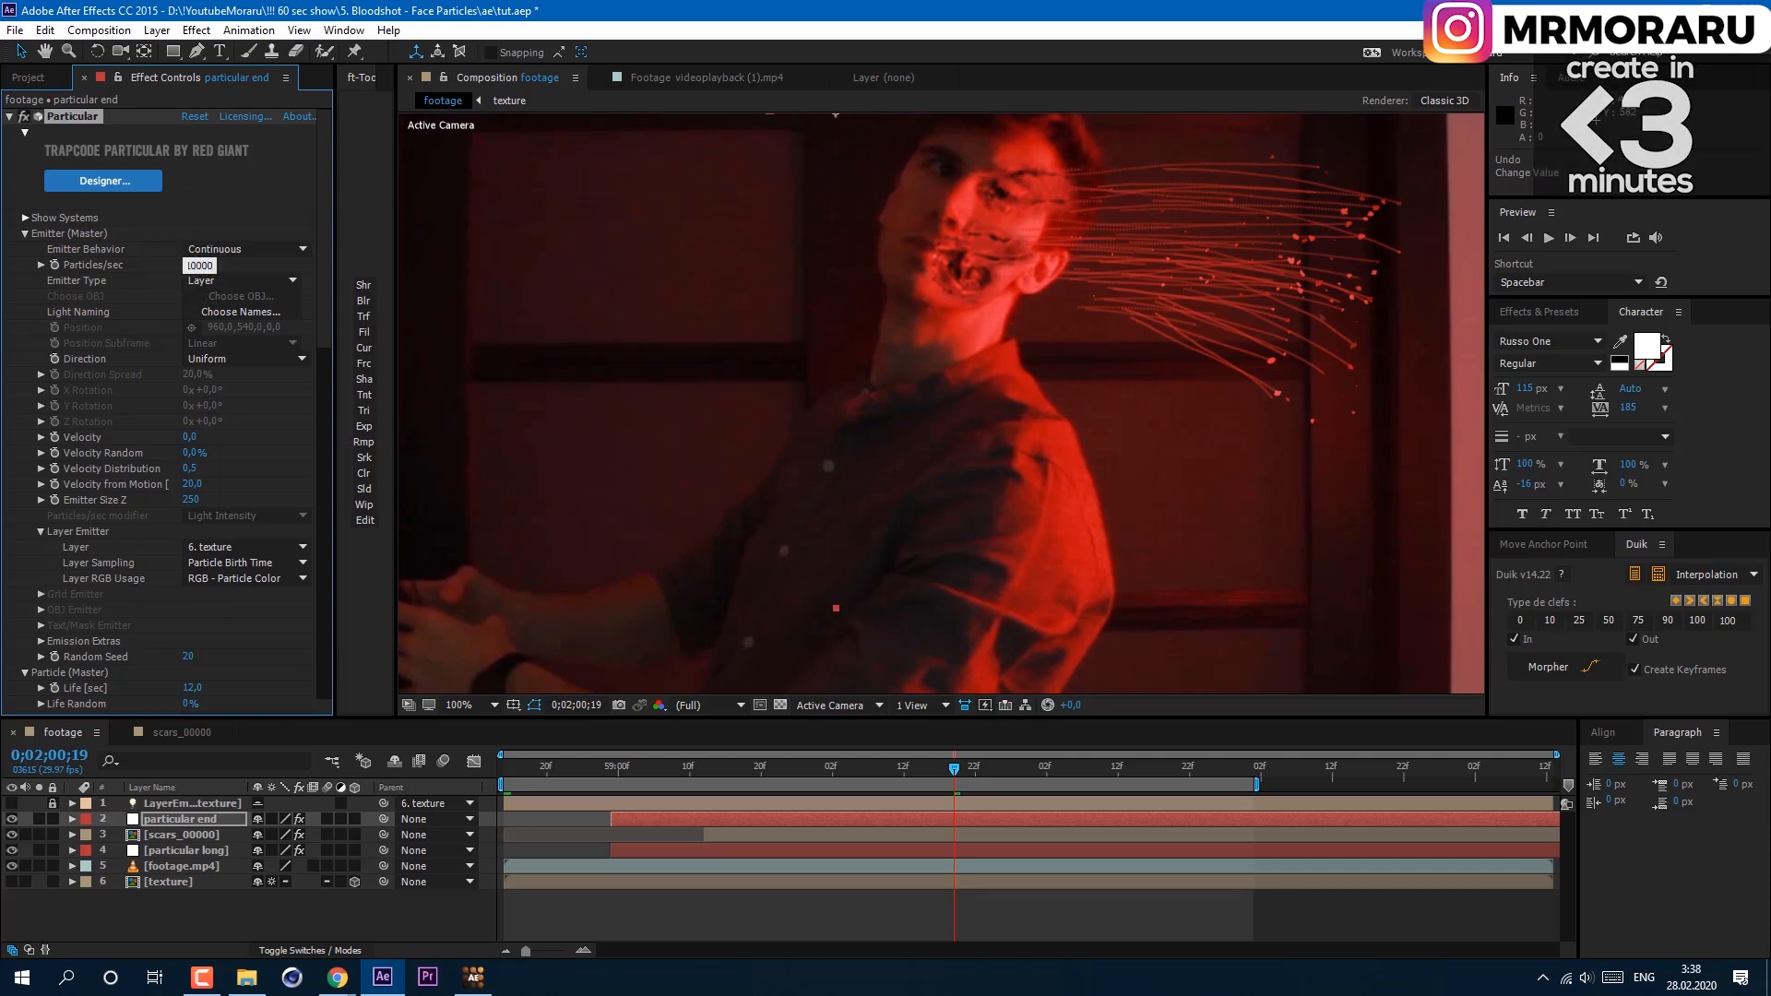
{"action": "key", "text": "comma"}
{"action": "key", "text": "comma"}
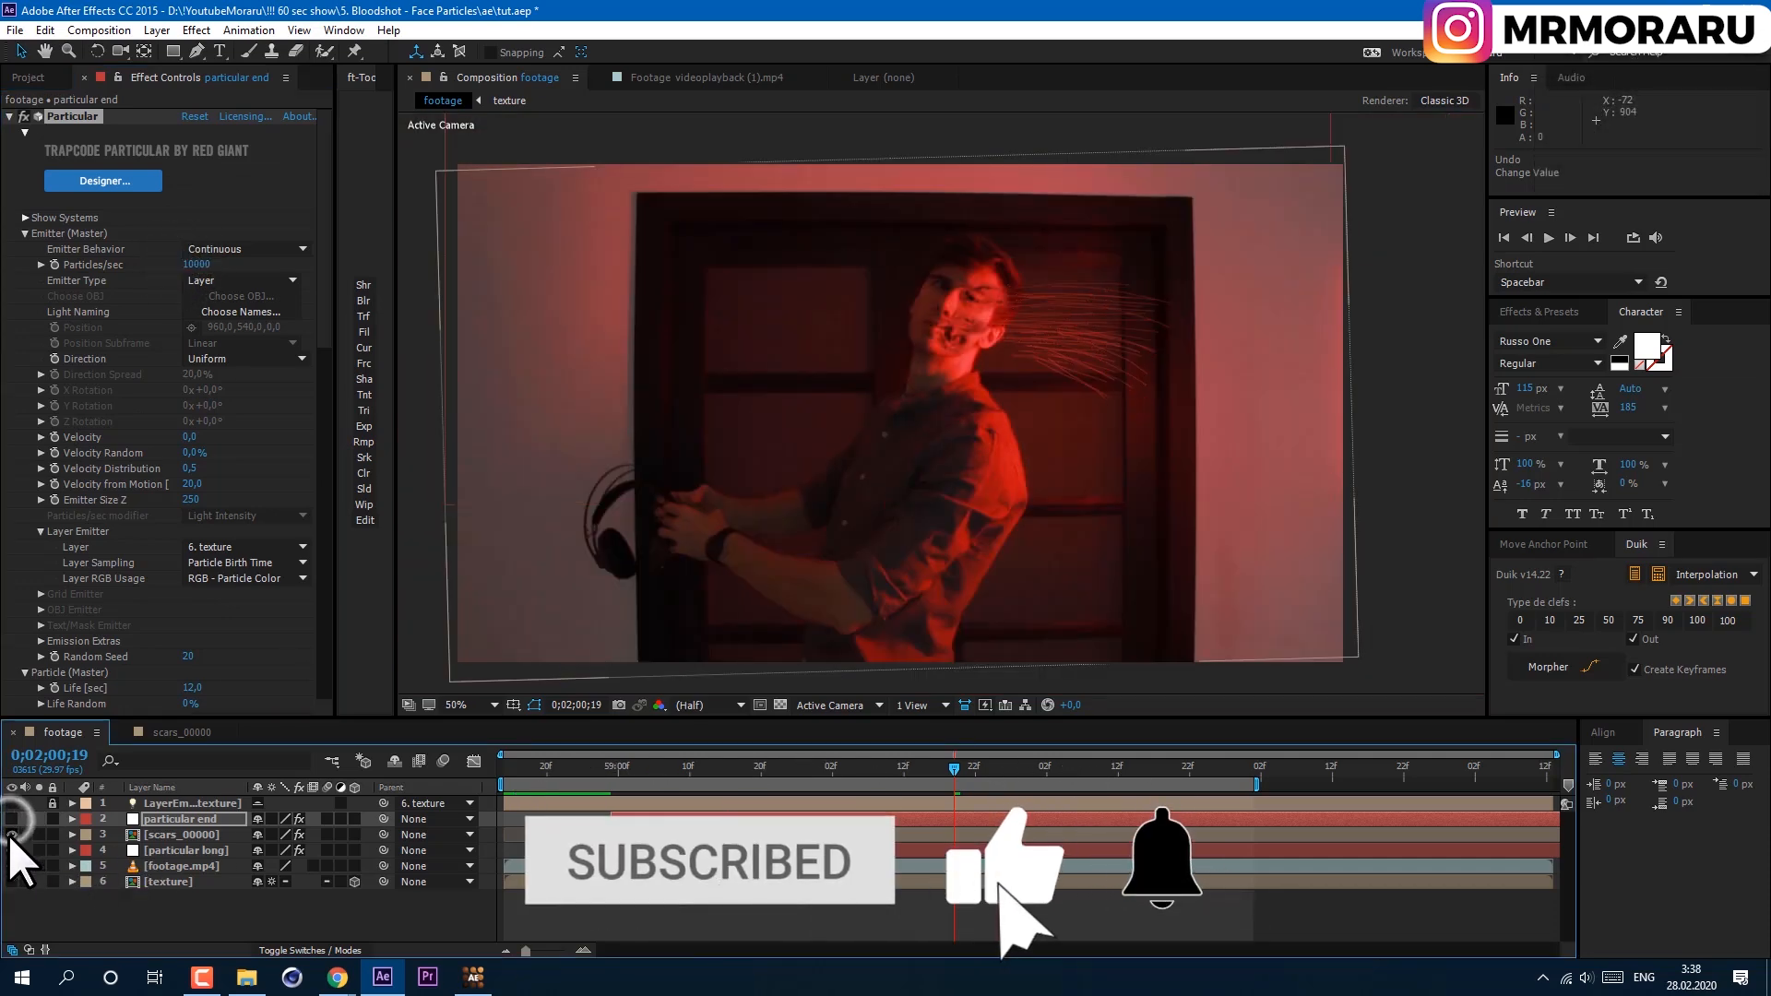
Hide the particular end and particular long particle layers.
{"action": "left_click", "coordinate": [14, 820]}
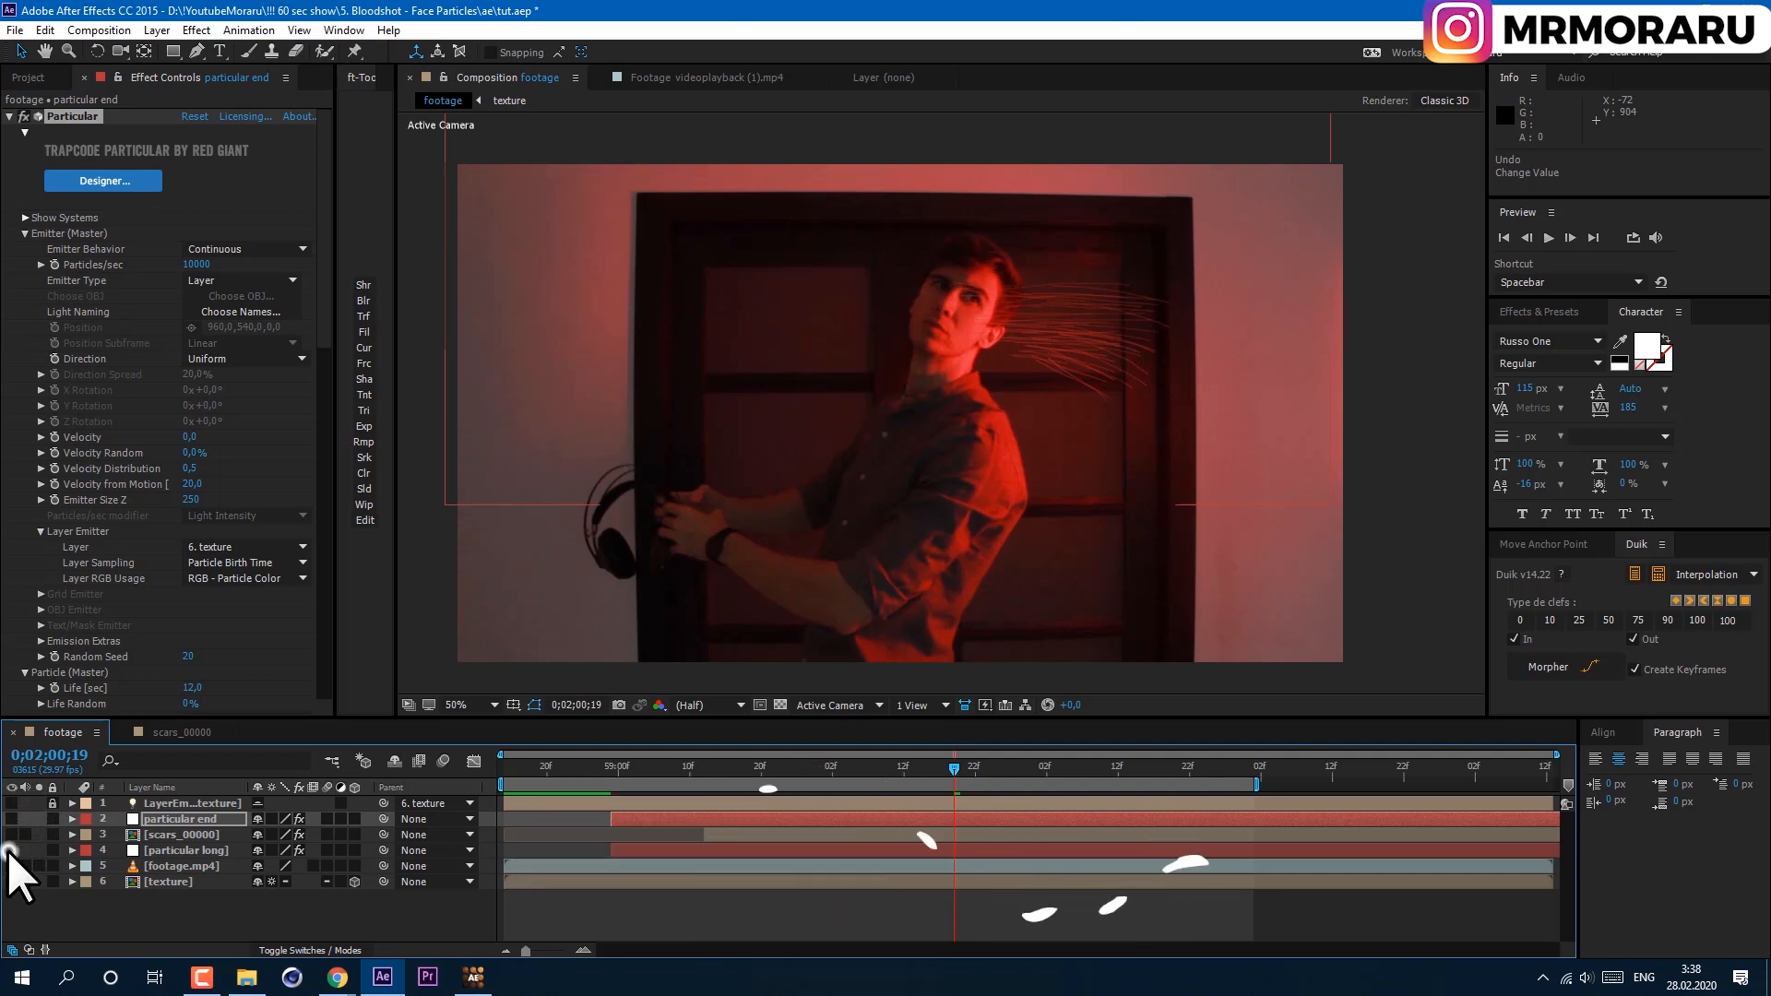
{"action": "left_click", "coordinate": [13, 851]}
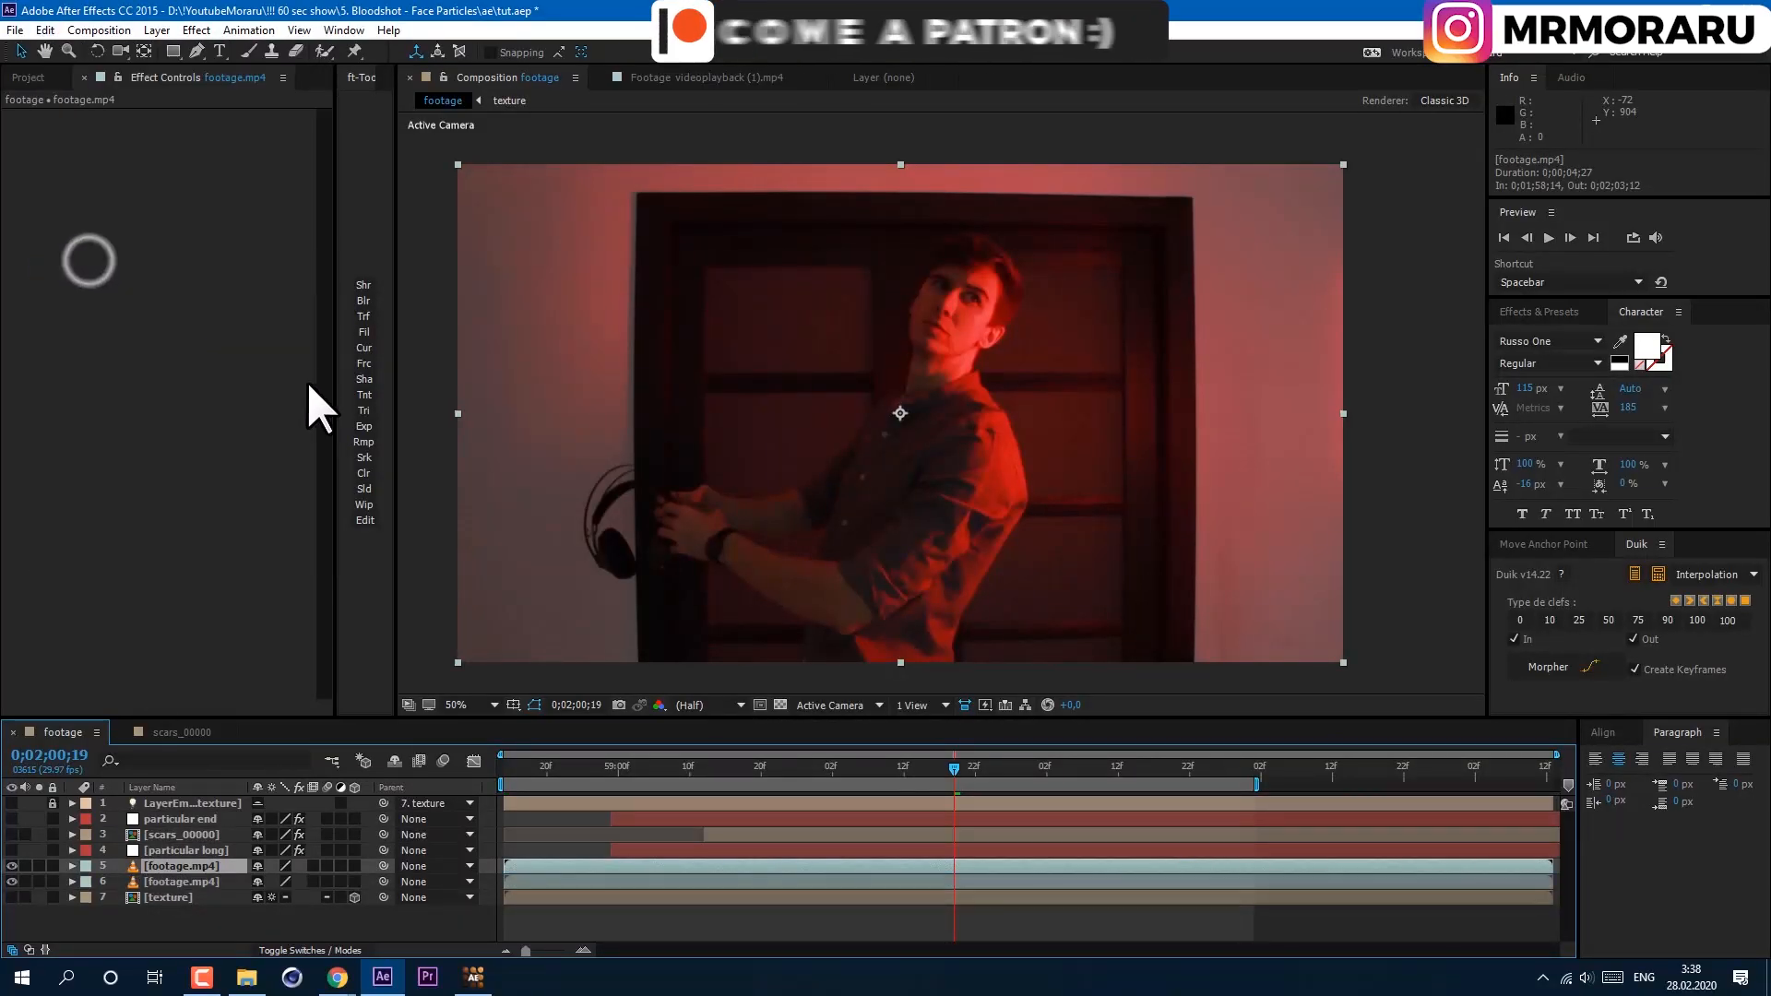
Precompose the footage copy as 'roto face' and open the precomp.
{"action": "left_click", "coordinate": [156, 29]}
{"action": "left_click", "coordinate": [273, 716]}
{"action": "left_click", "coordinate": [353, 882]}
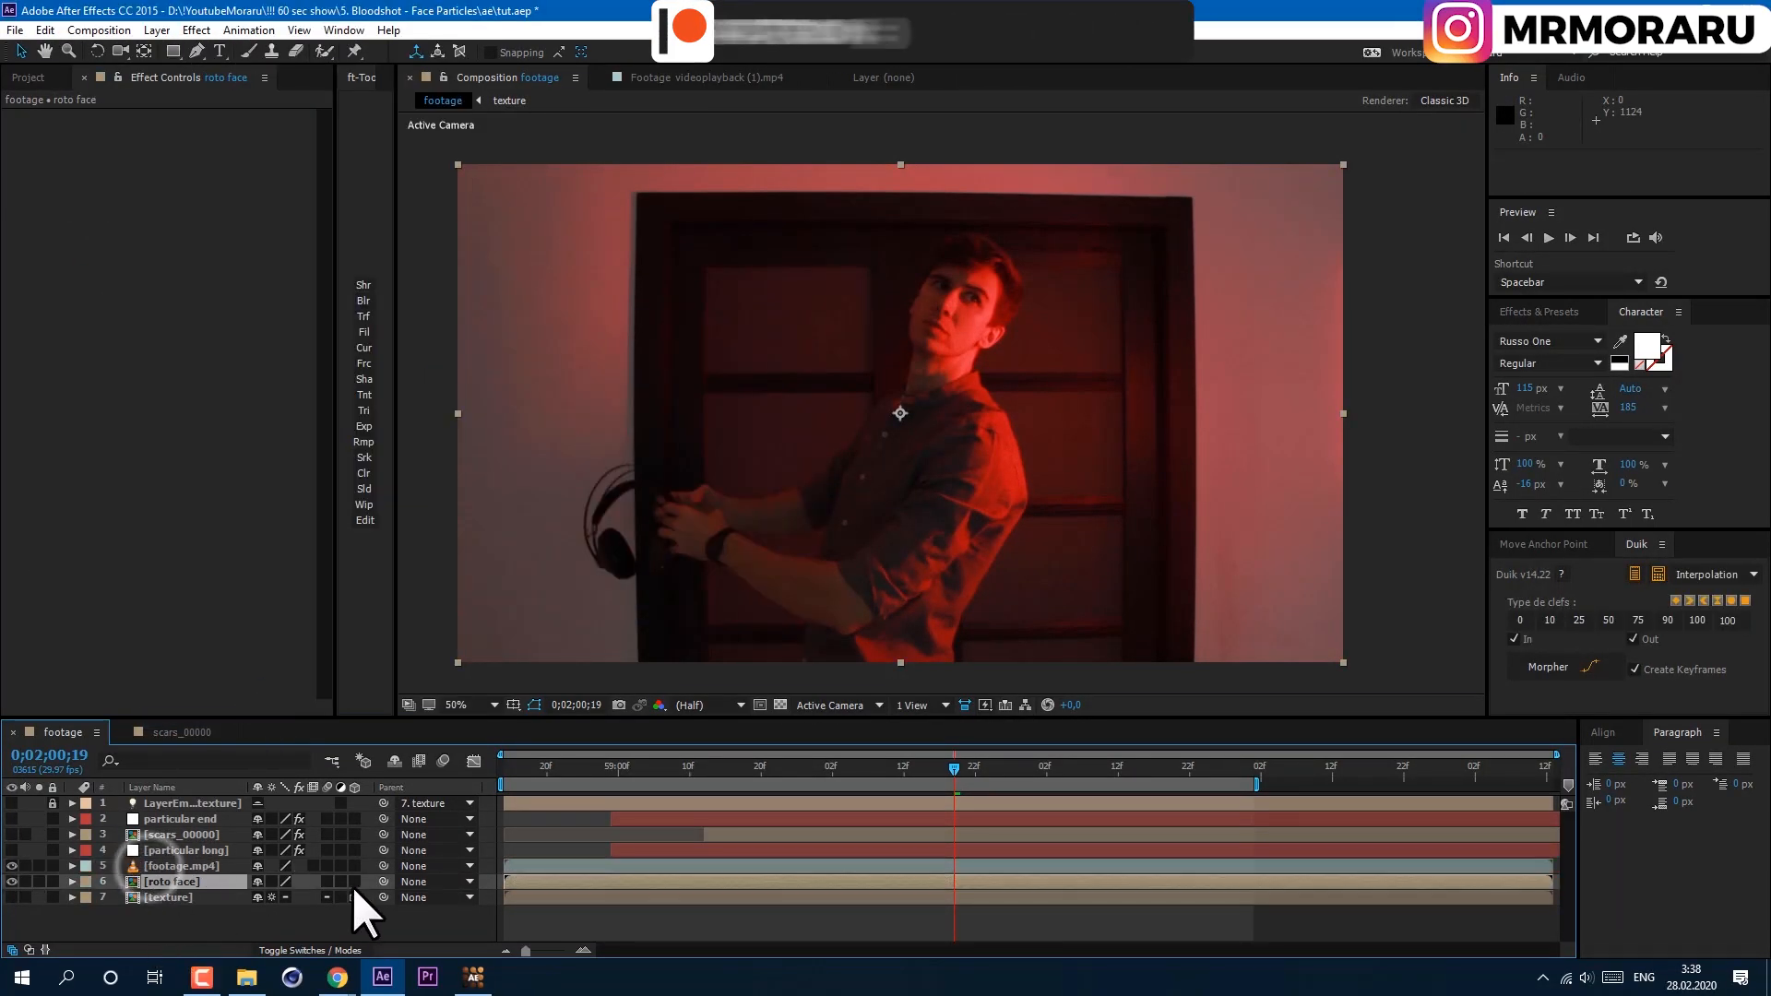
{"action": "left_click", "coordinate": [16, 881]}
{"action": "double_click", "coordinate": [167, 881]}
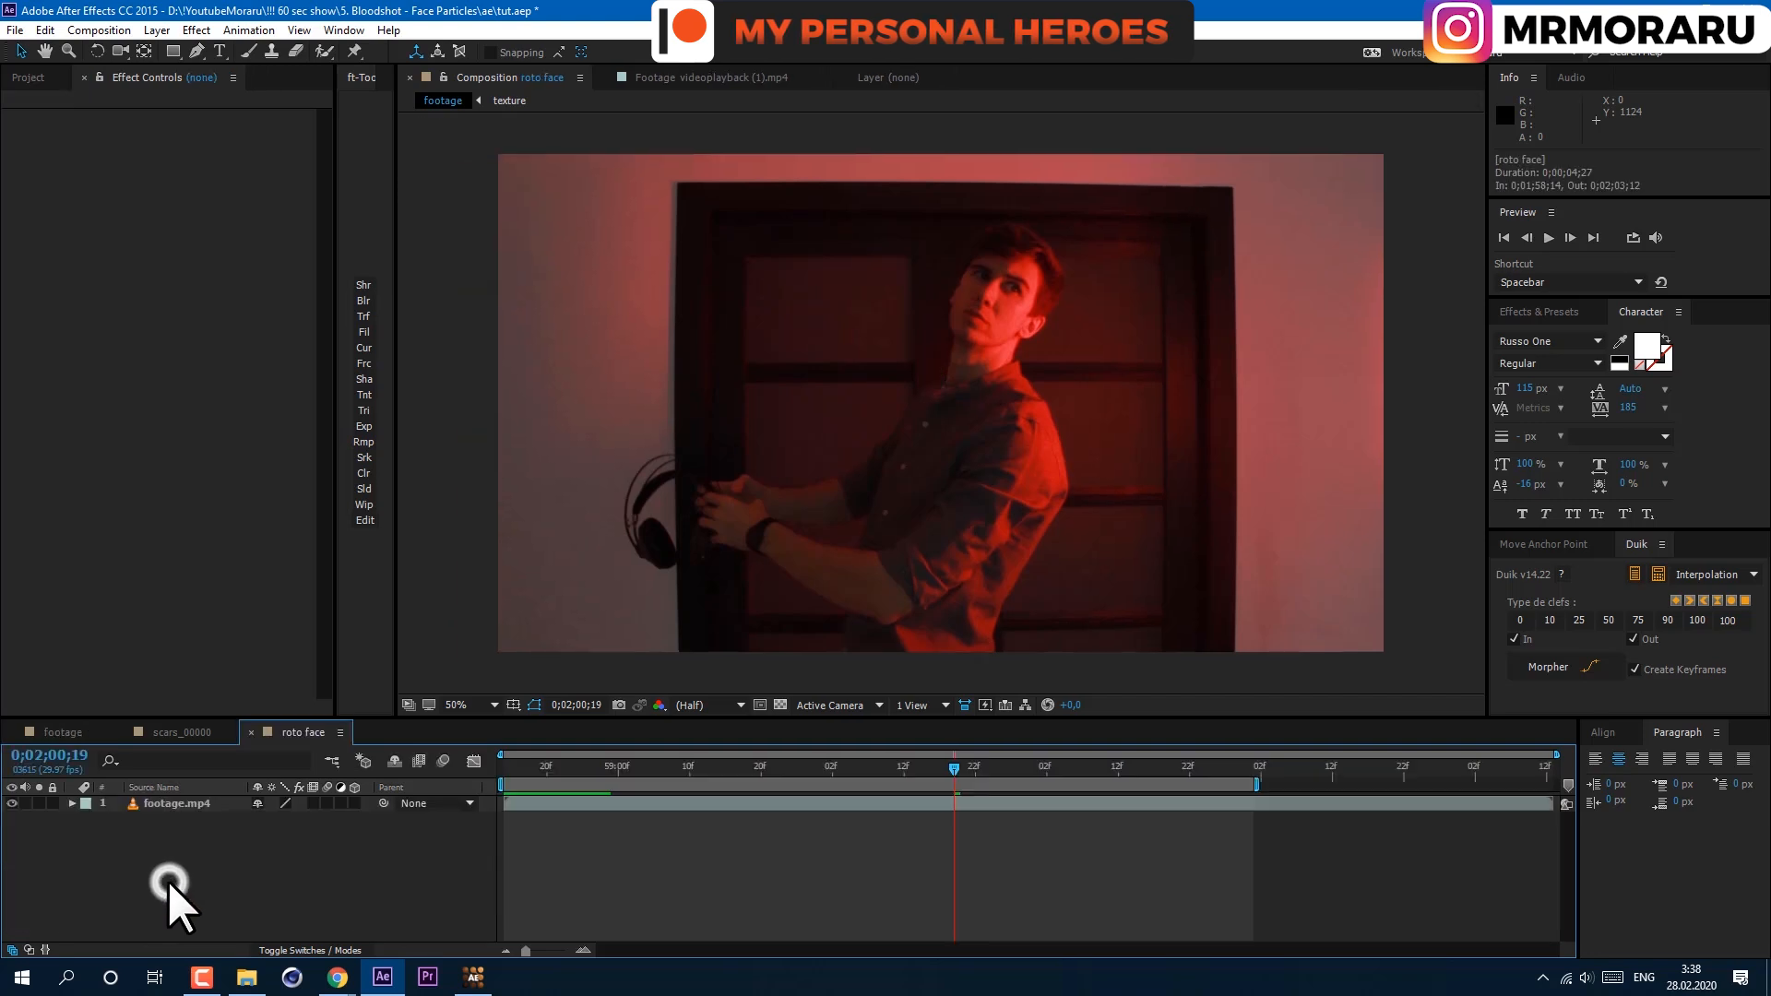
Draw a Pen mask around the chin and jaw, closing it over the face.
{"action": "left_click", "coordinate": [189, 51]}
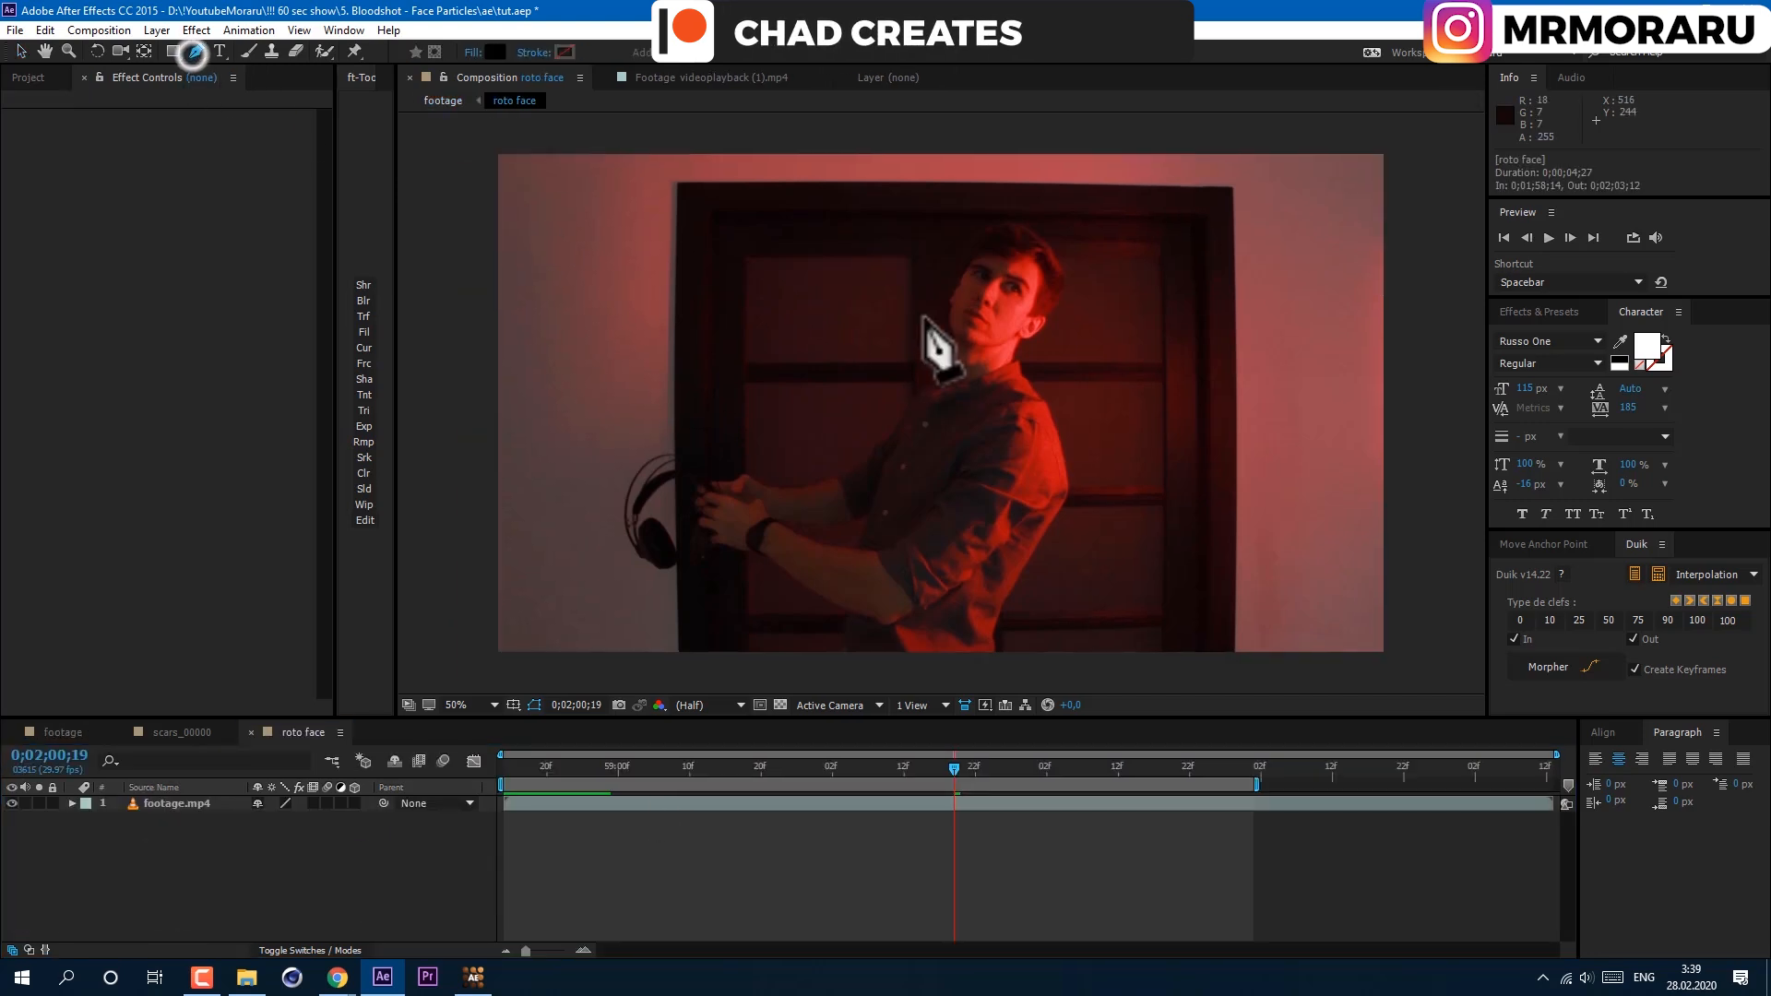
{"action": "scroll", "coordinate": [938, 335], "scroll_direction": "up", "scroll_amount": 4}
{"action": "left_click", "coordinate": [847, 235]}
{"action": "left_click", "coordinate": [747, 394]}
{"action": "left_click", "coordinate": [705, 460]}
{"action": "left_click", "coordinate": [708, 494]}
{"action": "left_click", "coordinate": [822, 513]}
{"action": "left_click", "coordinate": [912, 460]}
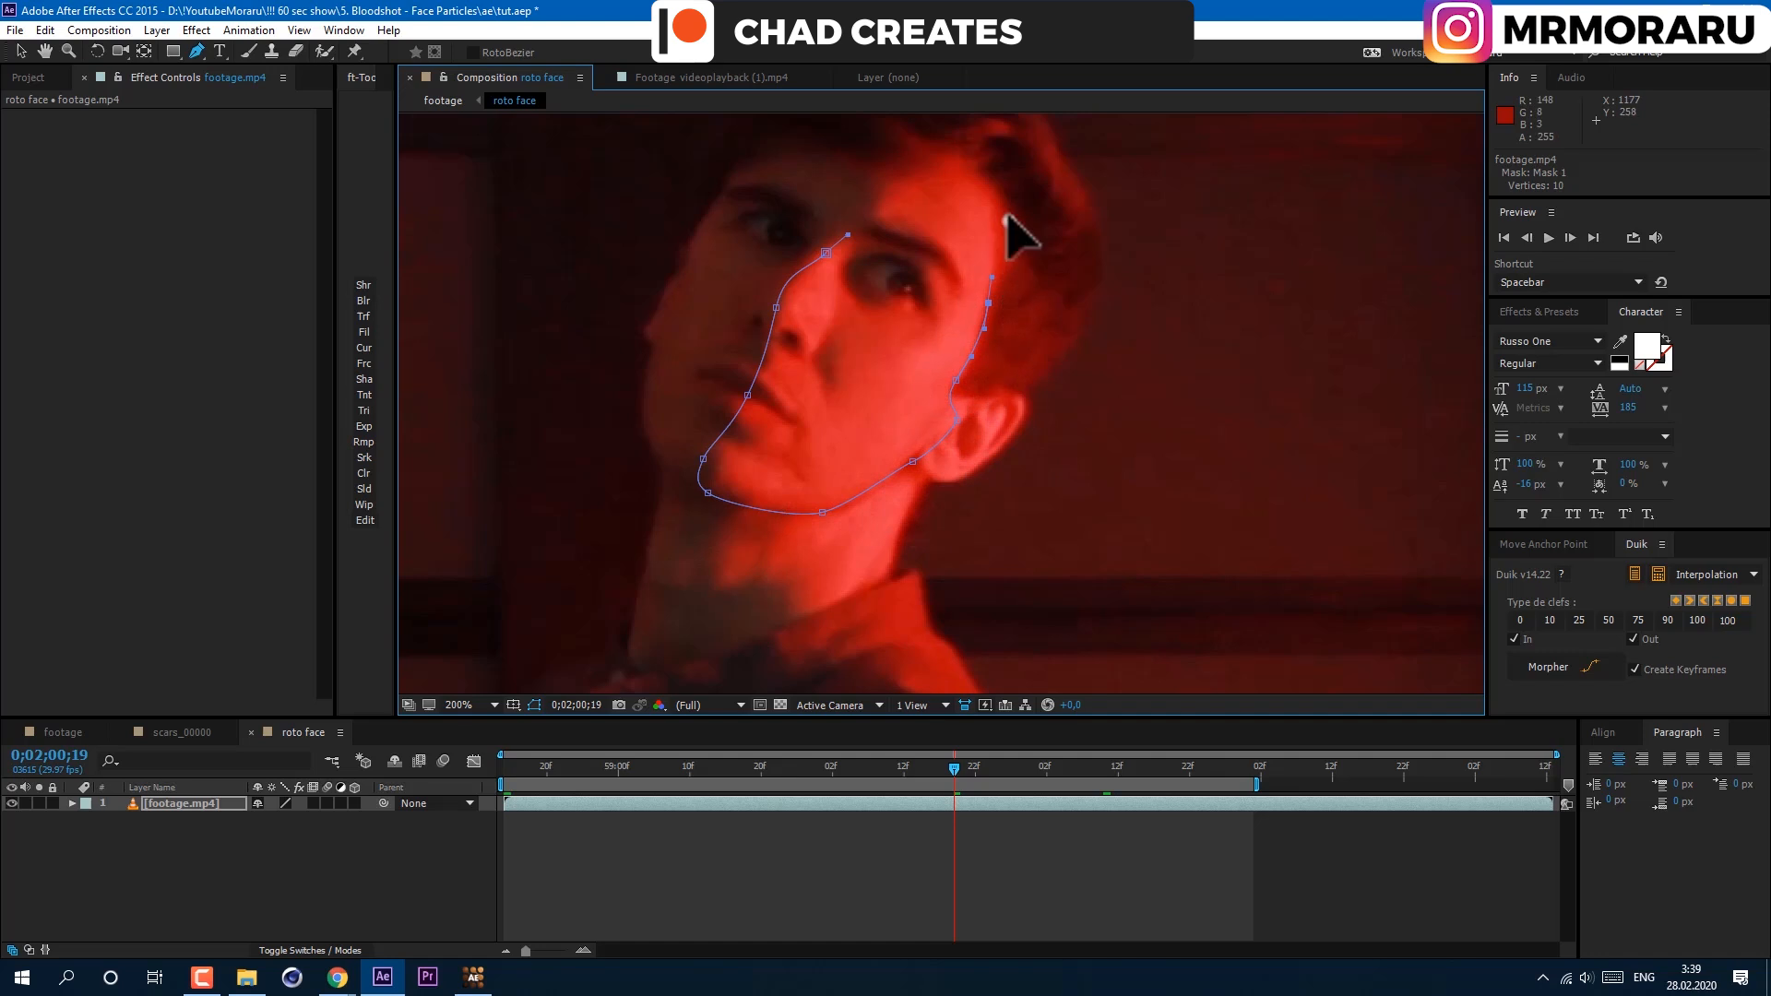
{"action": "left_click", "coordinate": [825, 254]}
{"action": "scroll", "coordinate": [823, 268], "scroll_direction": "down", "scroll_amount": 4}
{"action": "left_click", "coordinate": [180, 803]}
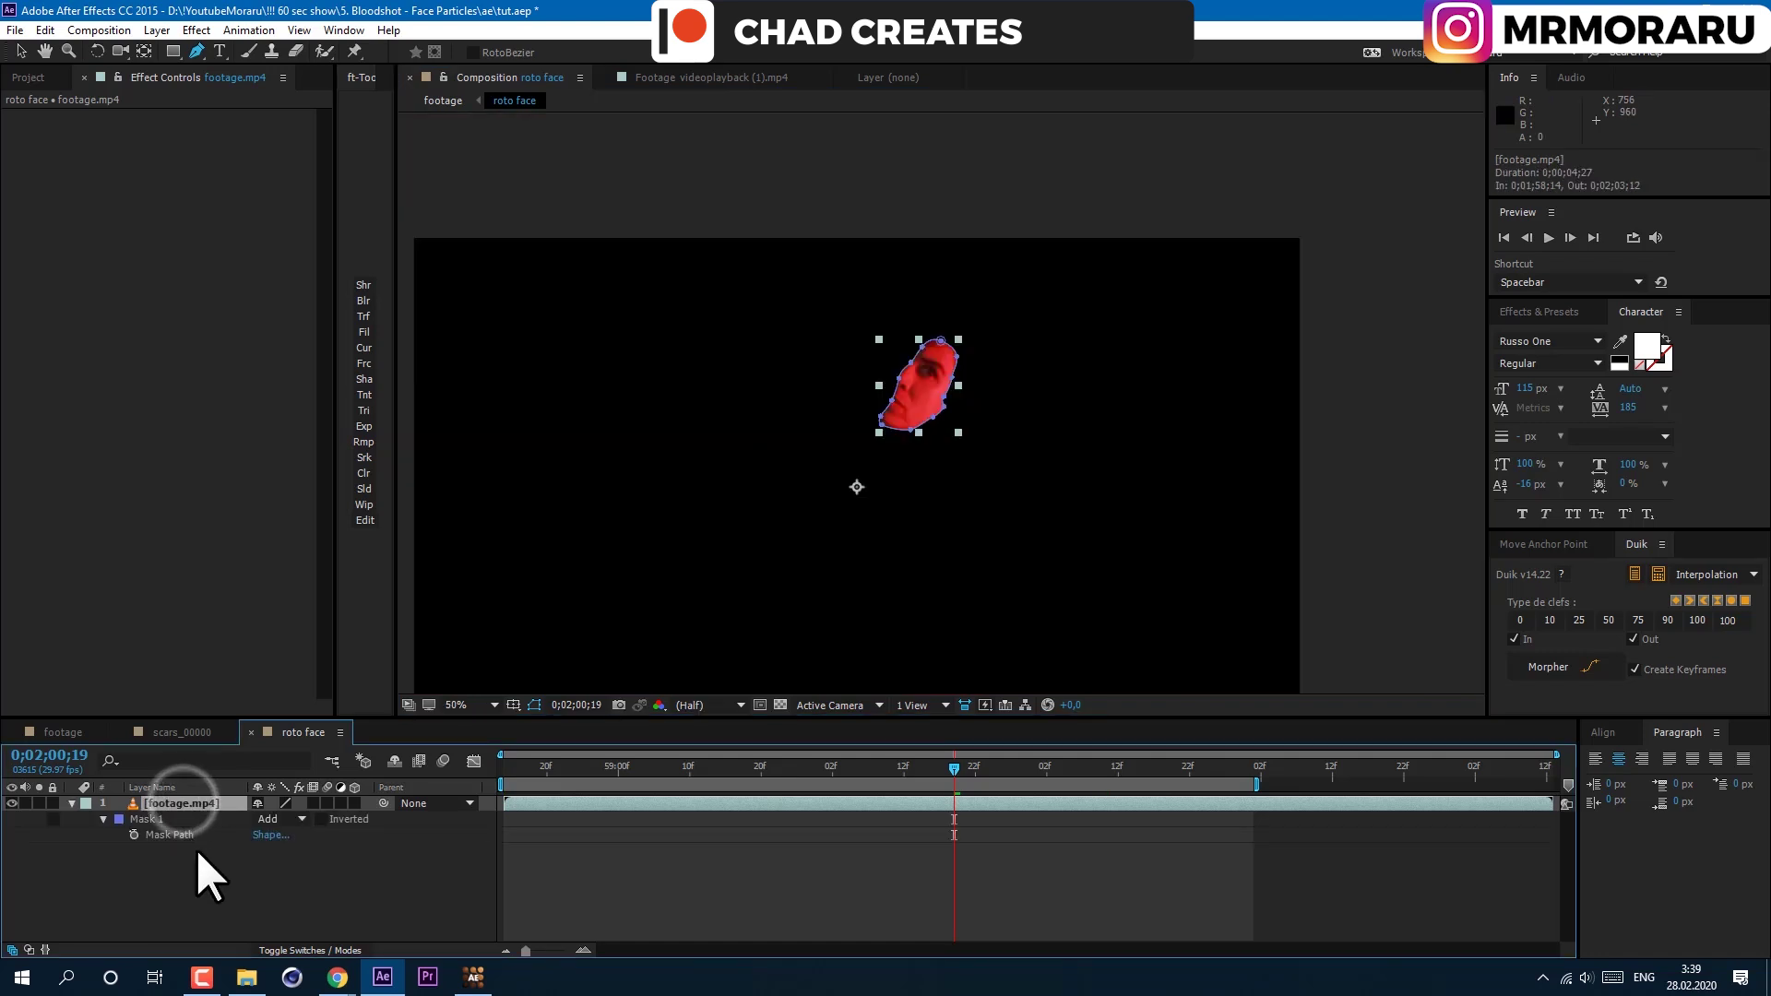
Track the face mask forward using Face Tracking (outline only).
{"action": "right_click", "coordinate": [157, 818]}
{"action": "left_click", "coordinate": [267, 834]}
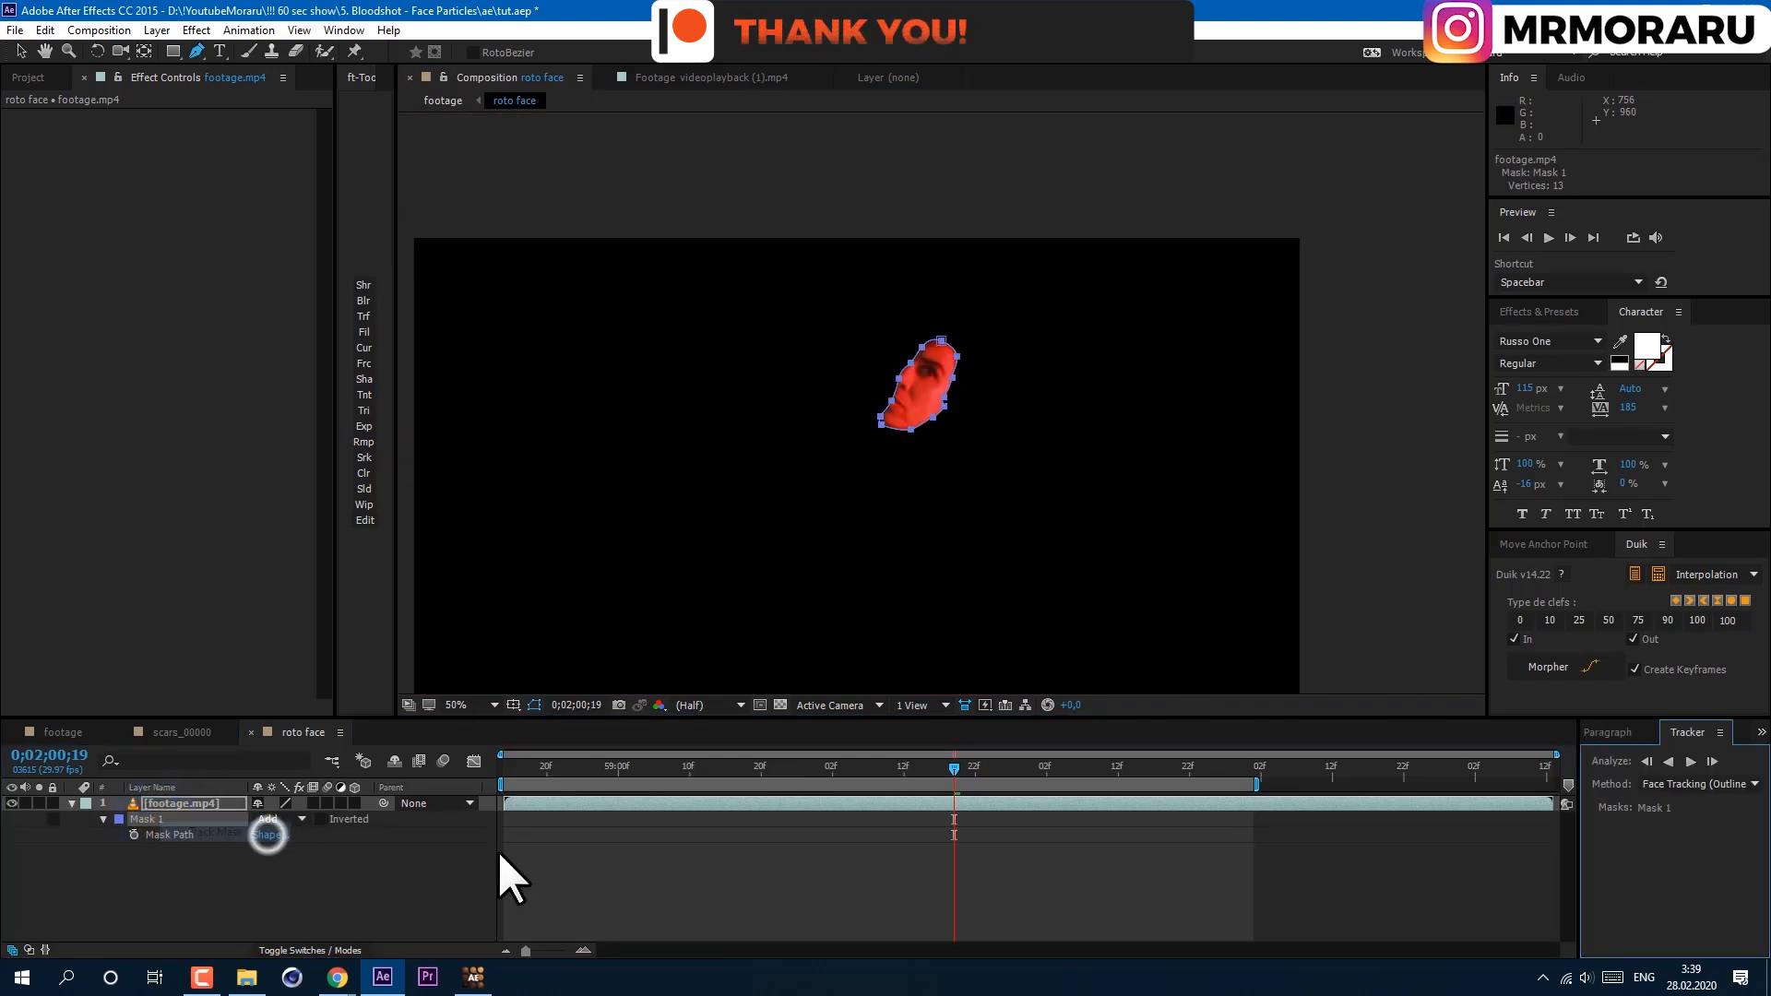
{"action": "left_click", "coordinate": [1704, 784]}
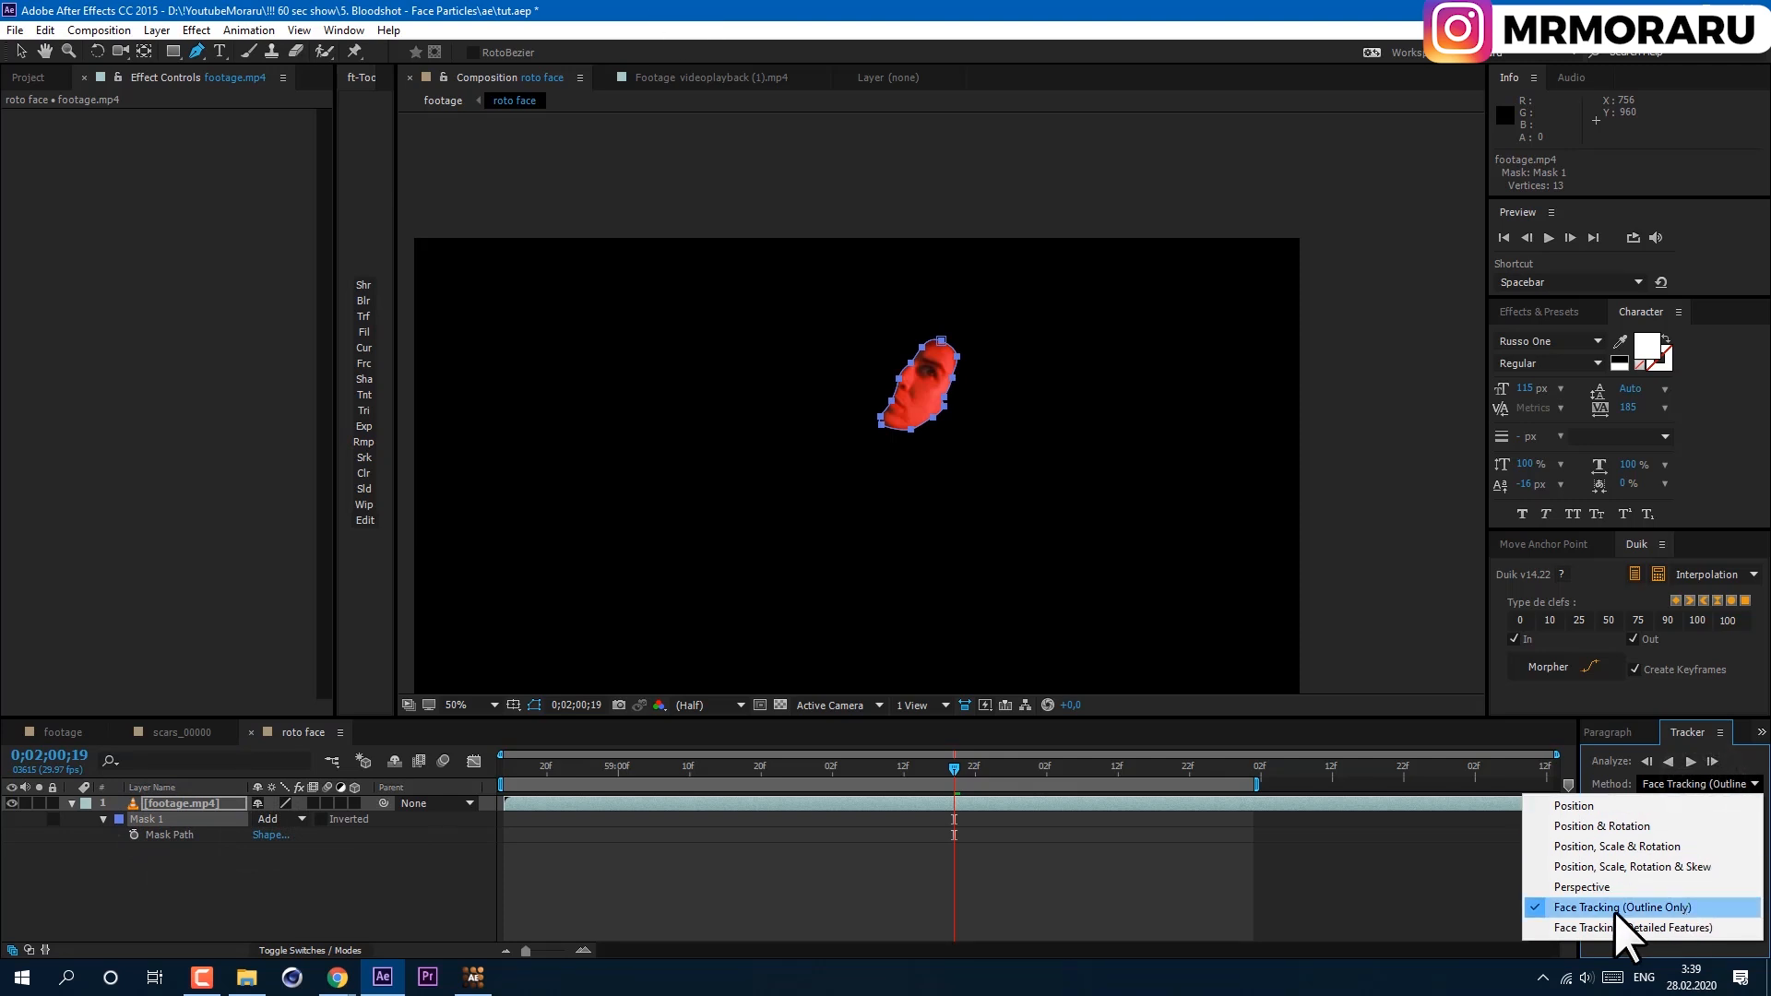
{"action": "left_click", "coordinate": [1652, 907]}
{"action": "left_click", "coordinate": [1687, 760]}
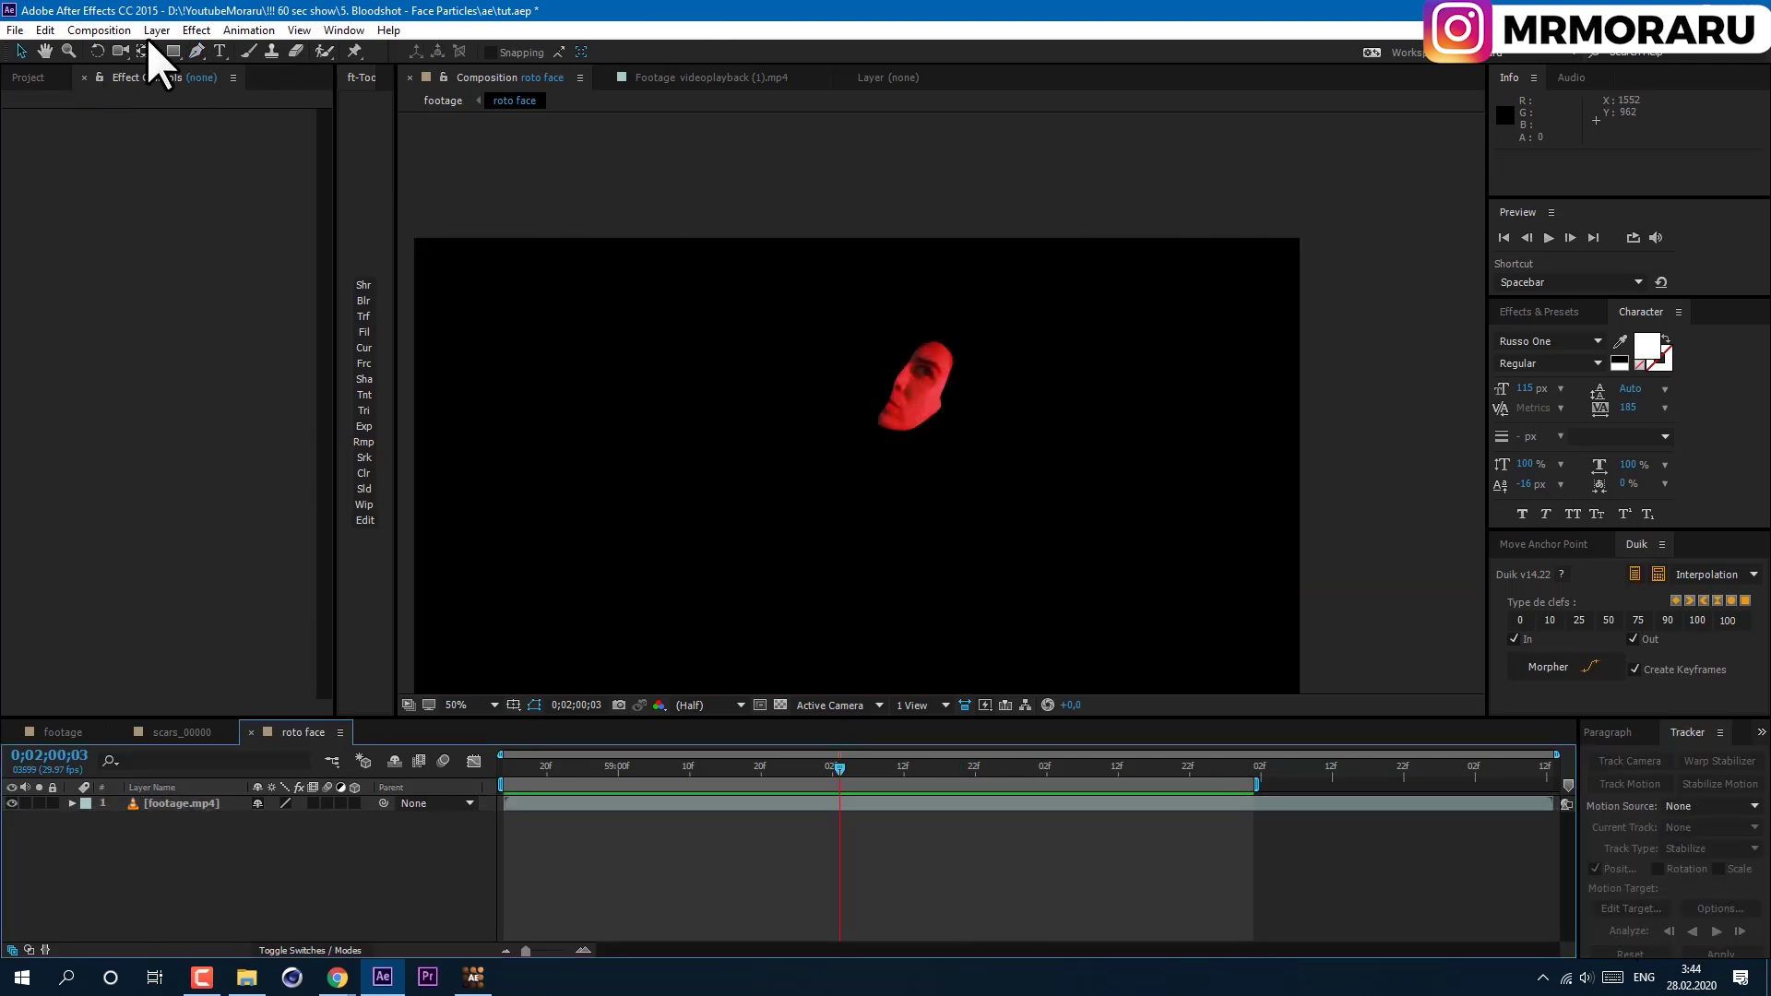
Add a white solid strip across the face as an Alpha Inverted Matte, then return to the main comp.
{"action": "left_click", "coordinate": [156, 29]}
{"action": "left_click", "coordinate": [513, 70]}
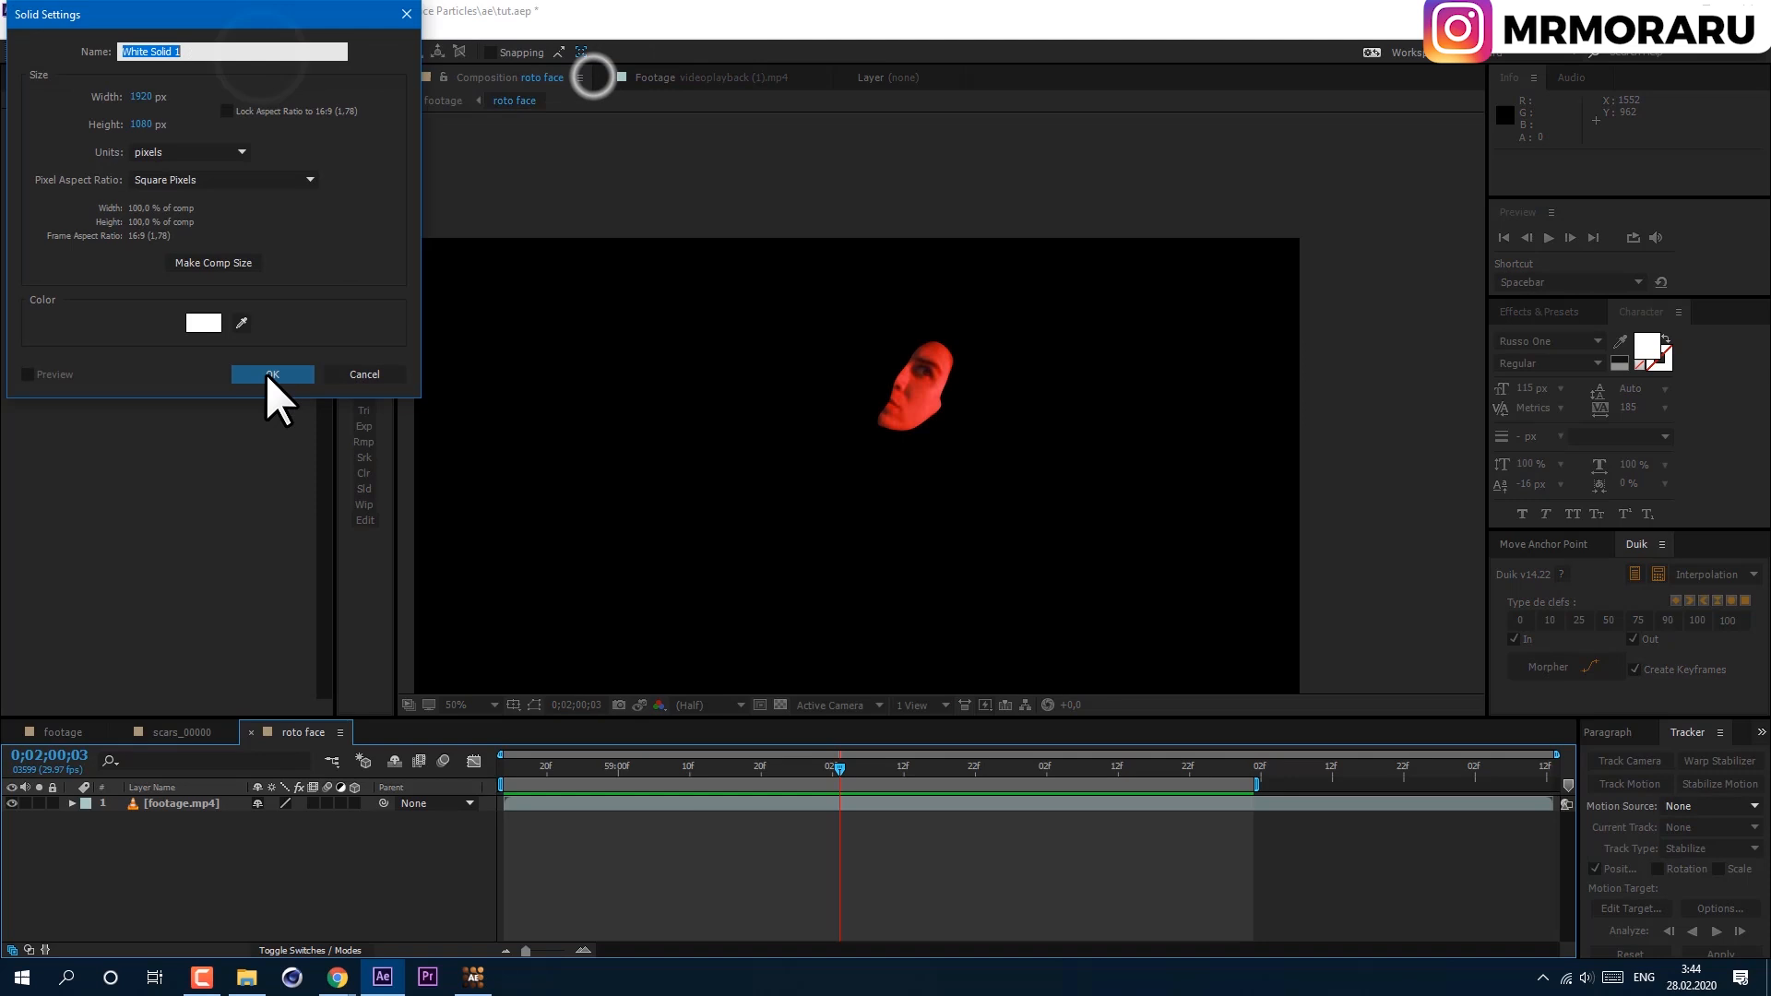
{"action": "left_click", "coordinate": [270, 375]}
{"action": "mouse_move", "coordinate": [899, 454]}
{"action": "left_mouse_down"}
{"action": "mouse_move", "coordinate": [964, 402]}
{"action": "mouse_move", "coordinate": [969, 376]}
{"action": "left_mouse_up"}
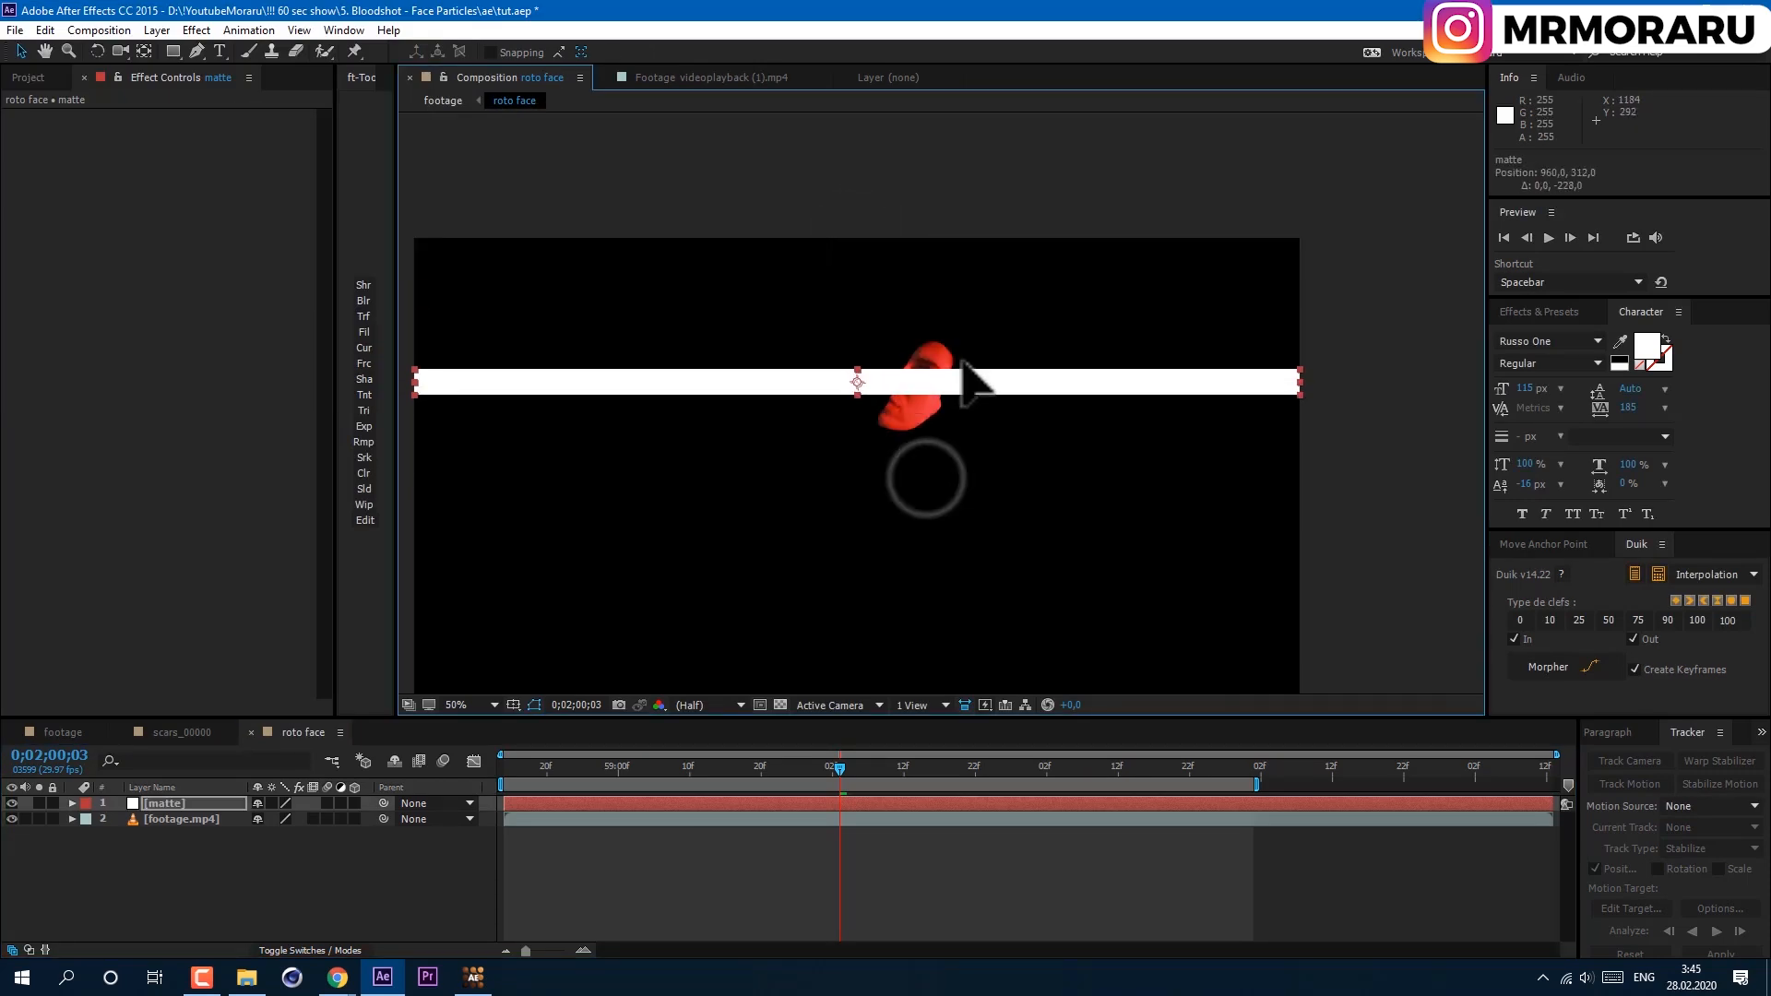
{"action": "key", "text": "F4"}
{"action": "left_click", "coordinate": [367, 819]}
{"action": "left_click", "coordinate": [394, 886]}
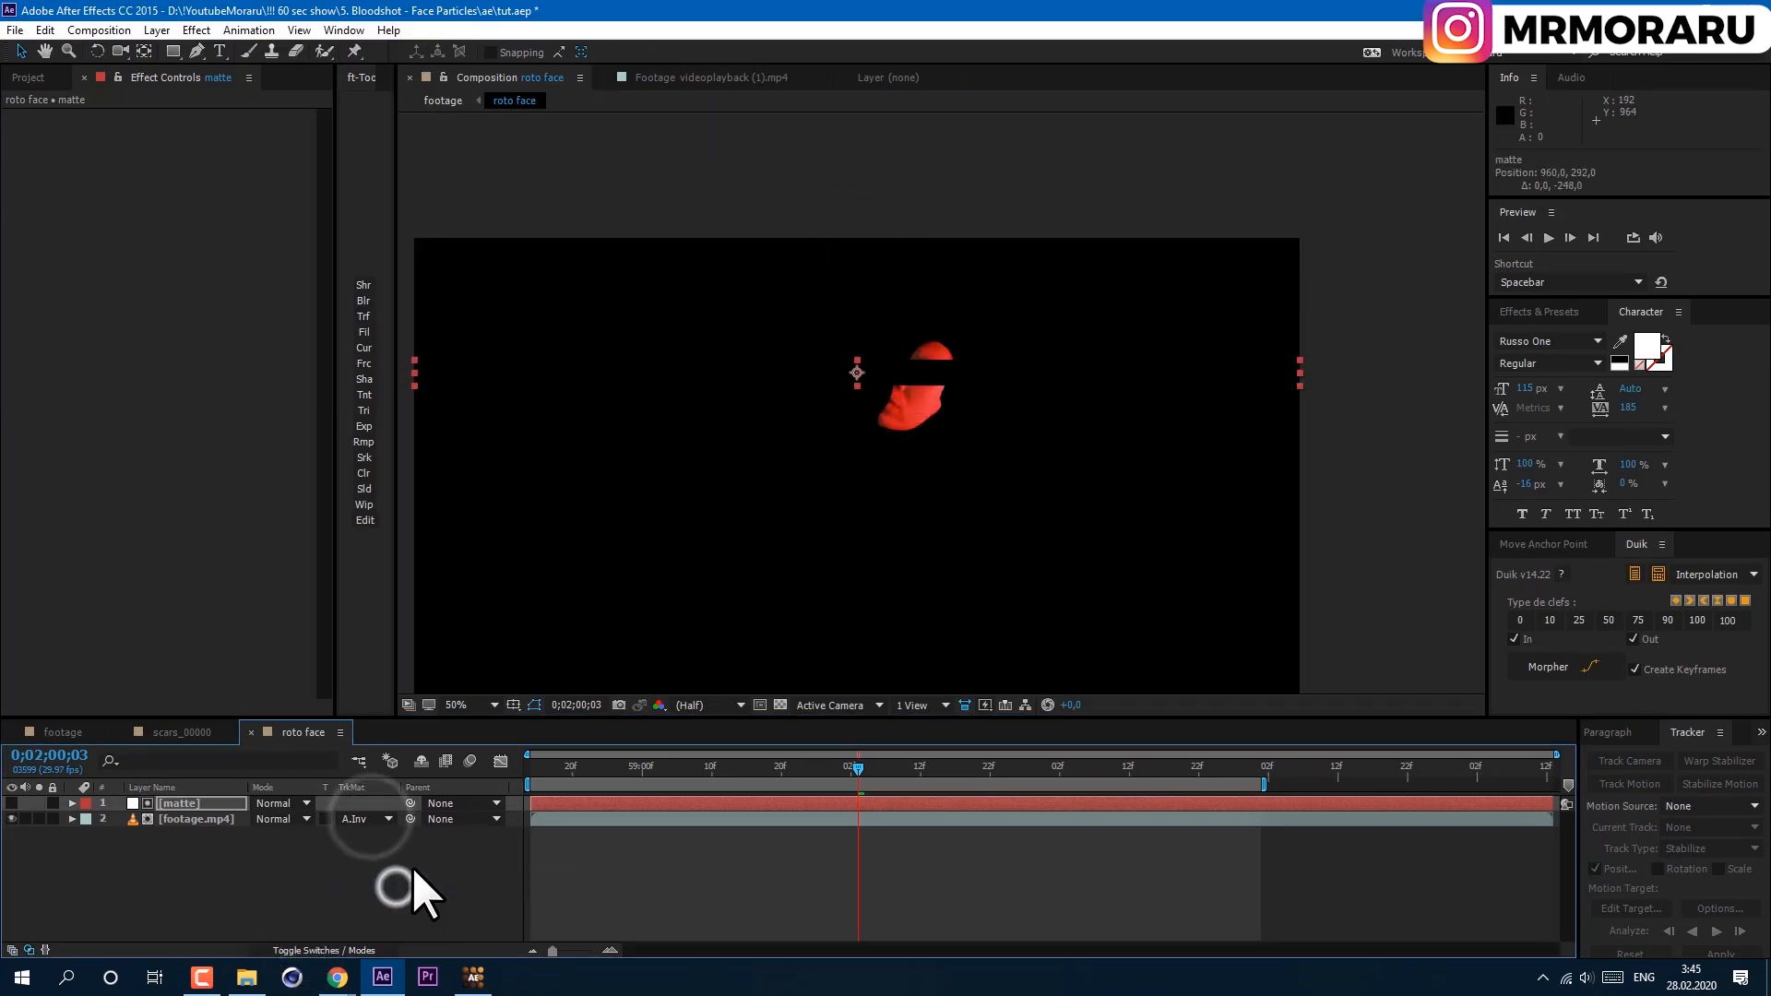
{"action": "left_click", "coordinate": [62, 731]}
{"action": "left_click", "coordinate": [156, 29]}
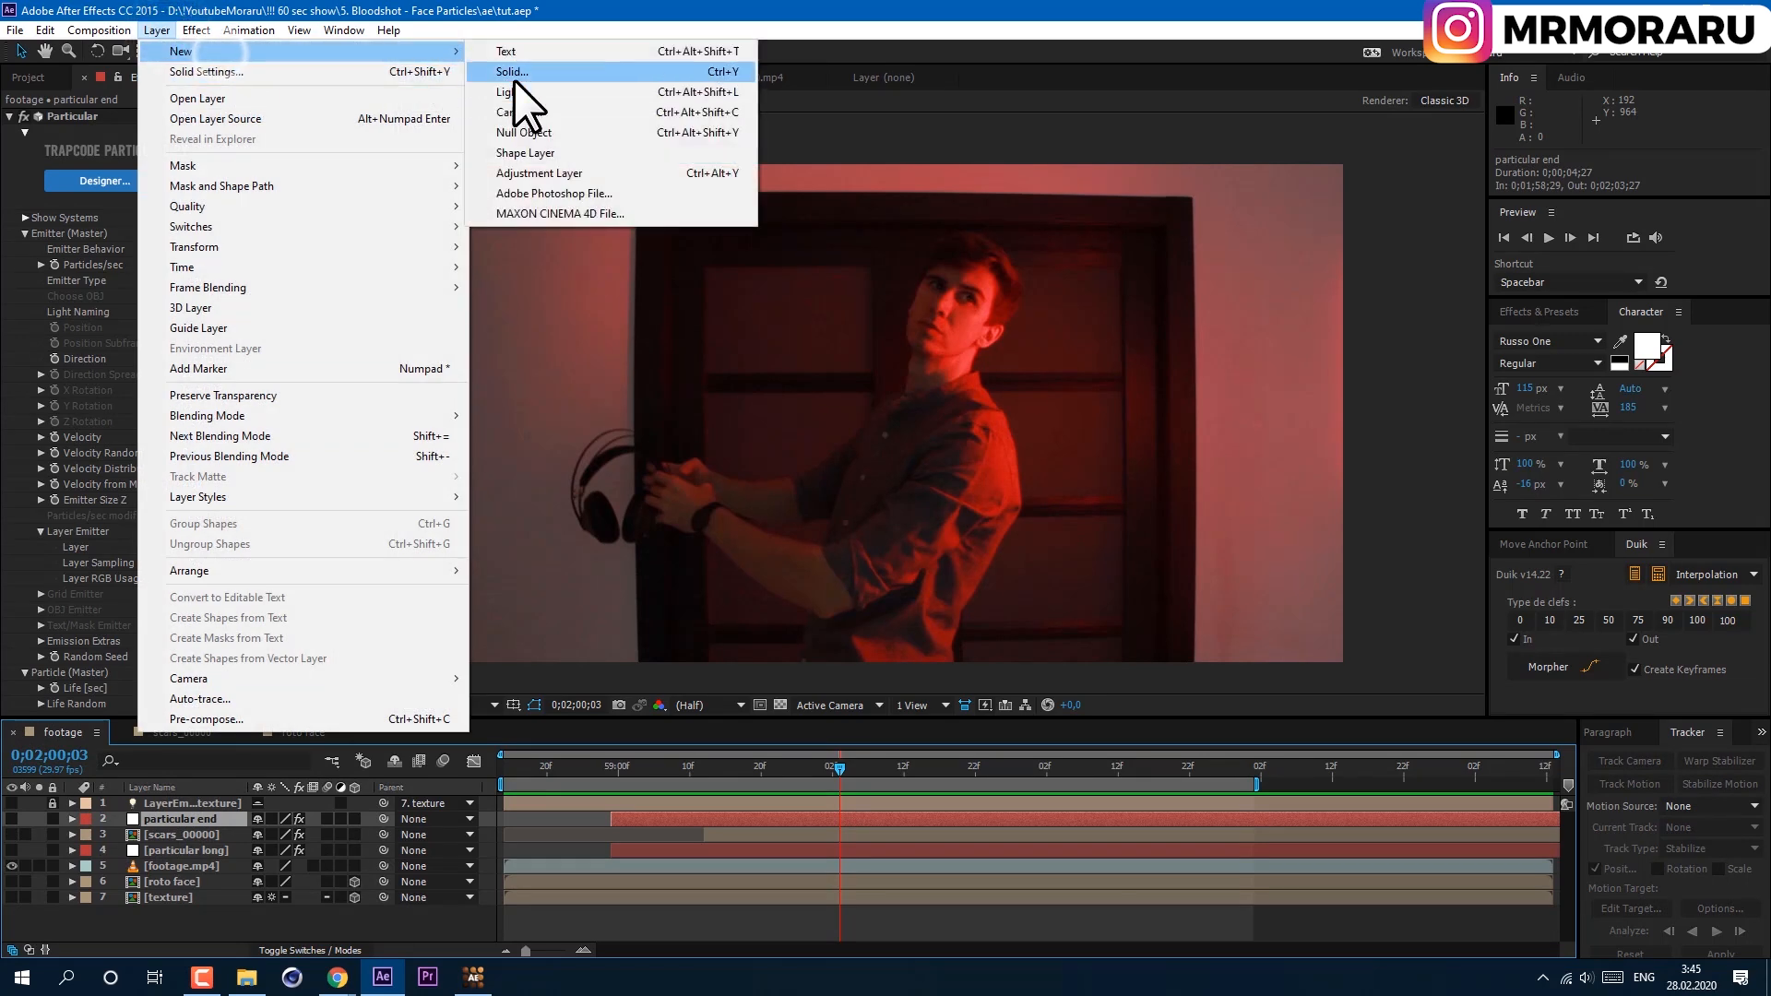
Create the 'part big' solid, apply Particular and set Particles/sec to 1000000.
{"action": "left_click", "coordinate": [514, 70]}
{"action": "key", "text": "Return"}
{"action": "left_click_drag", "start_coordinate": [1560, 370], "coordinate": [197, 815]}
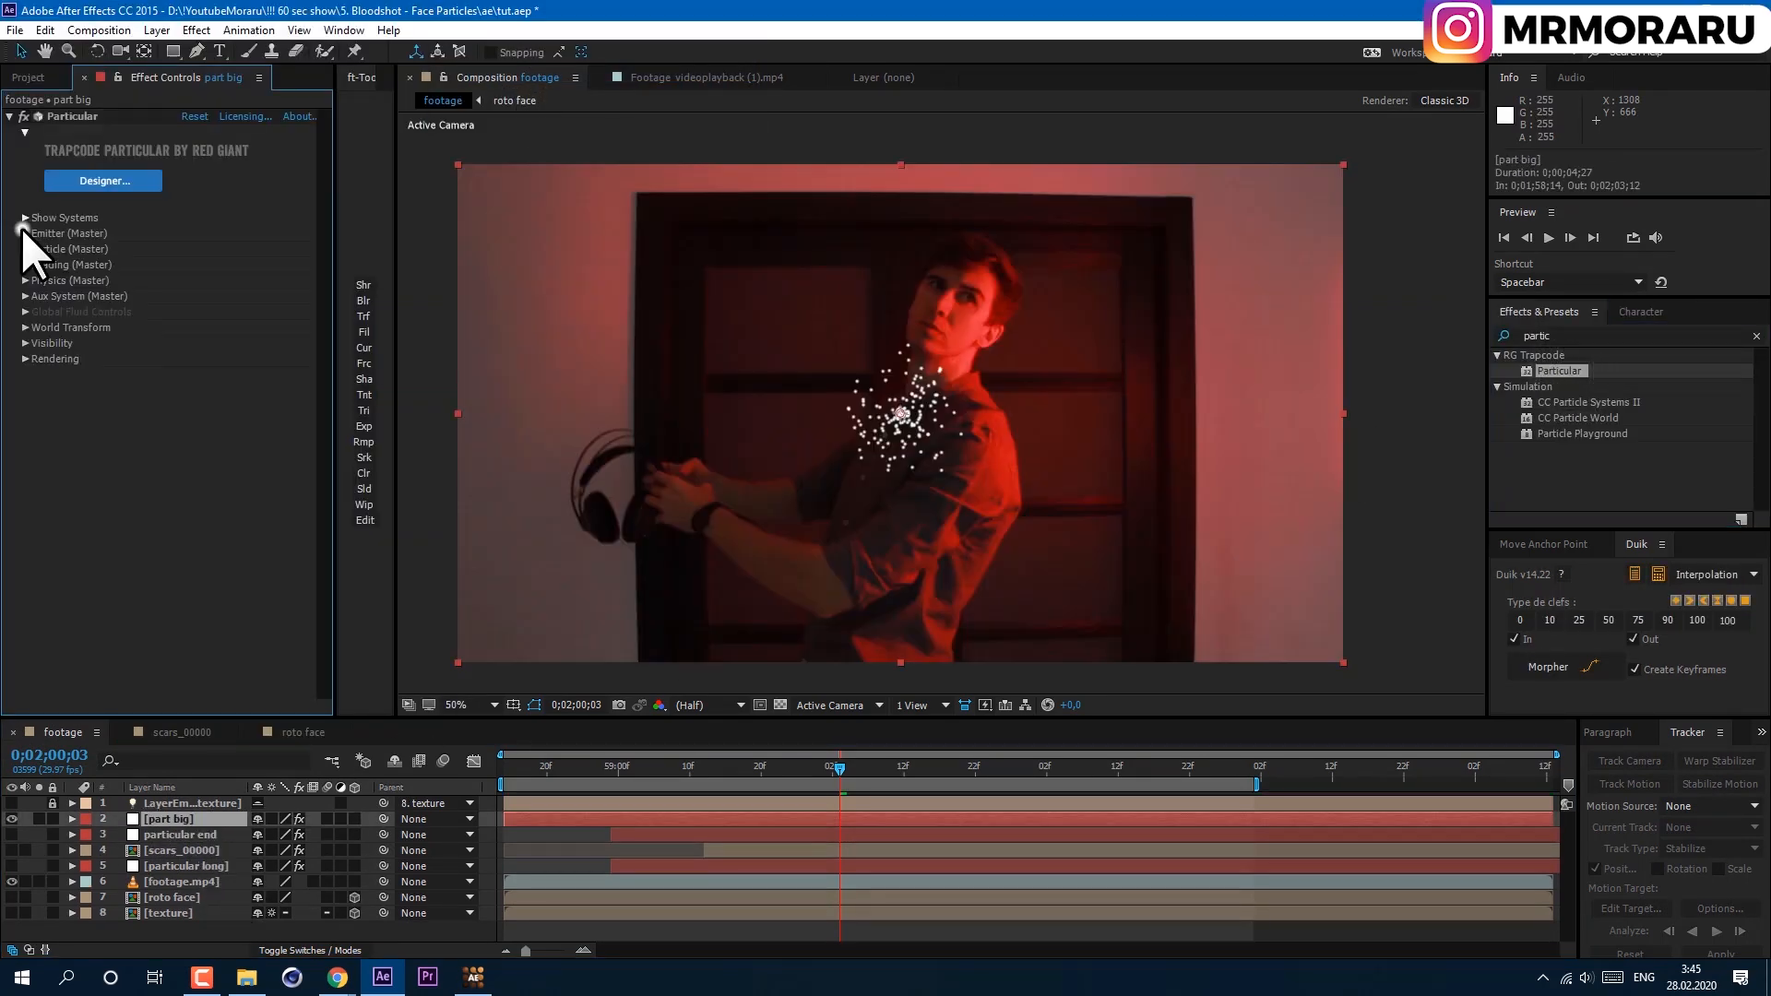
{"action": "left_click", "coordinate": [23, 233]}
{"action": "type", "text": "10000"}
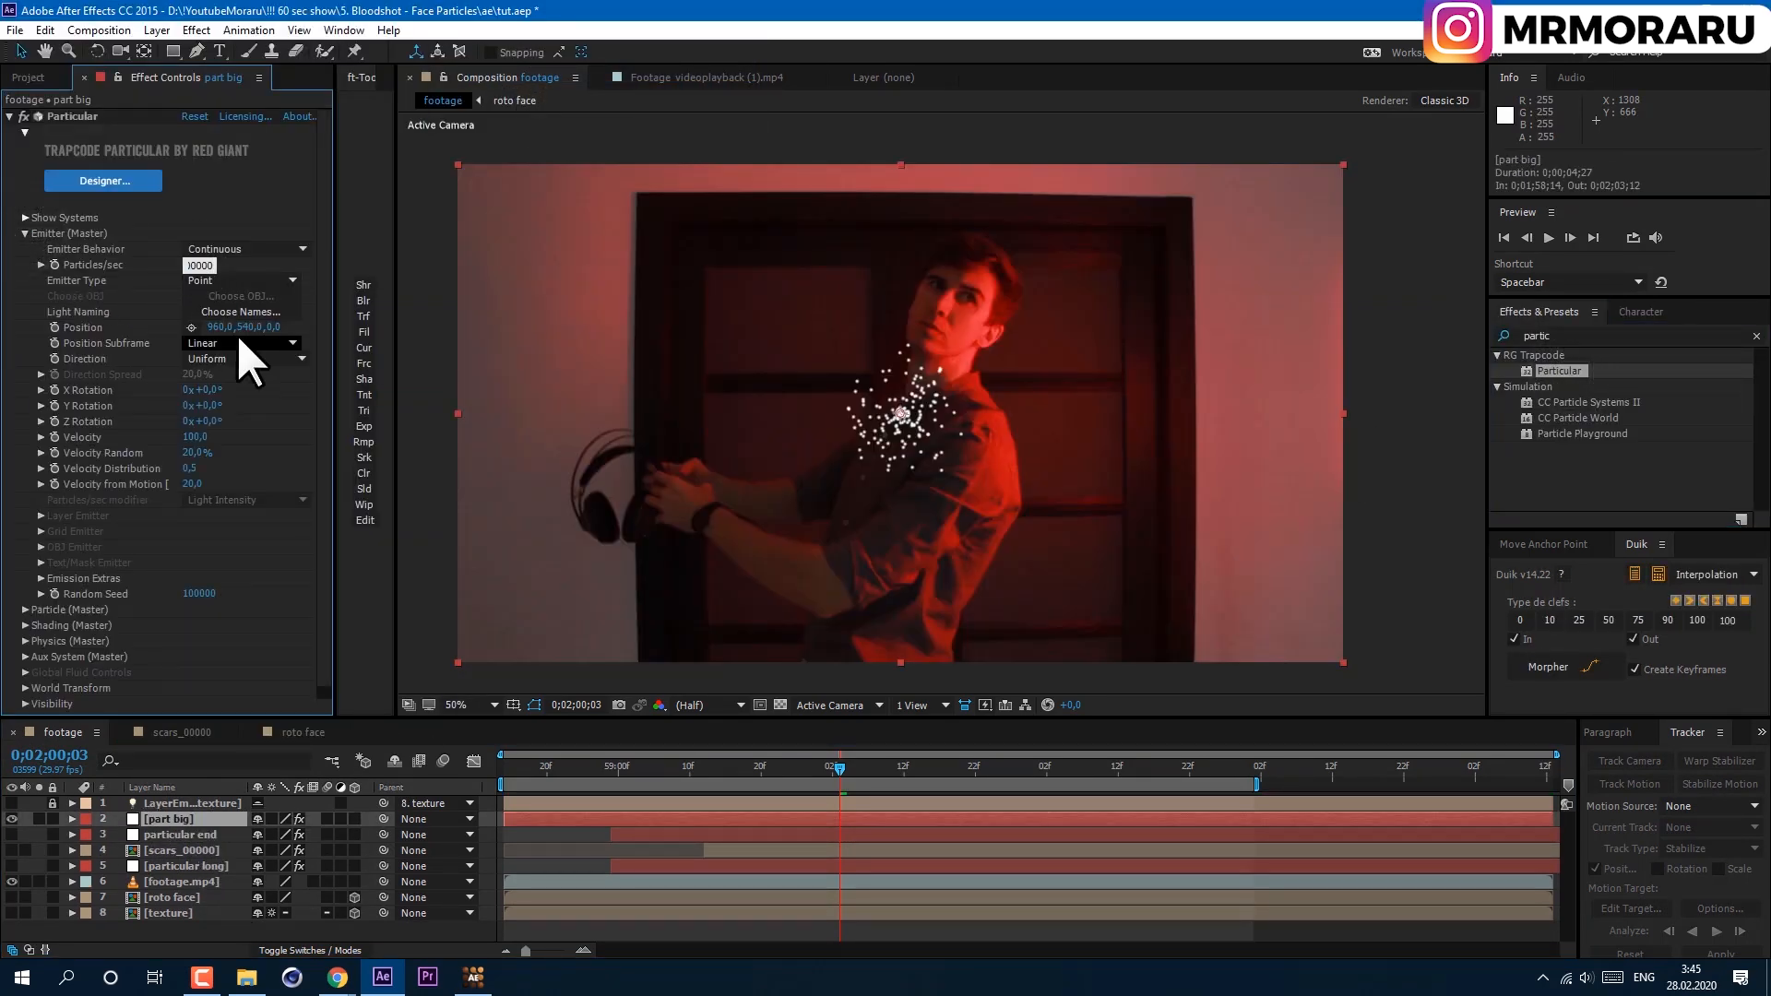
{"action": "key", "text": "Return"}
{"action": "left_click", "coordinate": [1018, 551]}
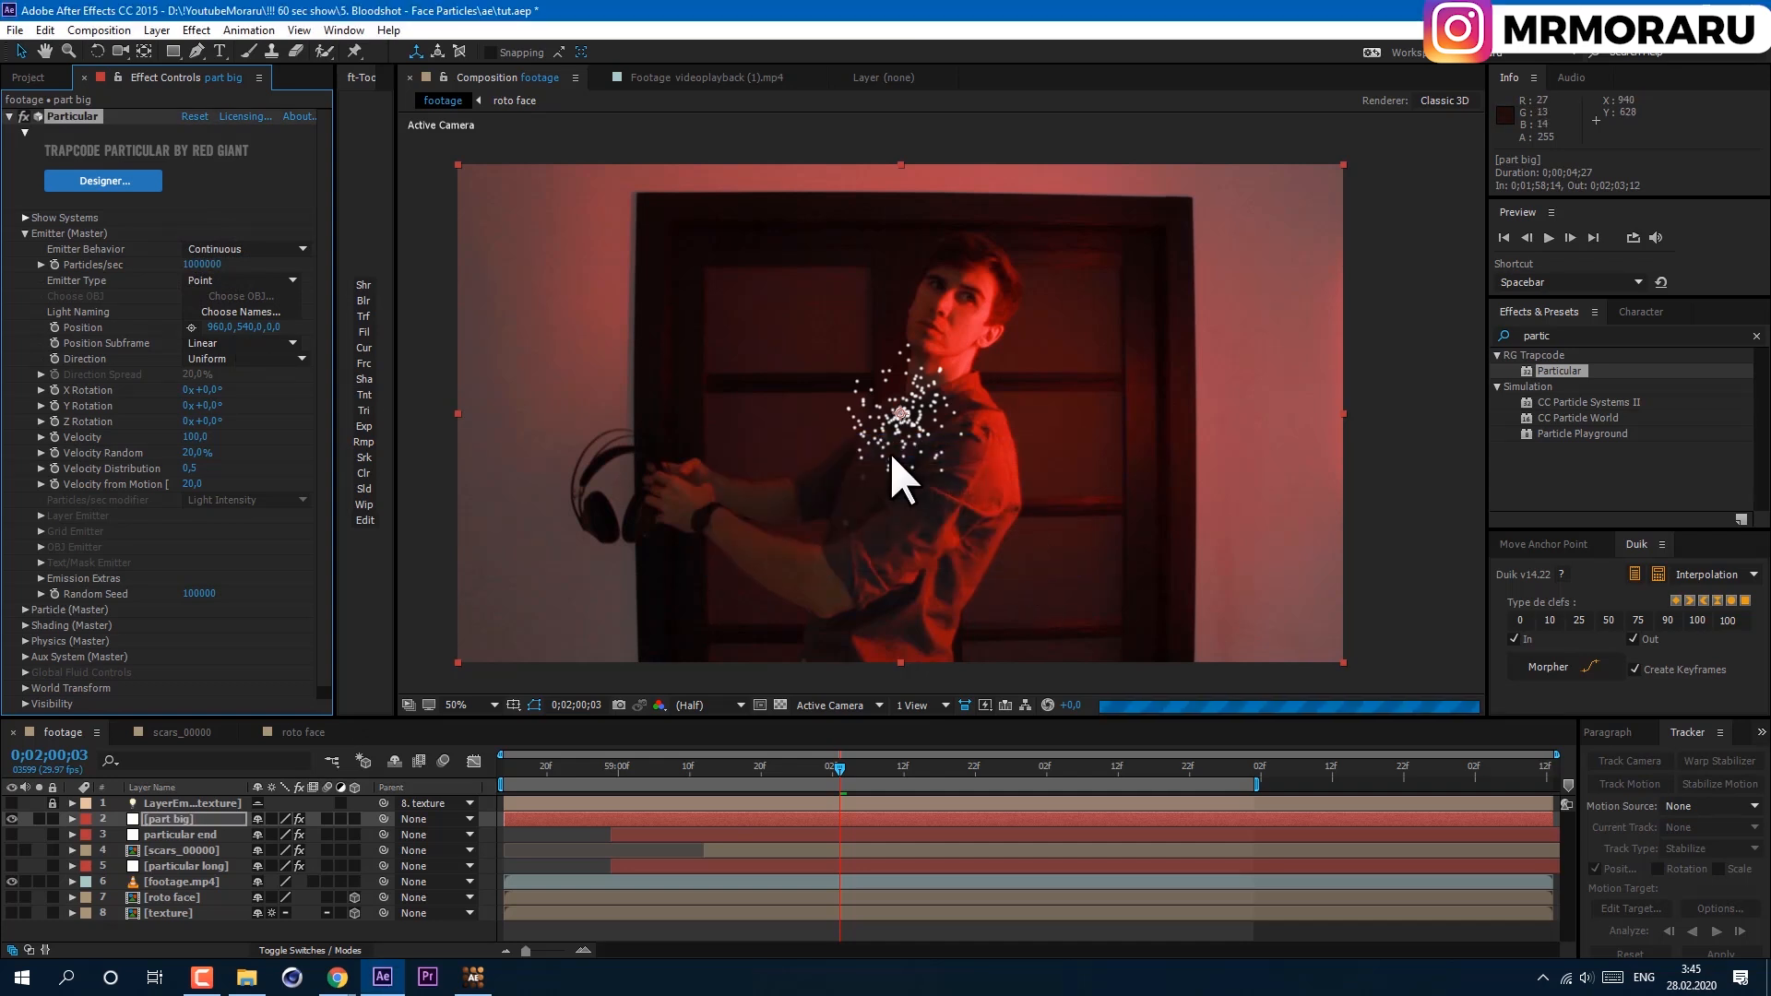
Set Emitter Type to Layer, emitting from the roto face layer.
{"action": "left_click", "coordinate": [251, 279]}
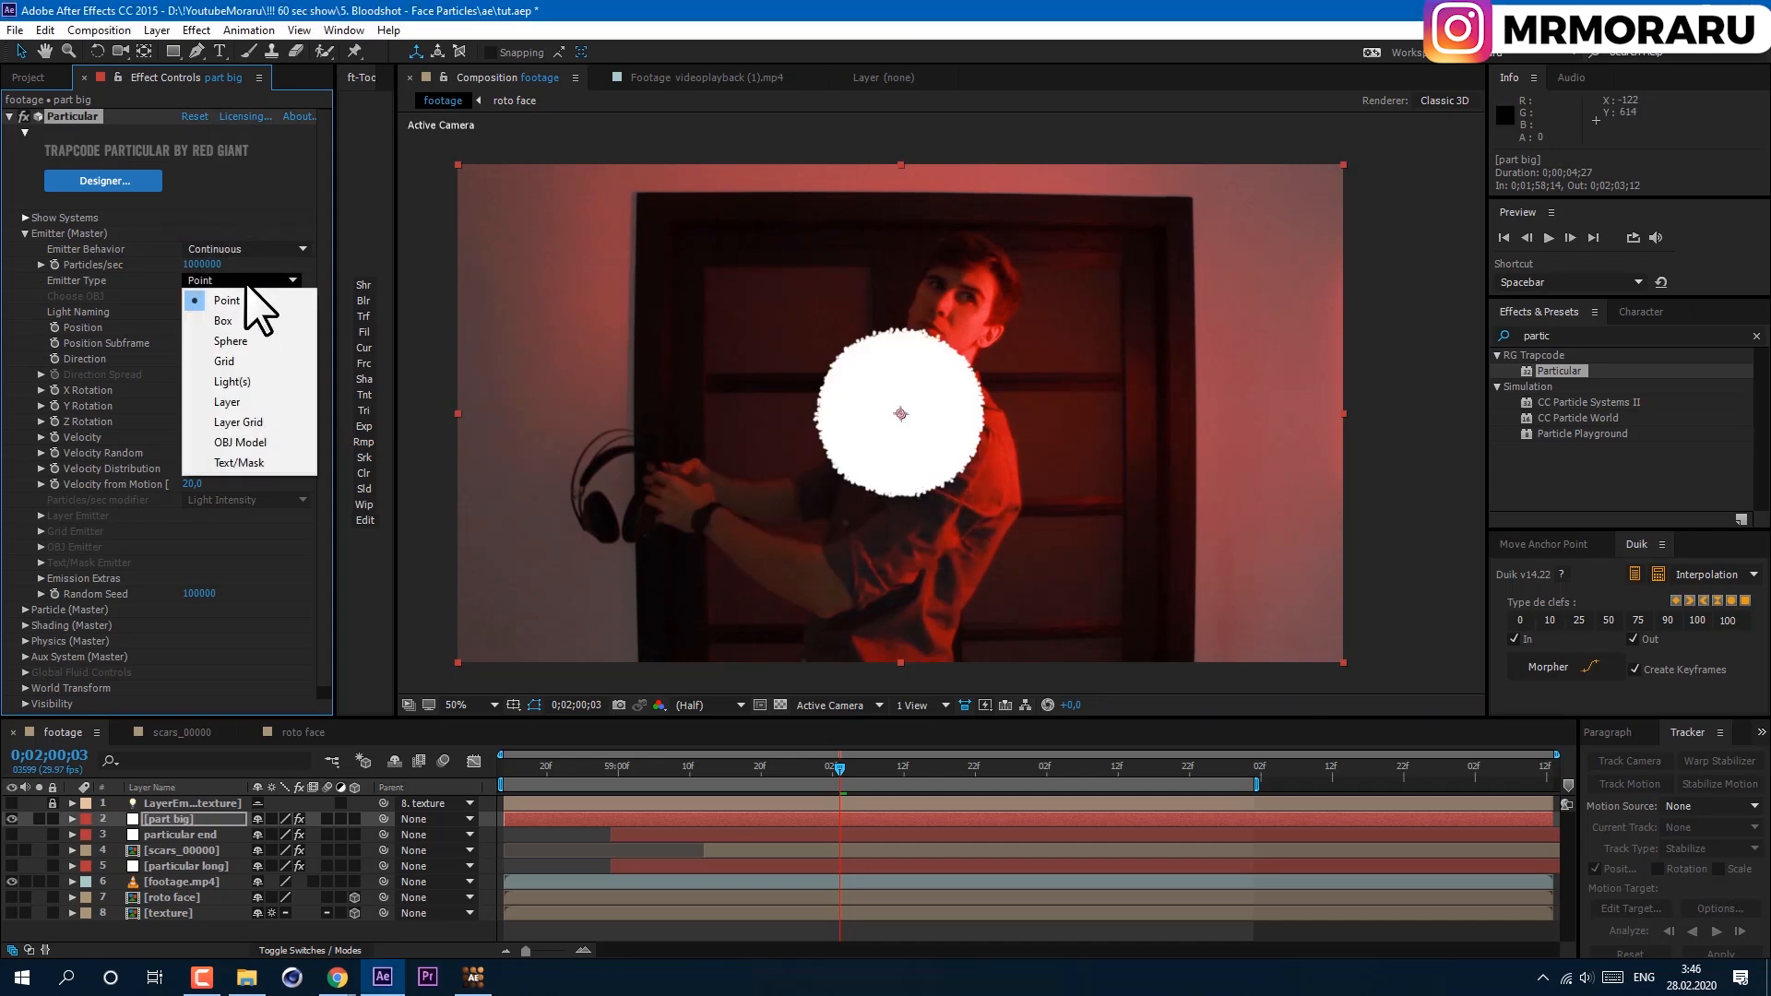
{"action": "left_click", "coordinate": [259, 401]}
{"action": "left_click", "coordinate": [38, 531]}
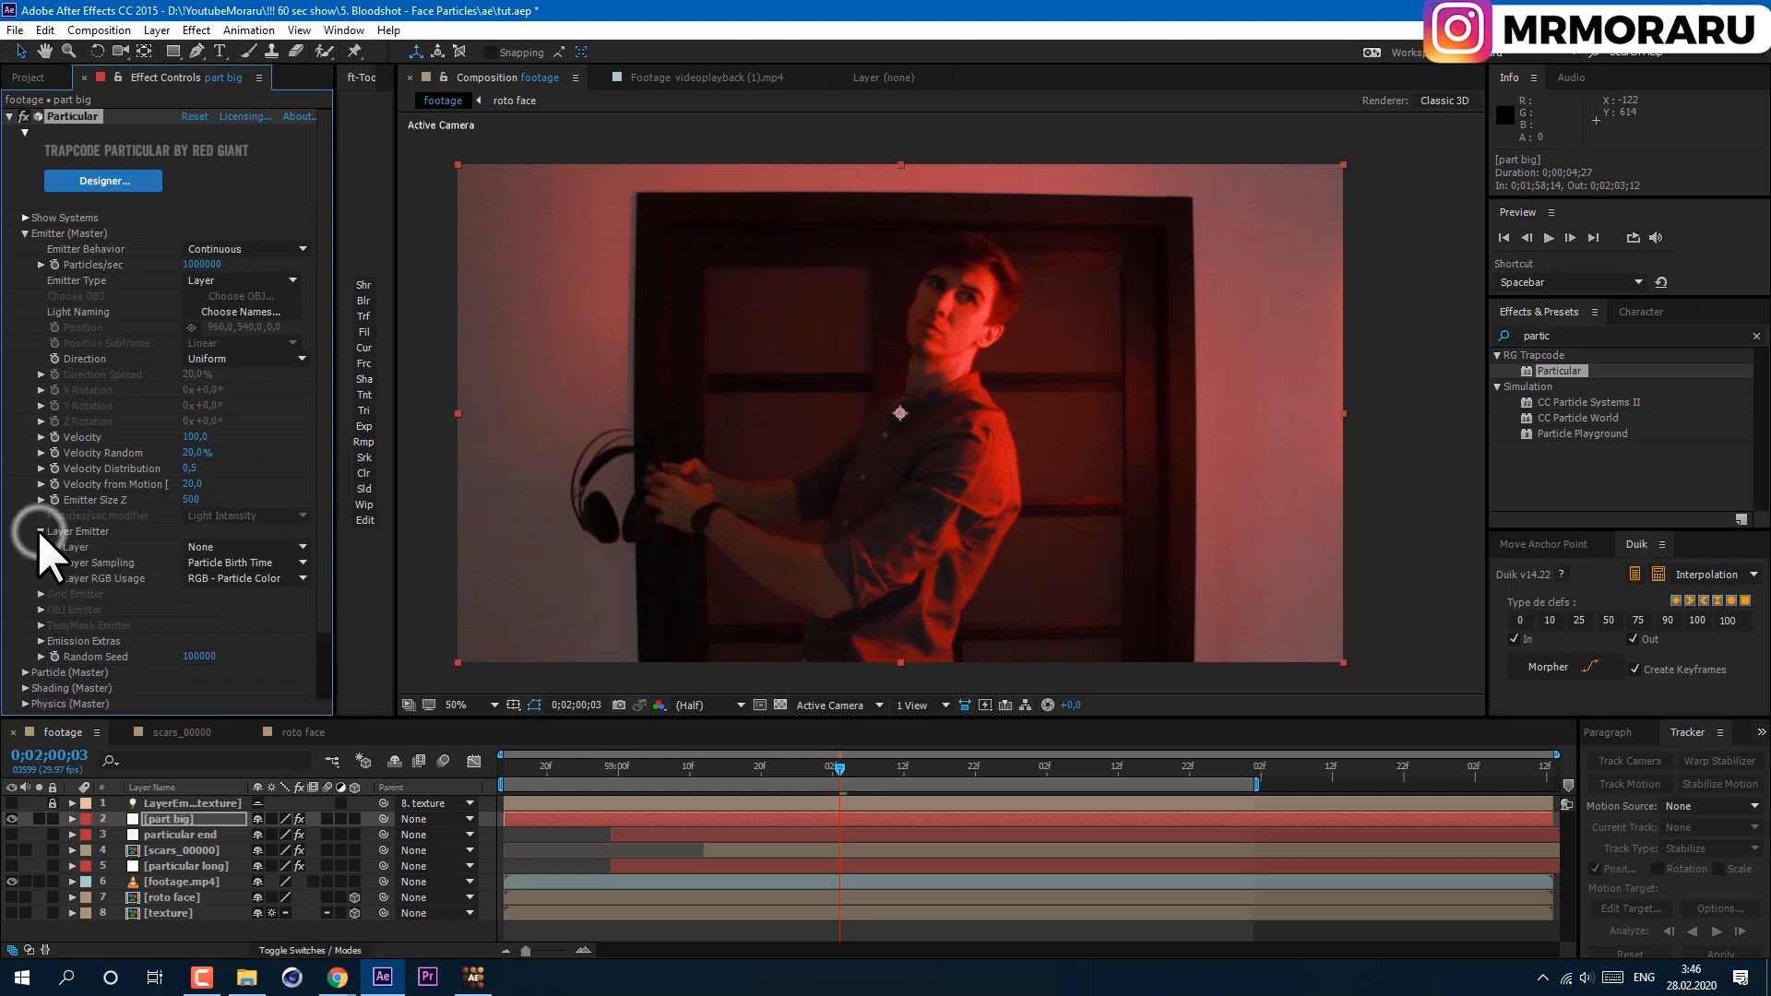
{"action": "left_click", "coordinate": [233, 546]}
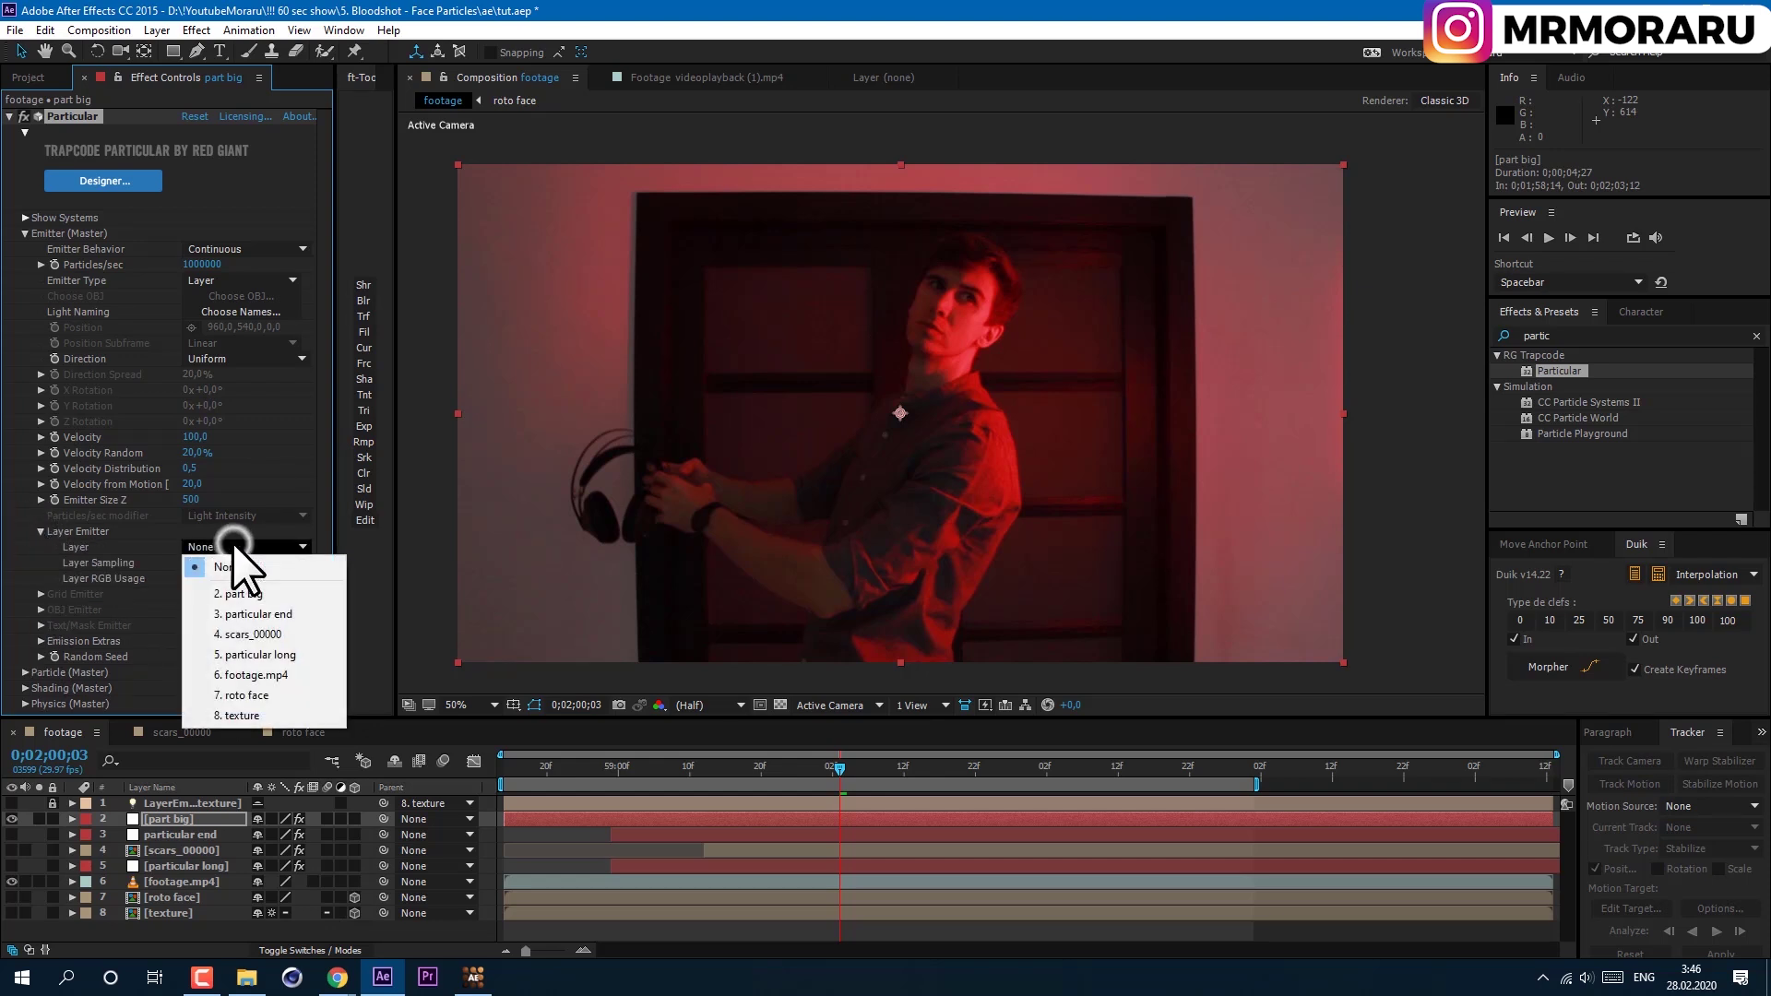
{"action": "left_click", "coordinate": [247, 688]}
Make emission Directional with Y Rotation 90, Velocity 150 and zero velocity randomness.
{"action": "left_click", "coordinate": [238, 358]}
{"action": "left_click", "coordinate": [238, 394]}
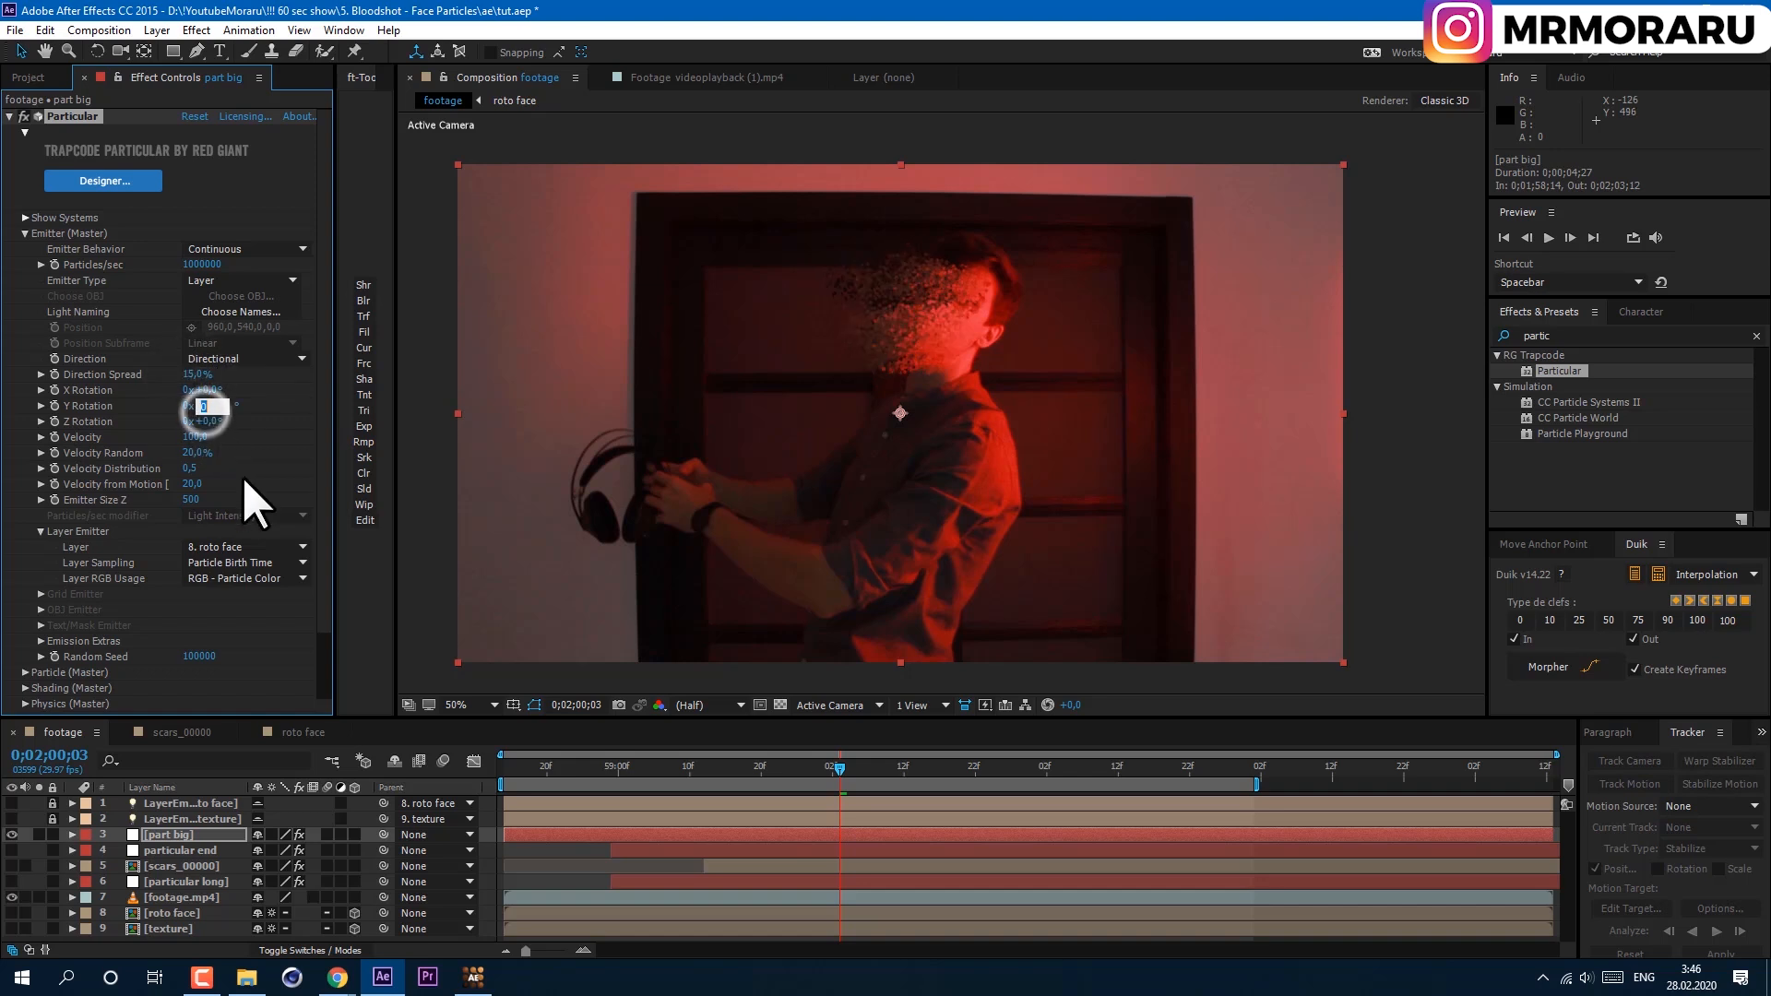
{"action": "type", "text": "90"}
{"action": "left_click", "coordinate": [196, 438]}
{"action": "type", "text": "0x +90,0°"}
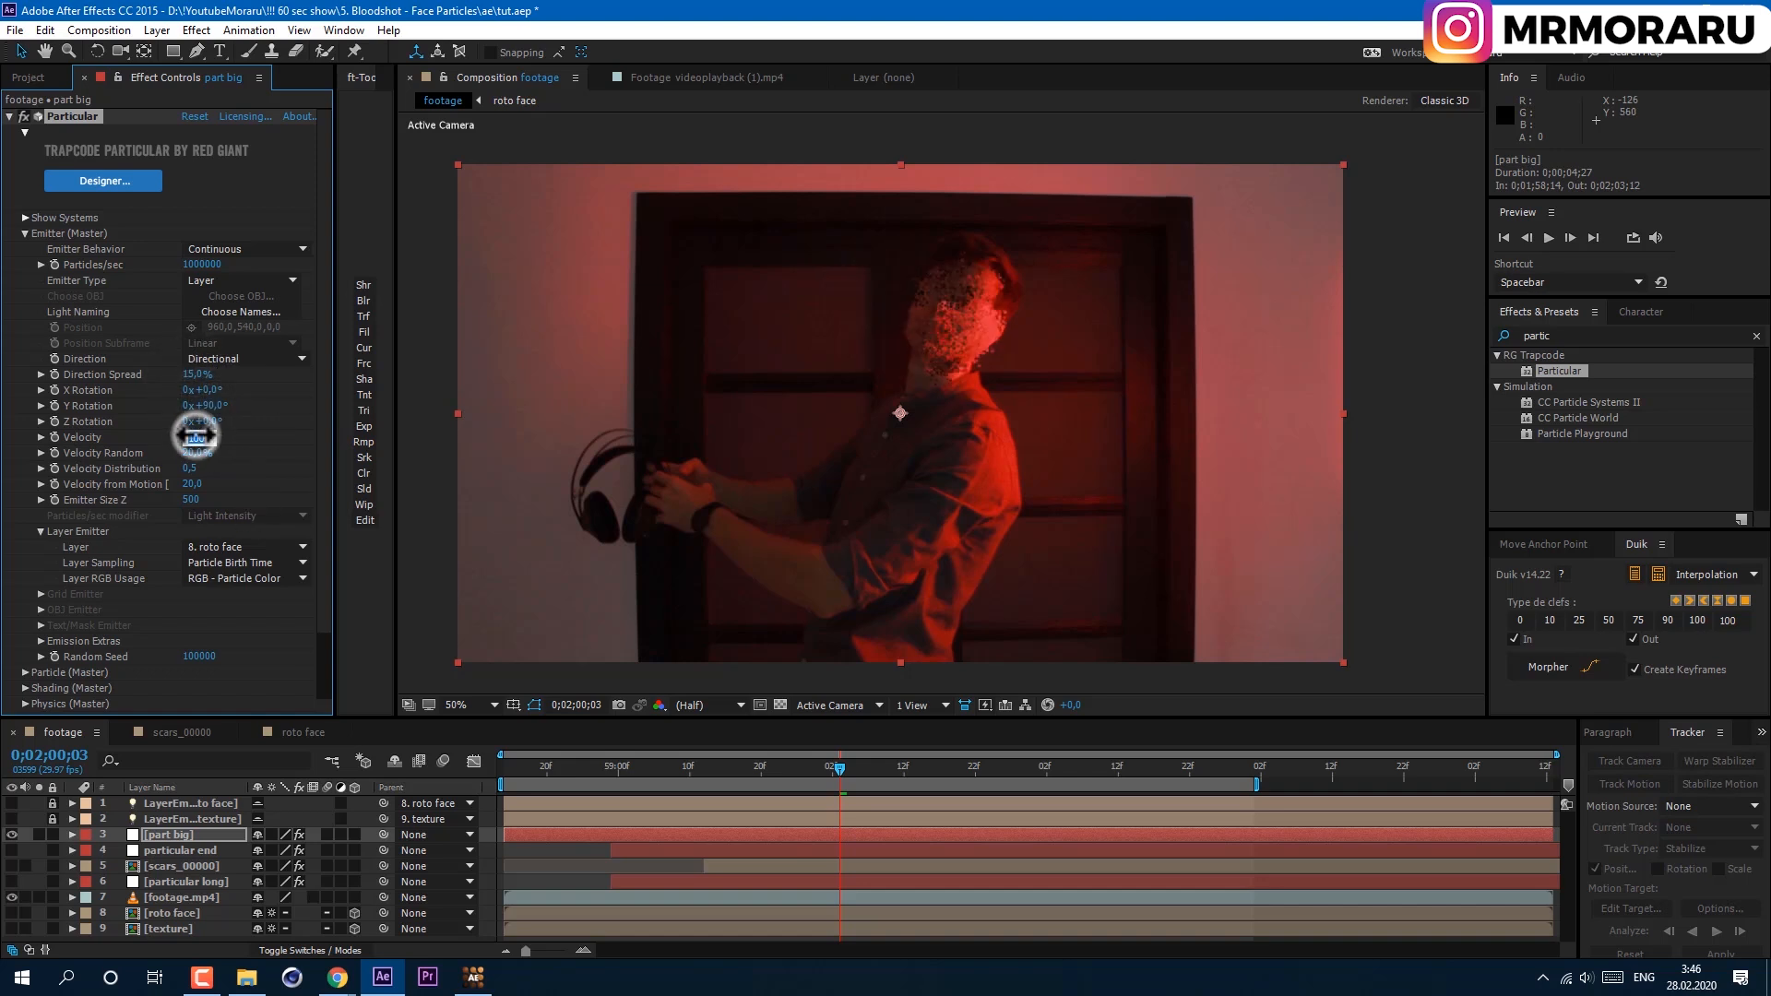
{"action": "type", "text": "150"}
{"action": "key", "text": "Return"}
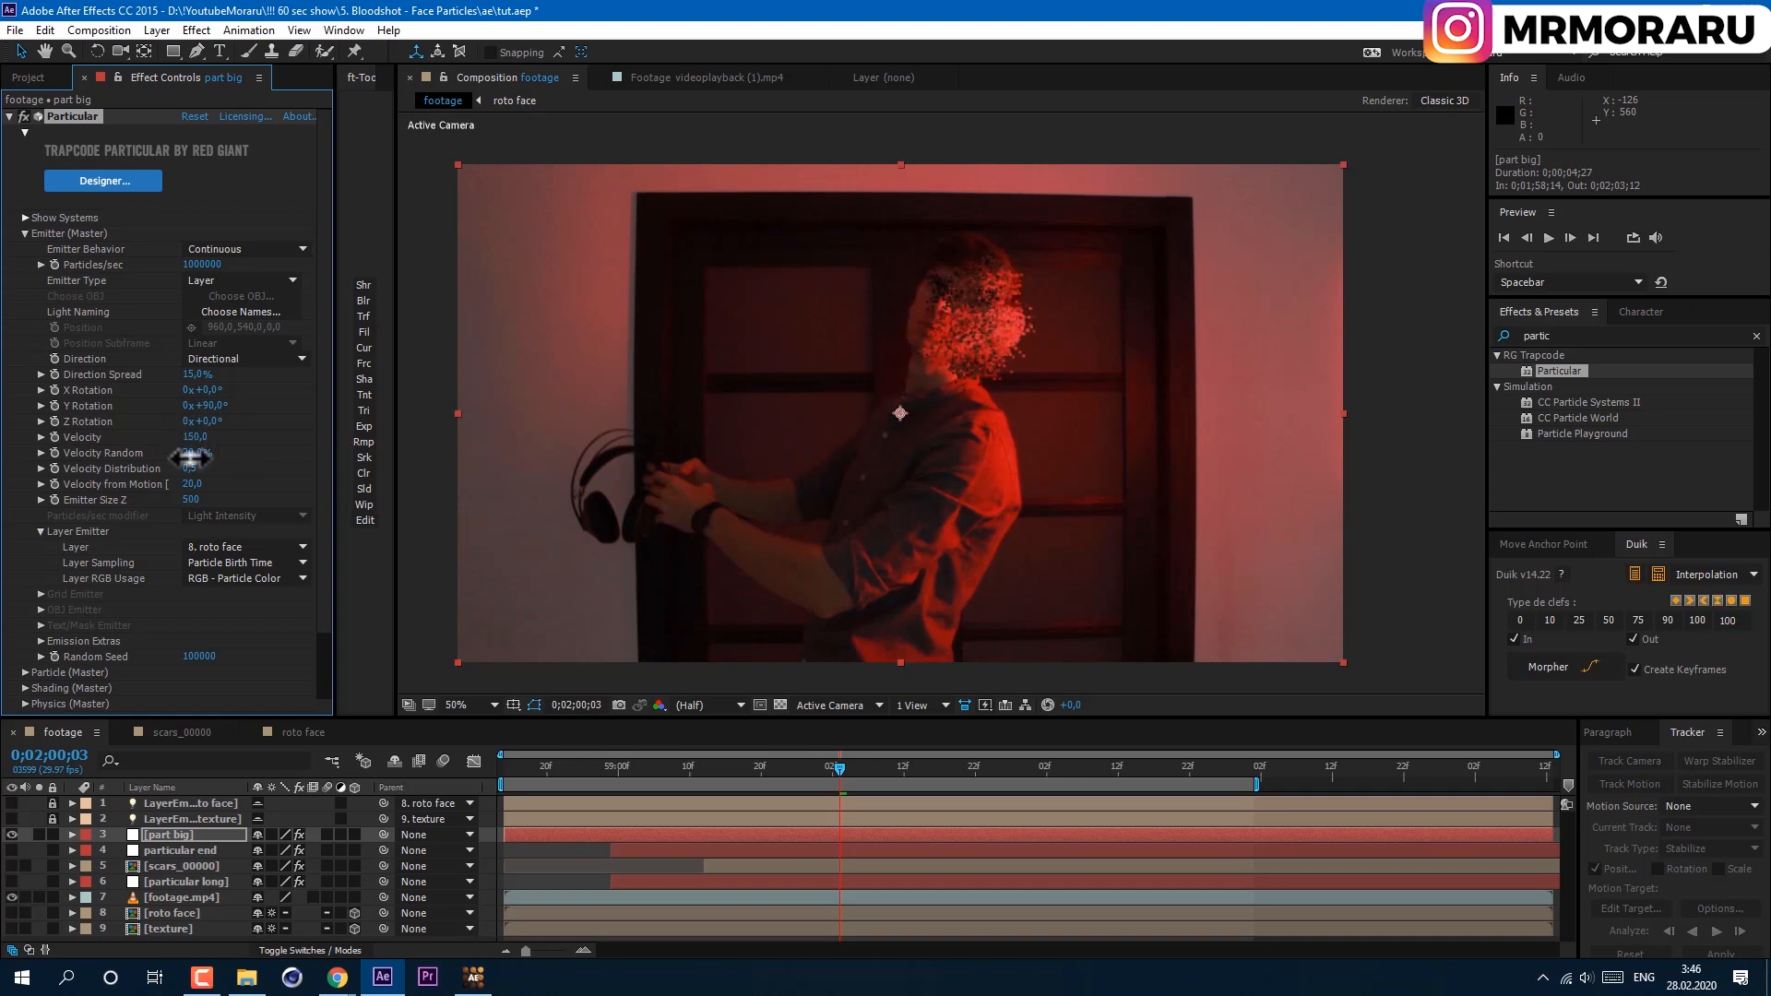
{"action": "type", "text": "0"}
{"action": "left_click", "coordinate": [194, 498]}
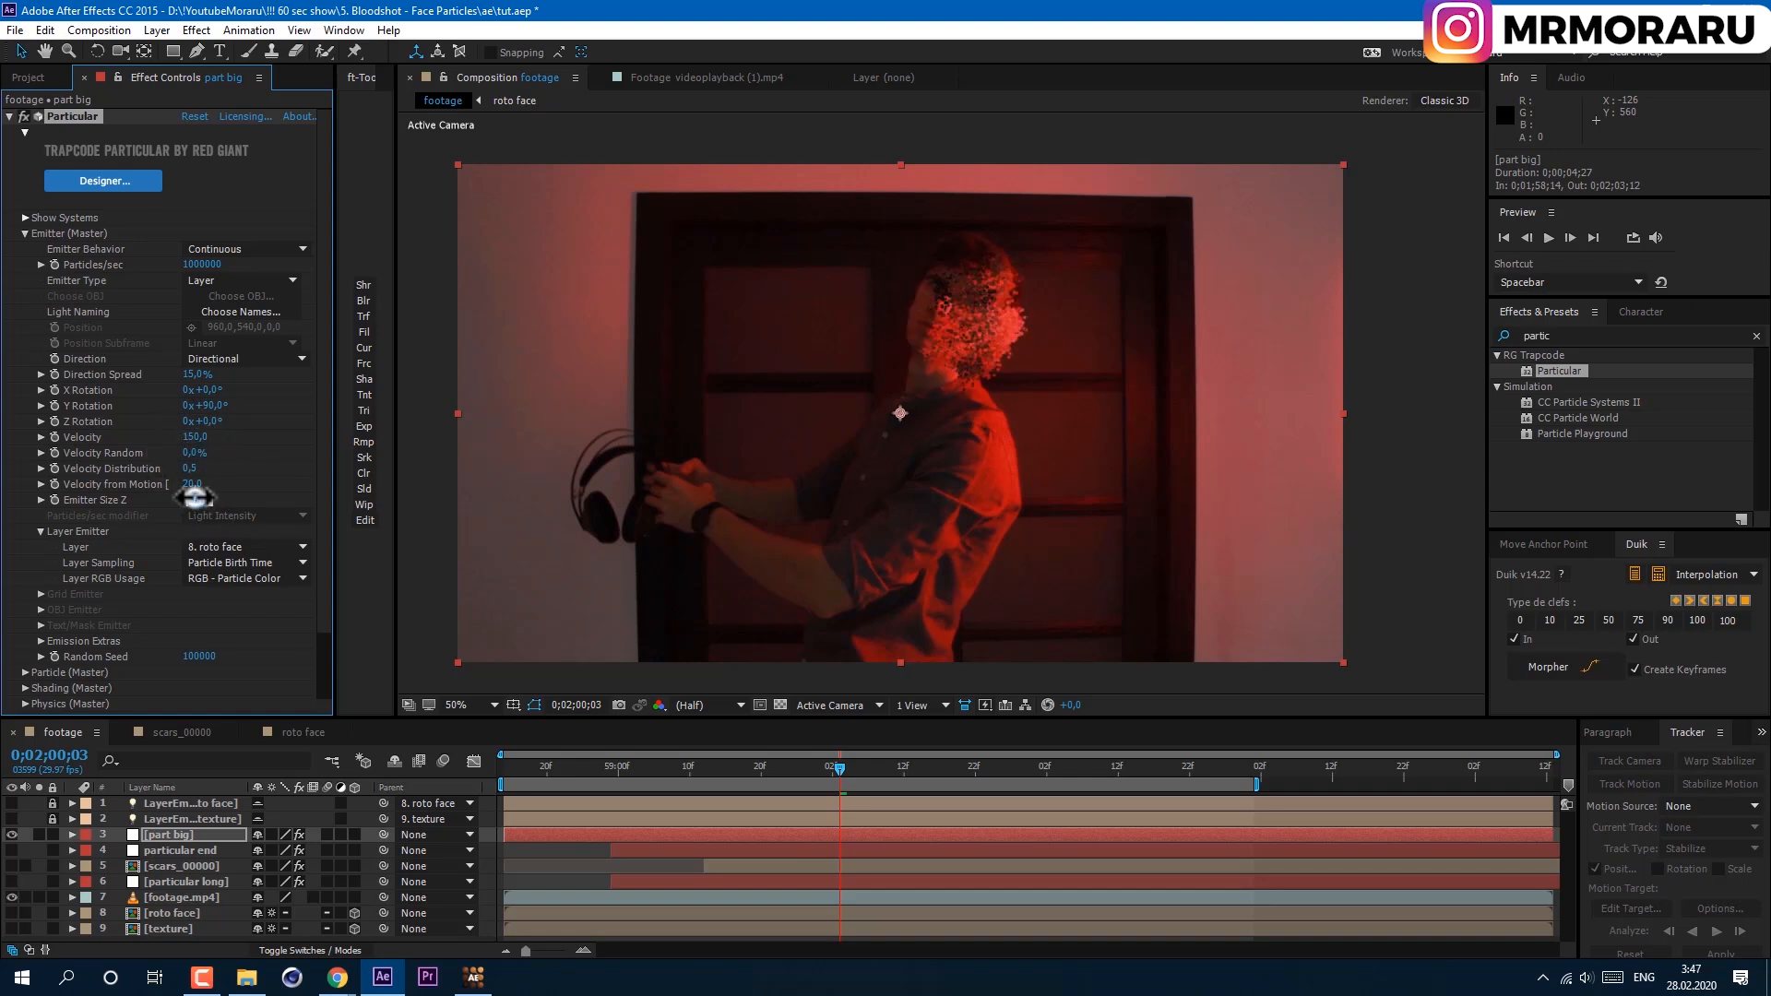
Set emitter depth 250 and switch particles to small cloudlets with feather 100.
{"action": "key", "text": "Return"}
{"action": "scroll", "coordinate": [30, 682], "scroll_direction": "down", "scroll_amount": 5}
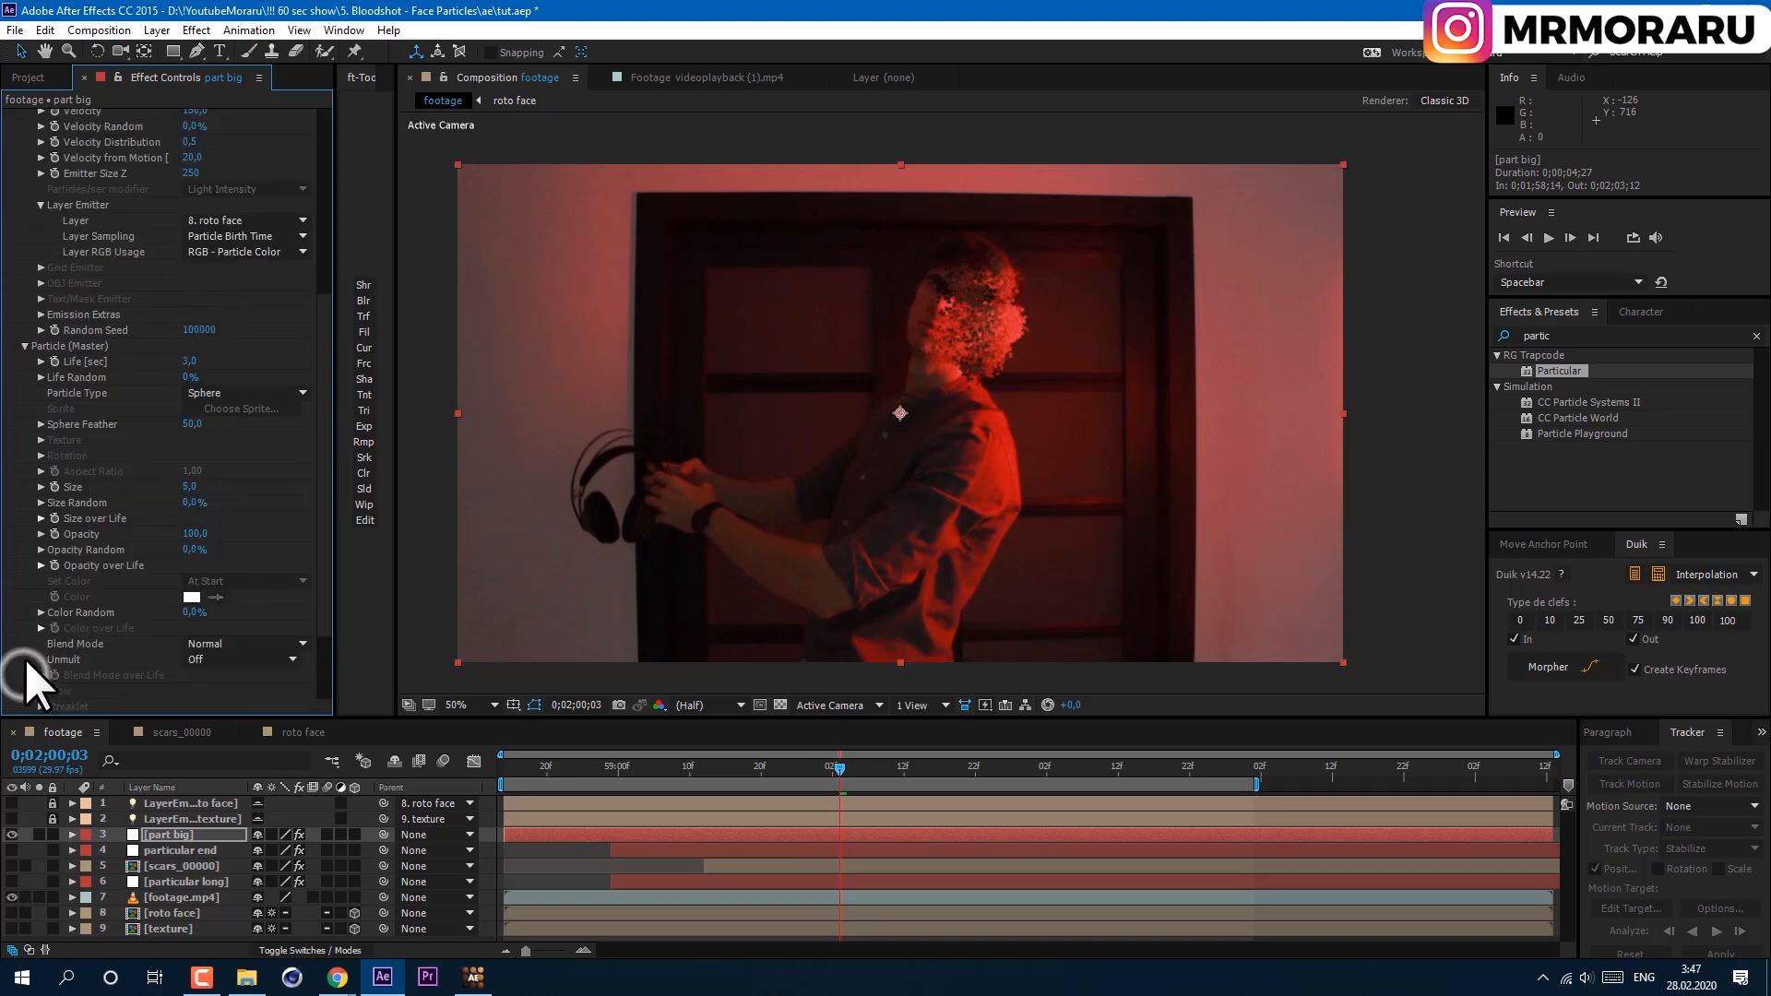
{"action": "left_click", "coordinate": [236, 393]}
{"action": "left_click", "coordinate": [243, 481]}
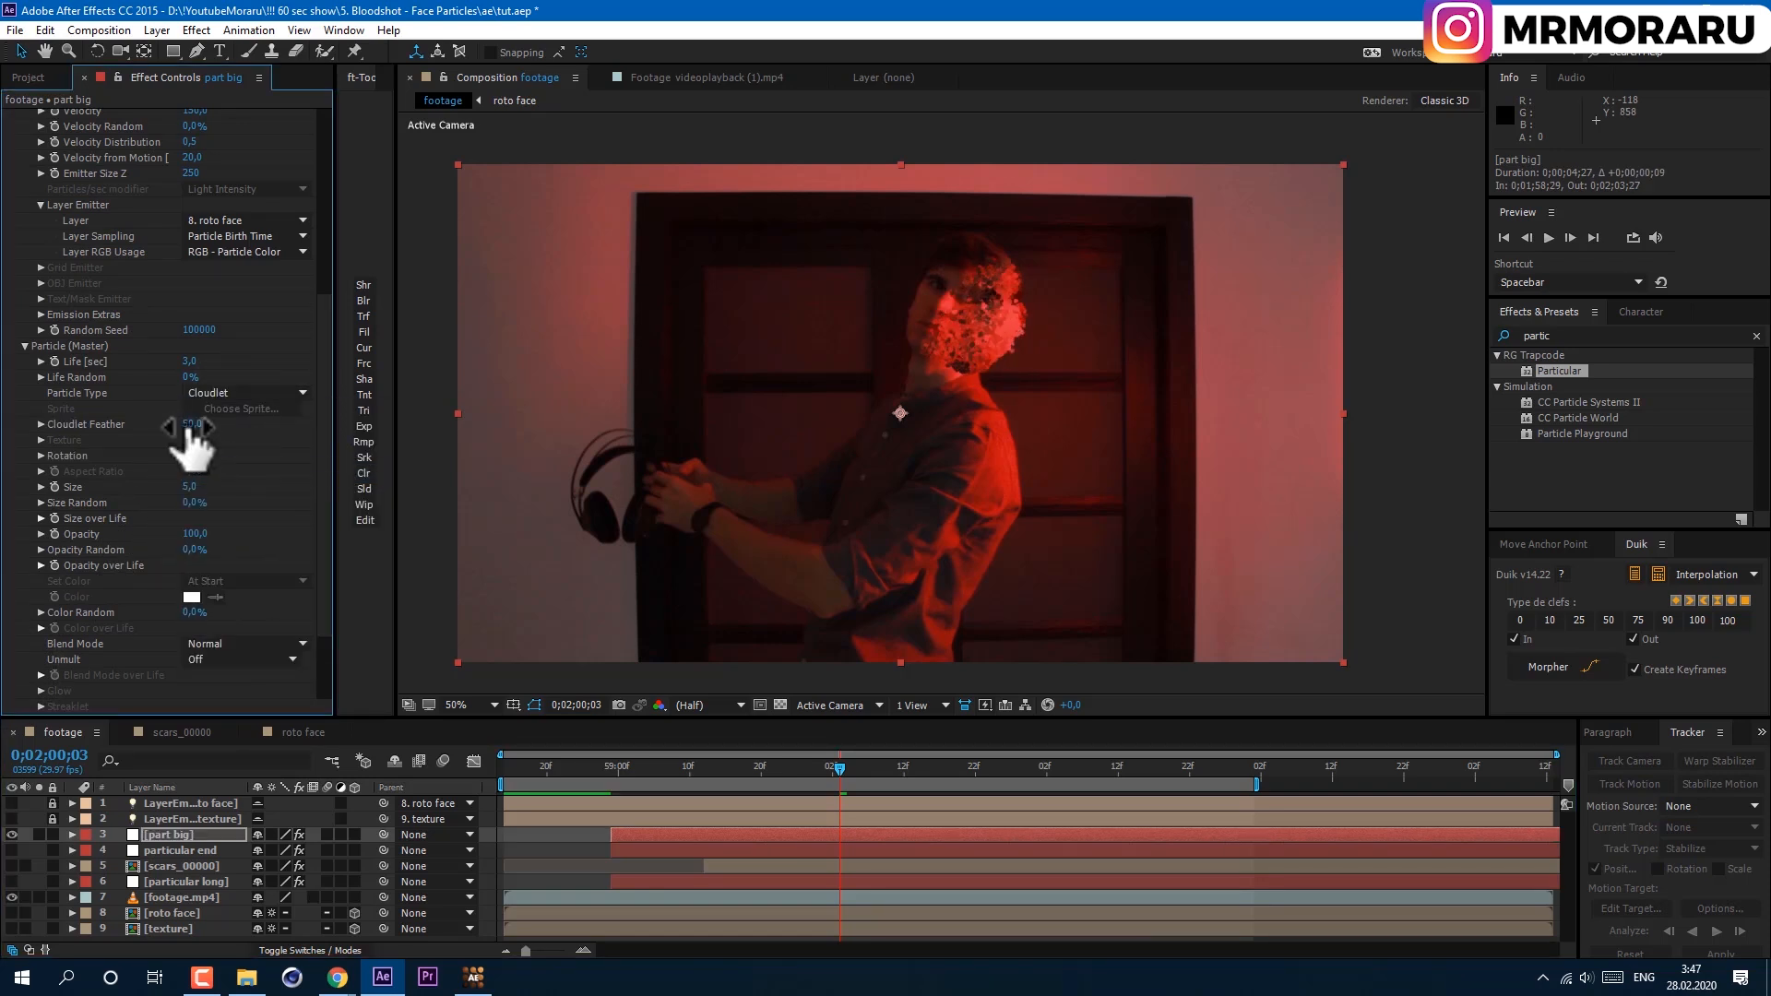
{"action": "left_click", "coordinate": [194, 487]}
{"action": "type", "text": "1"}
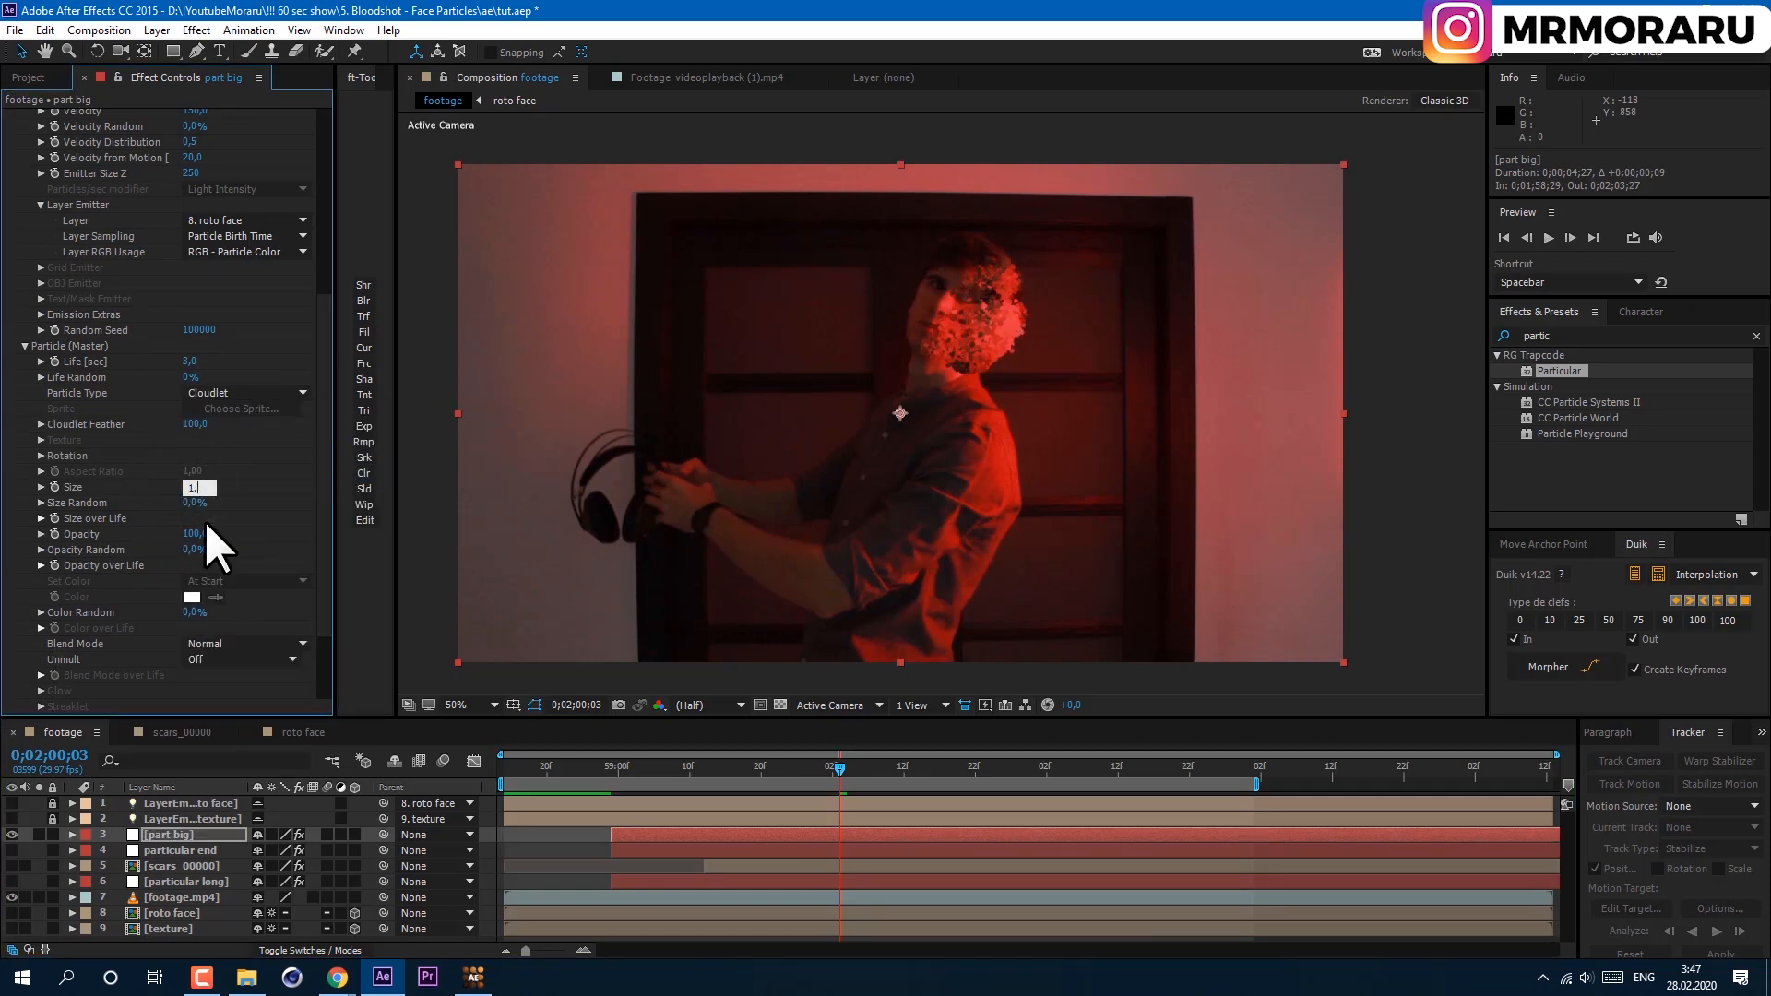
{"action": "left_click", "coordinate": [195, 502]}
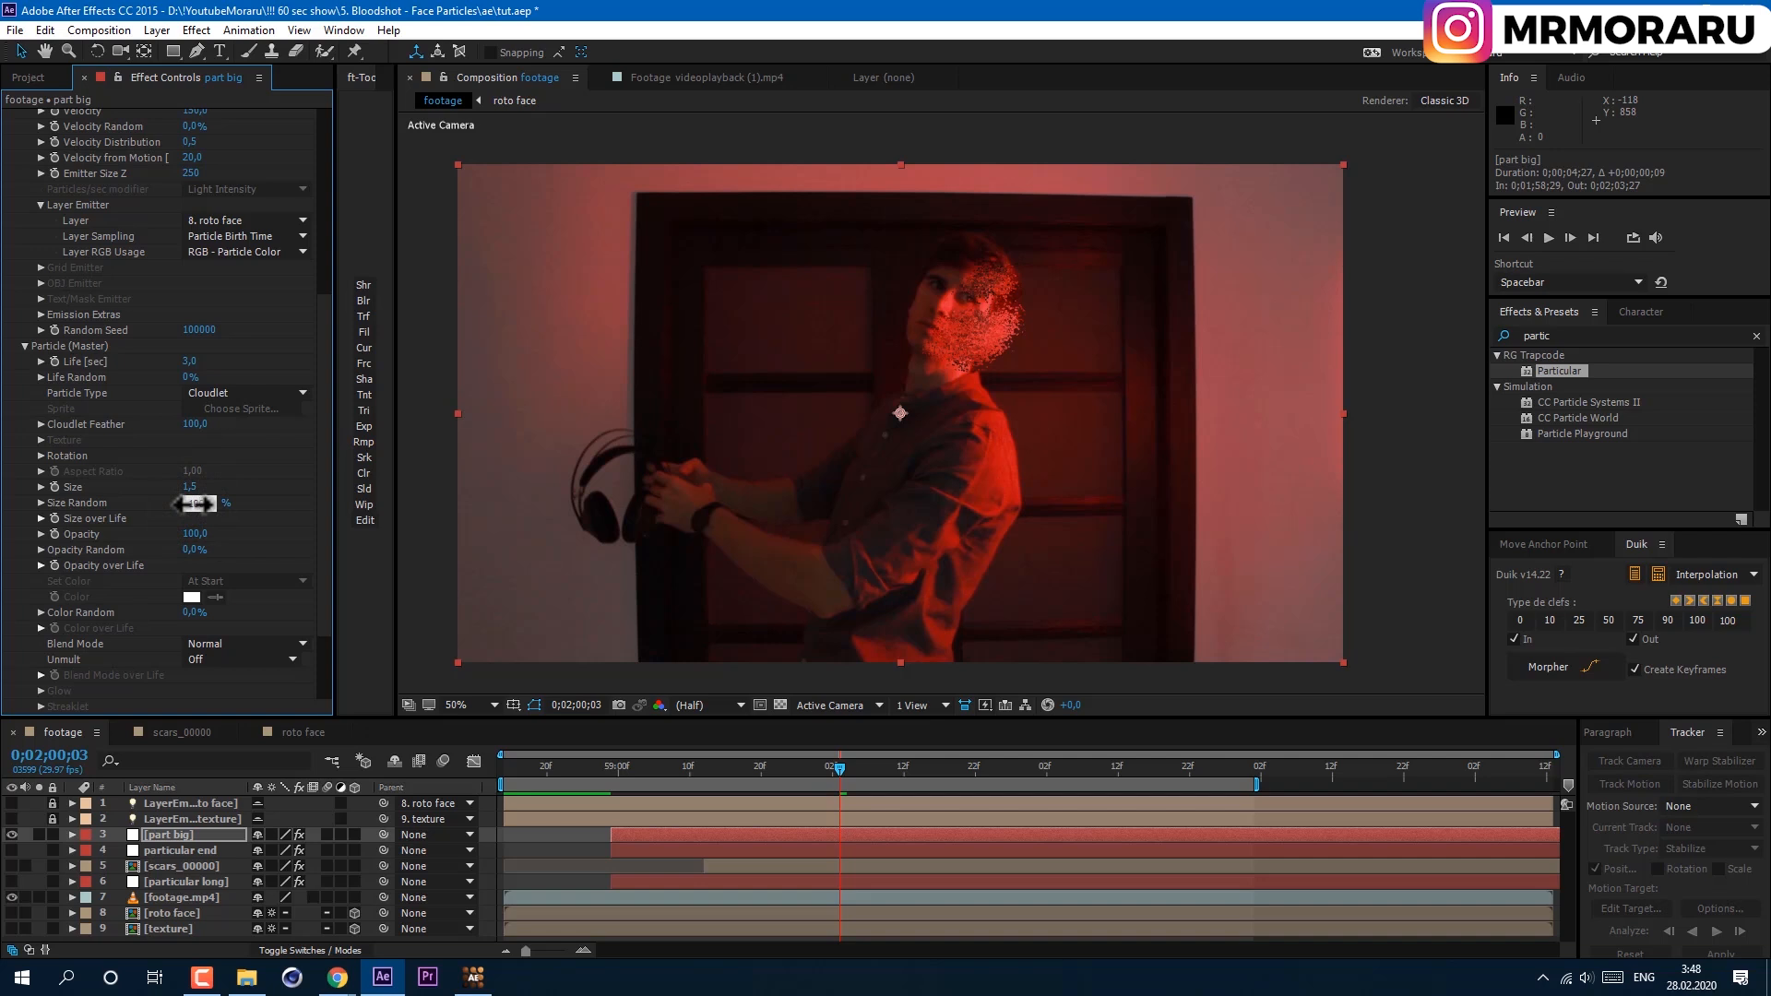
Apply a shrinking size-over-life curve and start keyframing the Physics Time Factor.
{"action": "left_click", "coordinate": [38, 514]}
{"action": "left_click", "coordinate": [282, 563]}
{"action": "left_click", "coordinate": [286, 620]}
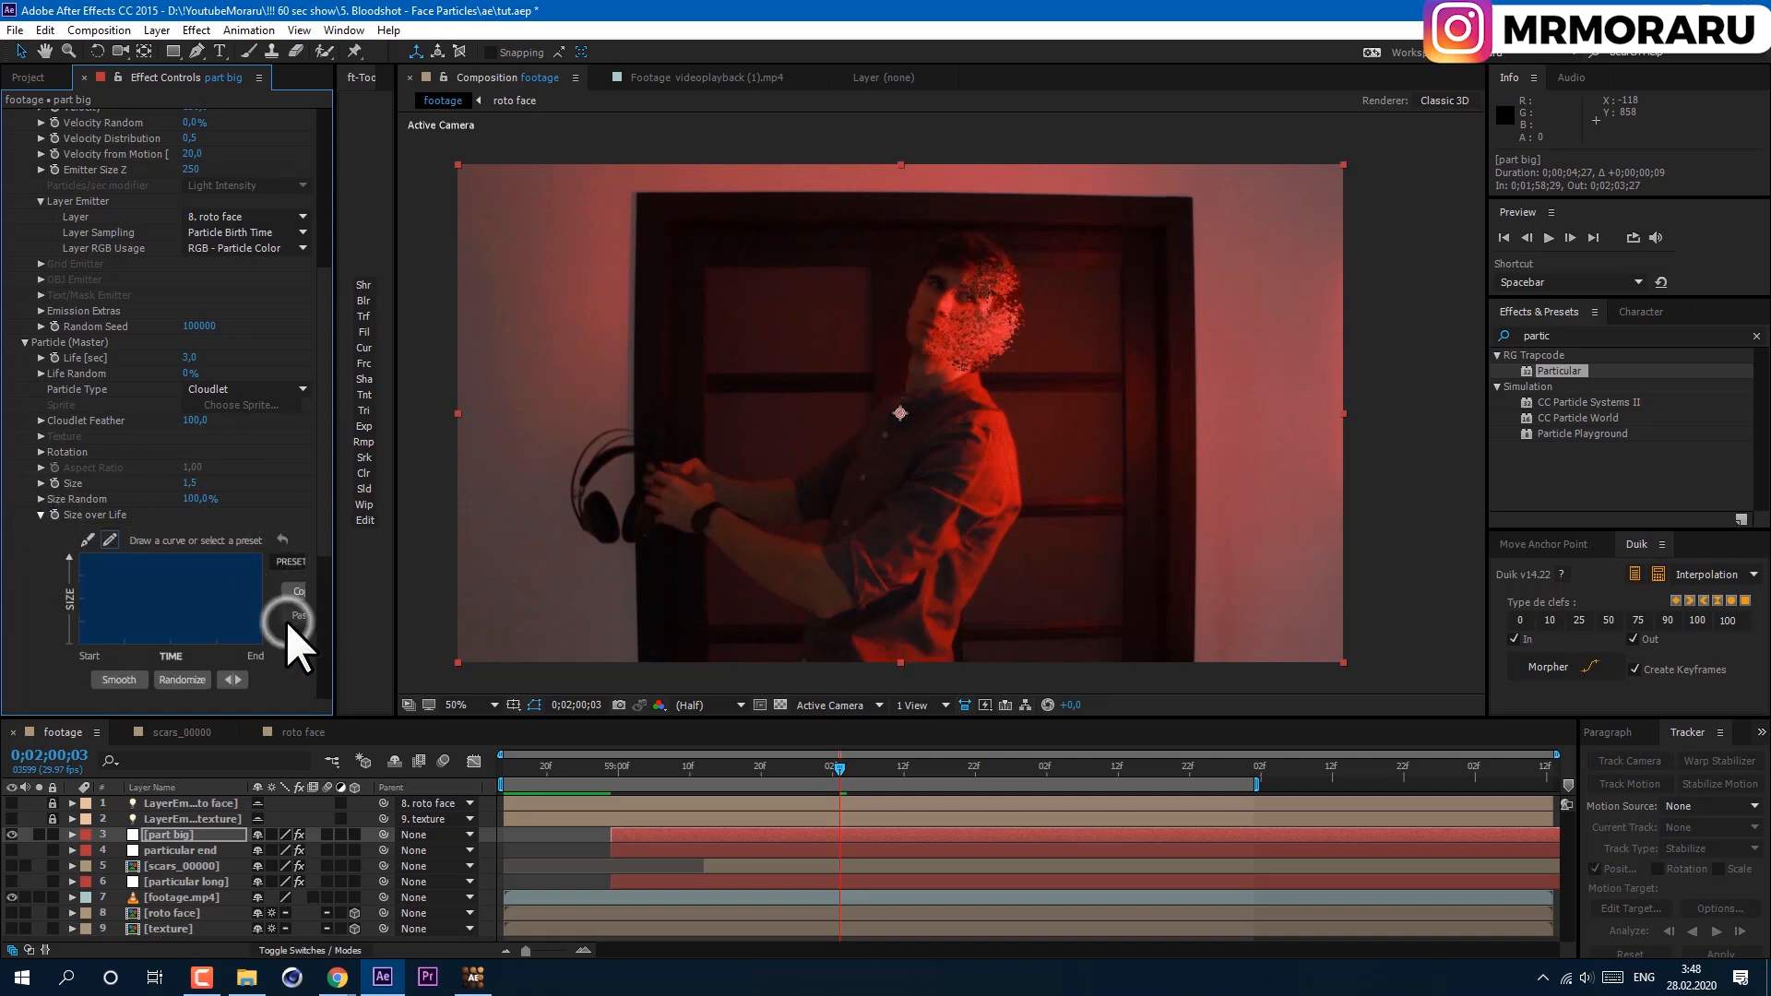
{"action": "scroll", "coordinate": [166, 622], "scroll_direction": "down", "scroll_amount": 5}
{"action": "left_click", "coordinate": [27, 621]}
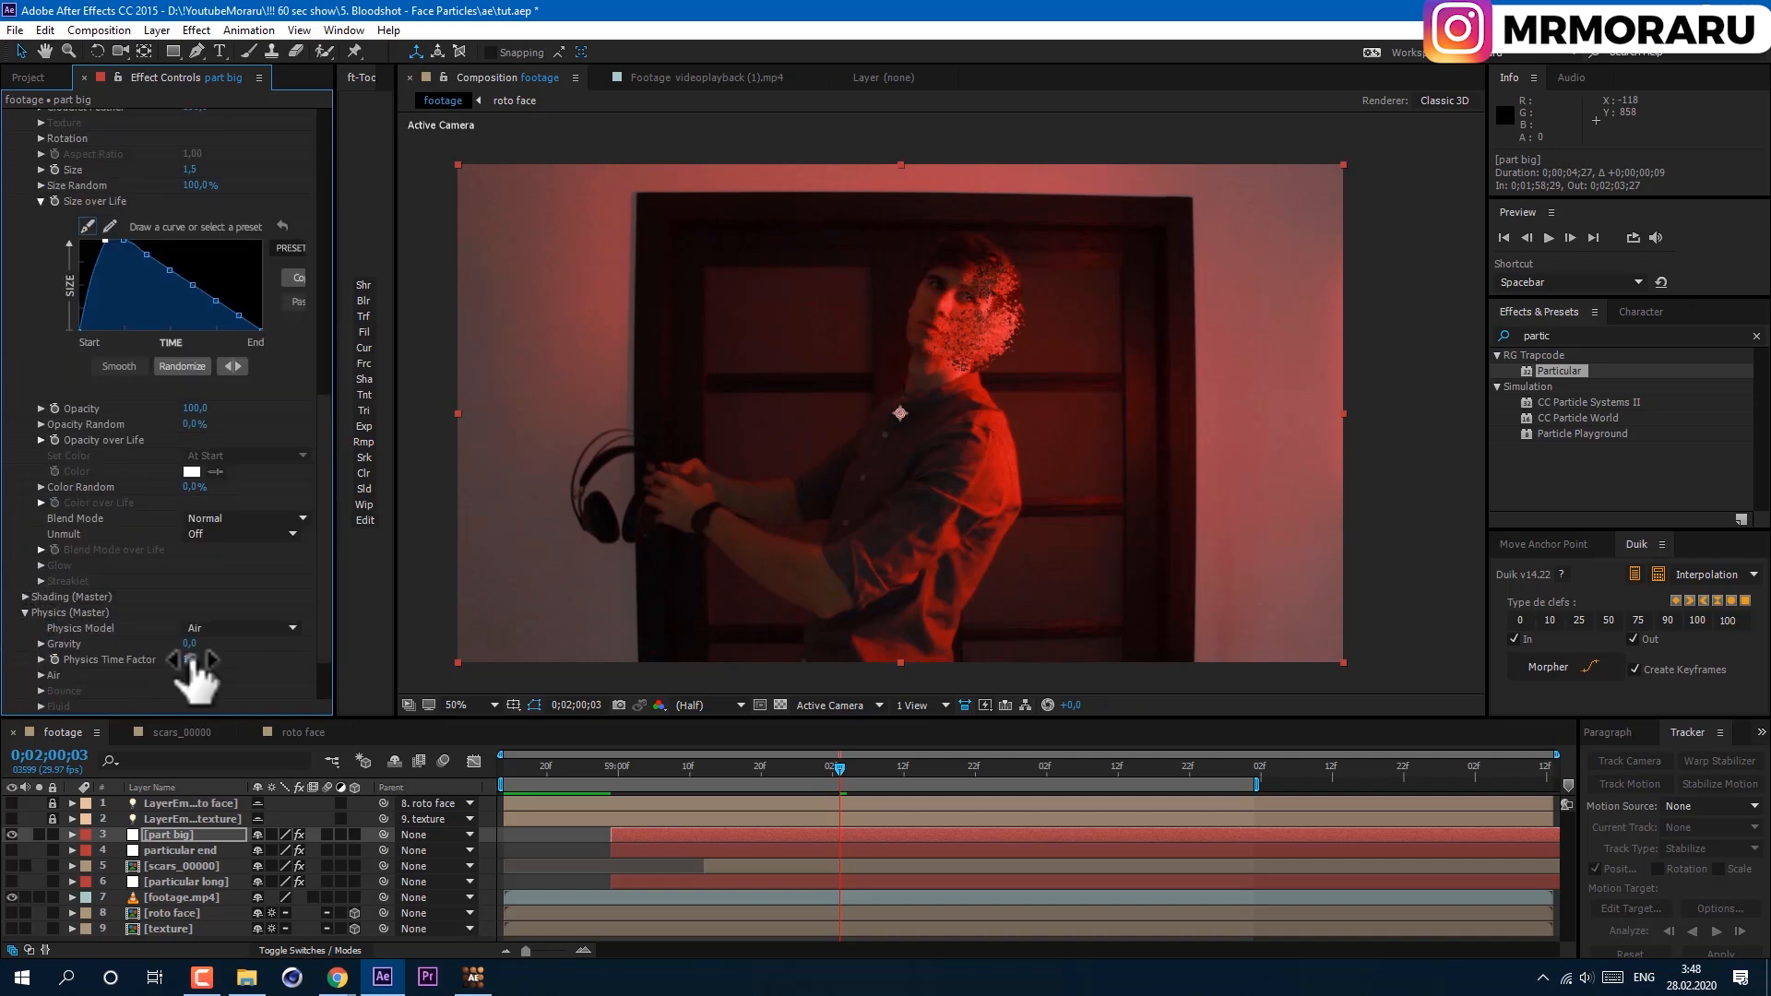
{"action": "left_click", "coordinate": [54, 658]}
Add a later keyframe, then apply Fast Blur to part big with Blurriness 2.
{"action": "key", "text": "u"}
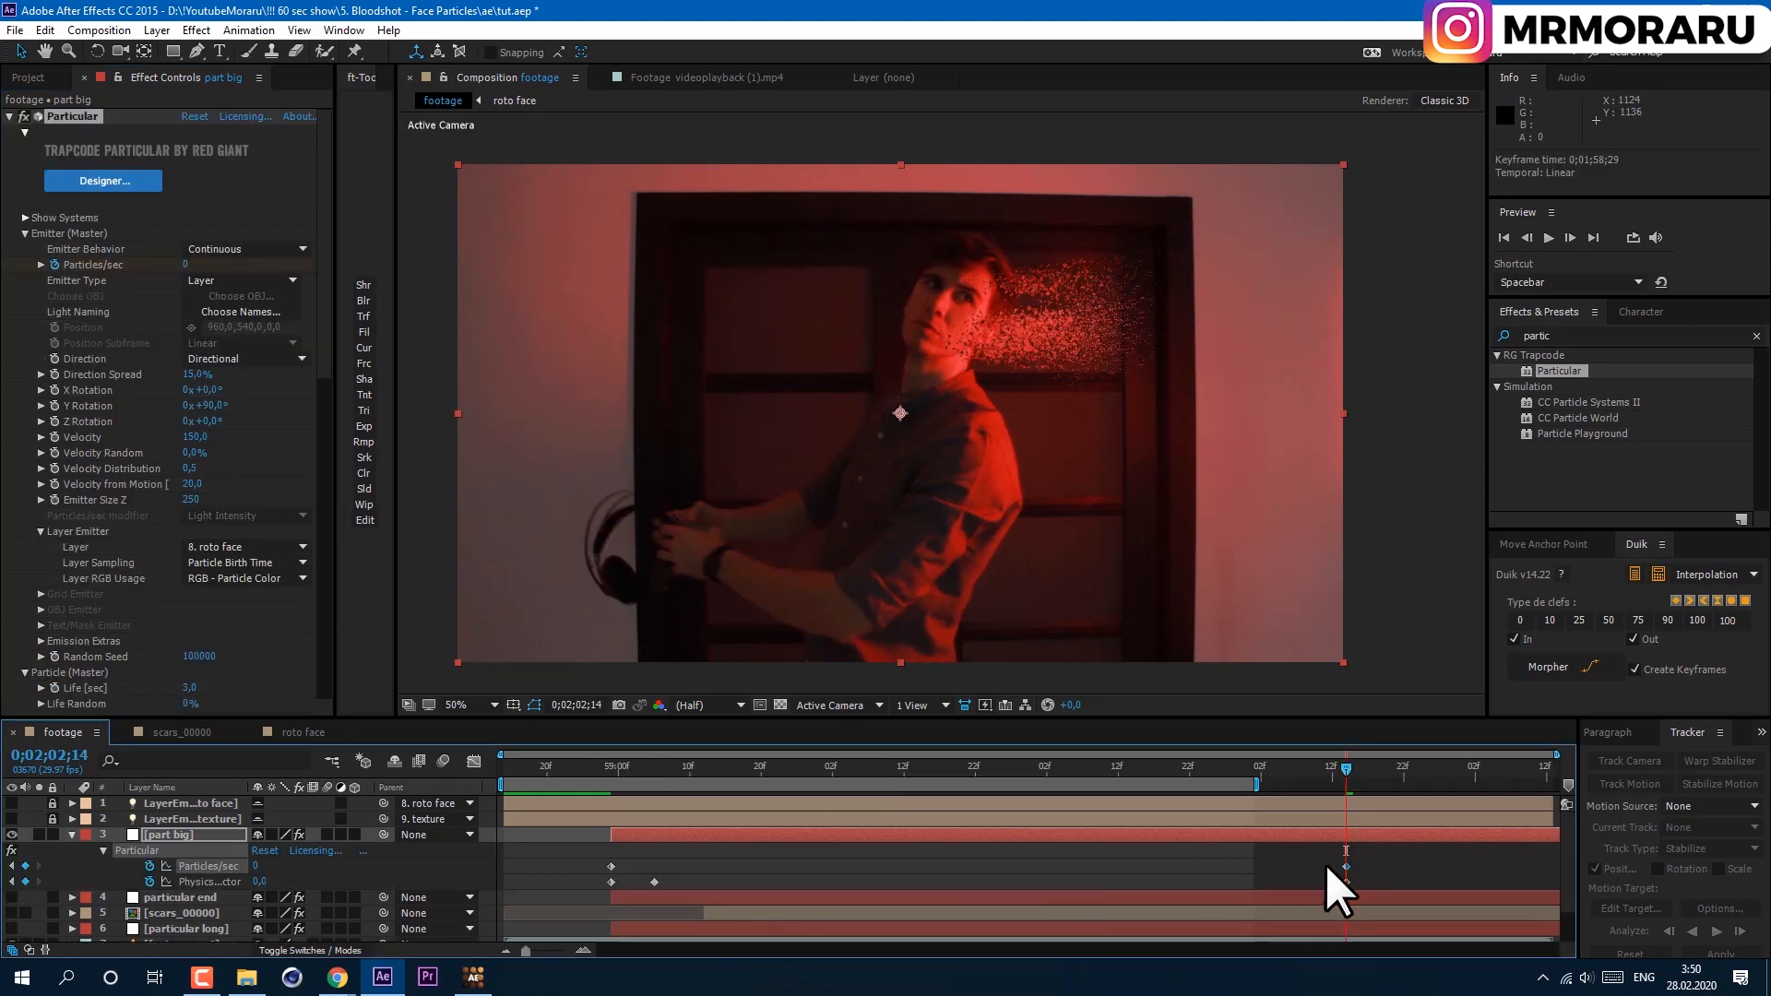
{"action": "left_click", "coordinate": [1340, 863]}
{"action": "left_click", "coordinate": [1620, 335]}
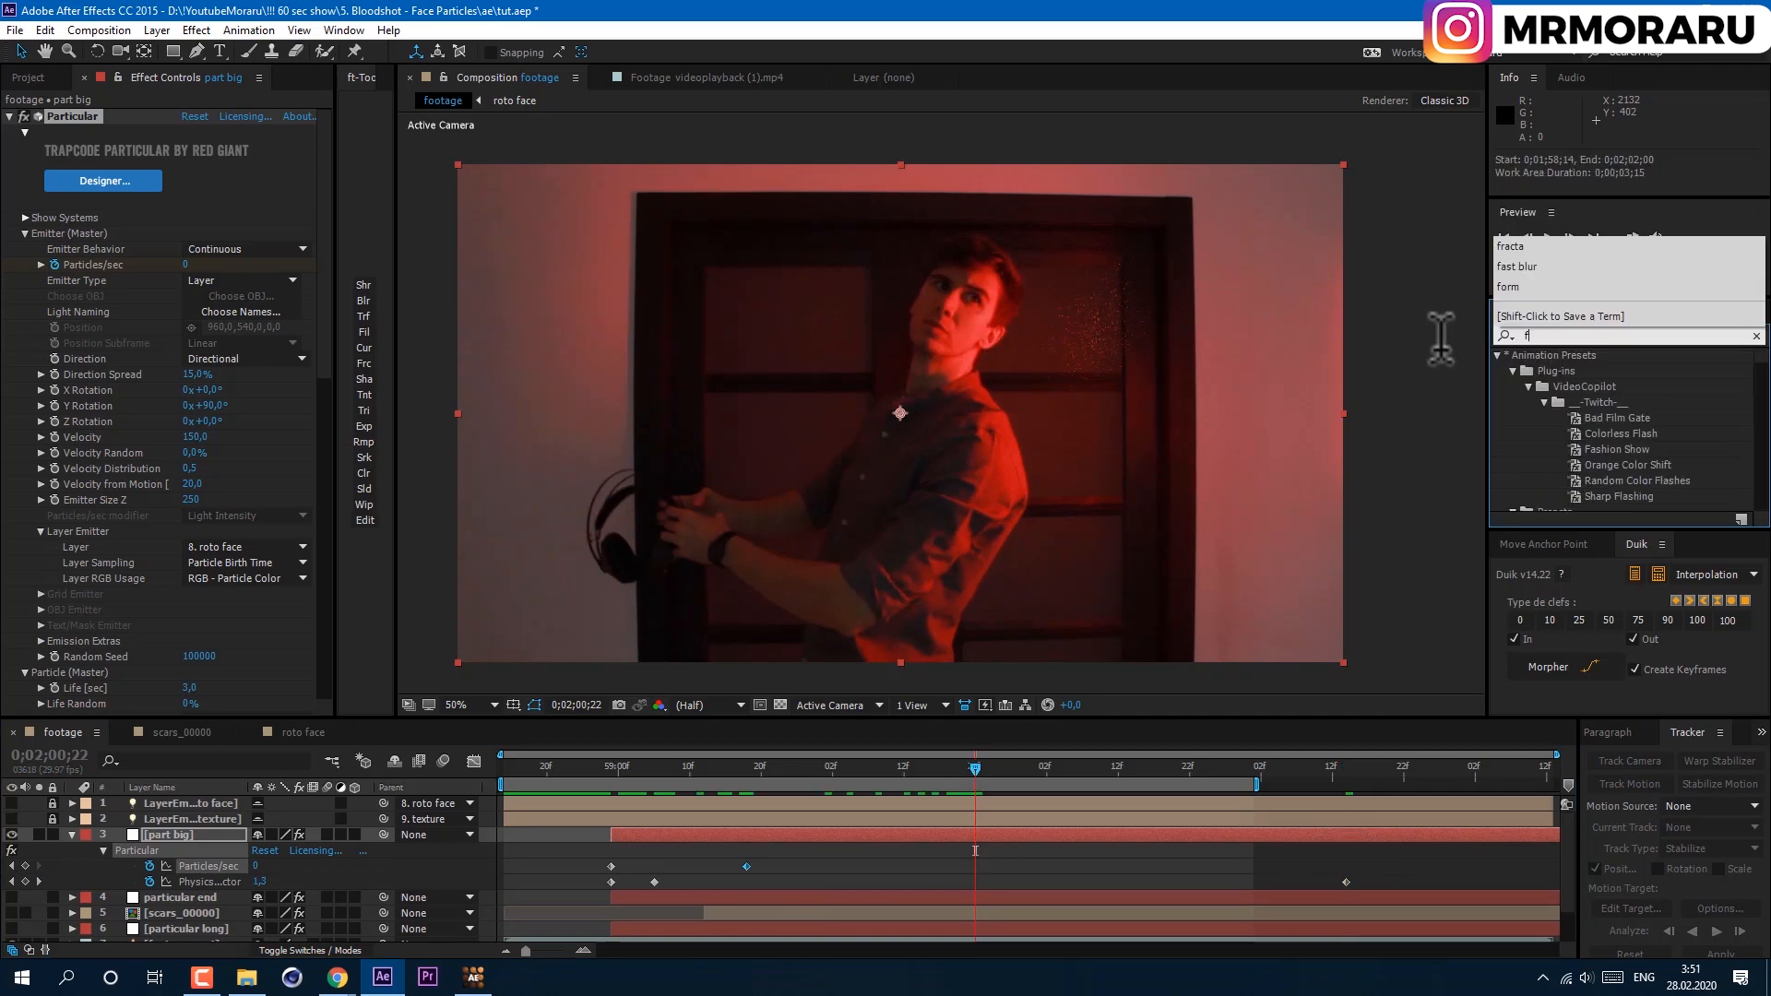
{"action": "type", "text": "fast"}
{"action": "left_click_drag", "start_coordinate": [1559, 386], "coordinate": [859, 838]}
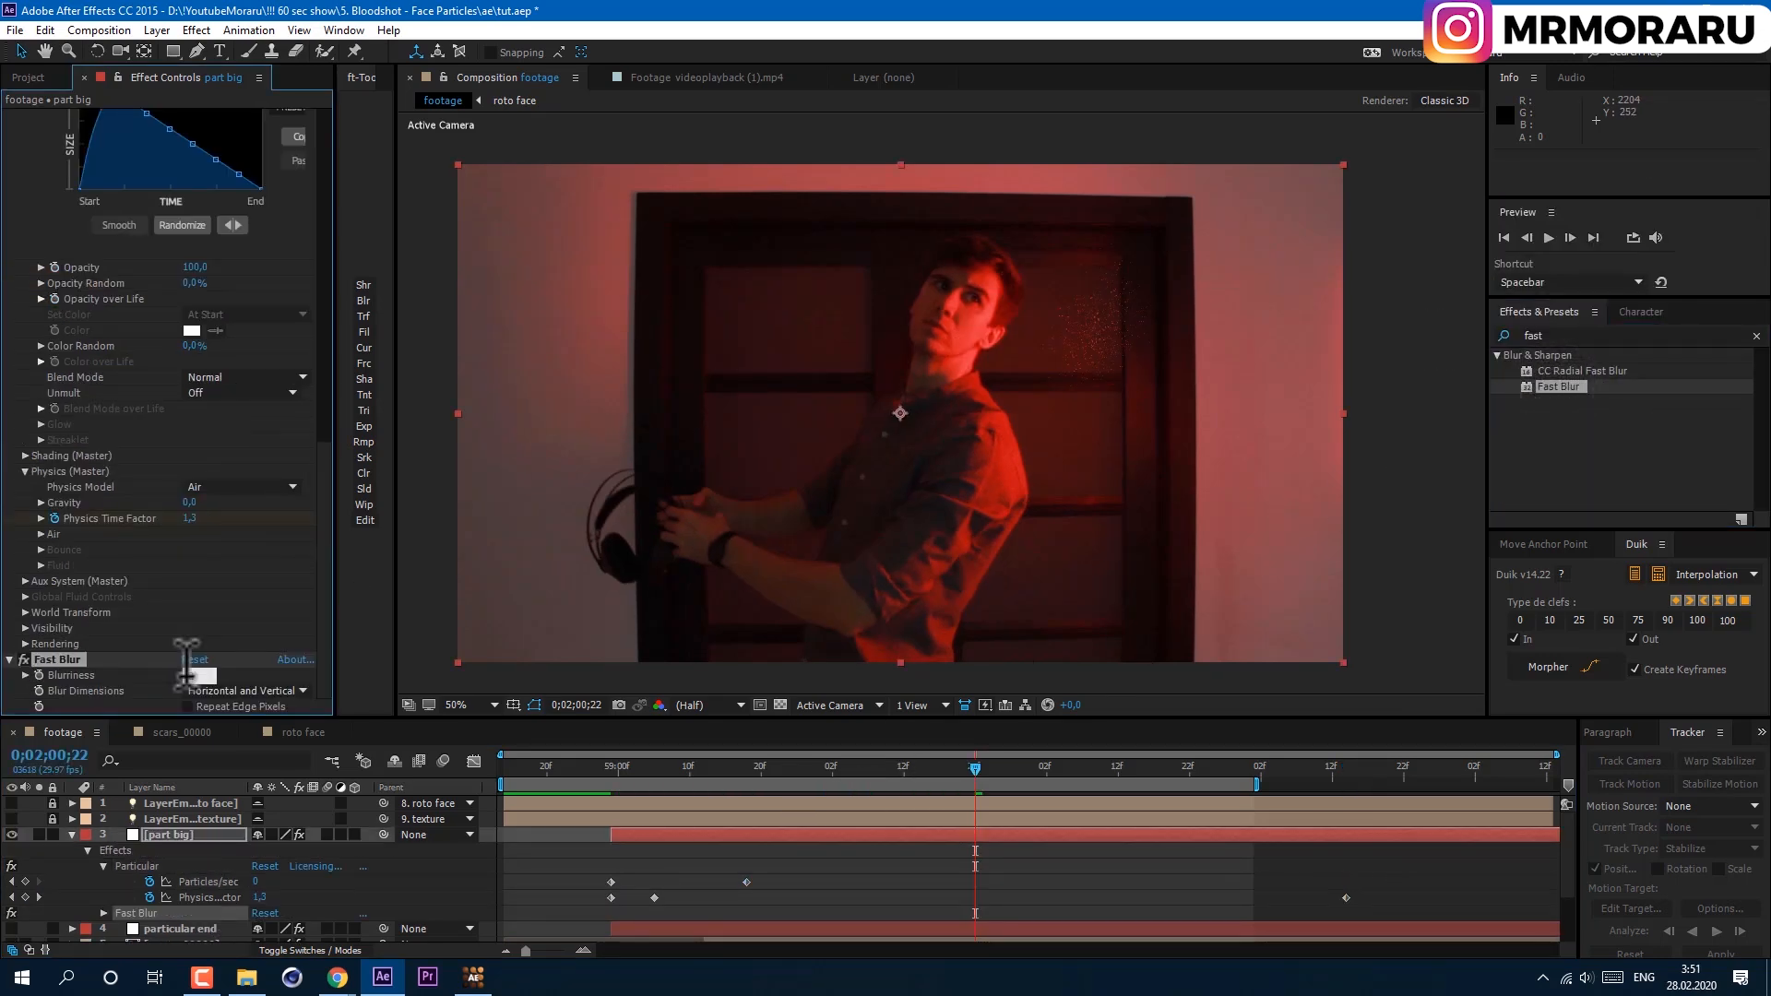
{"action": "left_click_drag", "start_coordinate": [190, 673], "coordinate": [223, 616]}
{"action": "left_click", "coordinate": [237, 687]}
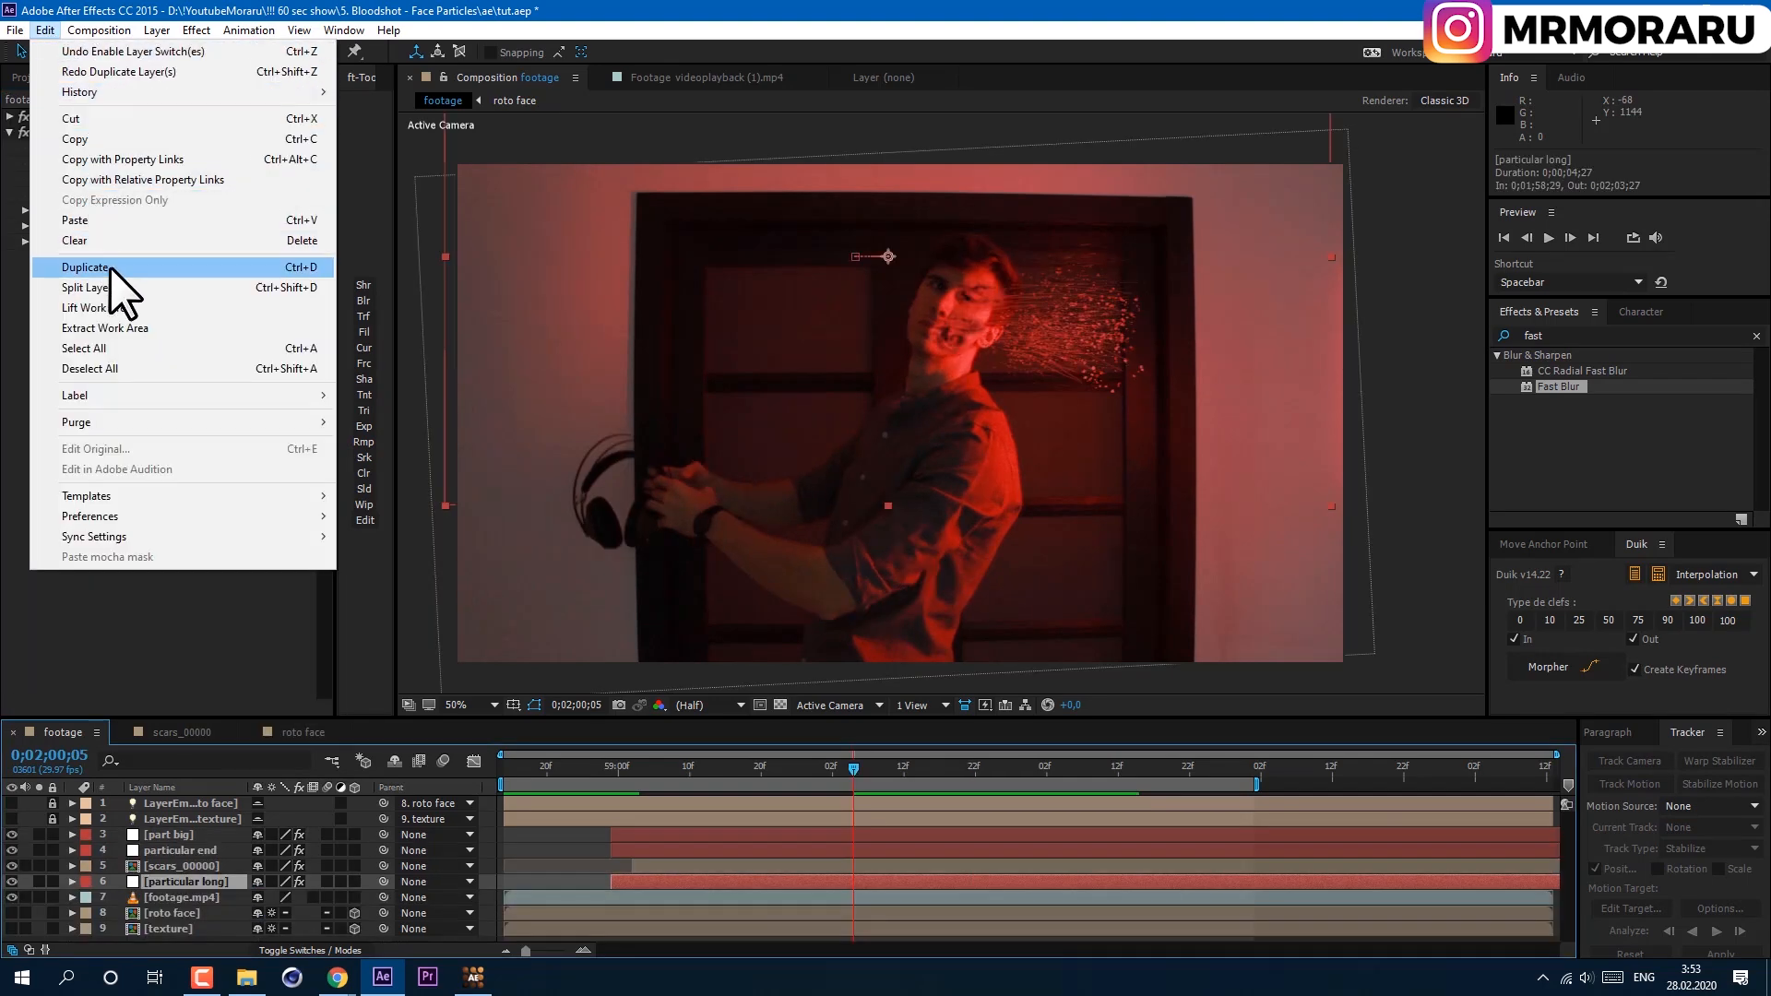
Duplicate particular long, give its Aux trails a fading opacity ramp at Opacity 100, and turn off Fill.
{"action": "left_click", "coordinate": [110, 268]}
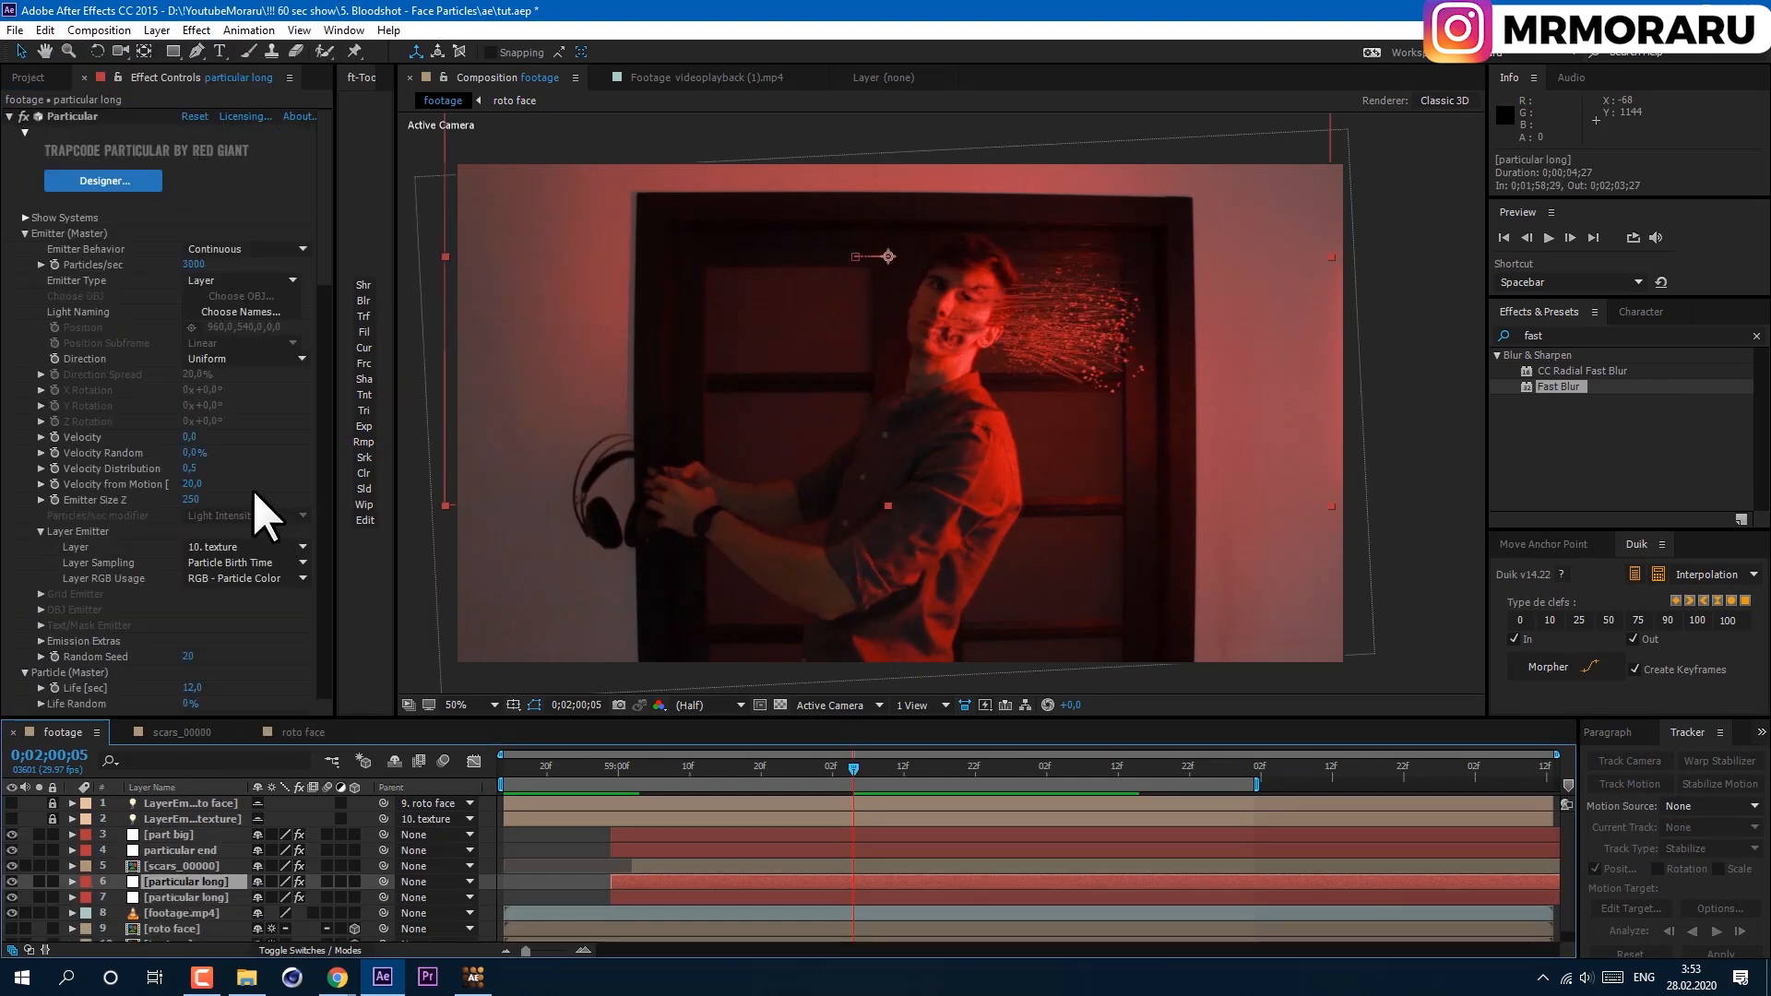
{"action": "scroll", "coordinate": [161, 427], "scroll_direction": "down", "scroll_amount": 10}
{"action": "left_click", "coordinate": [41, 514]}
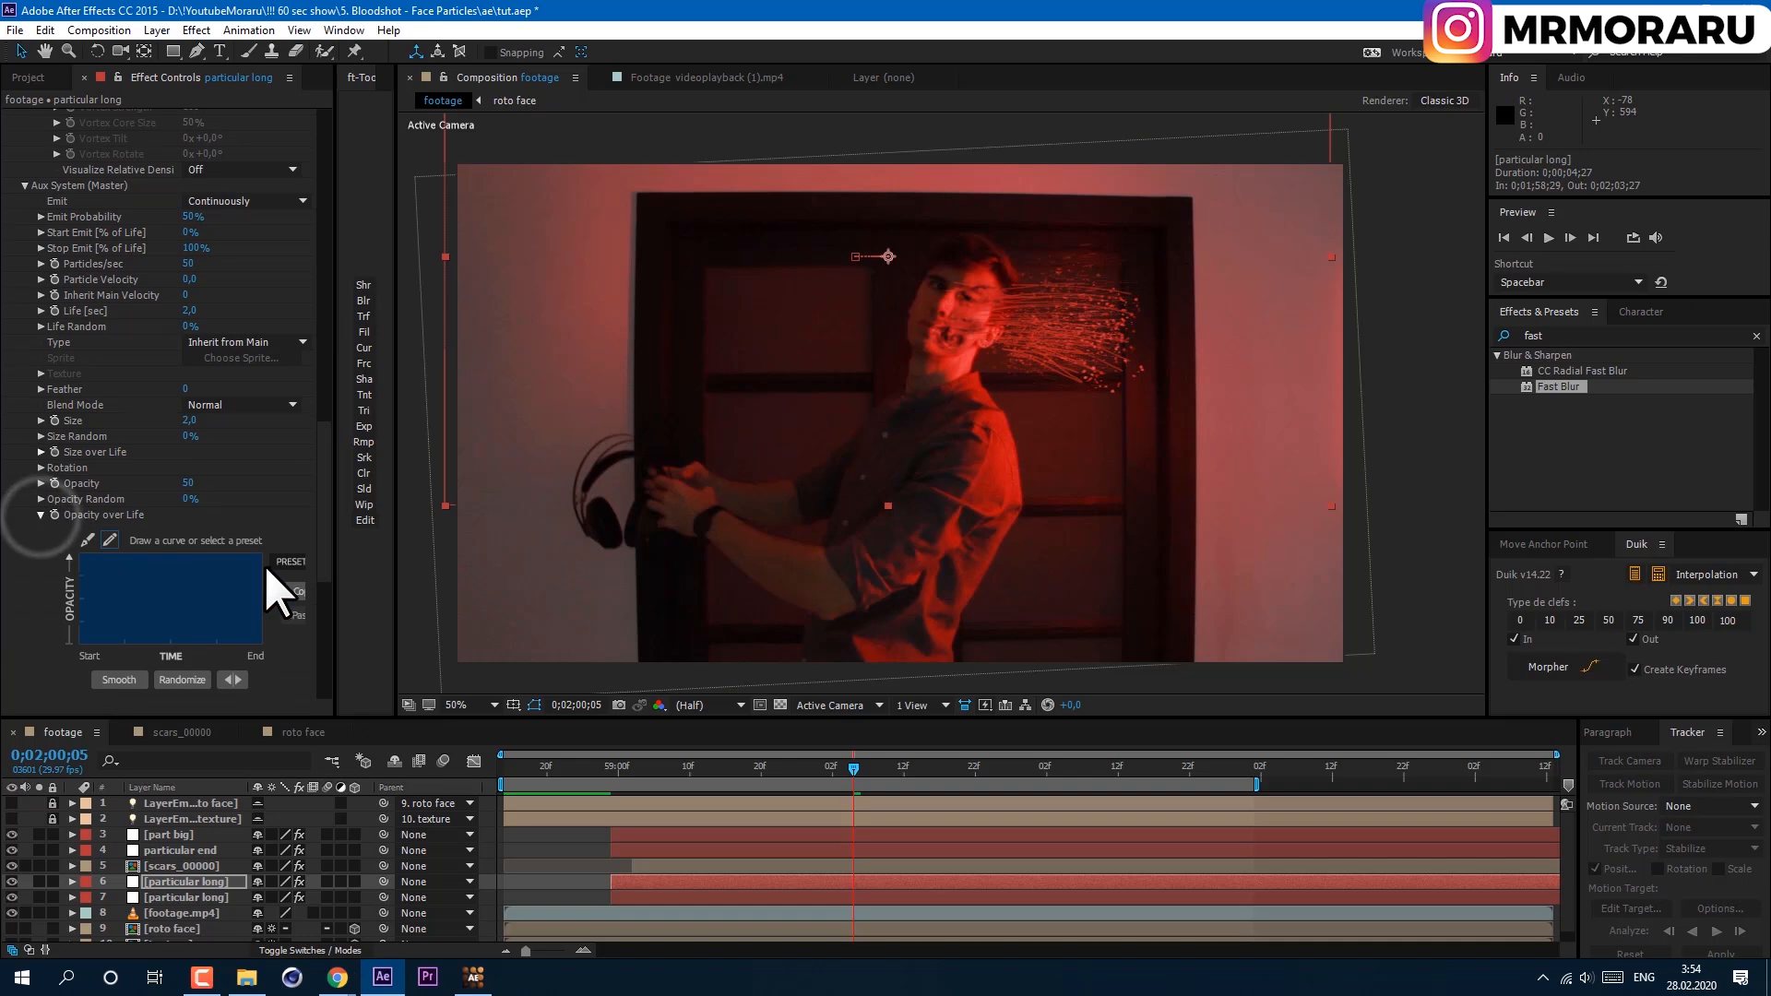
{"action": "left_click", "coordinate": [289, 622]}
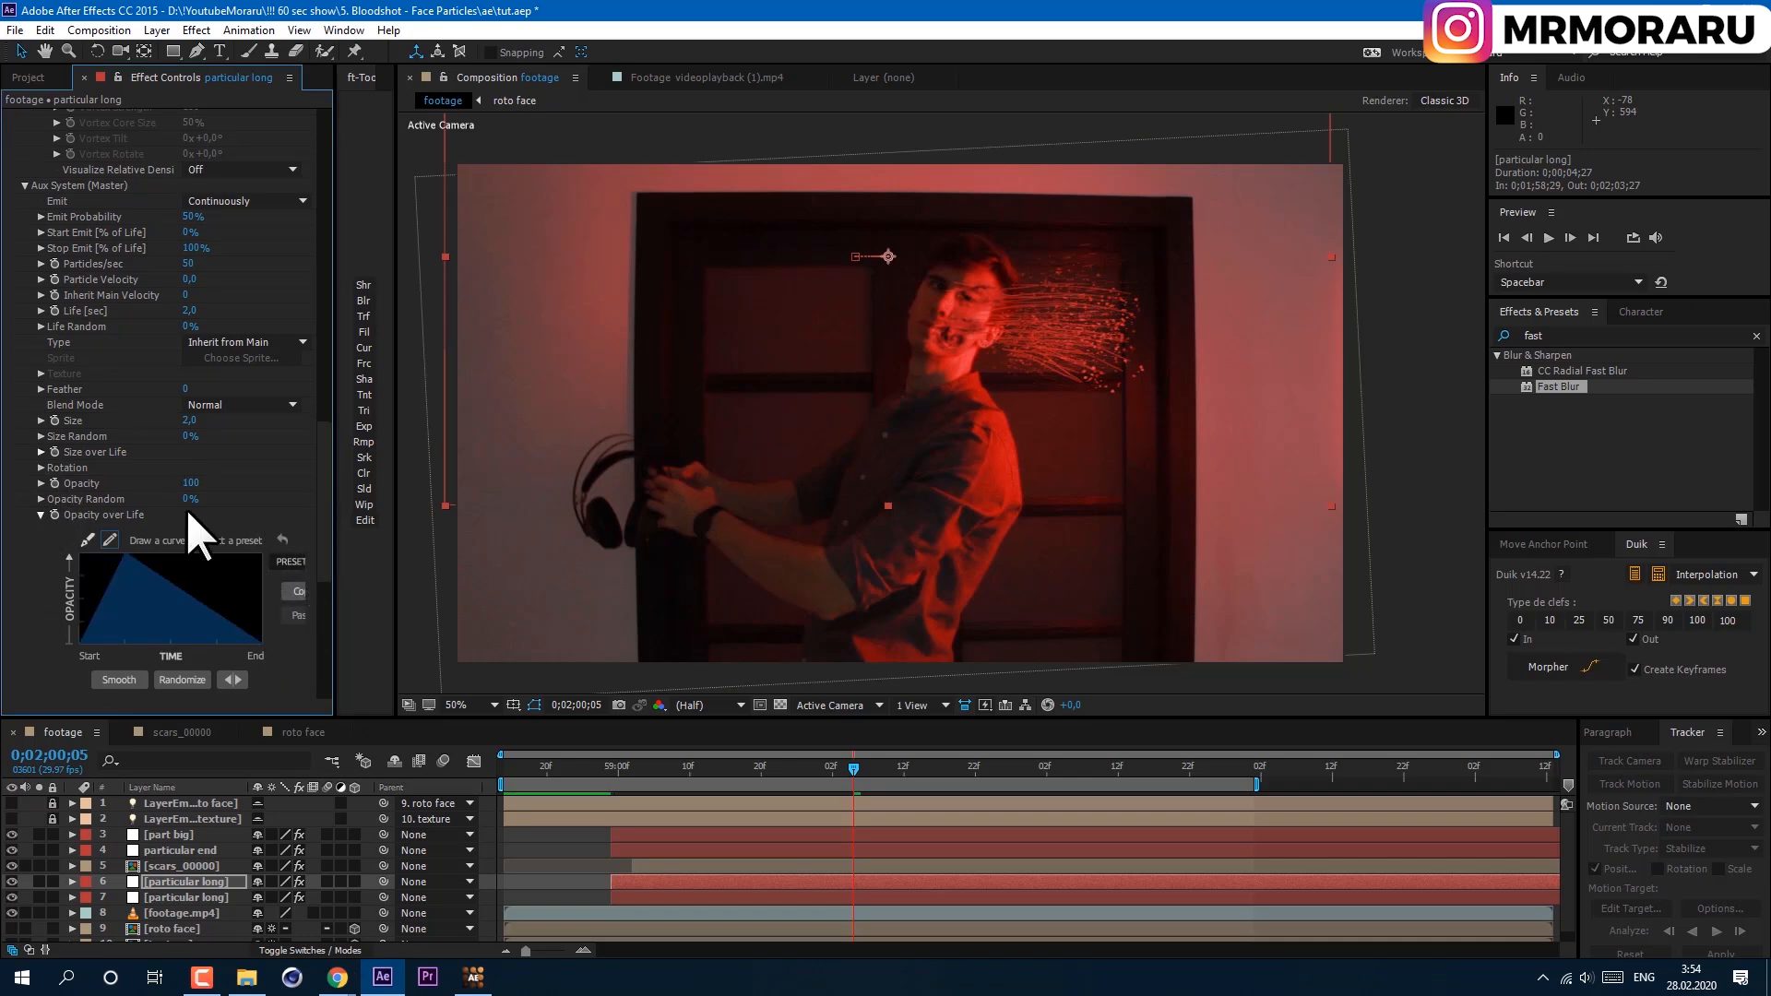
{"action": "left_click_drag", "start_coordinate": [187, 491], "coordinate": [440, 494]}
{"action": "scroll", "coordinate": [29, 619], "scroll_direction": "down", "scroll_amount": 5}
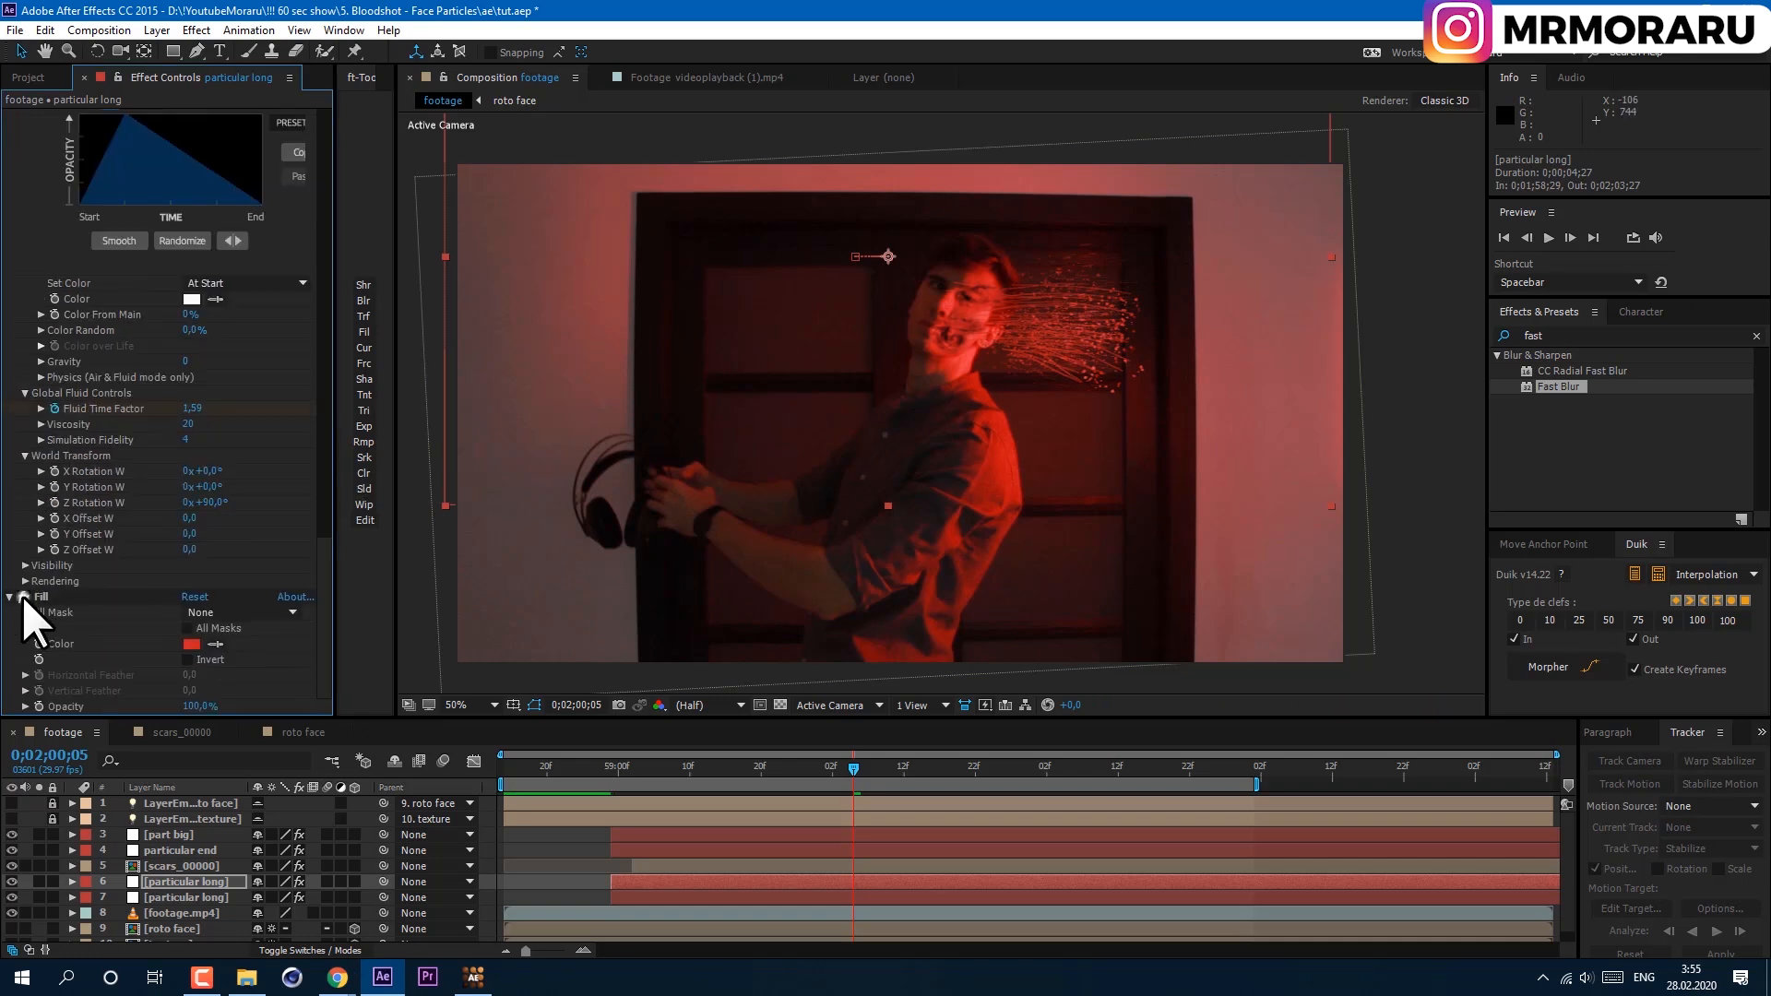
{"action": "left_click", "coordinate": [24, 596]}
{"action": "type", "text": "soli"}
Apply Solid Composite with a black colour to the duplicated particle layer.
{"action": "left_click_drag", "start_coordinate": [1602, 369], "coordinate": [692, 889]}
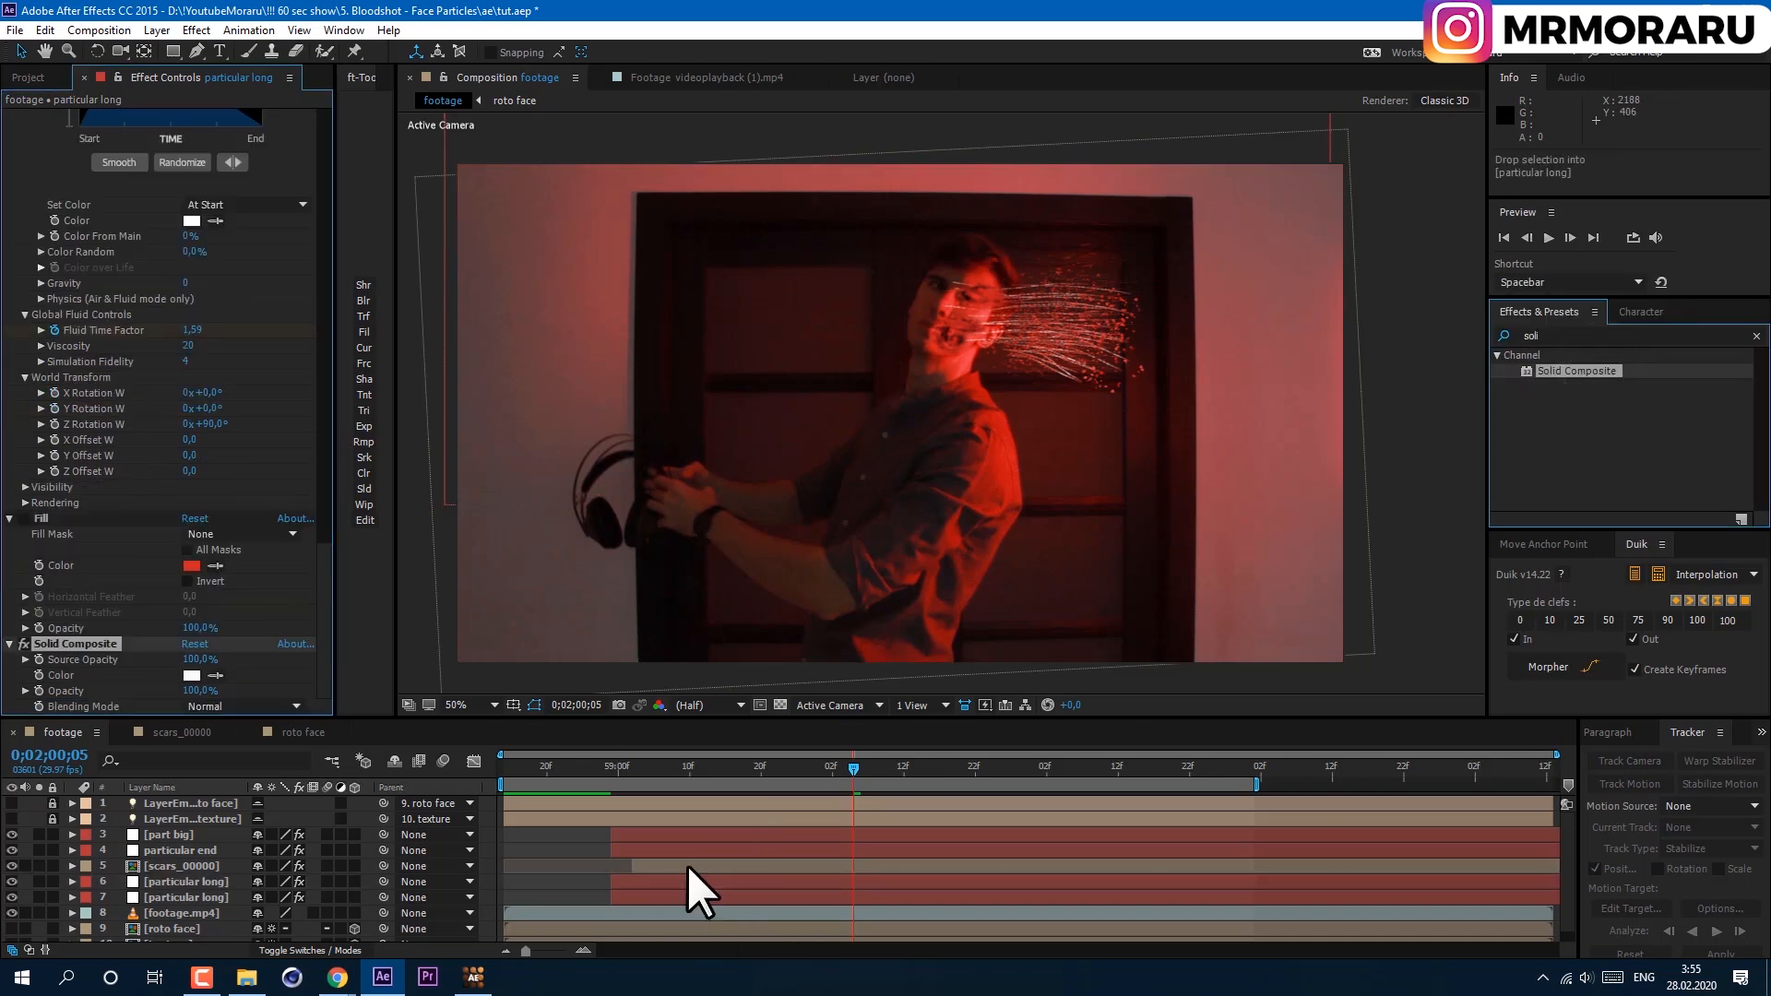
{"action": "left_click", "coordinate": [192, 676]}
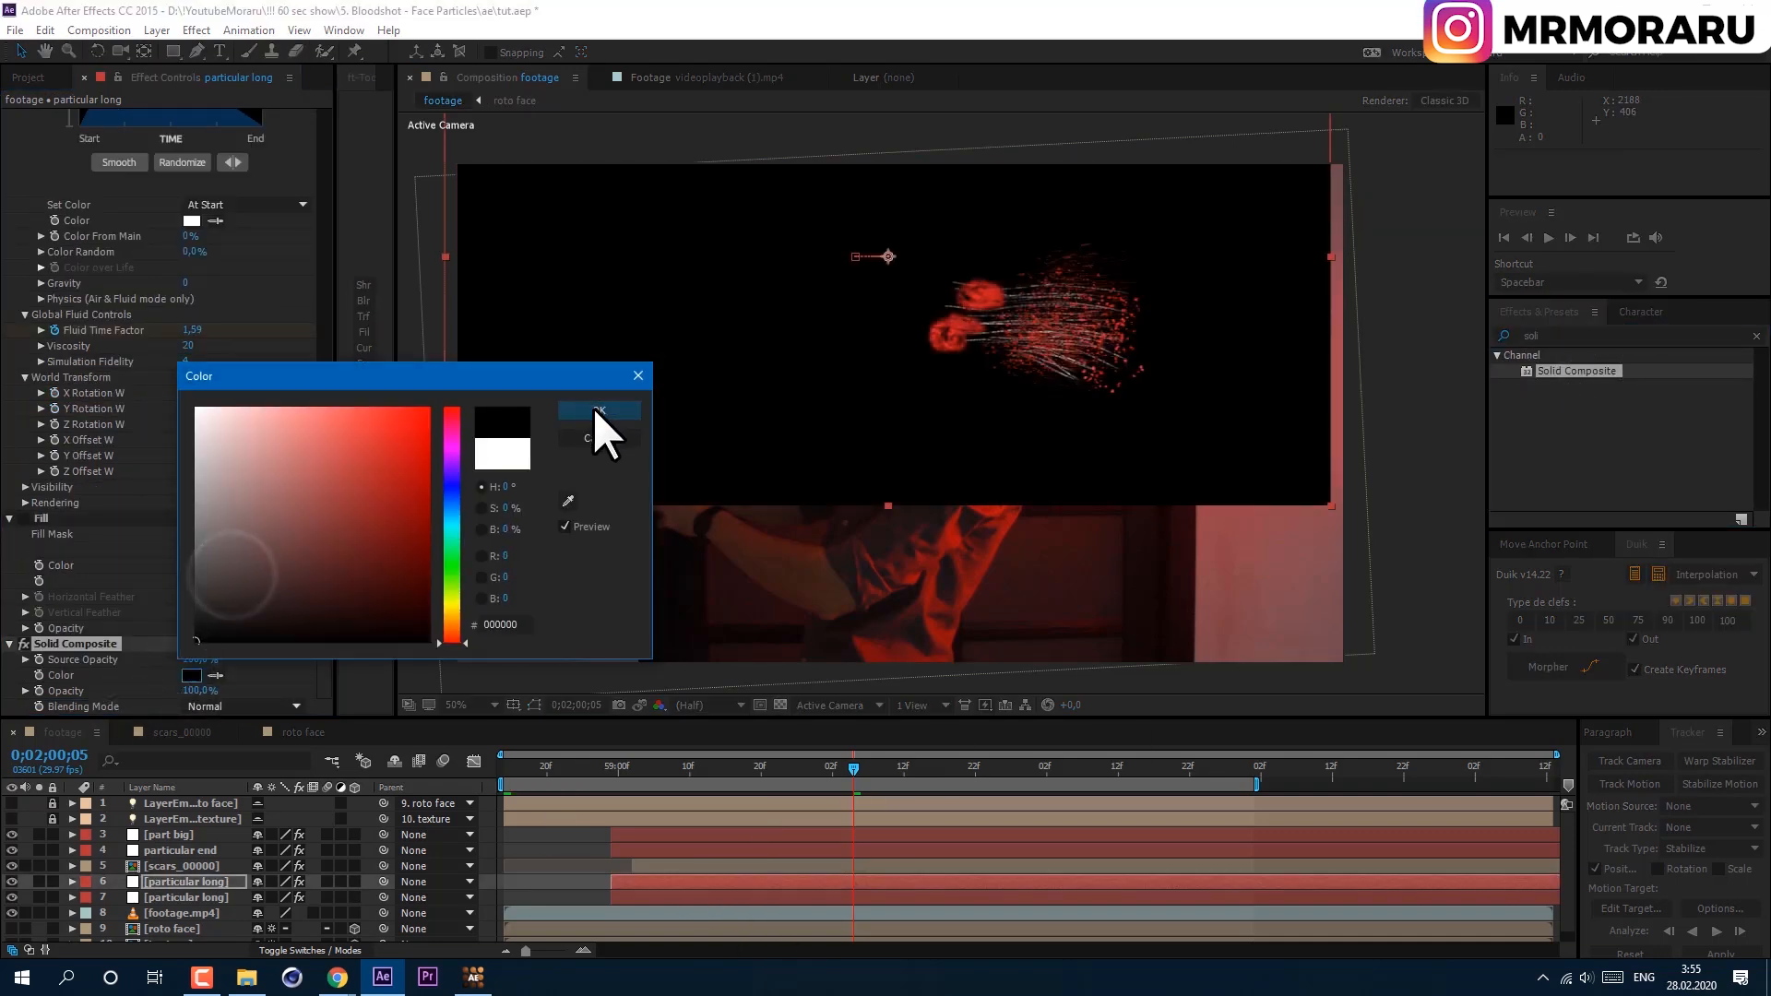
{"action": "left_click", "coordinate": [594, 407]}
{"action": "type", "text": "curve"}
Apply Curves, lowering the blue channel and brightening the combined RGB curve.
{"action": "left_click_drag", "start_coordinate": [1550, 434], "coordinate": [673, 886]}
{"action": "left_click", "coordinate": [244, 363]}
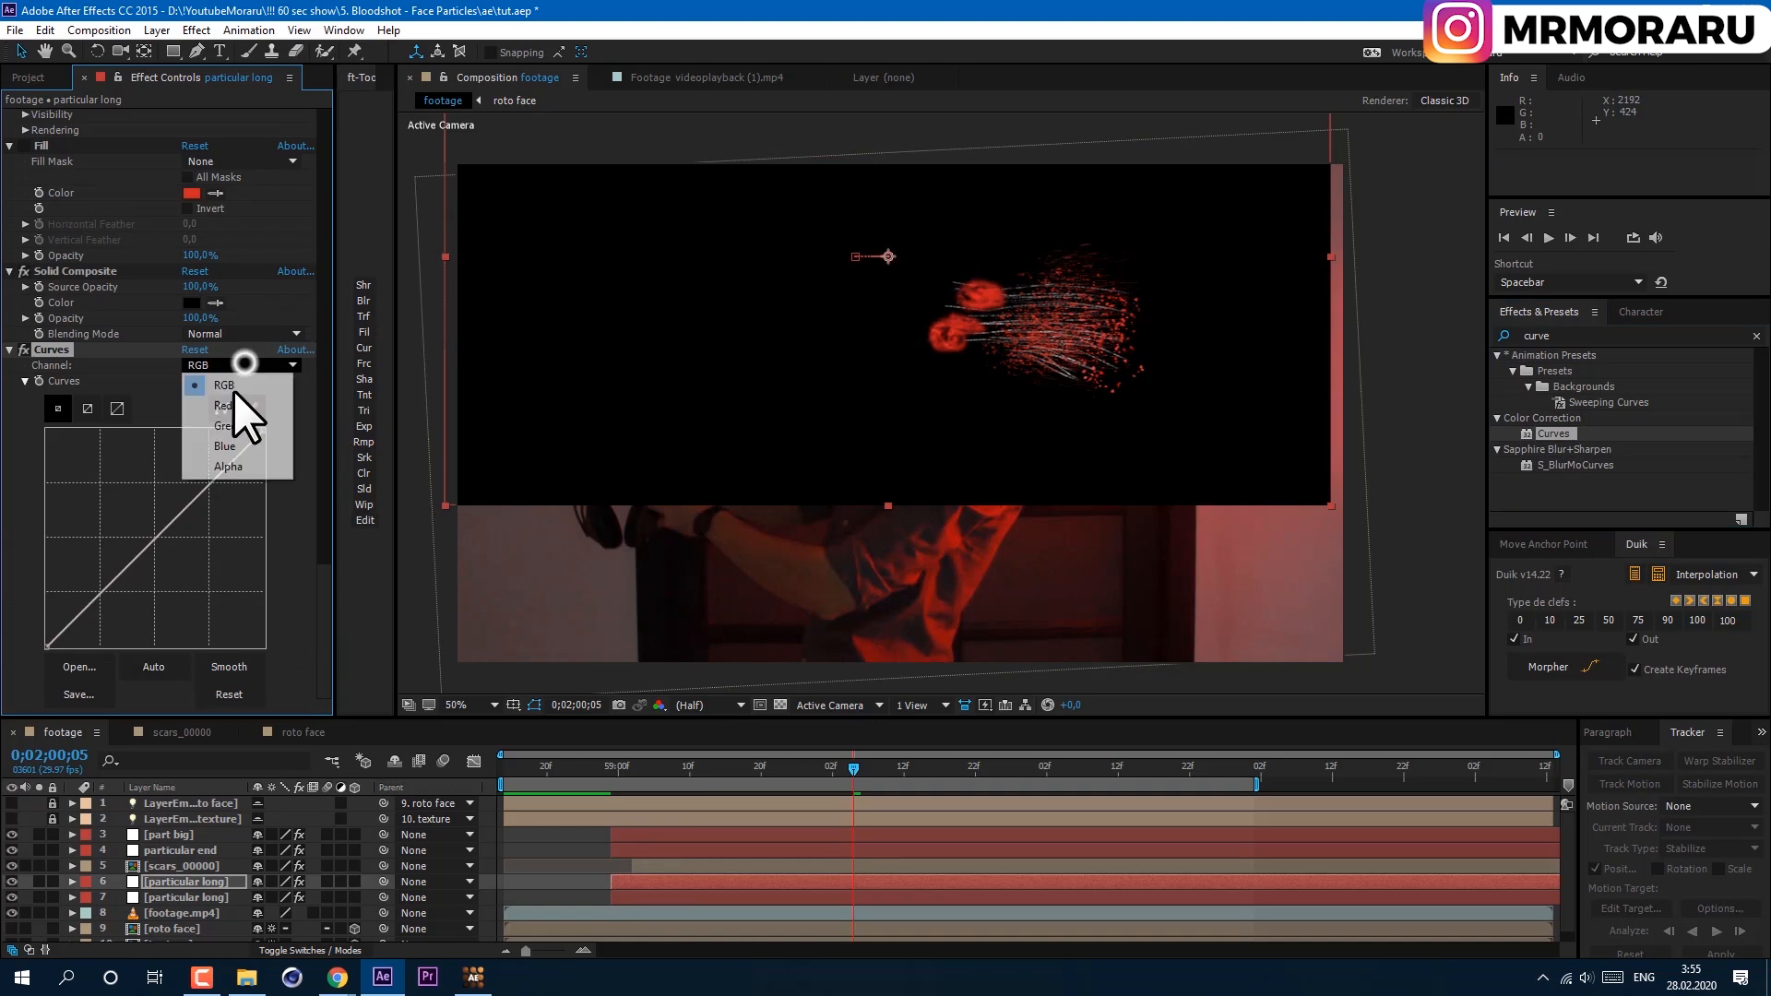
{"action": "left_click", "coordinate": [224, 405]}
{"action": "mouse_move", "coordinate": [155, 538]}
{"action": "left_mouse_down"}
{"action": "mouse_move", "coordinate": [111, 498]}
{"action": "mouse_move", "coordinate": [204, 457]}
{"action": "mouse_move", "coordinate": [208, 543]}
{"action": "left_mouse_up"}
{"action": "left_click", "coordinate": [225, 446]}
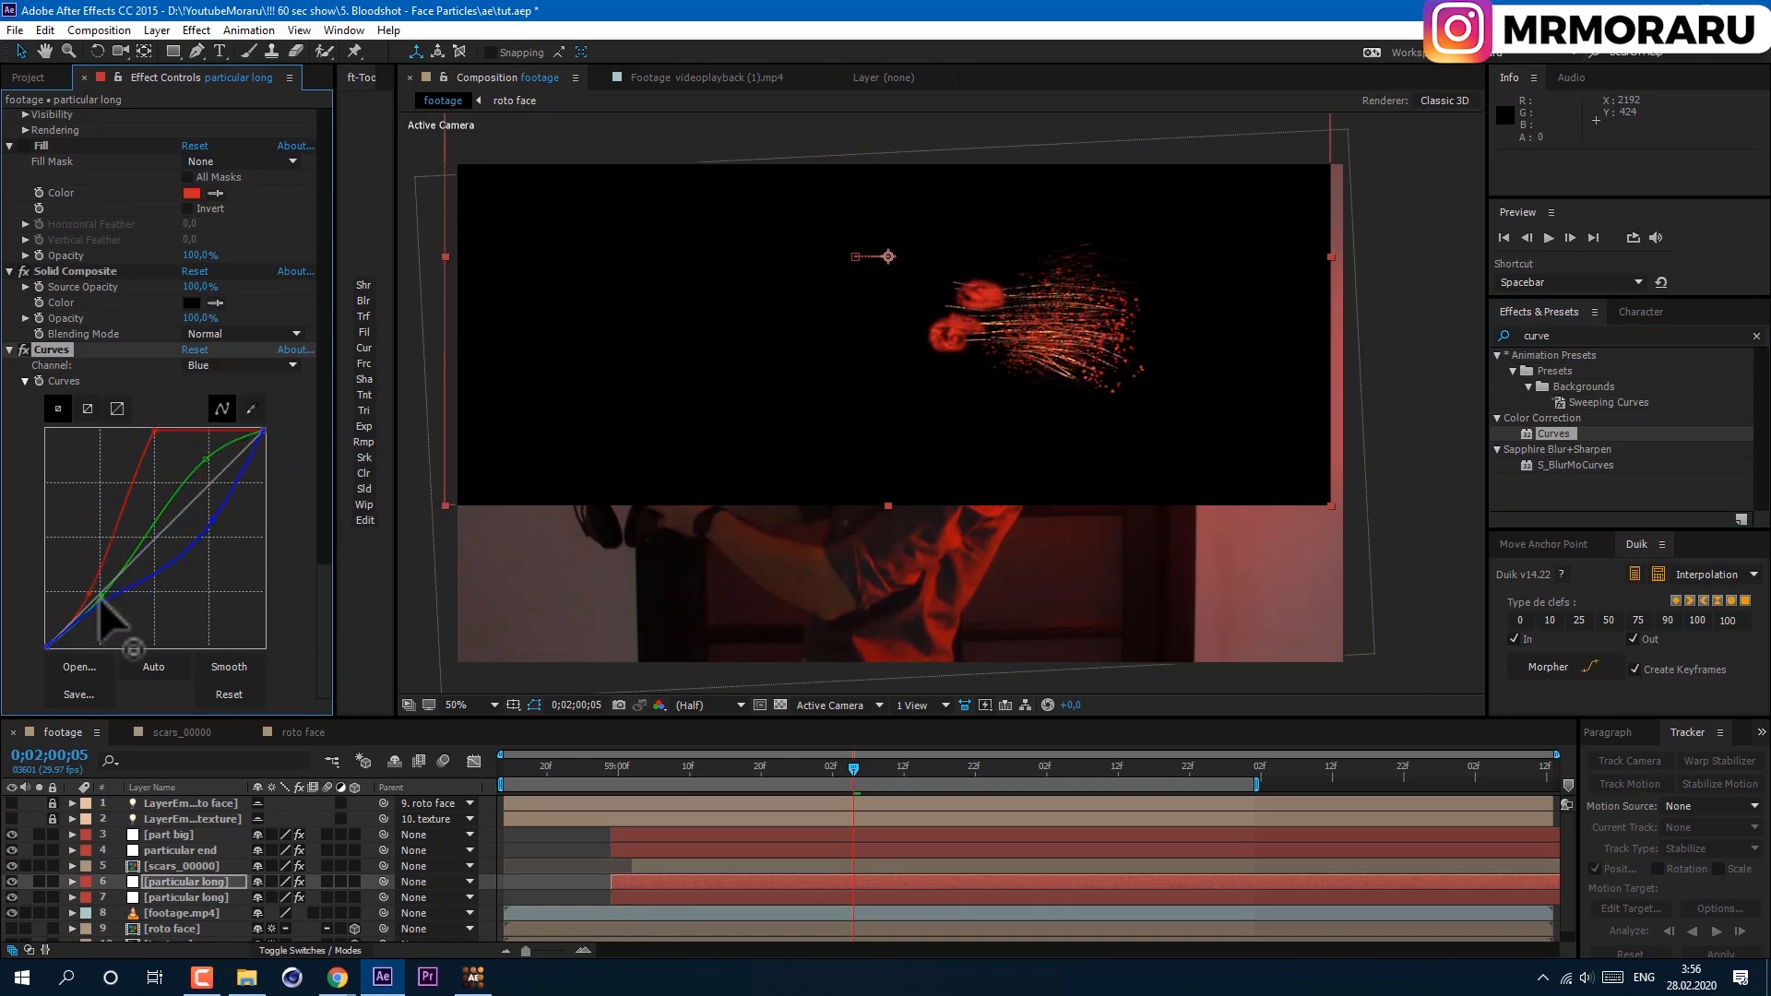
{"action": "left_click", "coordinate": [245, 364]}
{"action": "left_click", "coordinate": [224, 384]}
{"action": "left_click_drag", "start_coordinate": [99, 610], "coordinate": [111, 553]}
Apply a Glow effect to the particle layer.
{"action": "left_click", "coordinate": [1619, 336]}
{"action": "type", "text": "glow"}
{"action": "left_click_drag", "start_coordinate": [1550, 502], "coordinate": [176, 878]}
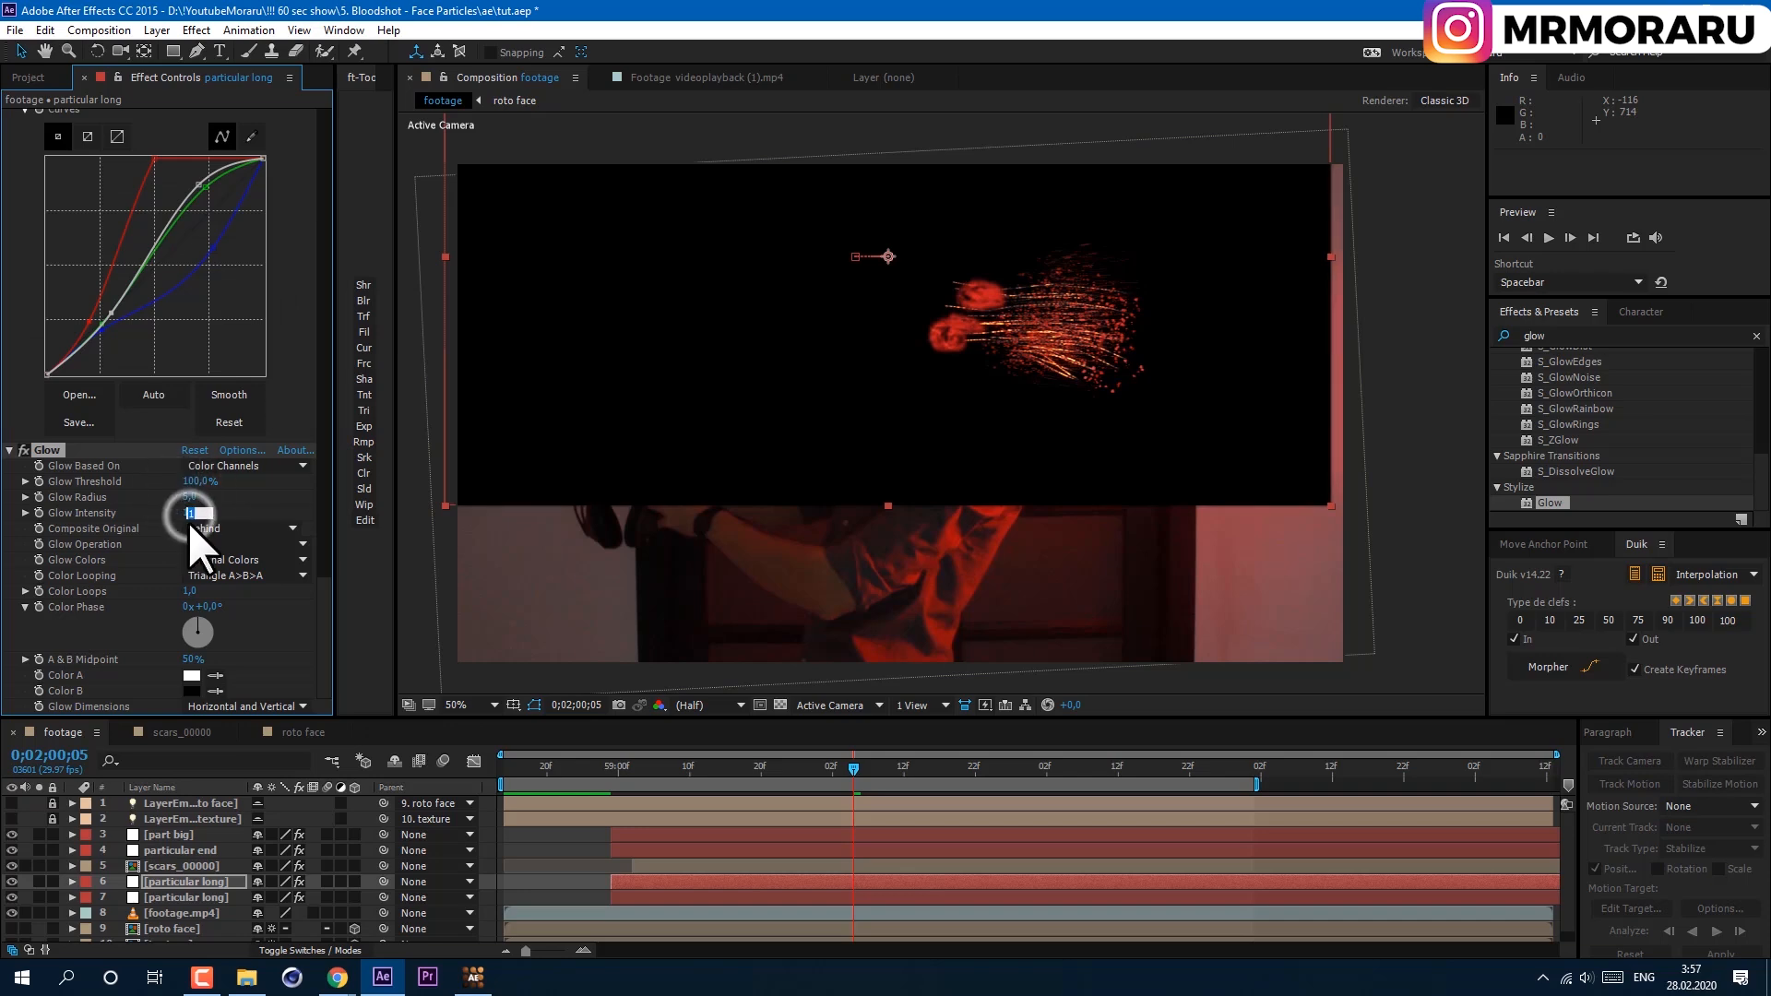
{"action": "type", "text": "2"}
Set Glow Intensity 2 and duplicate it as a wider, brighter Glow 2.
{"action": "key", "text": "Return"}
{"action": "left_click", "coordinate": [43, 30]}
{"action": "left_click", "coordinate": [96, 256]}
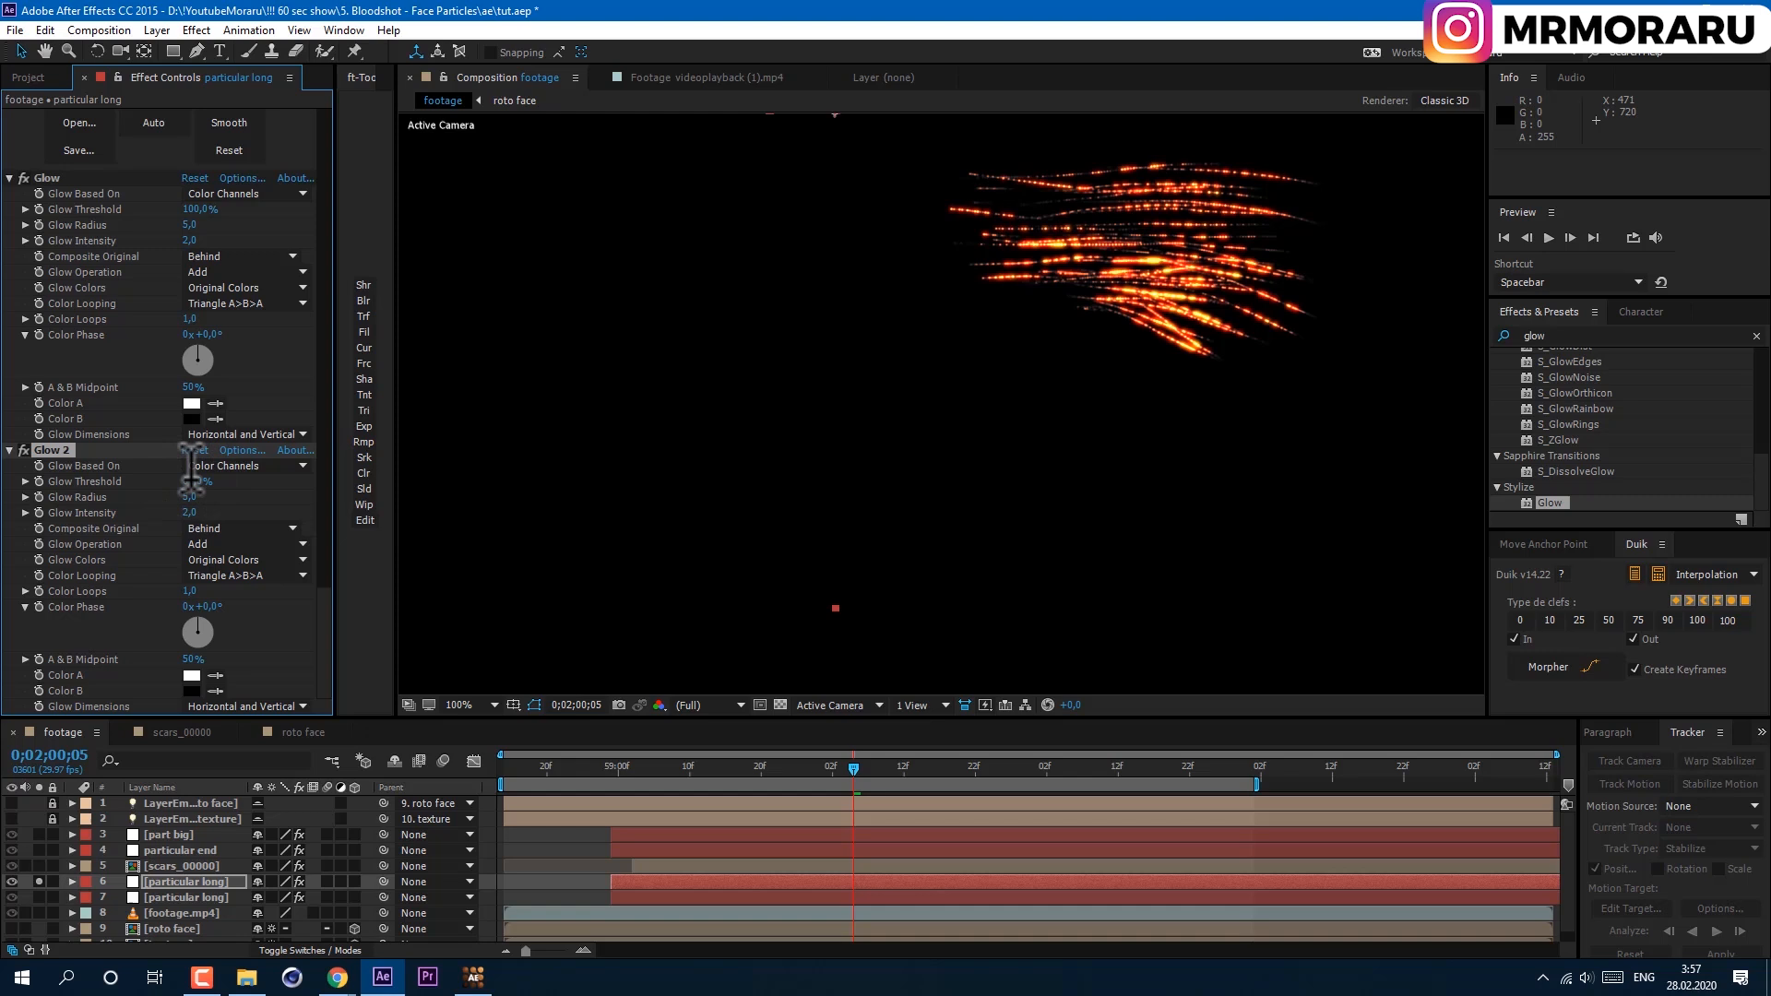
{"action": "left_click_drag", "start_coordinate": [190, 470], "coordinate": [194, 497]}
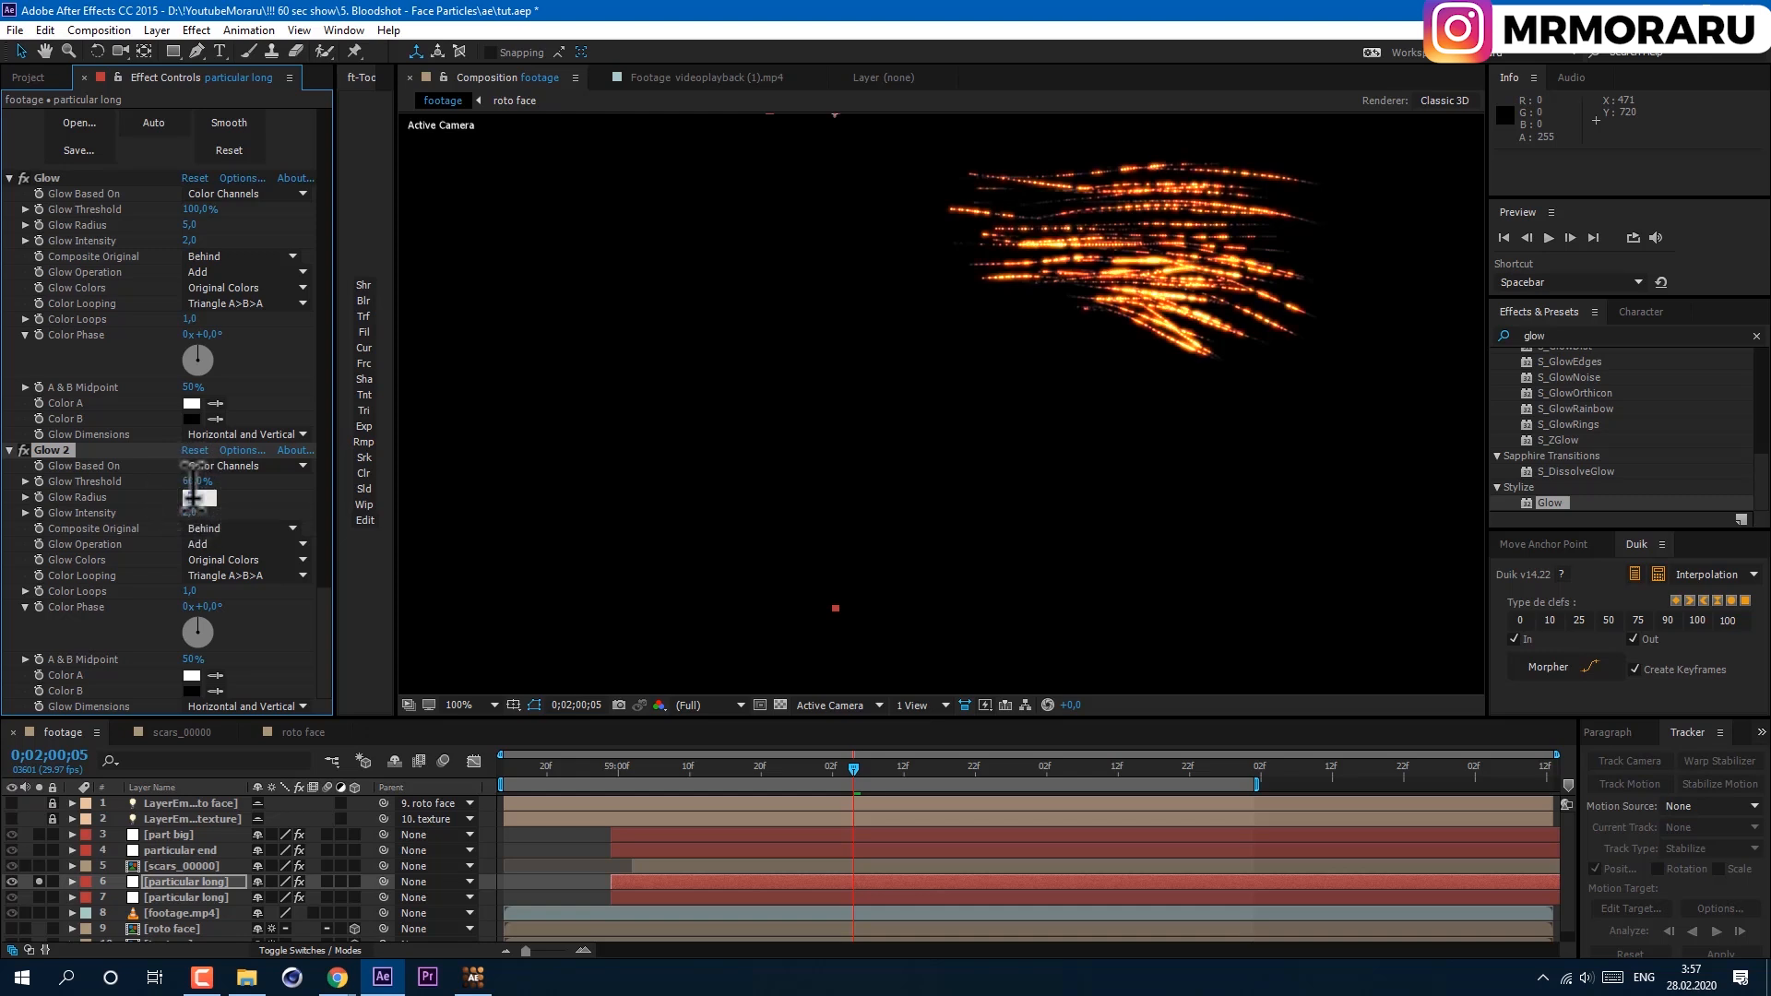
Rename the layer 'glow', set its blending mode to Add and play the preview.
{"action": "left_click", "coordinate": [38, 879]}
{"action": "key", "text": "Return"}
{"action": "type", "text": "glow"}
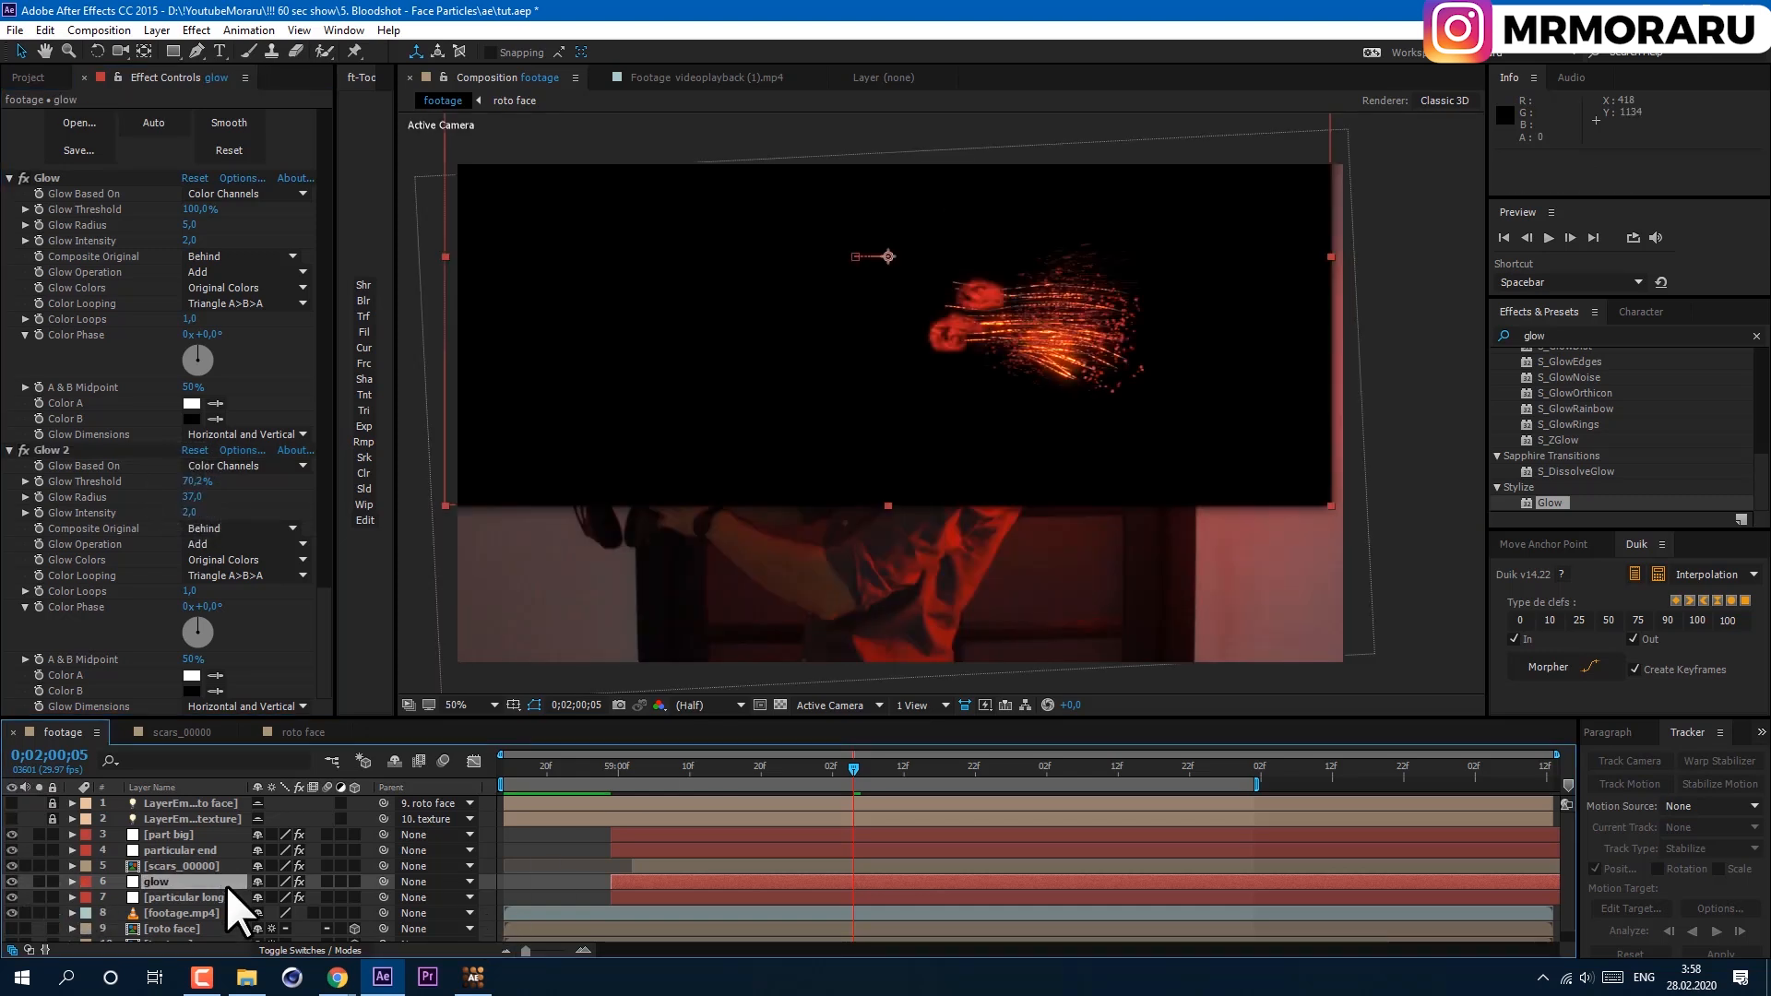
{"action": "left_click", "coordinate": [295, 950]}
{"action": "left_click", "coordinate": [290, 885]}
{"action": "left_click", "coordinate": [305, 276]}
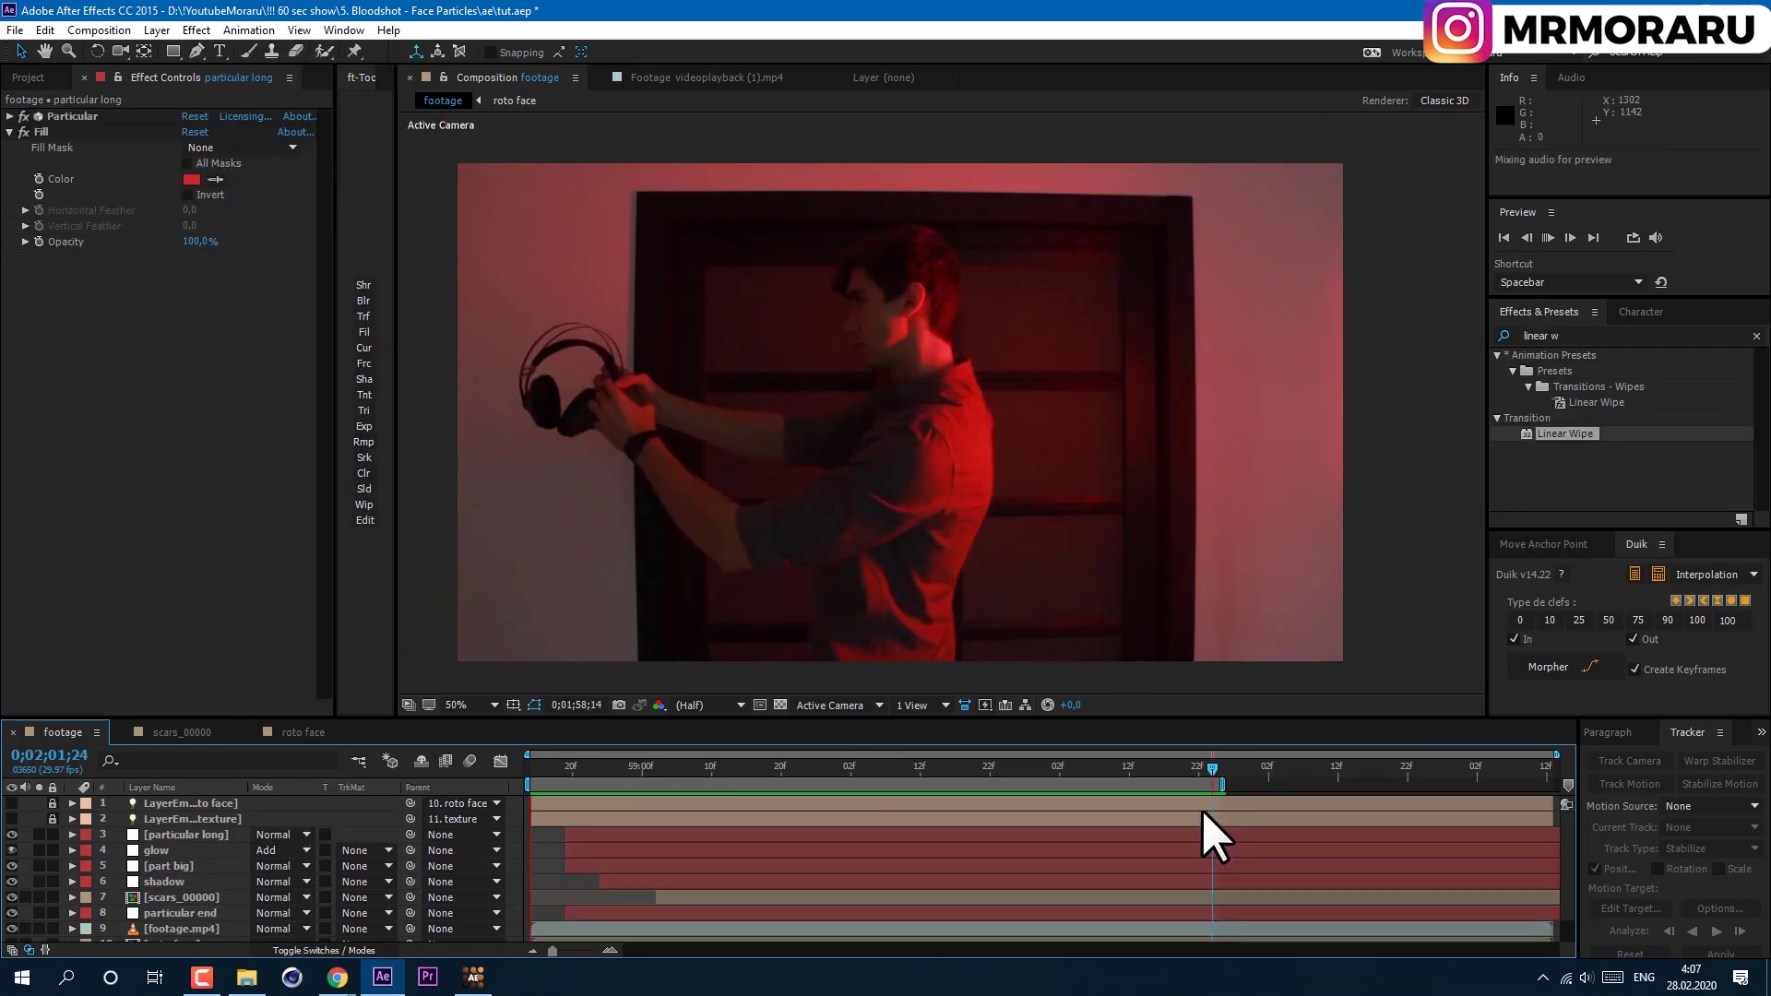
{"action": "key", "text": "space"}
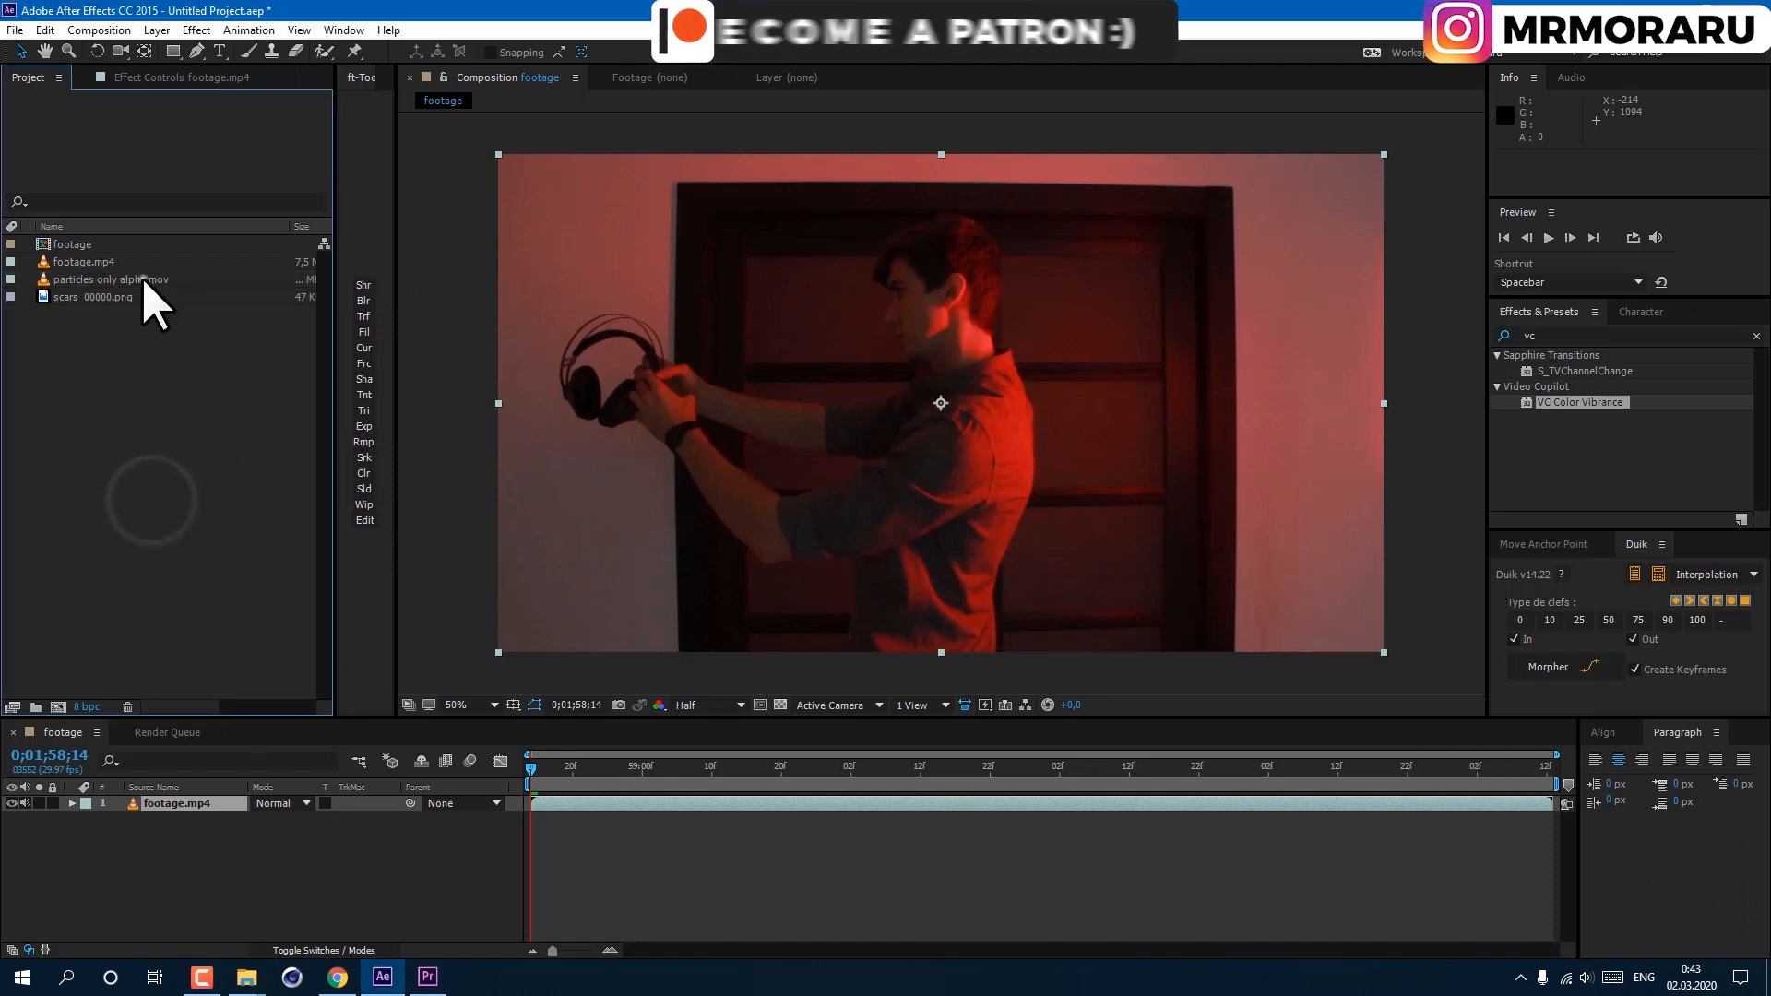
Place particles only alpha.mov above the footage, scrub through it and show the transparency grid.
{"action": "left_click_drag", "start_coordinate": [144, 283], "coordinate": [147, 294]}
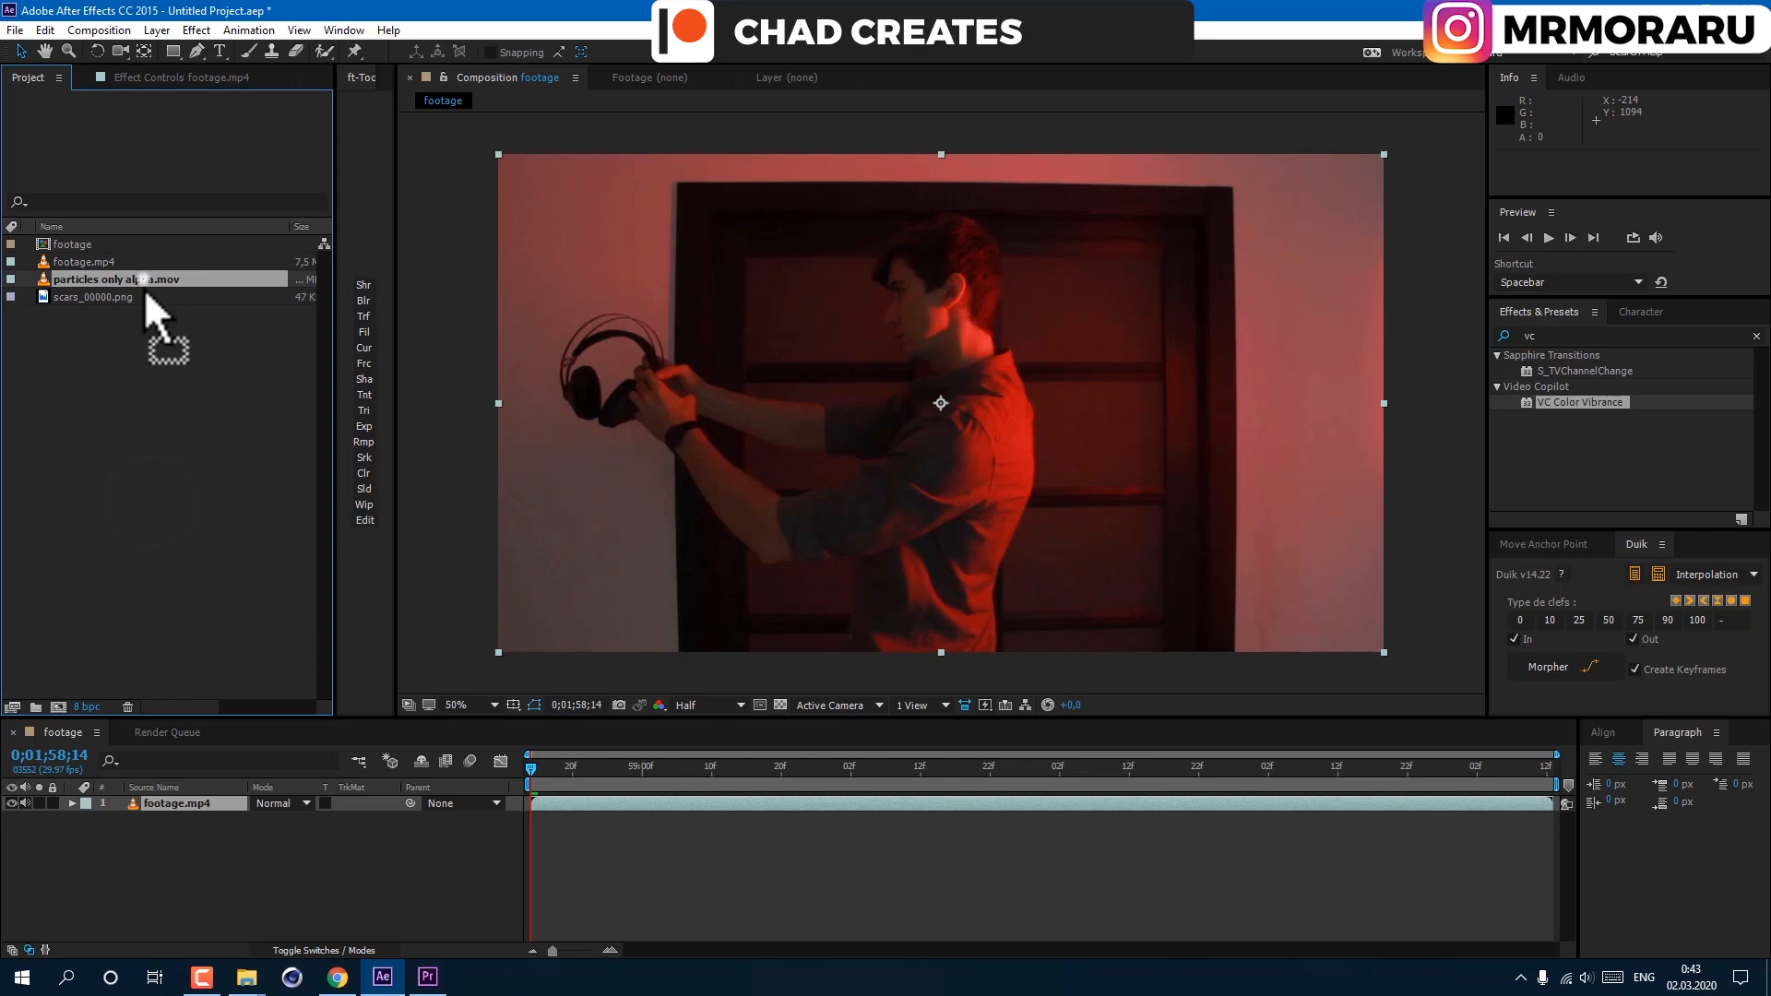
{"action": "left_click_drag", "start_coordinate": [144, 287], "coordinate": [226, 801]}
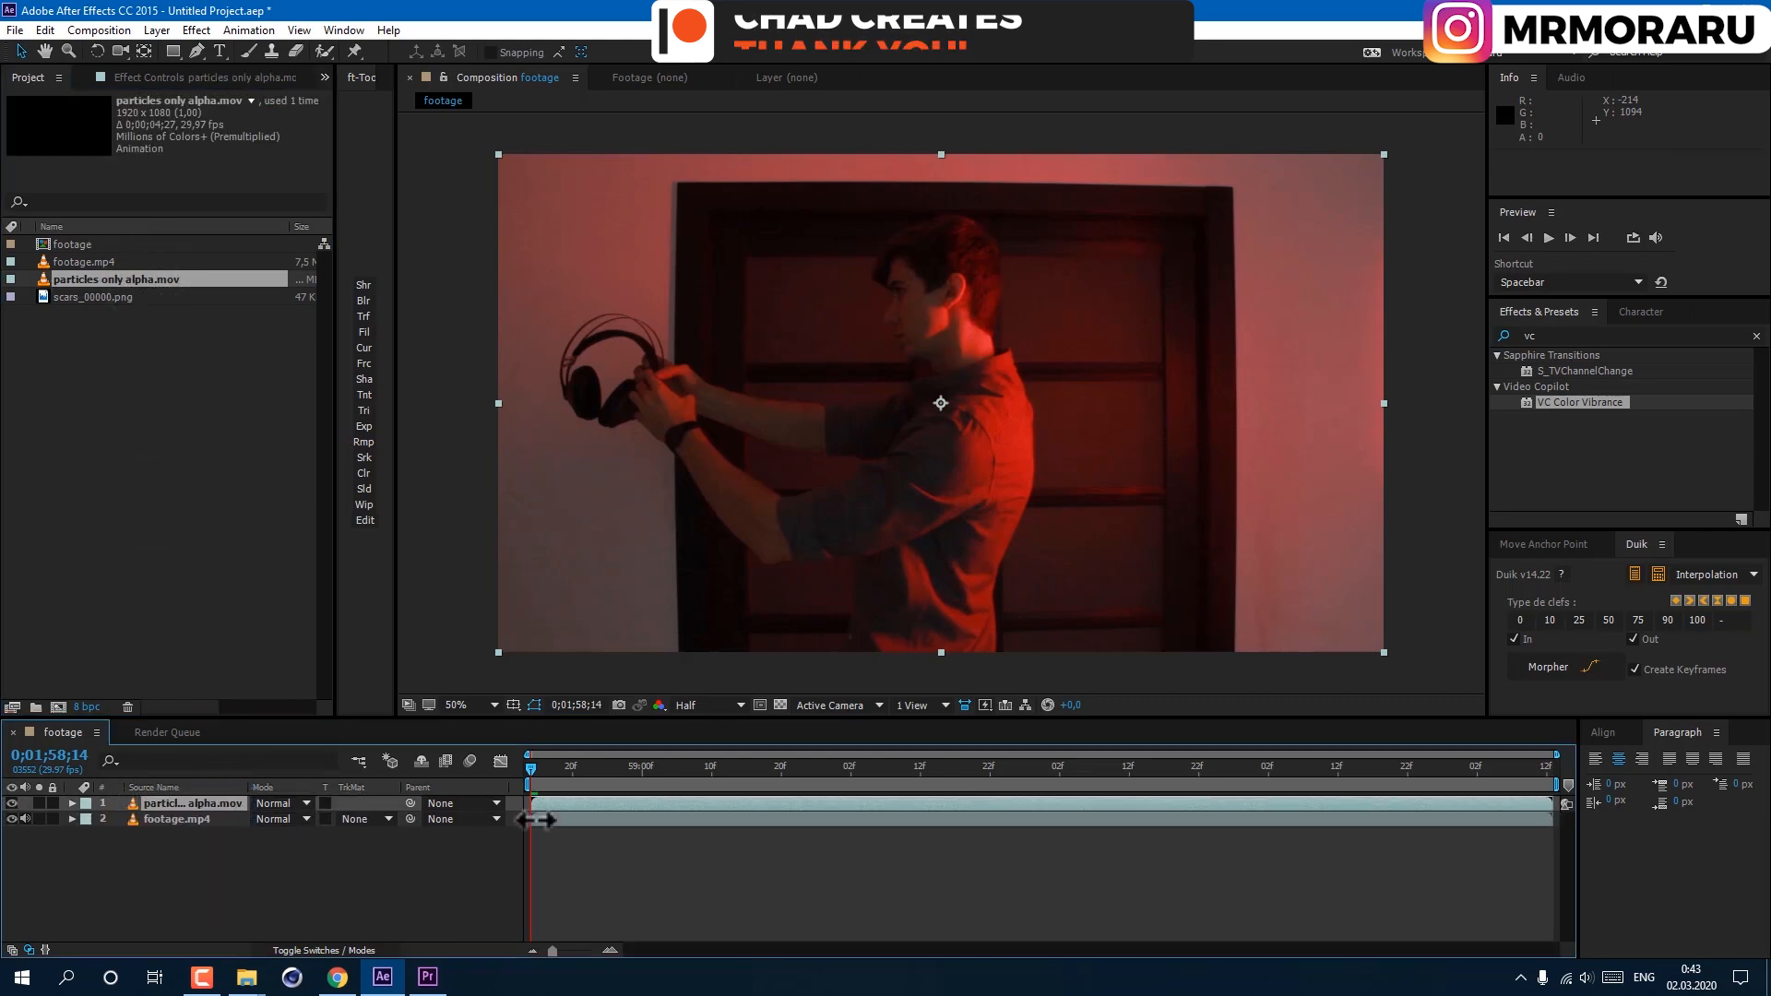
{"action": "left_click_drag", "start_coordinate": [597, 776], "coordinate": [1086, 810]}
{"action": "left_click_drag", "start_coordinate": [573, 770], "coordinate": [1179, 926]}
{"action": "left_click", "coordinate": [780, 705]}
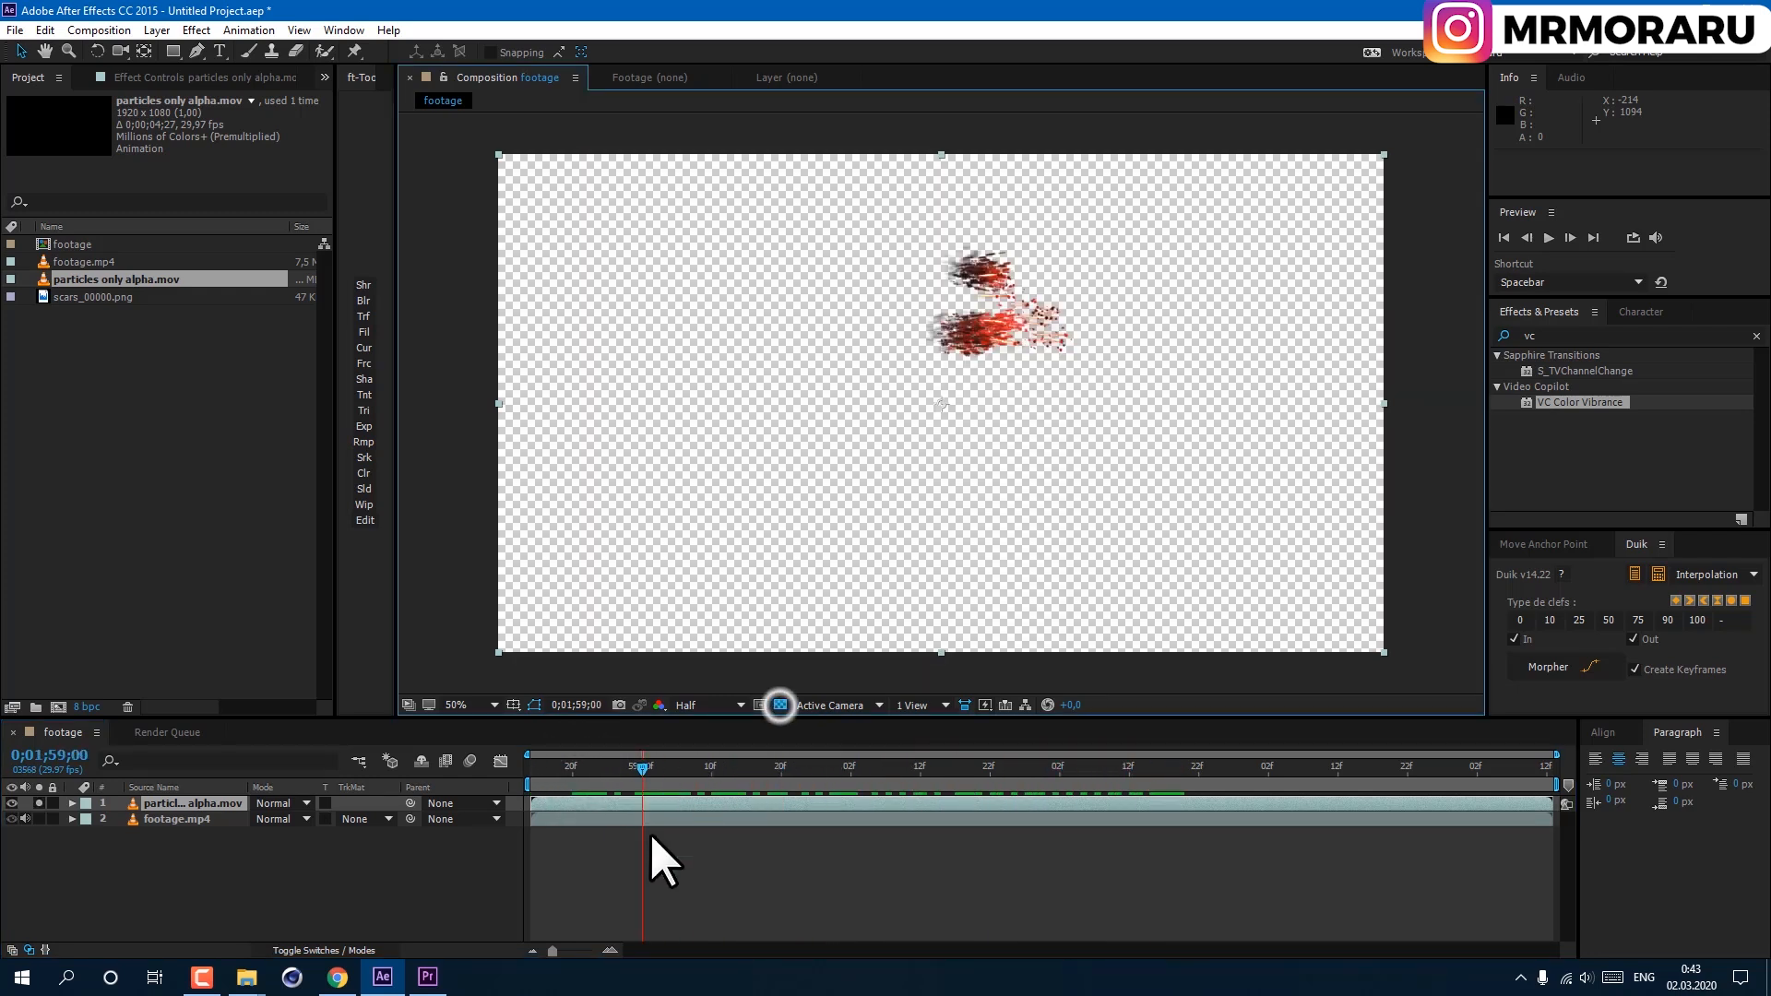